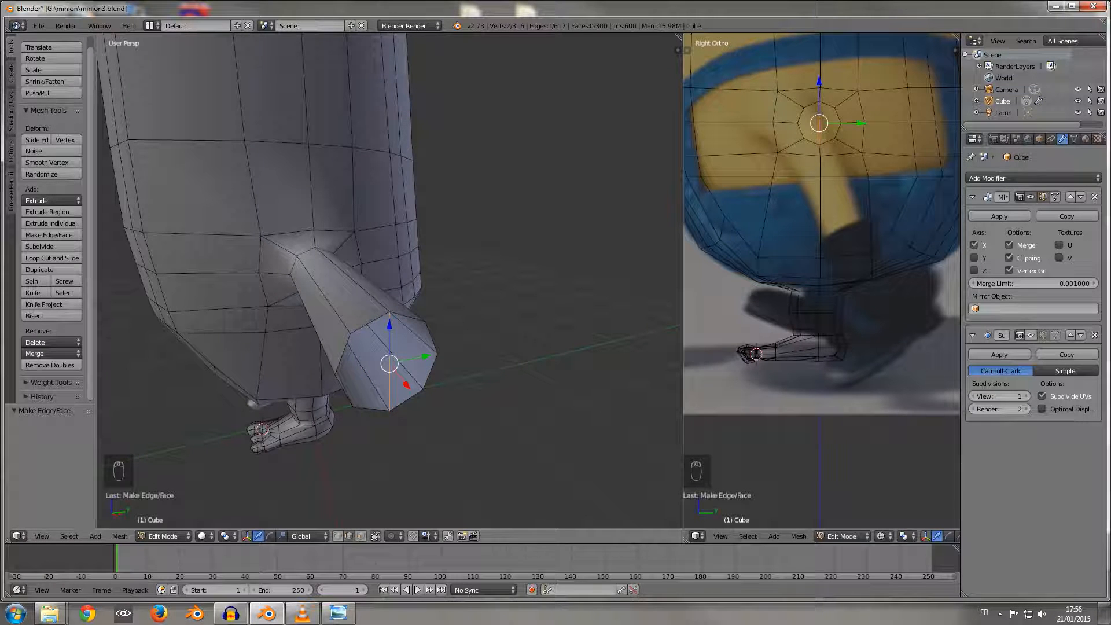
Step: Subdivide the middle edge spanning the arm's open end and fill its upper front quarter with a face
key("w")
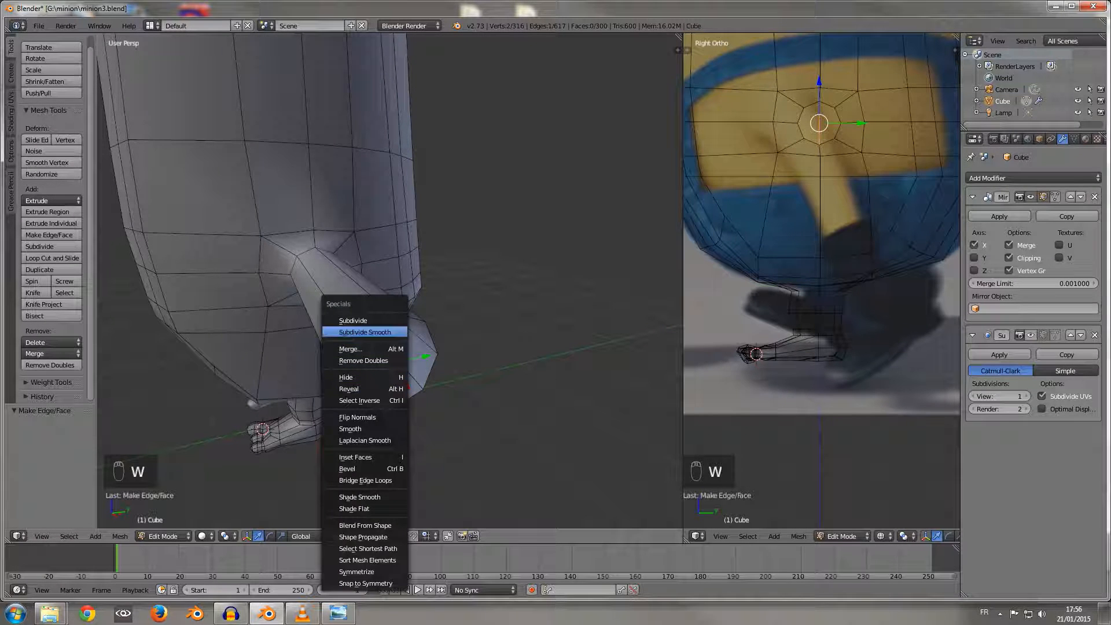
left_click(354, 320)
right_click(390, 342)
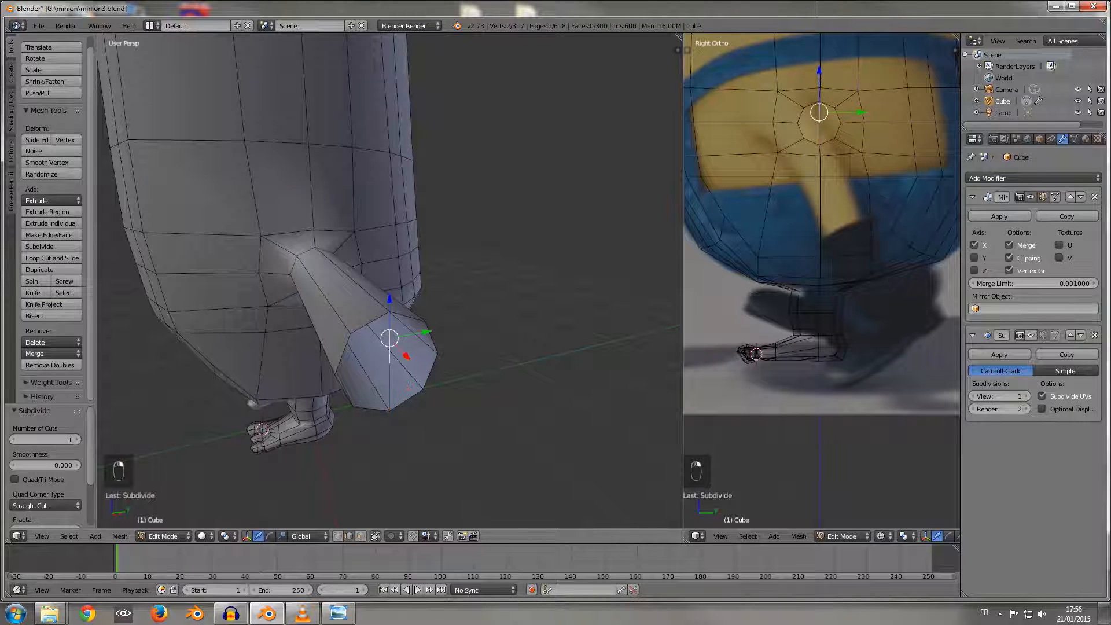
right_click(343, 353, "shift")
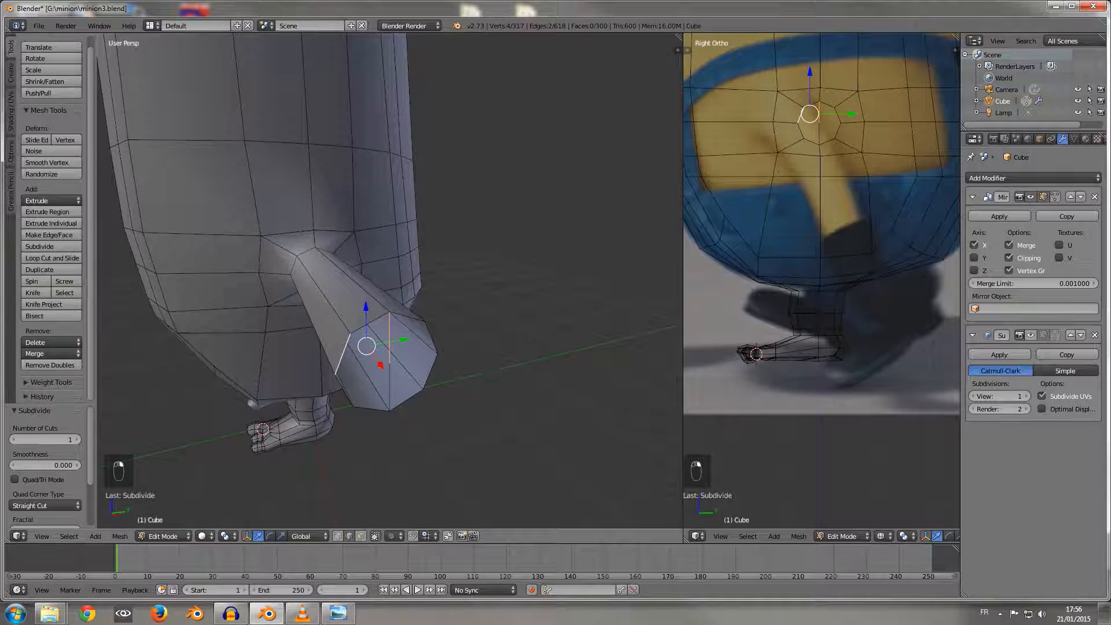
key("f")
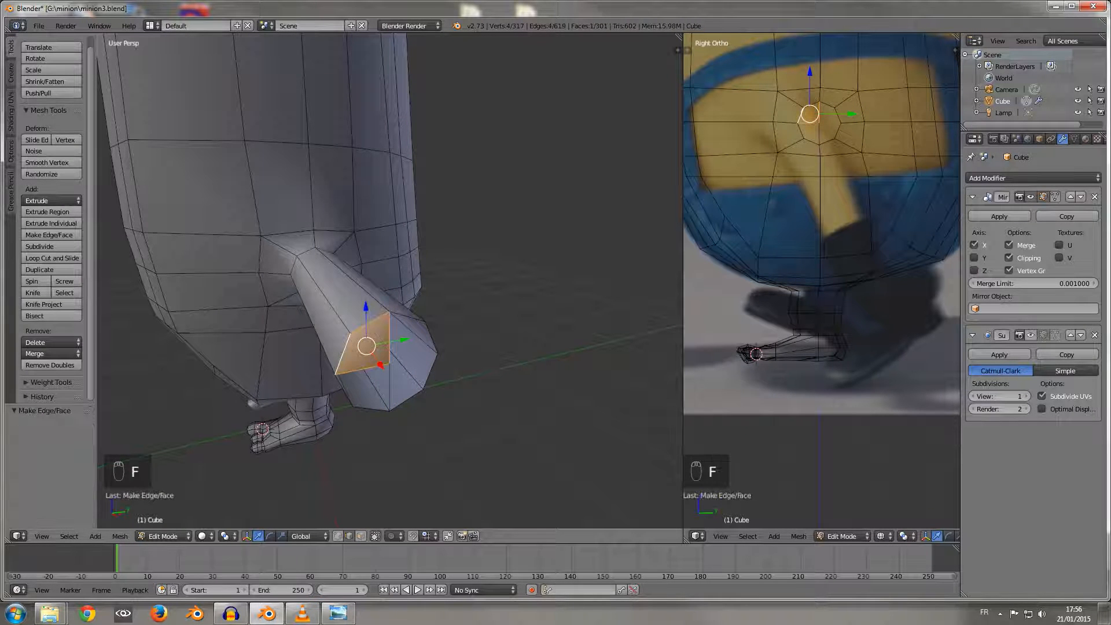
Step: Fill the three remaining quarters of the arm's open end with faces, closing the cap around the center vertex
right_click(390, 340)
right_click(431, 338, "shift")
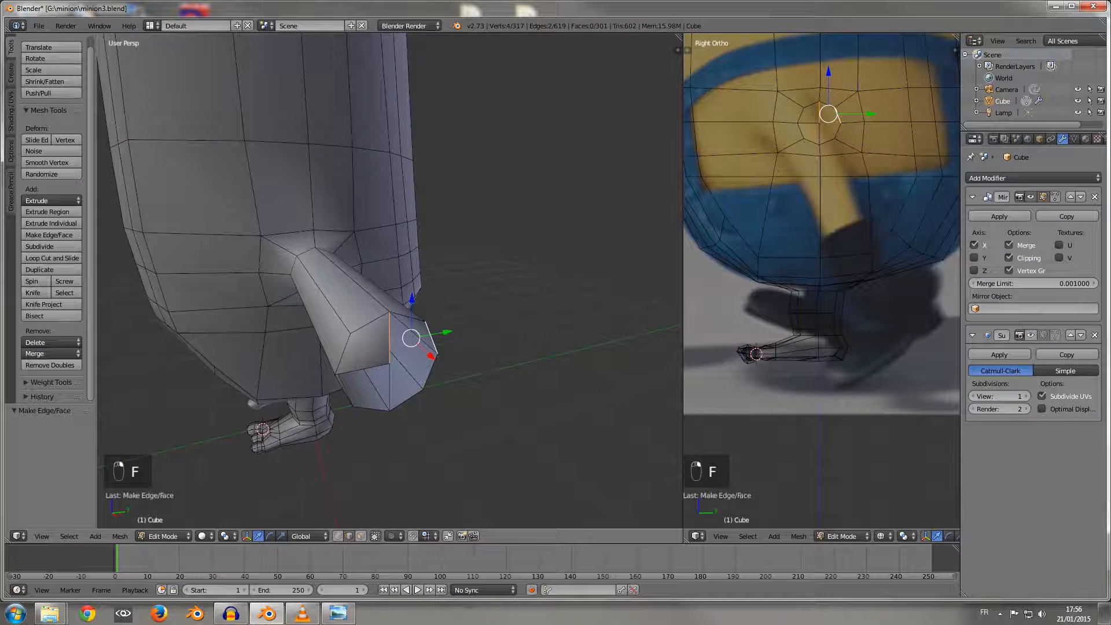
key("f")
right_click(363, 371)
right_click(371, 409, "shift")
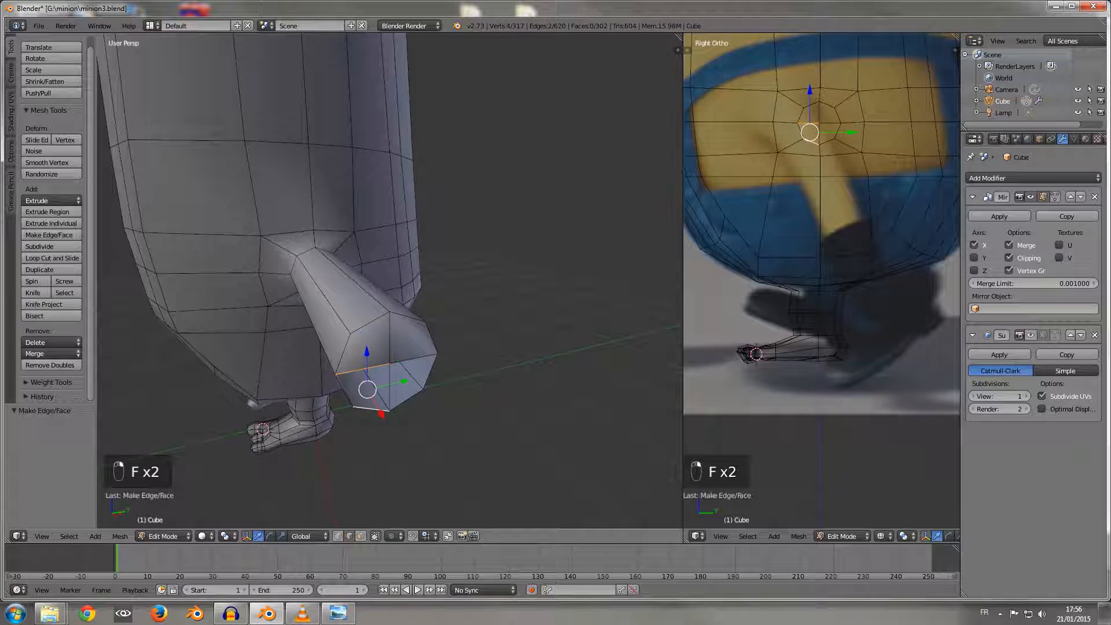
key("f")
right_click(390, 387)
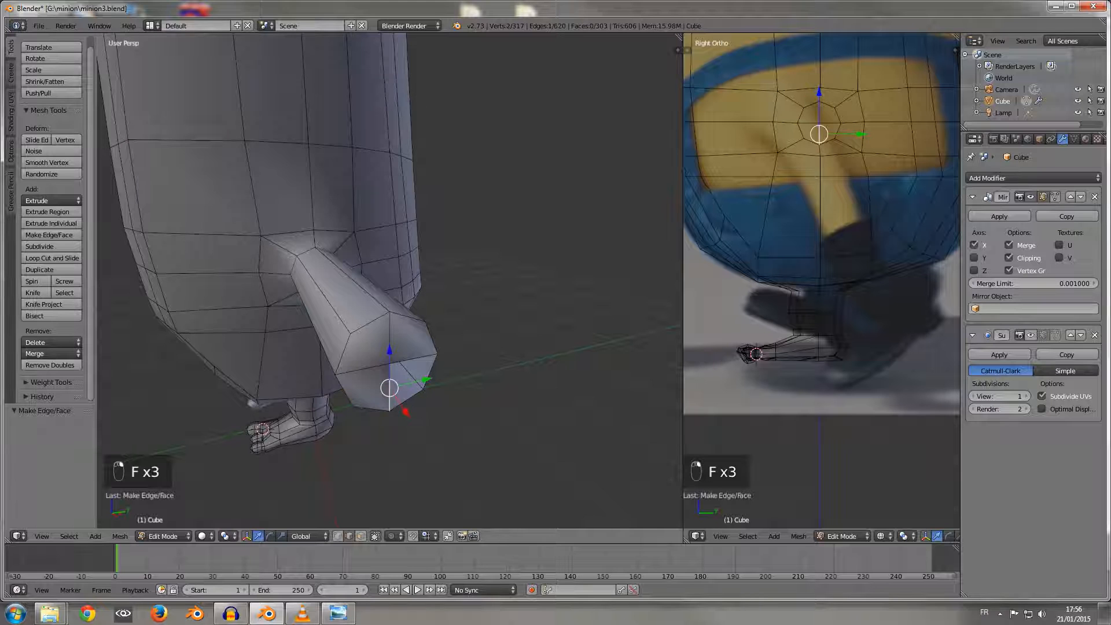
right_click(431, 372, "shift")
key("f")
Step: Add one loop cut around the middle of the arm and move it about 0.052 along Y to bend the arm
middle_click_drag(430, 372, 469, 388)
scroll(521, 353, "down", 4)
scroll(390, 281, "up", 2)
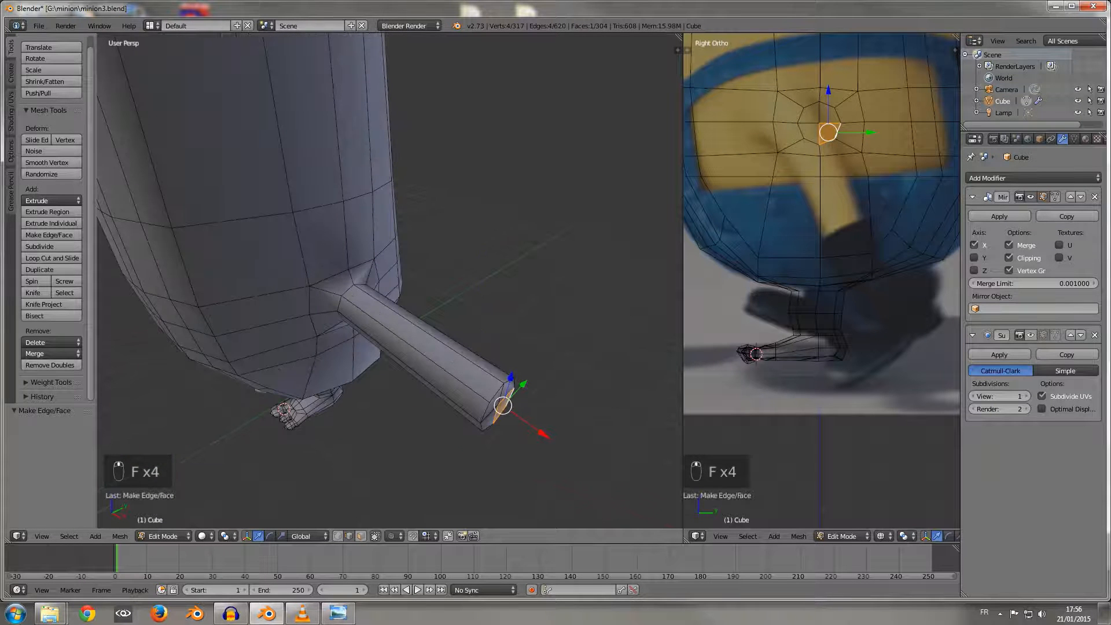
key("ctrl+r")
left_click(407, 346)
left_click(408, 346)
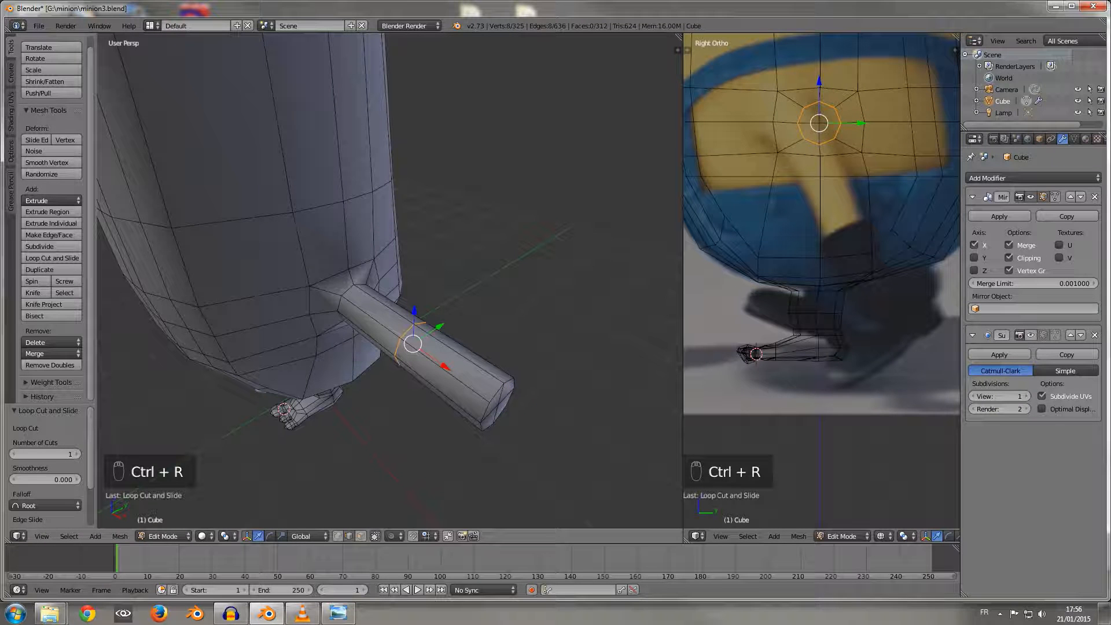
left_click_drag(440, 327, 448, 322)
middle_click_drag(447, 322, 400, 301)
scroll(470, 263, "up", 3)
scroll(470, 263, "down", 4)
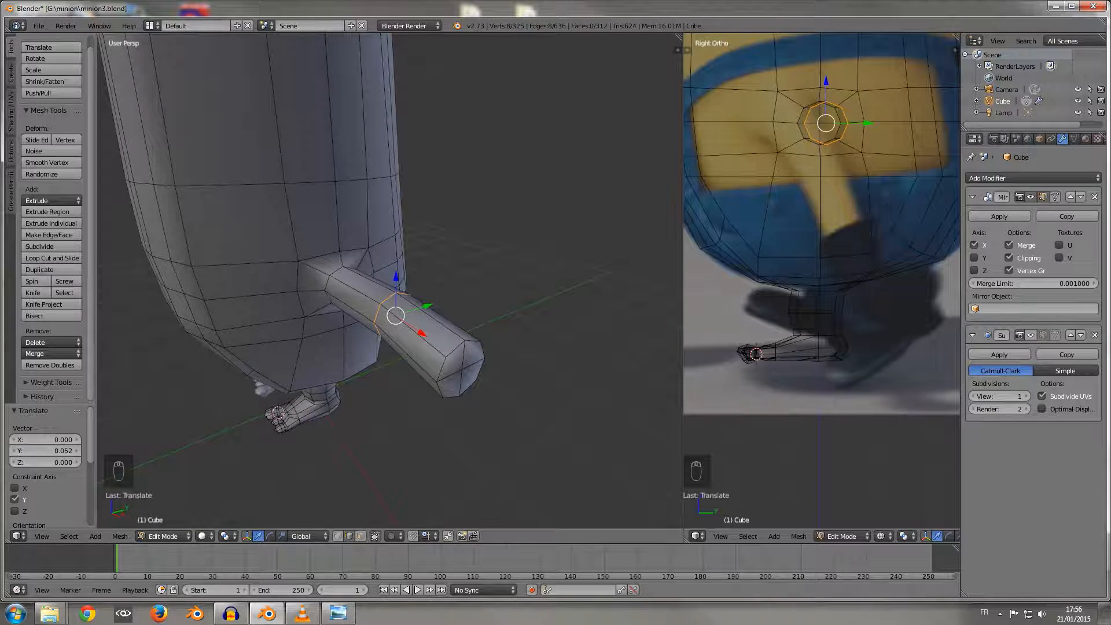
Step: Select the four cap faces at the arm's end and extrude them outward by about 0.097
left_click(361, 536)
right_click(452, 386)
right_click(454, 362, "shift")
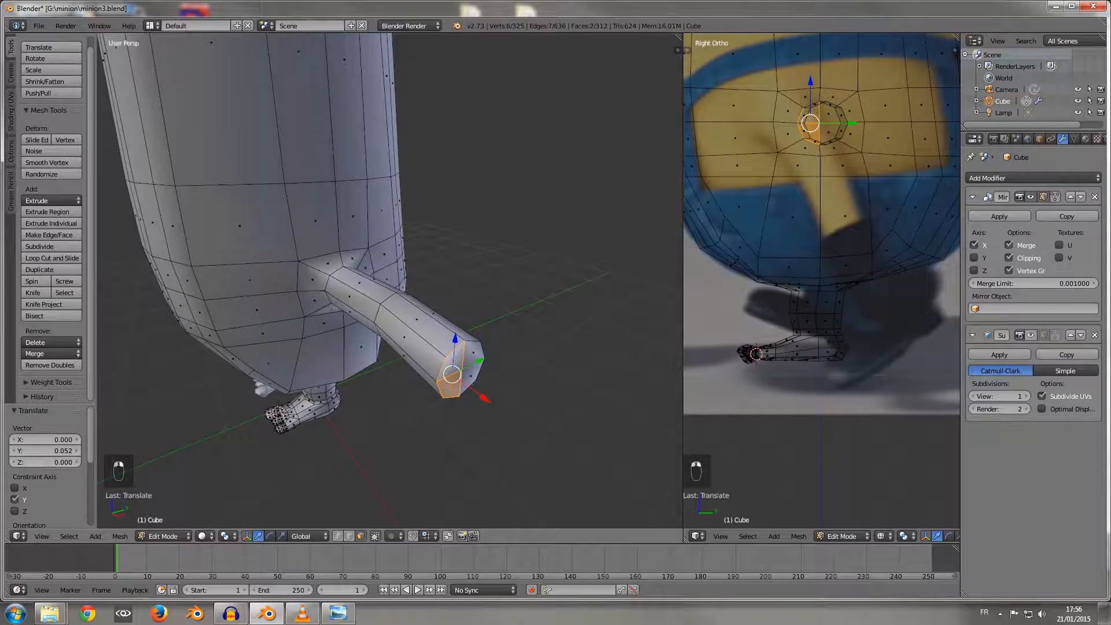
right_click(472, 354, "shift")
right_click(471, 376, "shift")
mouse_move(471, 376)
middle_mouse_down()
mouse_move(470, 319)
mouse_move(469, 394)
middle_mouse_up()
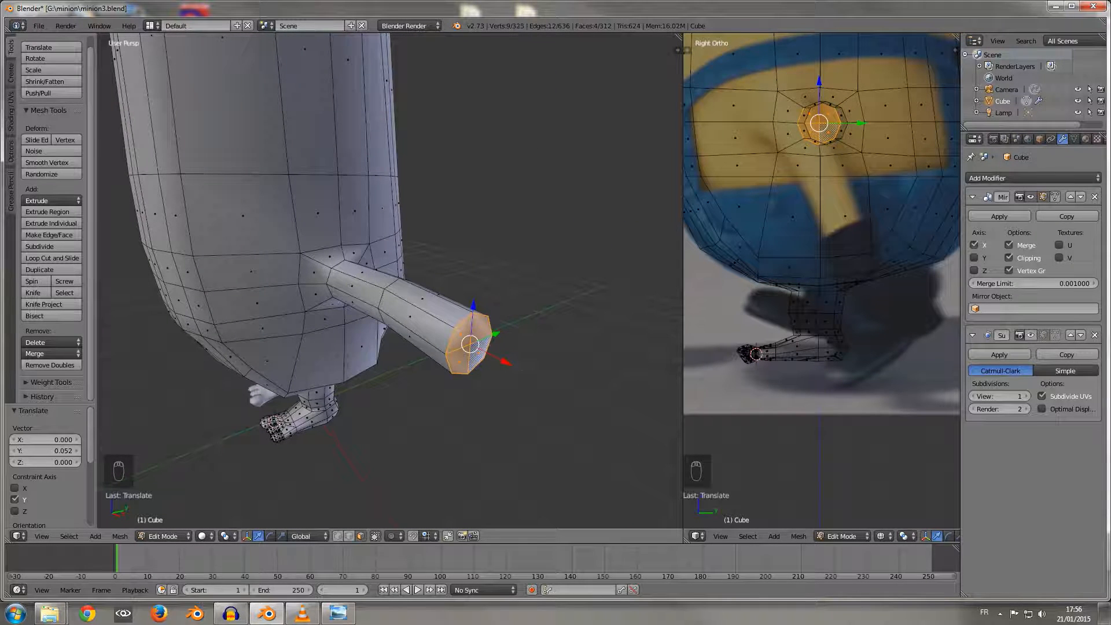
key("e")
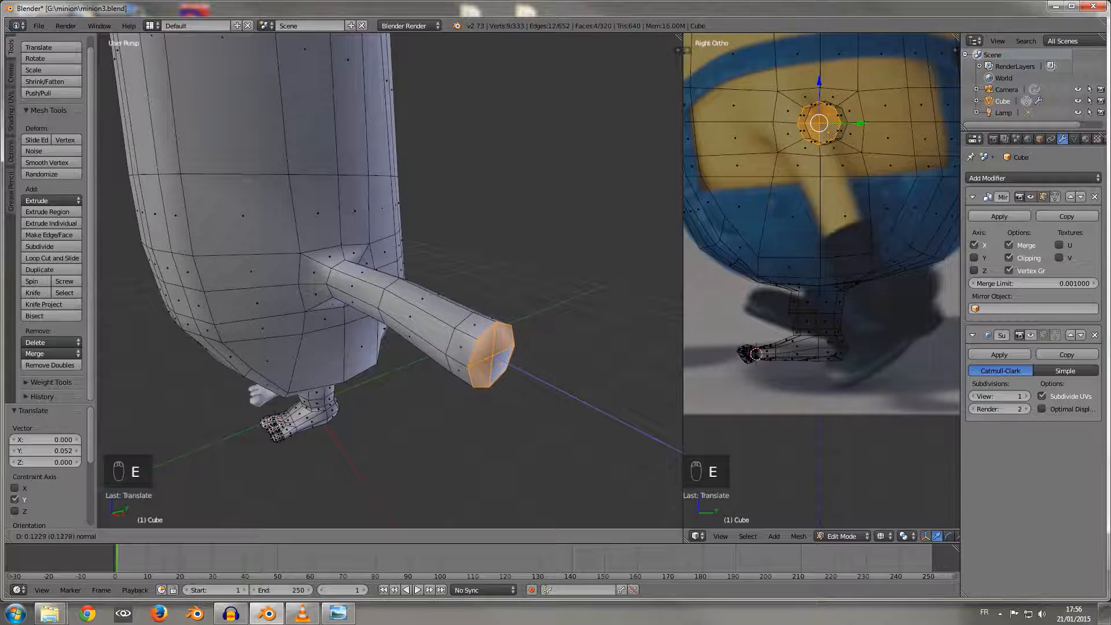
left_click(513, 372)
Step: Extrude the arm's end faces outward twice more, by about 0.145 and 0.137
key("e")
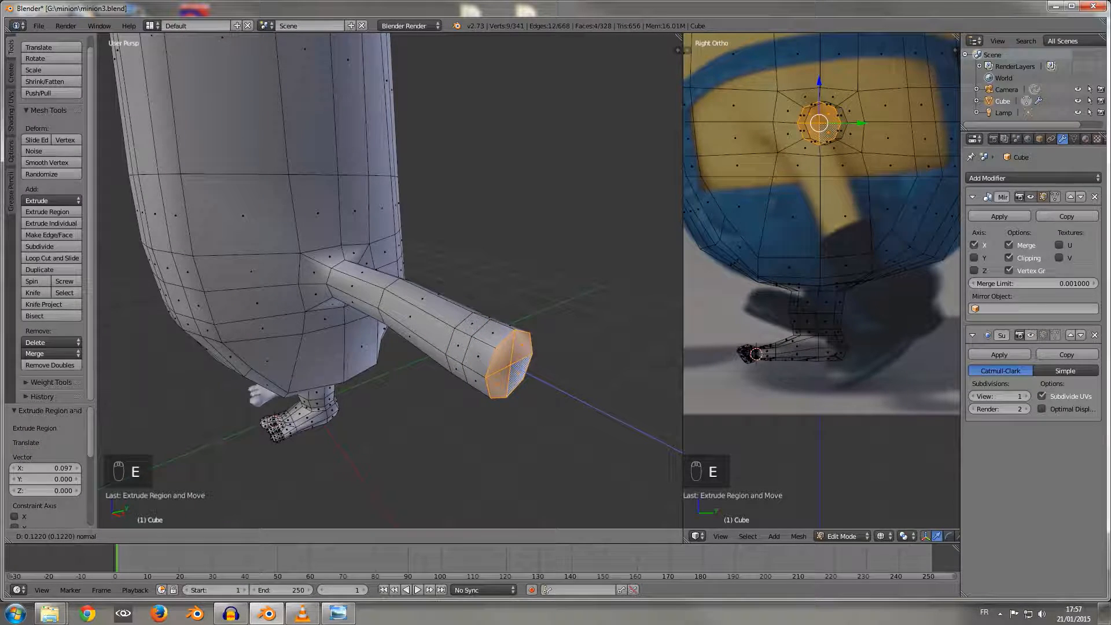
left_click(517, 369)
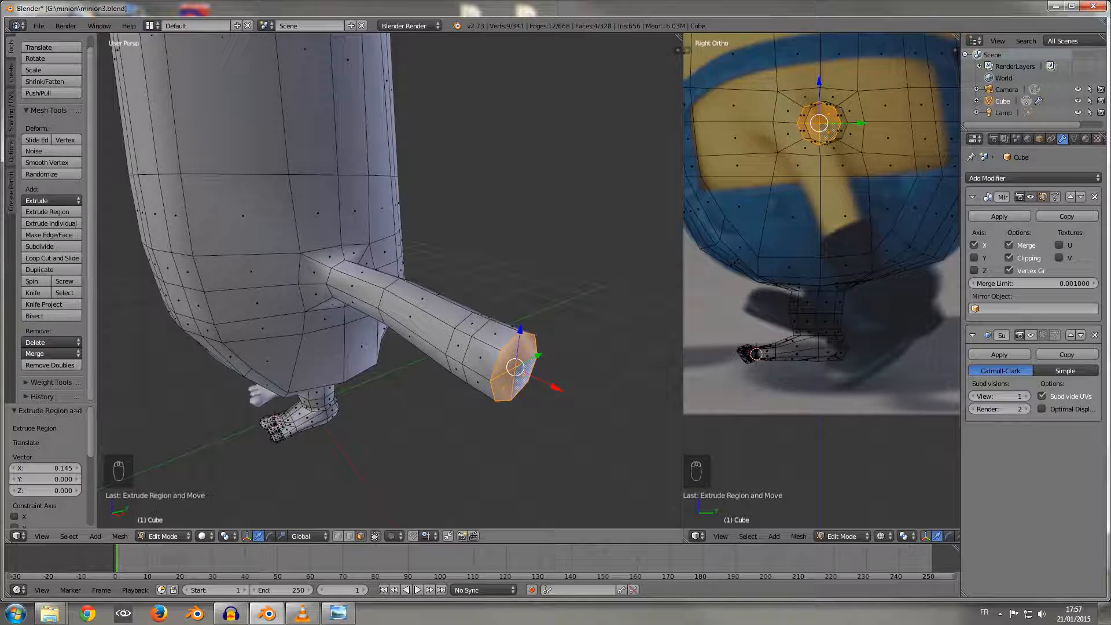
key("e")
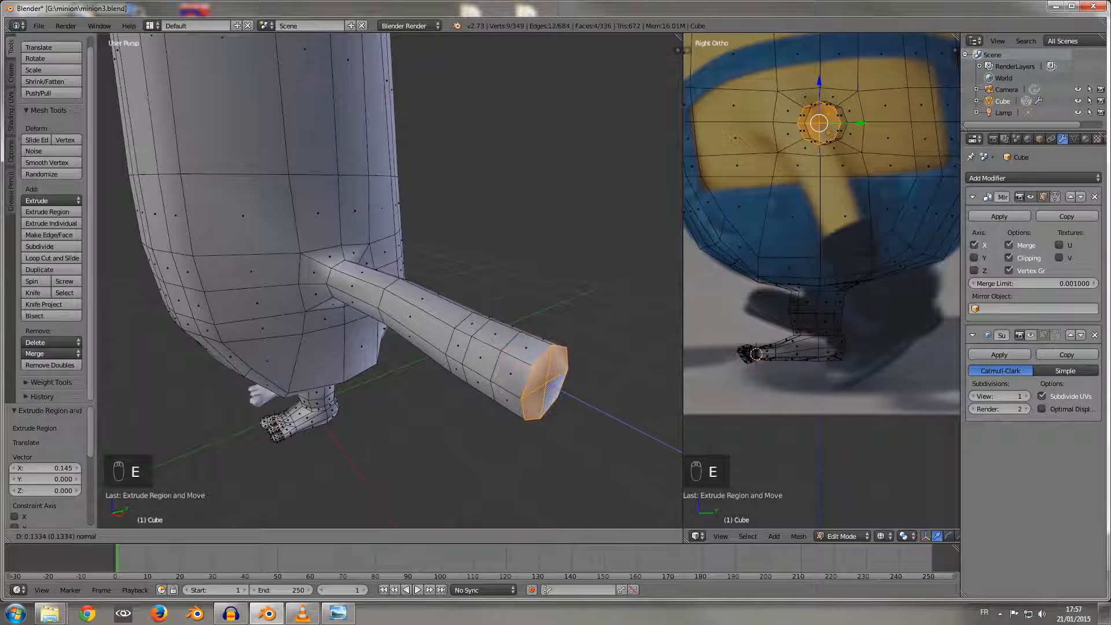
left_click(547, 383)
scroll(547, 384, "down", 2)
middle_click_drag(547, 383, 521, 353)
scroll(501, 387, "up", 2)
scroll(502, 422, "down", 4)
scroll(501, 422, "up", 2)
scroll(468, 393, "up", 2)
scroll(462, 318, "down", 2)
scroll(387, 281, "up", 2)
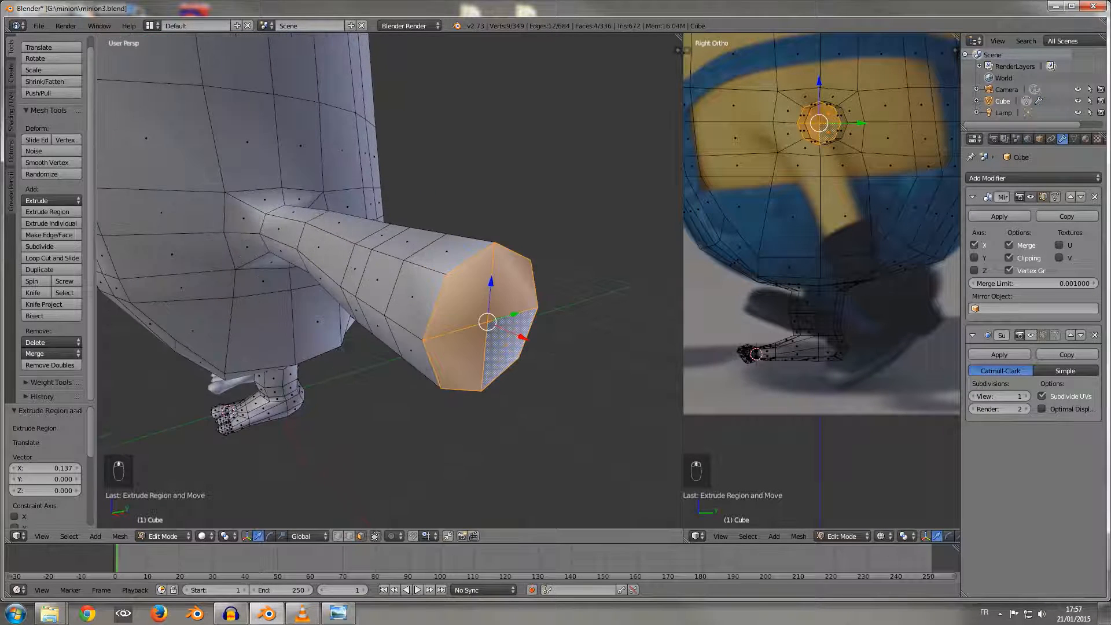
right_click(412, 297)
middle_click_drag(412, 297, 438, 314)
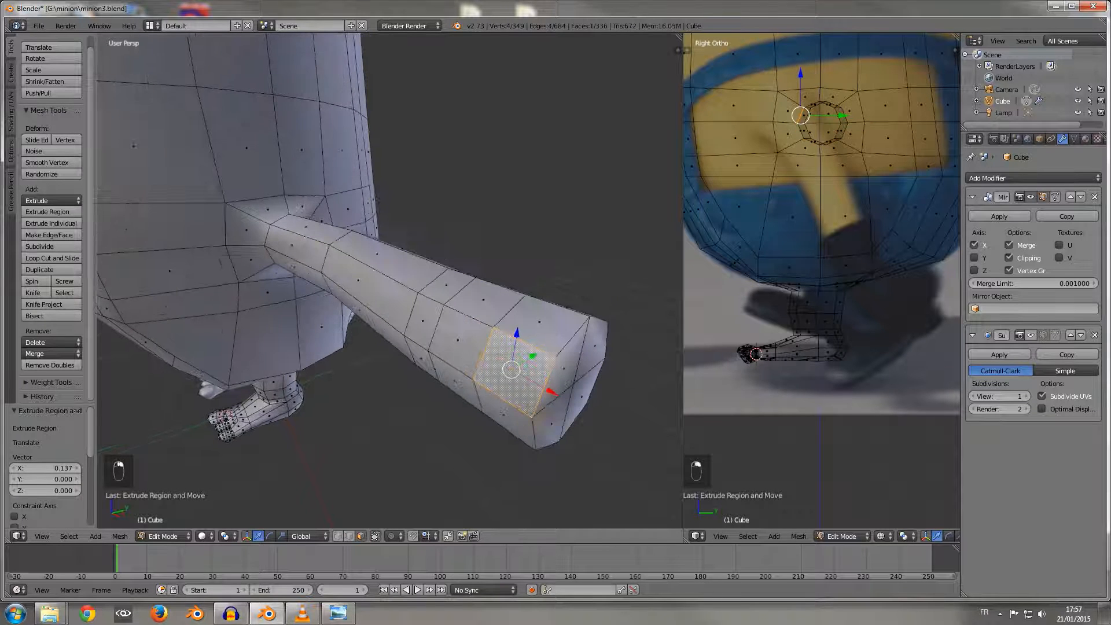
right_click(503, 412, "shift")
middle_click_drag(503, 412, 431, 420)
right_click(252, 346, "shift")
middle_click_drag(253, 346, 299, 317)
right_click(221, 294, "shift")
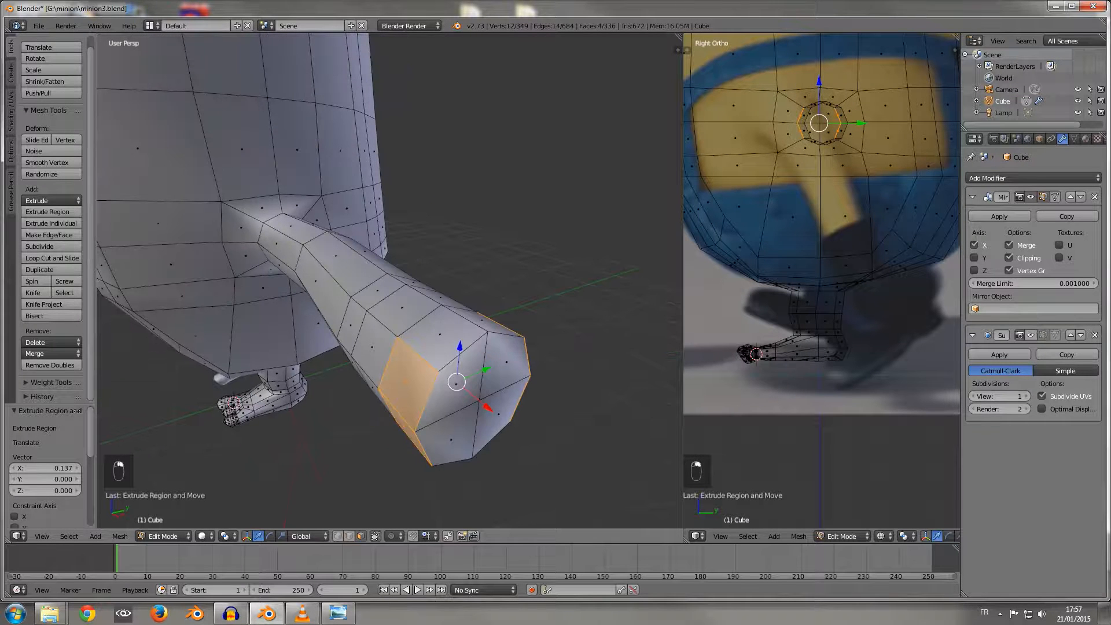
Step: Extrude the two front side faces of the arm's last segment by about -0.117 along Y
right_click(407, 383)
middle_click_drag(407, 384, 434, 266)
right_click(437, 263, "shift")
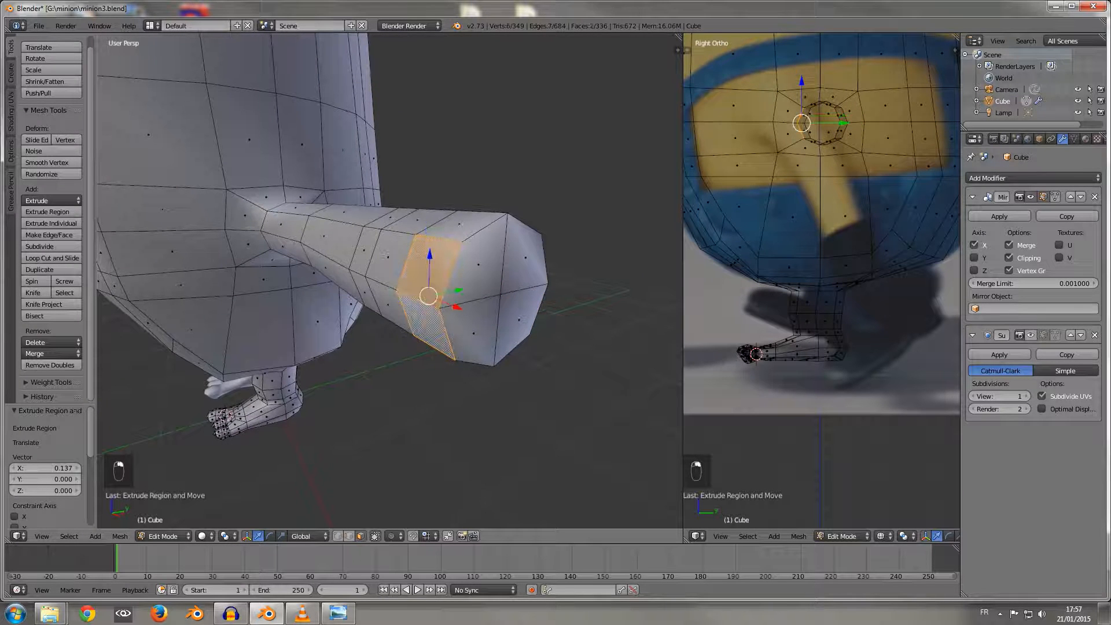
key("e")
left_click(370, 259)
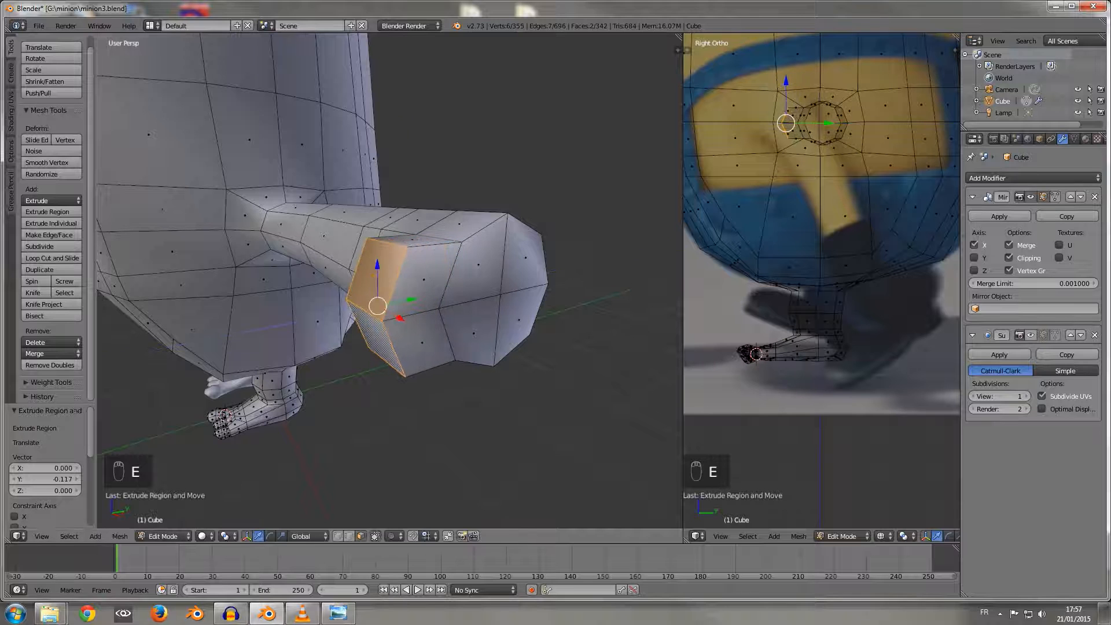
Step: Try extruding the front and rear side faces of the hand together and moving them 0.114 along Y, and undo the attempt
middle_click_drag(370, 259, 229, 272)
right_click(207, 347, "shift")
right_click(217, 390, "shift")
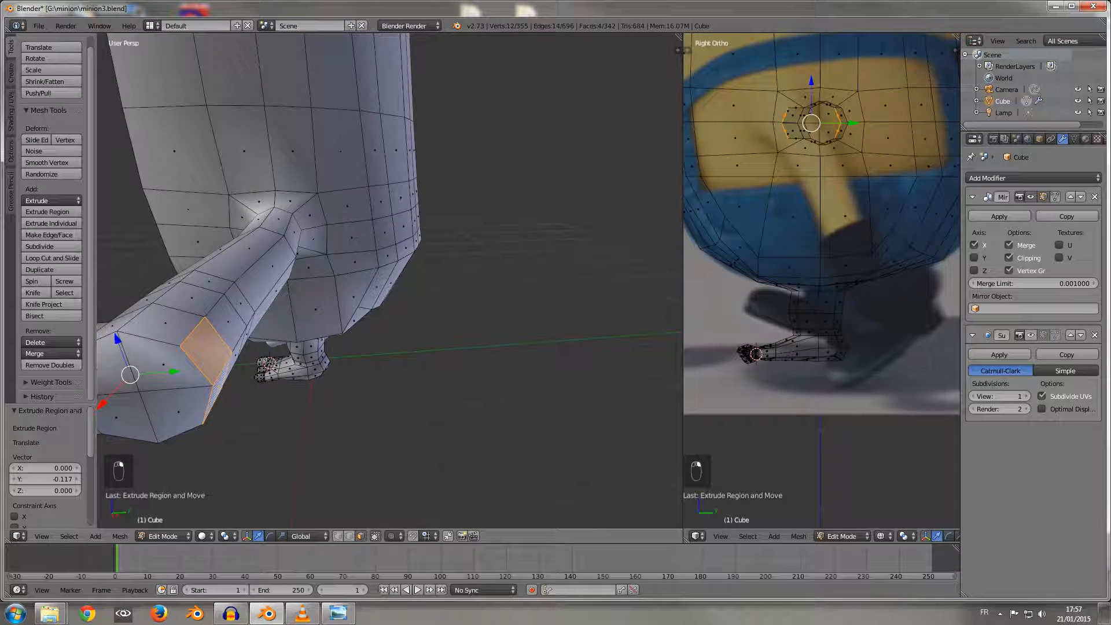
key("e")
key("Escape")
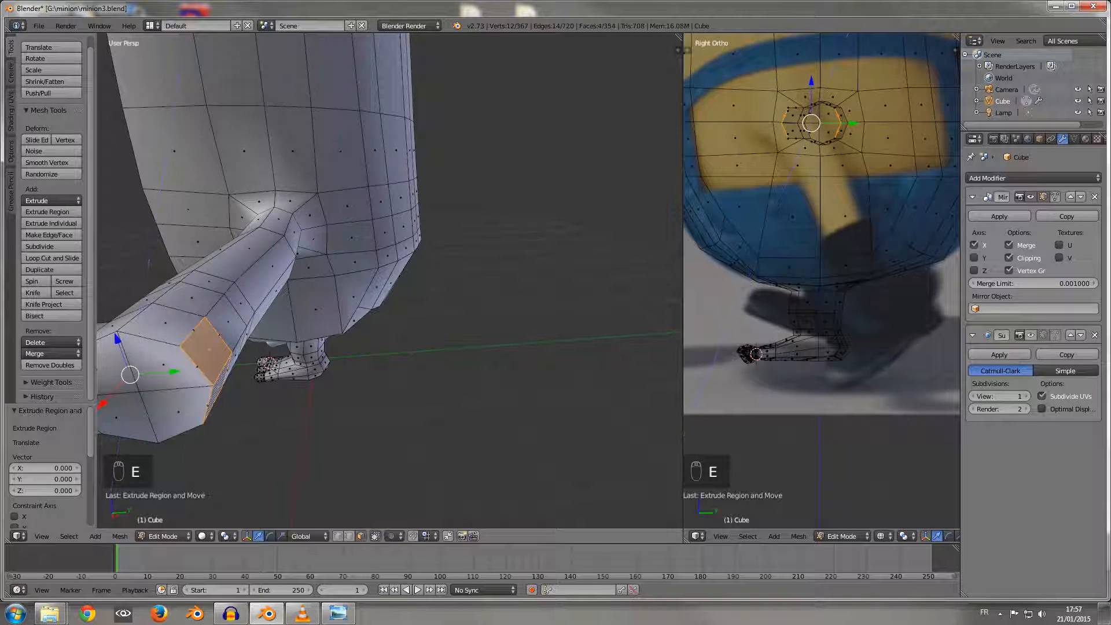
left_click_drag(174, 371, 216, 369)
scroll(223, 368, "down", 2)
middle_click_drag(223, 368, 348, 364)
scroll(347, 363, "up", 1)
scroll(388, 277, "up", 2)
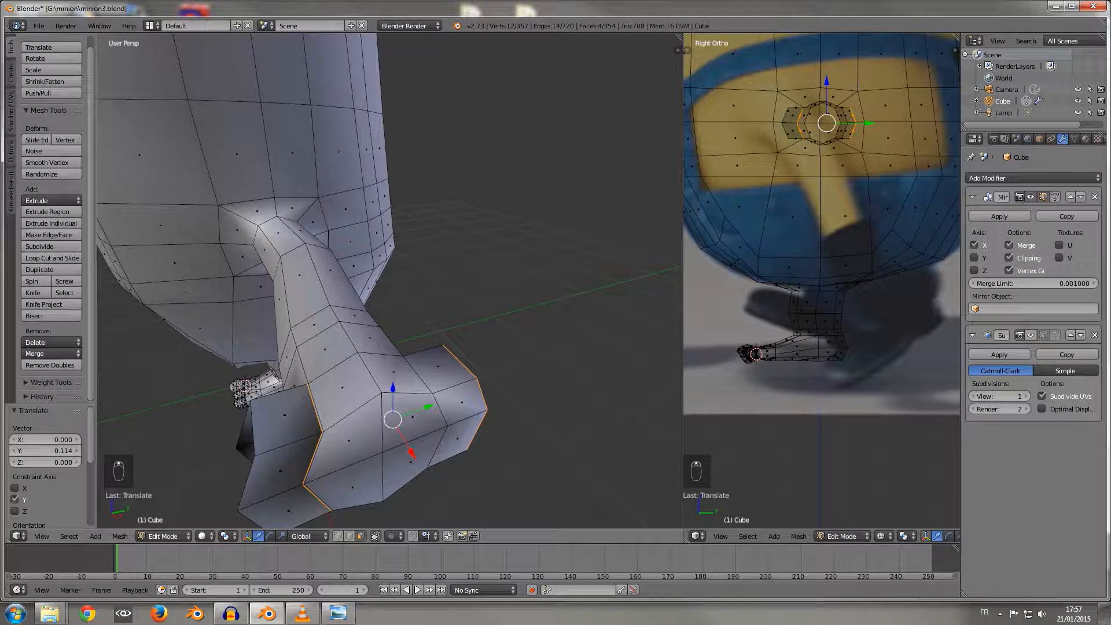
key("ctrl+z")
key("ctrl+z")
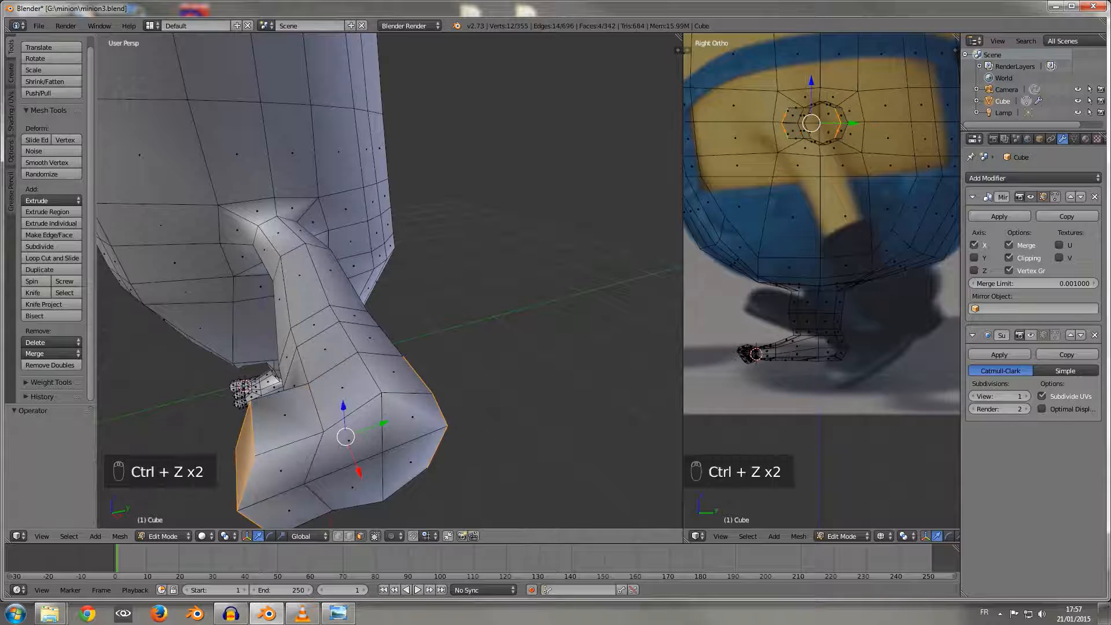
Step: Extrude only the two rear side faces of the arm's last segment by about 0.160 along Y
middle_click_drag(387, 278, 338, 263)
right_click(295, 342)
middle_click_drag(296, 341, 250, 340)
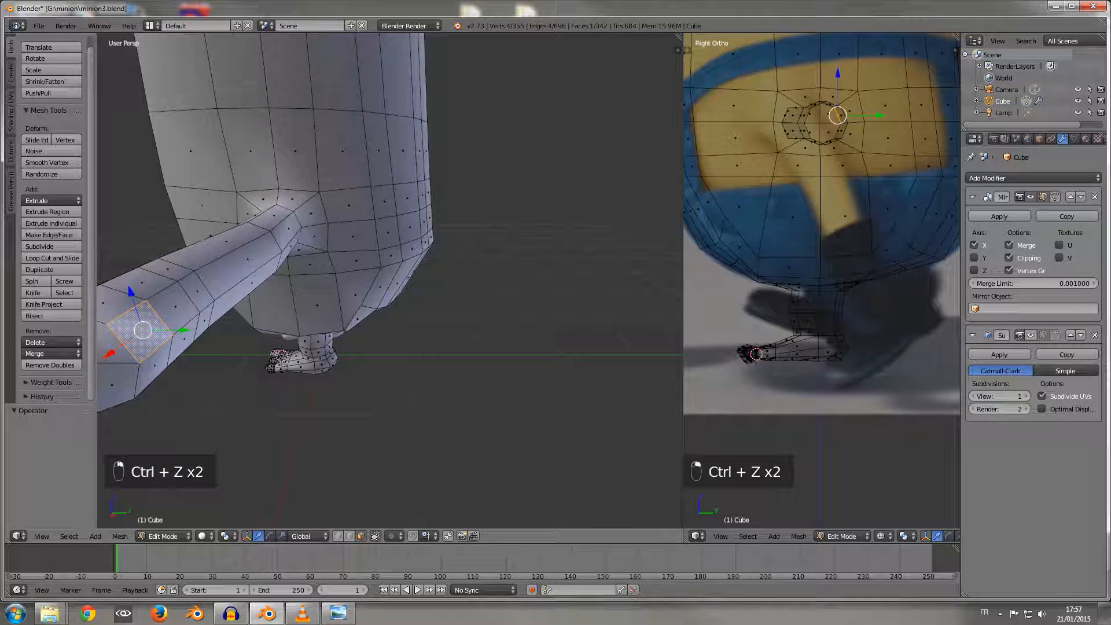
right_click(154, 367, "shift")
key("e")
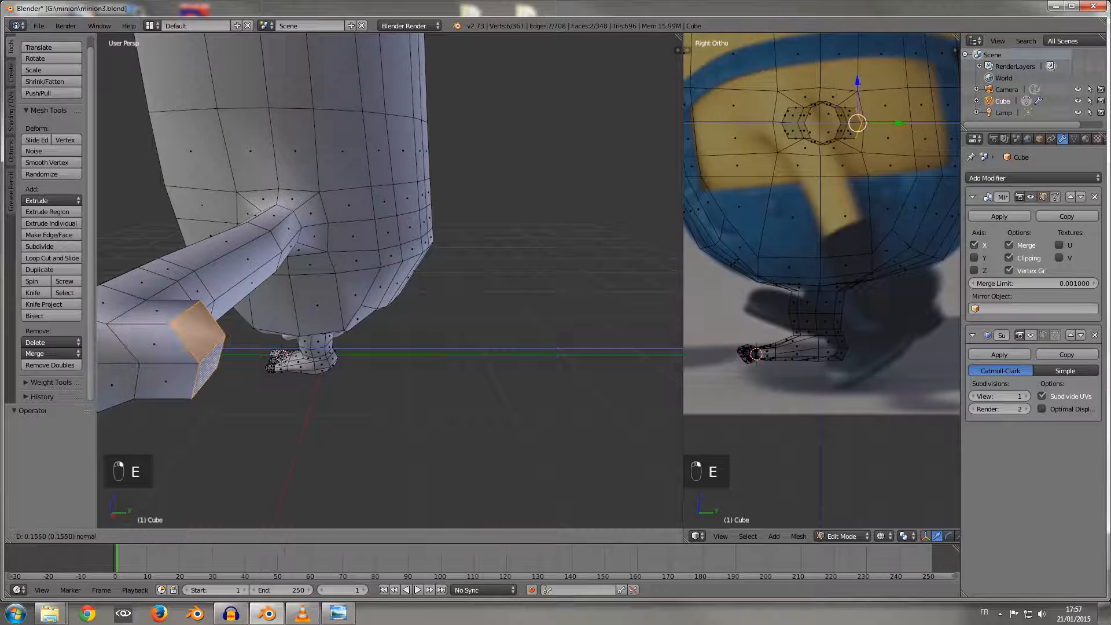
left_click(211, 364)
Step: Switch to edge selection and select the two edges where the front extrusion joins the end of the arm
scroll(212, 364, "down", 2)
middle_click_drag(211, 364, 287, 401)
scroll(389, 280, "up", 1)
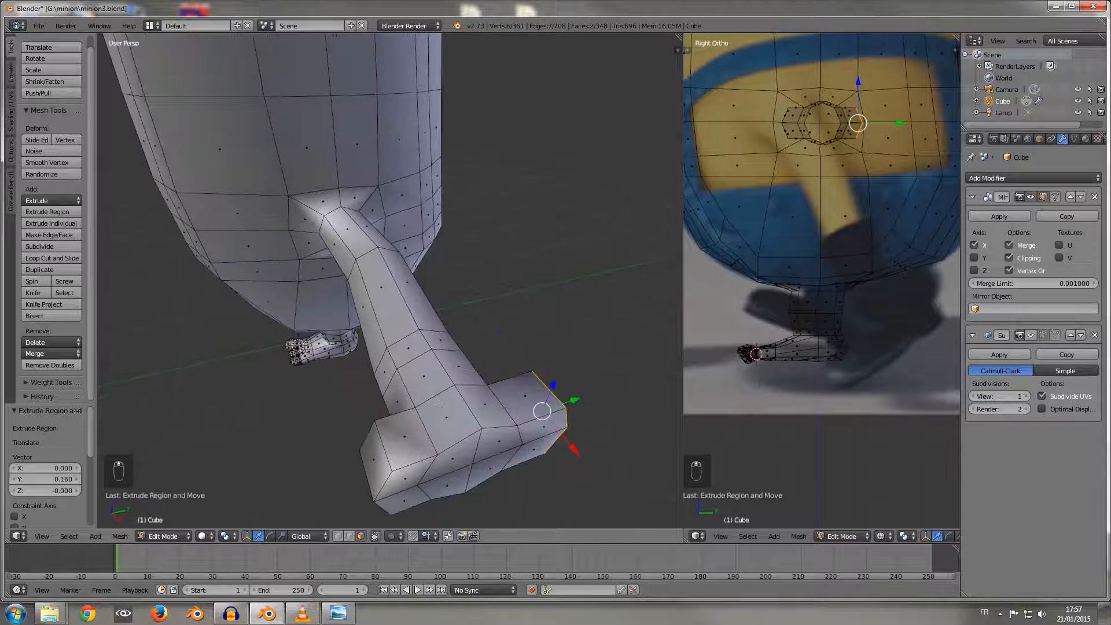
middle_click_drag(439, 403, 443, 292)
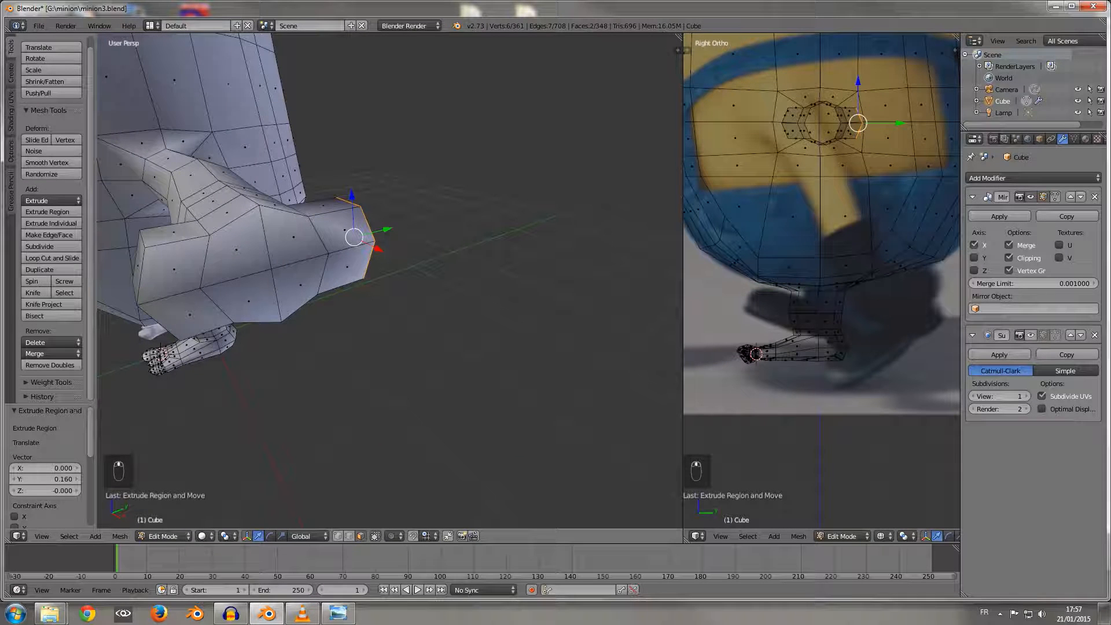
left_click(349, 537)
right_click(204, 263)
right_click(217, 306, "shift")
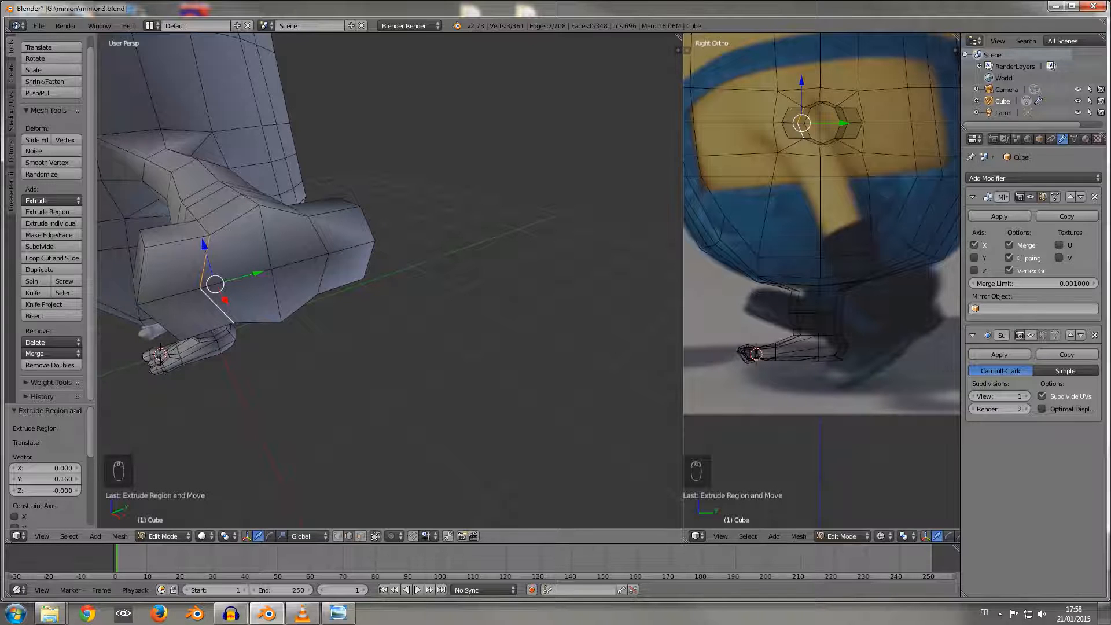
Step: Bring up the film still in the photo viewer, examine the characters' arms and hands up close, and close it
left_click_drag(1110, 6, 492, 8)
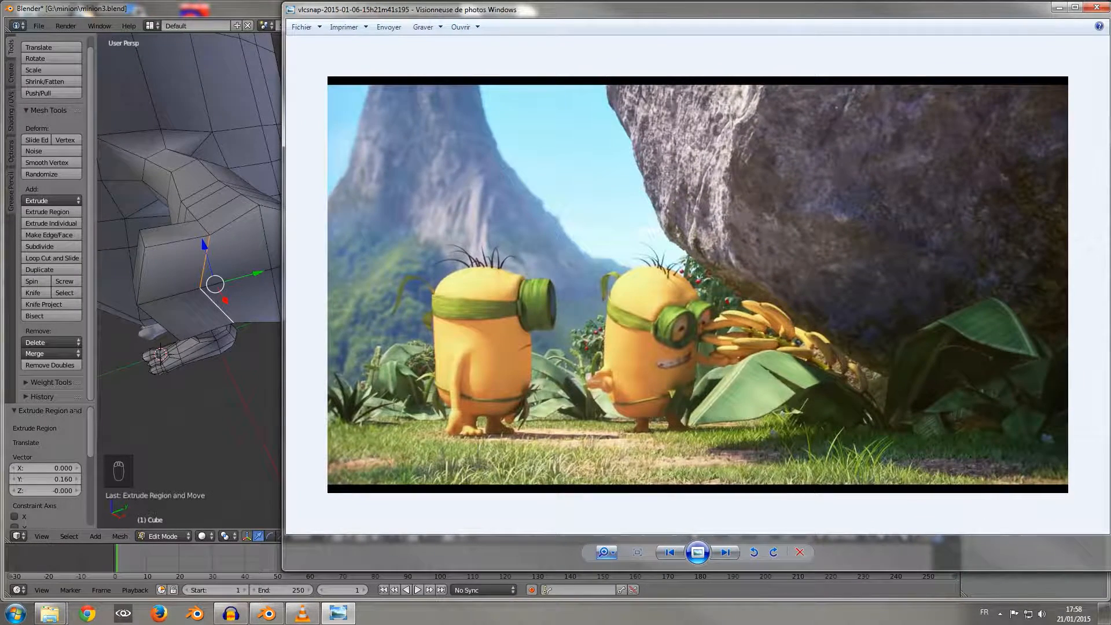
scroll(619, 400, "up", 4)
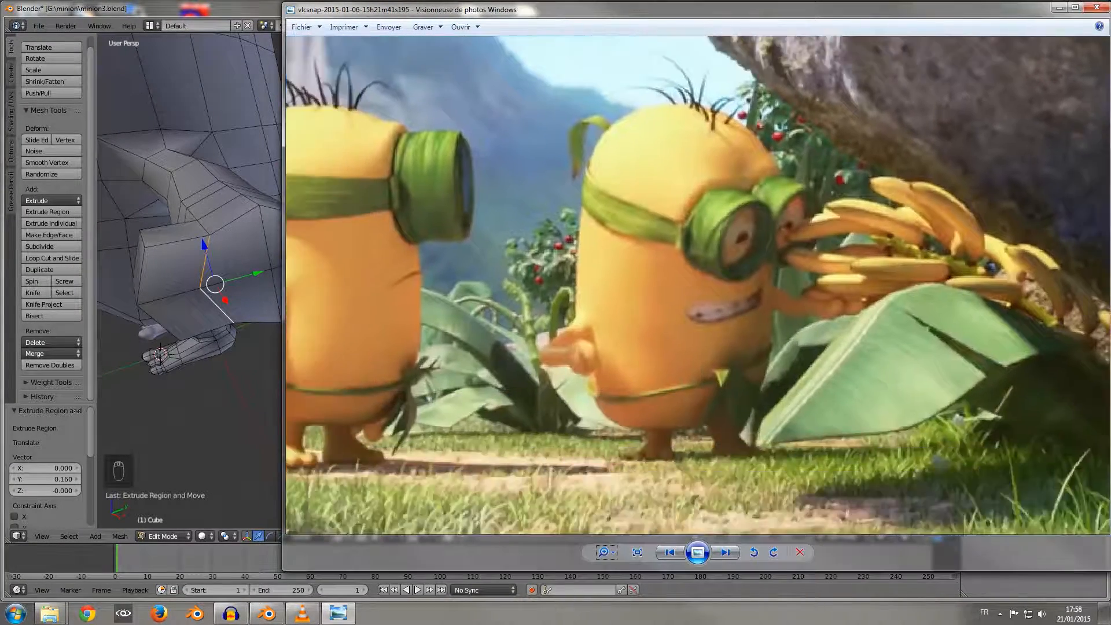
left_click_drag(619, 400, 751, 344)
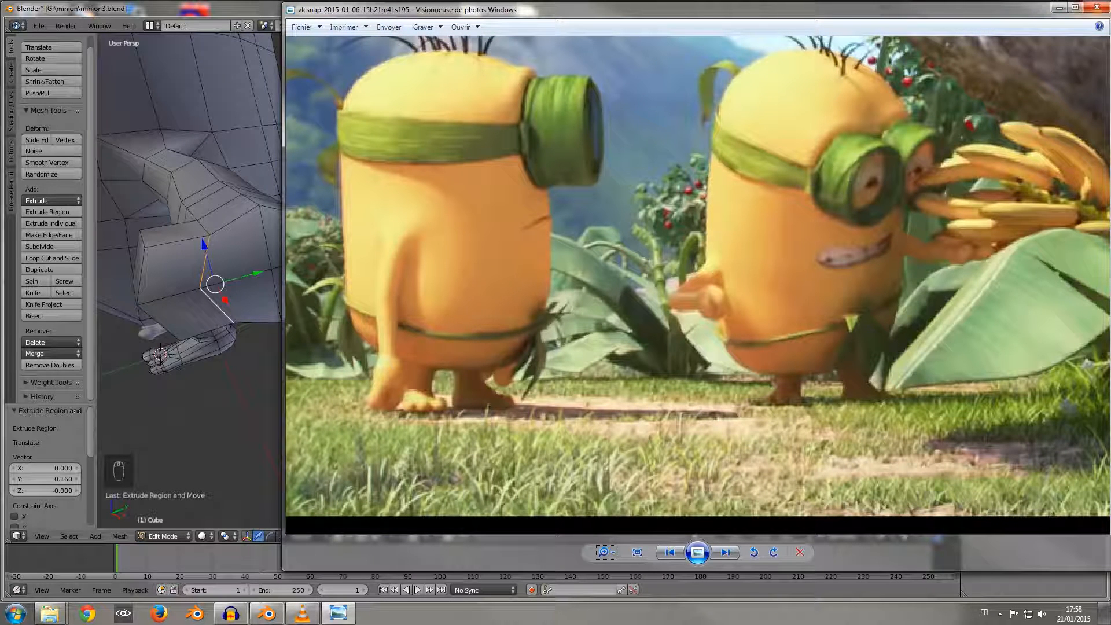
left_click(1096, 7)
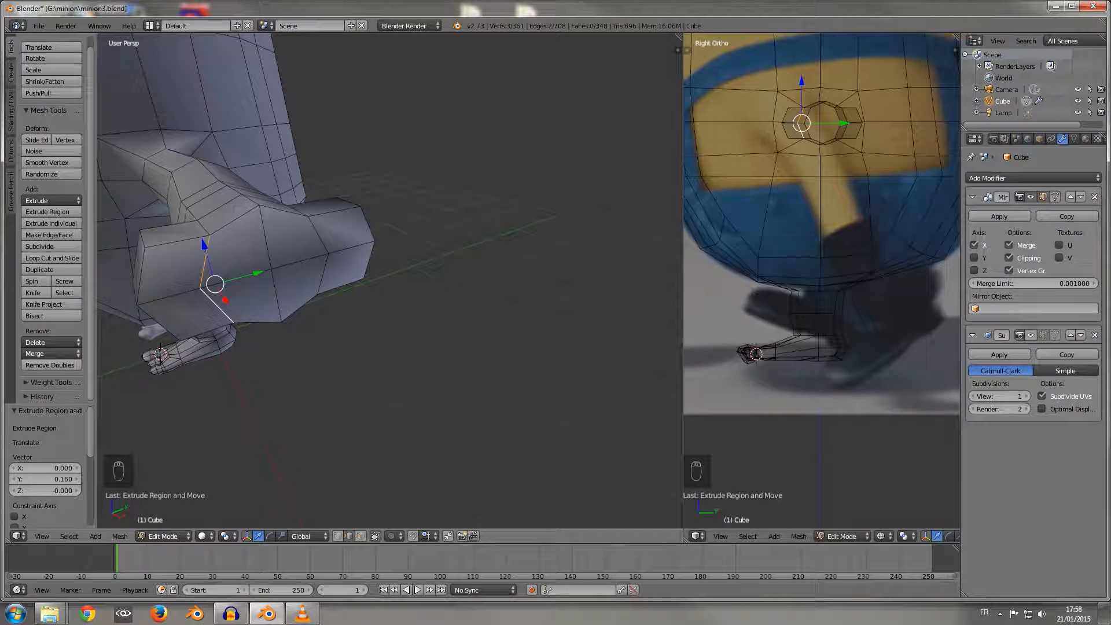
Step: Flatten the edge pairs where the front and rear extrusions join the arm's end by scaling each to 0 along Y
key("s")
key("y")
key("0")
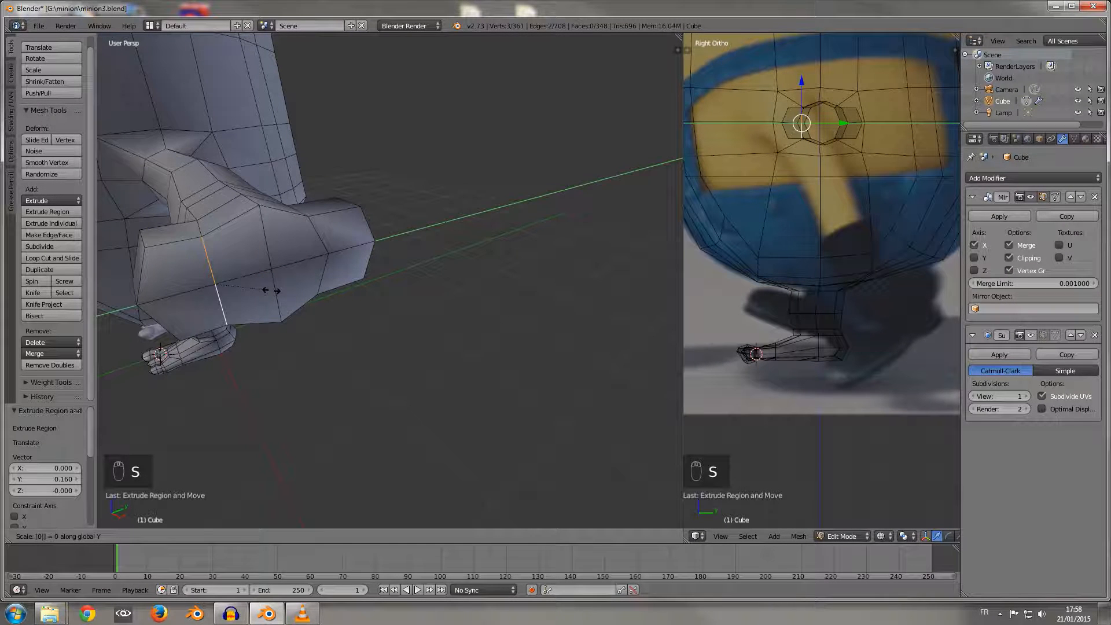
key("Return")
right_click(325, 271, "alt")
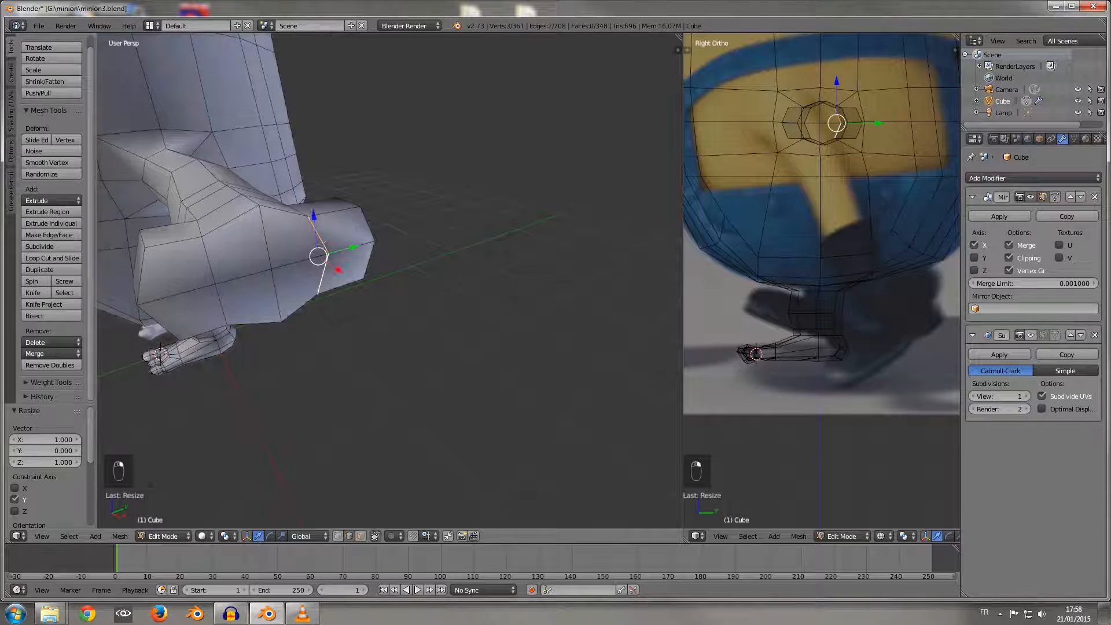
key("s")
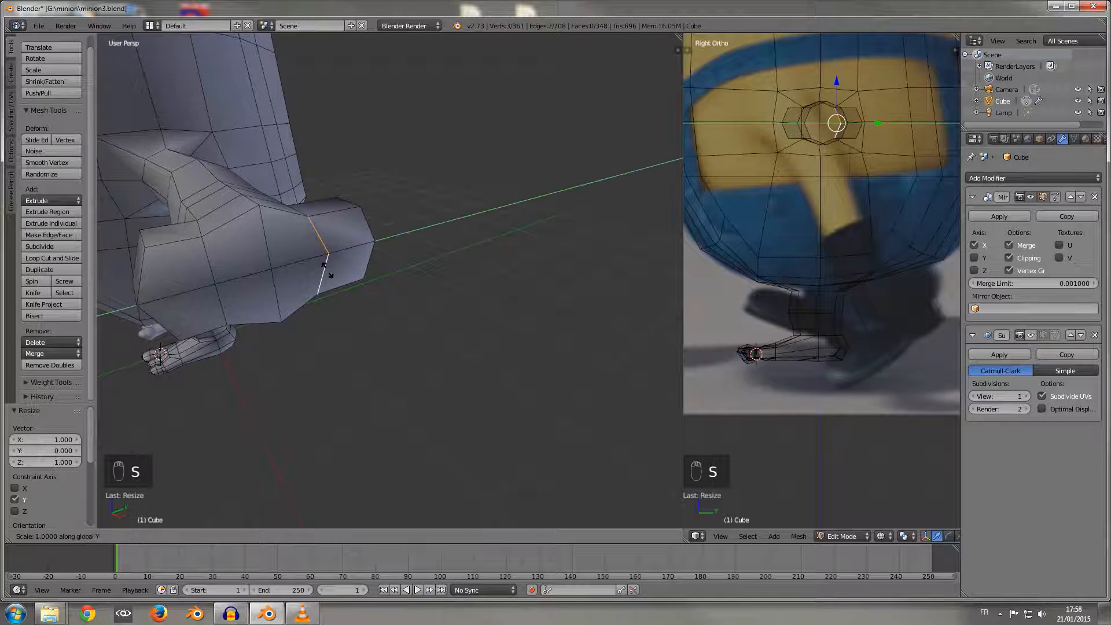
Step: Select the four edges along the top of the arm's end and level them by scaling to 0 along Z
right_click(174, 243)
right_click(233, 221, "shift")
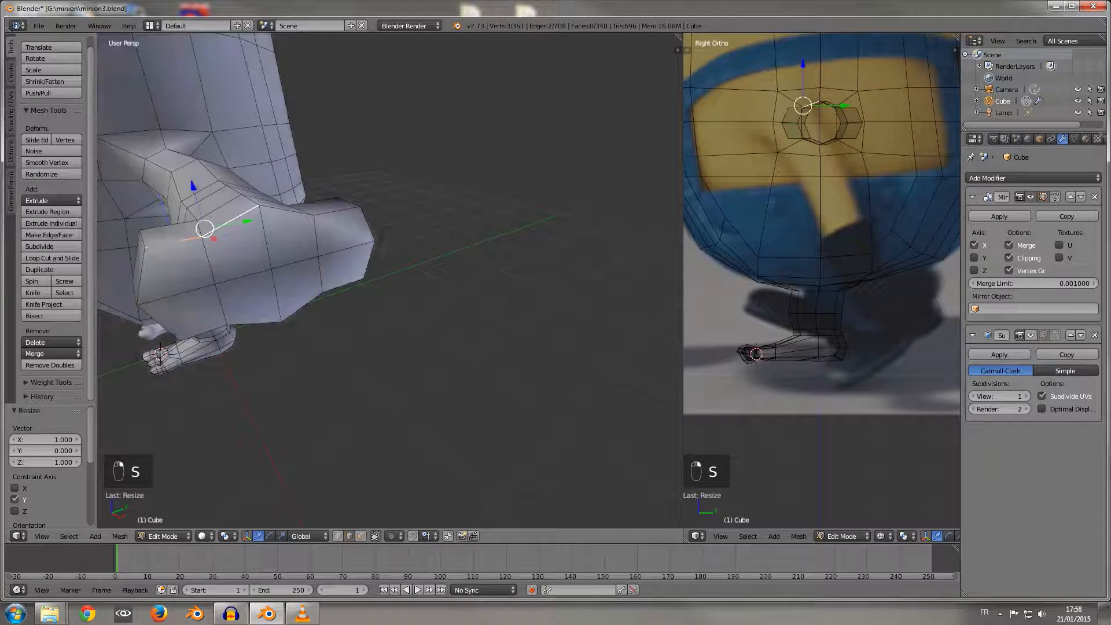
right_click(287, 210, "shift")
right_click(337, 211, "shift")
key("s")
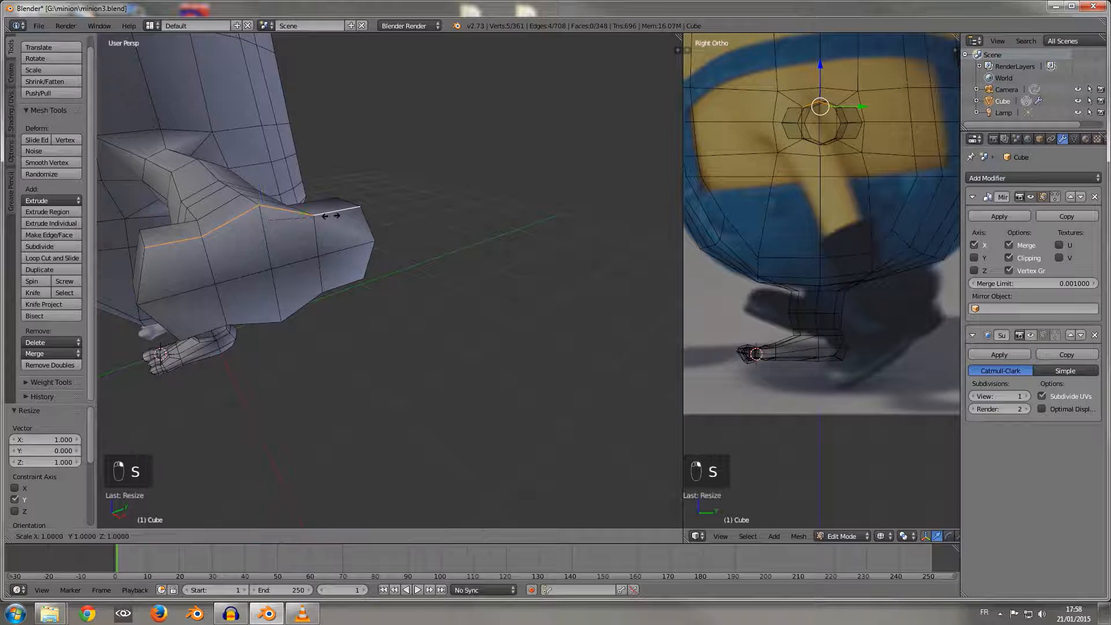
key("z")
key("0")
key("Return")
Step: Select the four edges along the underside of the arm's end and level them by scaling to 0 along Z
middle_click_drag(359, 249, 361, 217)
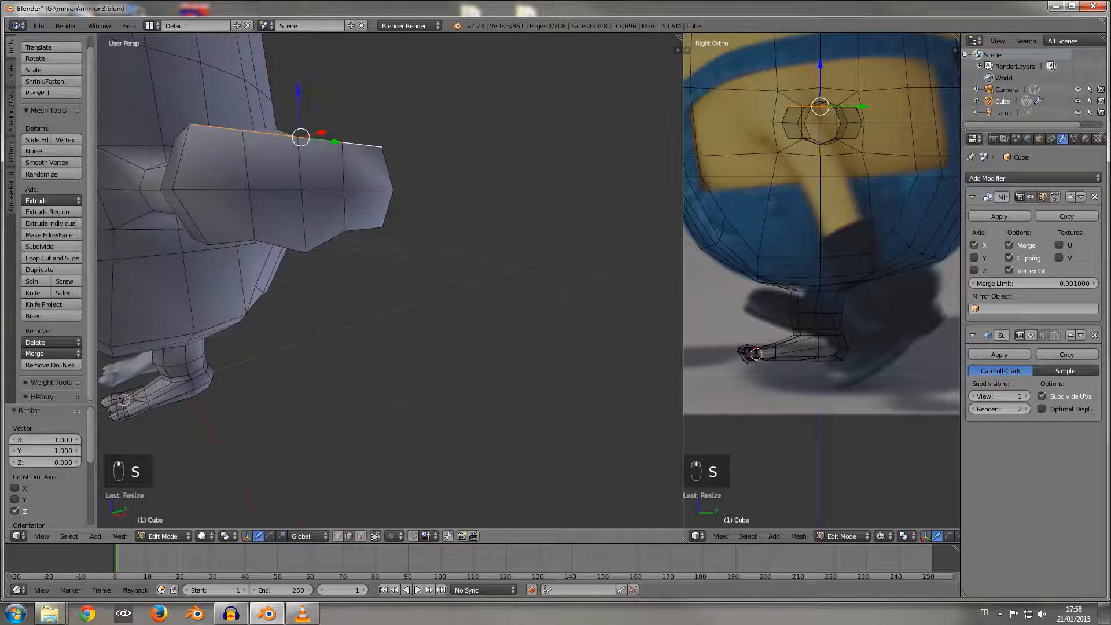
right_click(232, 243)
middle_click_drag(235, 241, 251, 212)
right_click(299, 206, "shift")
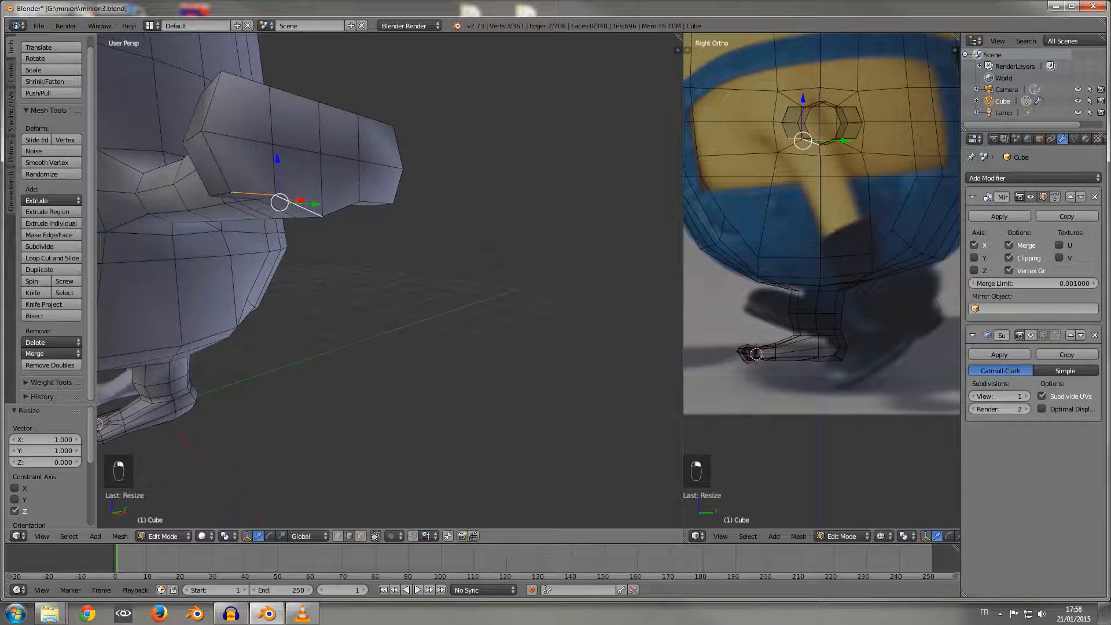
right_click(340, 209, "shift")
right_click(380, 204, "shift")
key("s")
key("z")
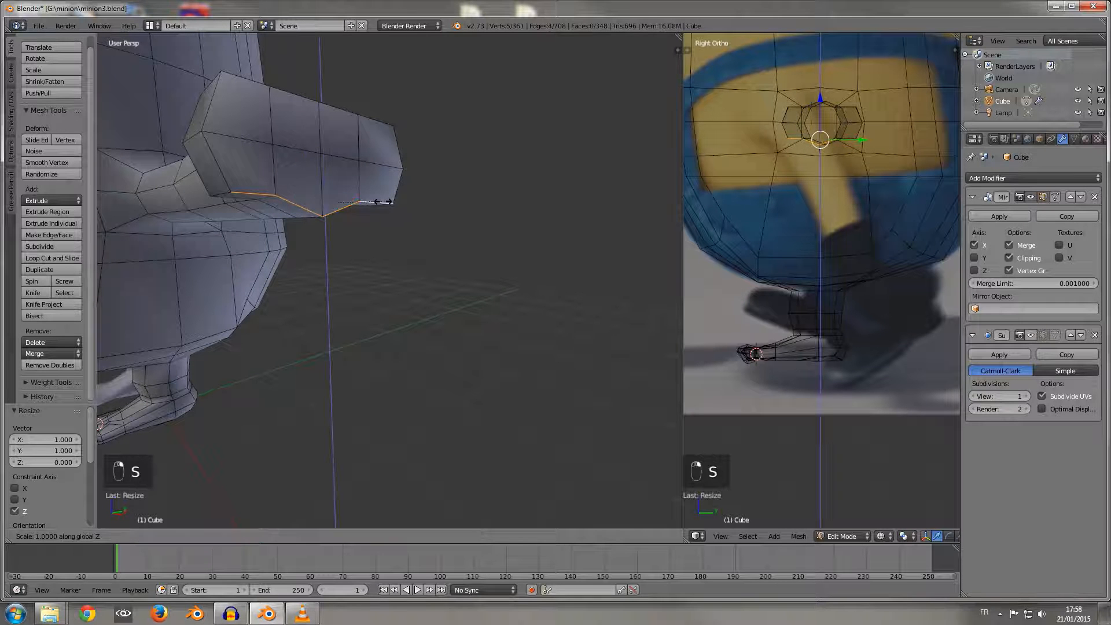
key("0")
key("Return")
Step: Move the two arm-side edges where the front extrusion meets the arm by -0.029 along Y and -0.048 along X
middle_click_drag(380, 206, 525, 296)
right_click(545, 360)
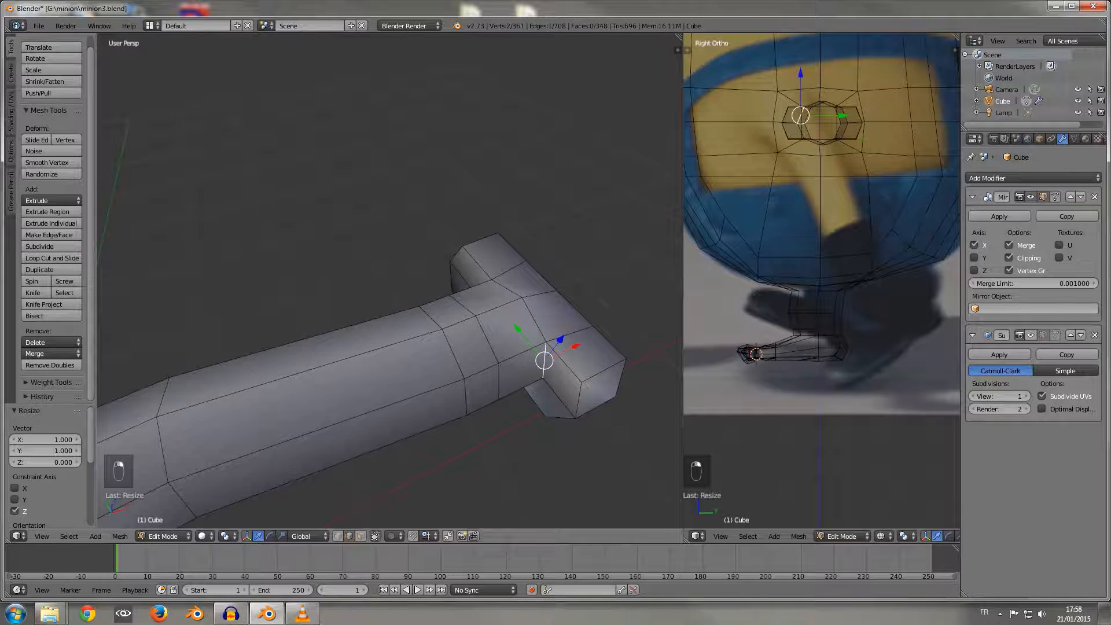
middle_click_drag(545, 360, 490, 320)
right_click(507, 224, "shift")
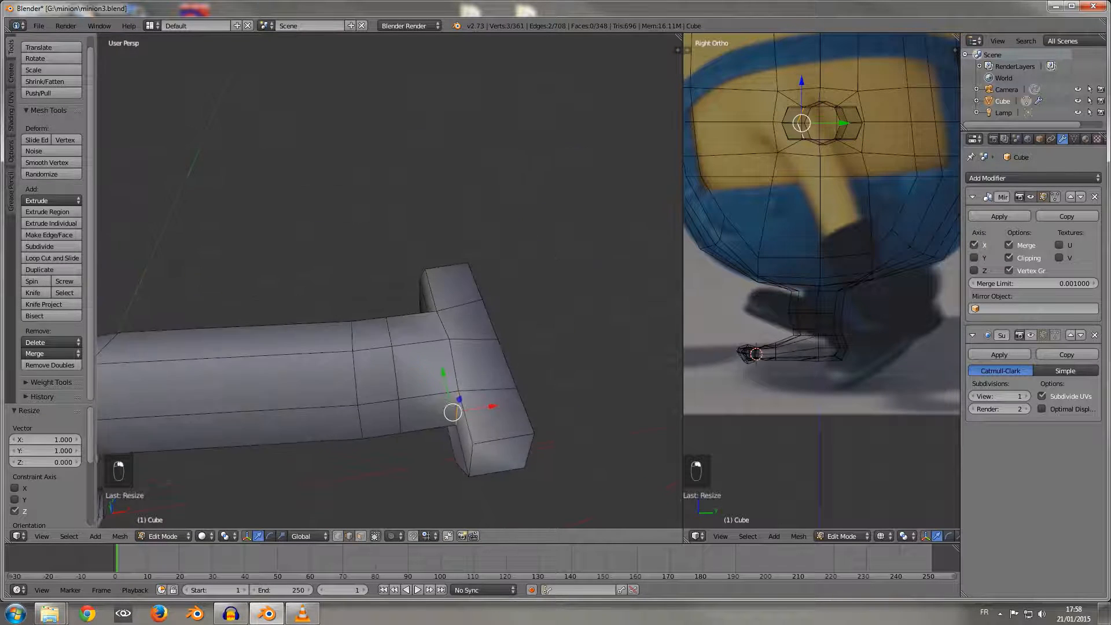
left_click_drag(442, 375, 445, 386)
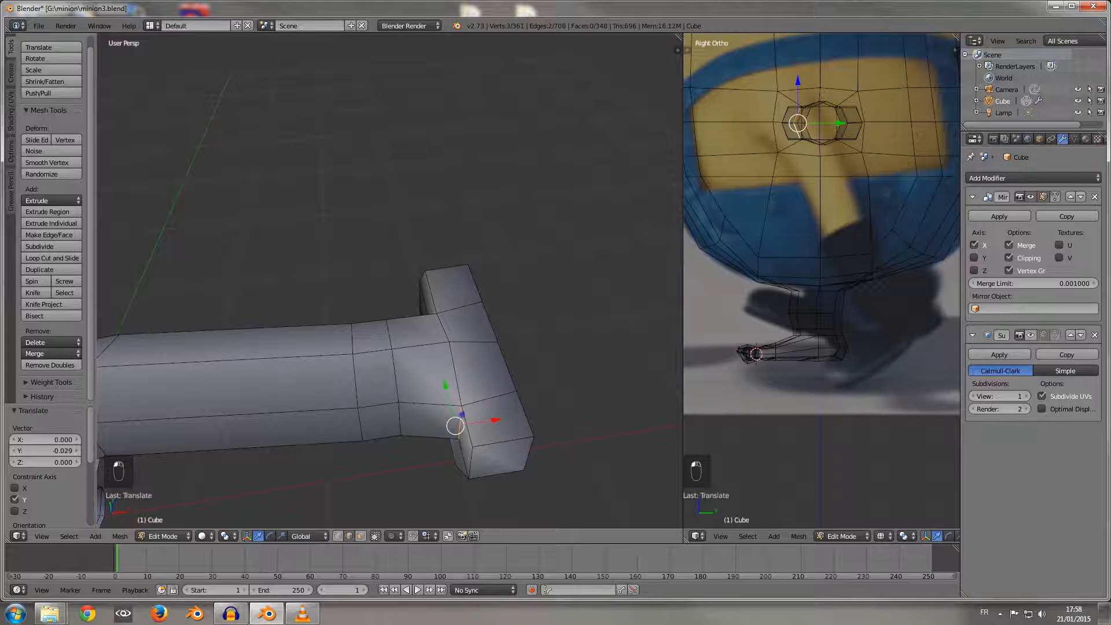
left_click_drag(495, 421, 476, 423)
Step: Move the two arm-side edges where the rear extrusion meets the arm by -0.047 along X and 0.049 along Y
middle_click_drag(476, 422, 586, 333)
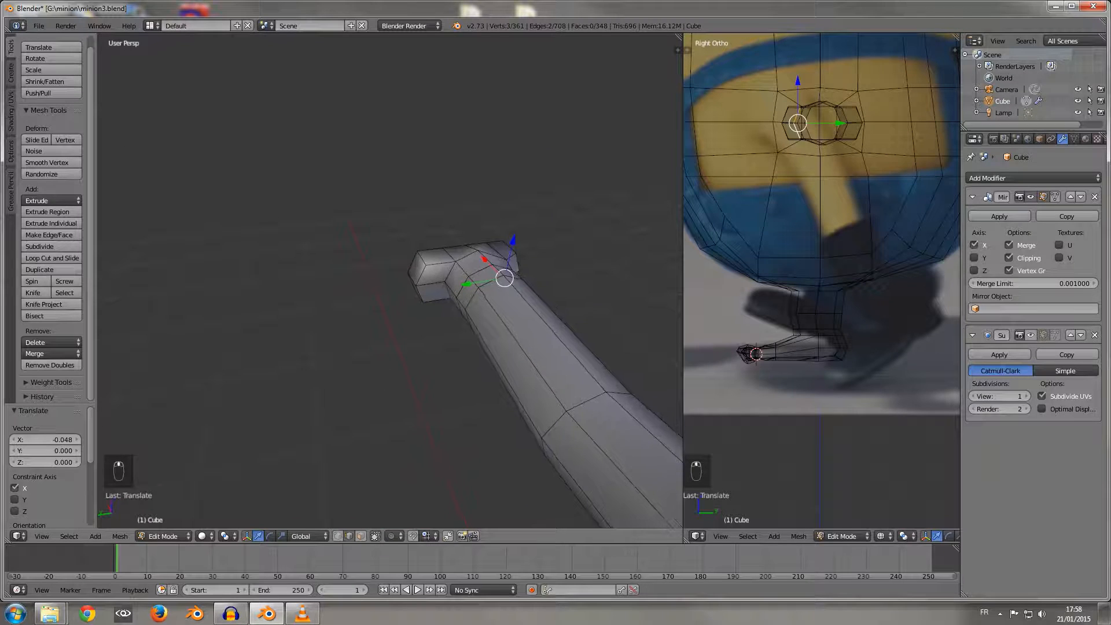
right_click(451, 272)
middle_click_drag(454, 271, 528, 230)
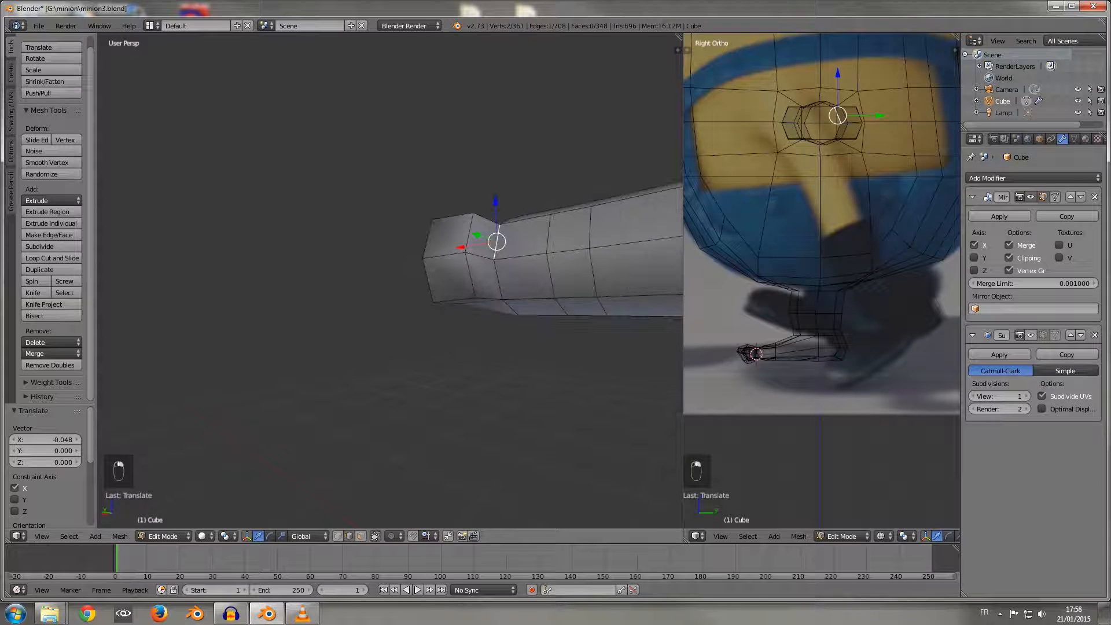
right_click(499, 279, "shift")
middle_click_drag(499, 282, 499, 363)
left_click_drag(494, 214, 515, 226)
middle_click_drag(516, 229, 564, 300)
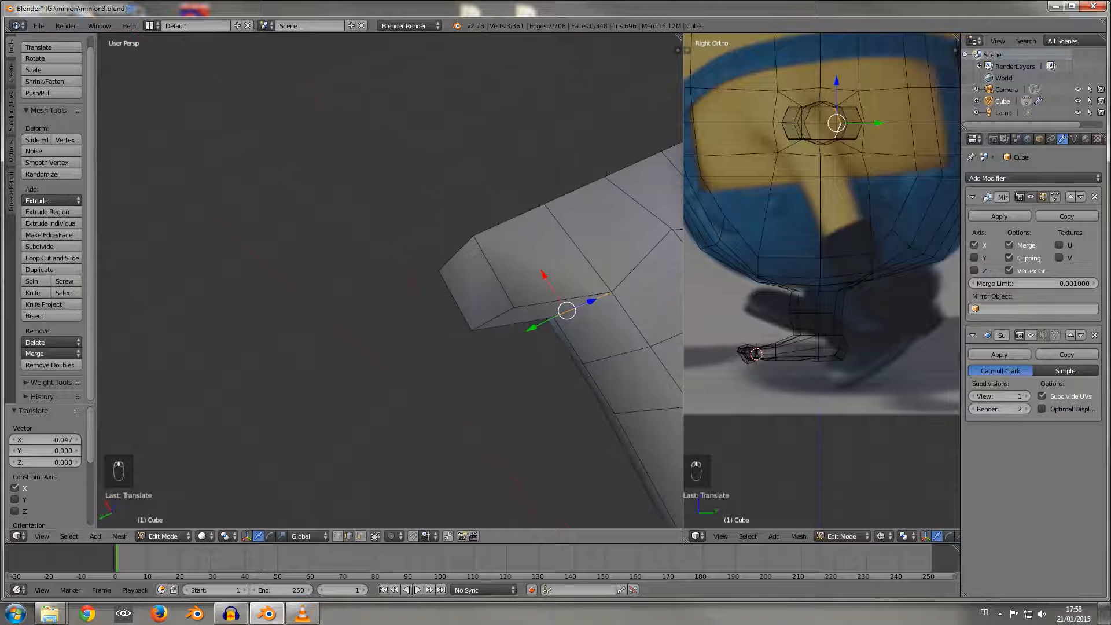
left_click_drag(531, 328, 512, 337)
Step: In face selection, select the eight faces forming the flat end of the hand and scale them to 0.772 along Y
middle_click_drag(511, 337, 289, 263)
scroll(290, 264, "down", 4)
key("1")
key("a")
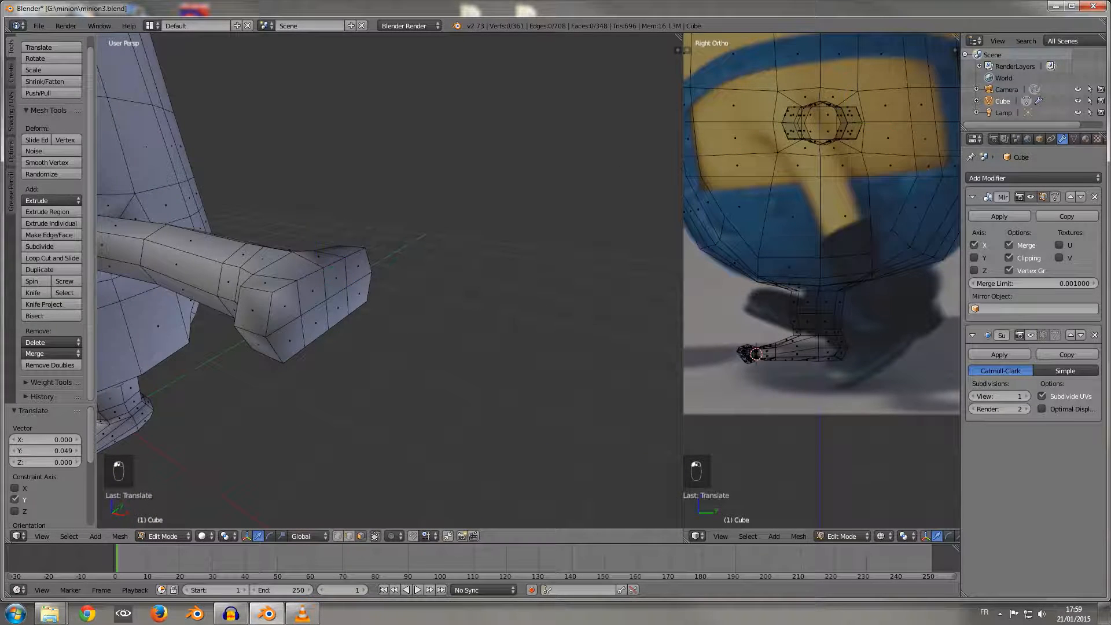
right_click(285, 307)
right_click(289, 341, "shift")
right_click(312, 292, "shift")
right_click(316, 323, "shift")
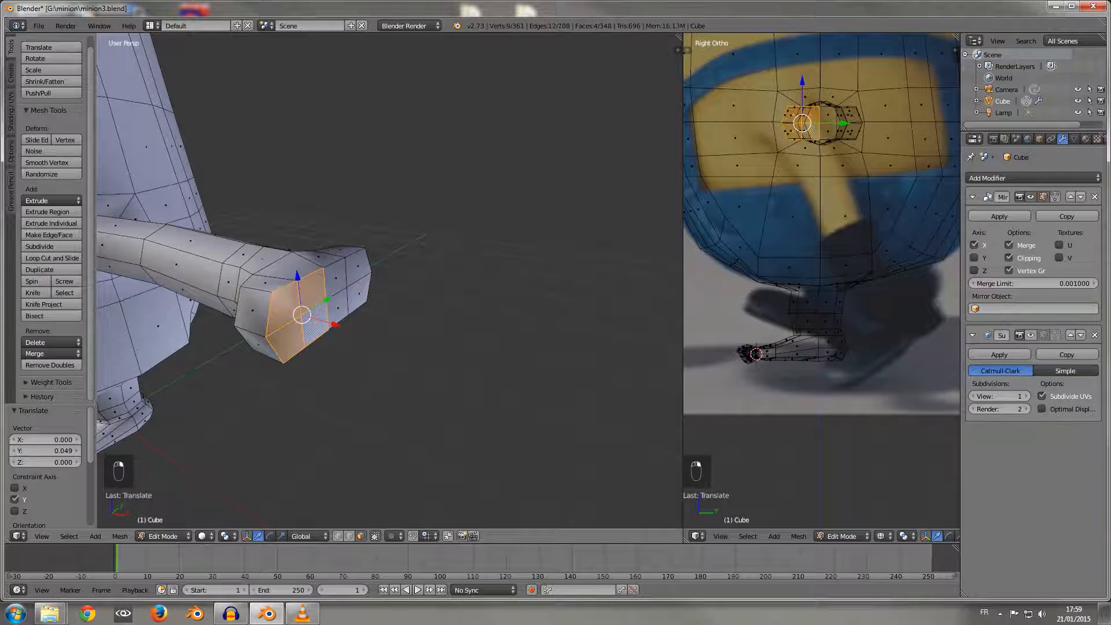
right_click(336, 279, "shift")
right_click(338, 307, "shift")
right_click(358, 268, "shift")
right_click(359, 293, "shift")
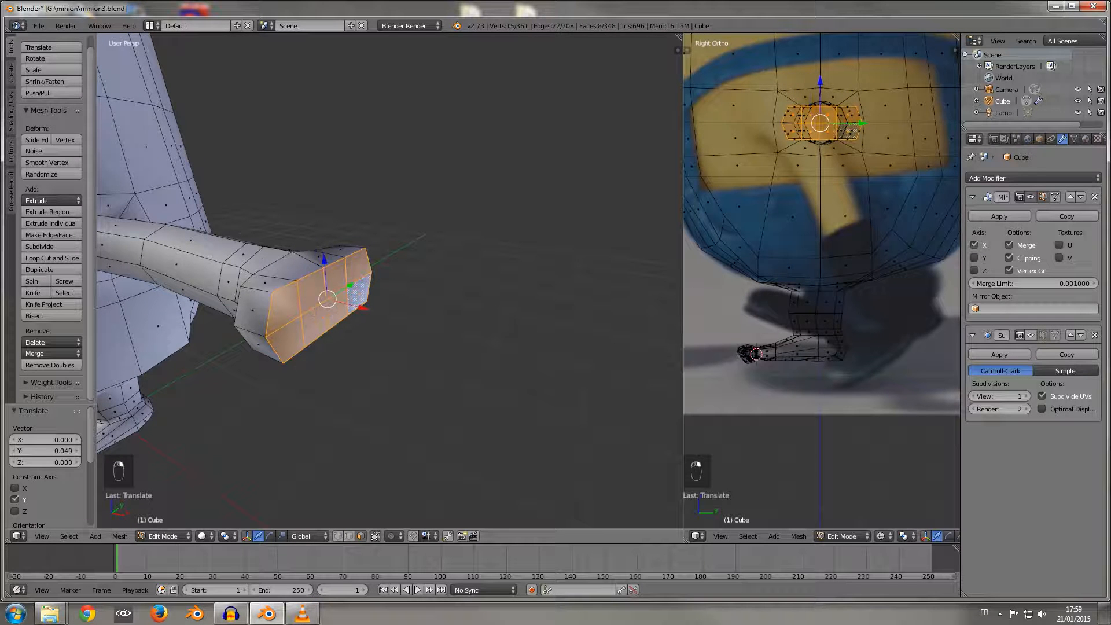
key("s")
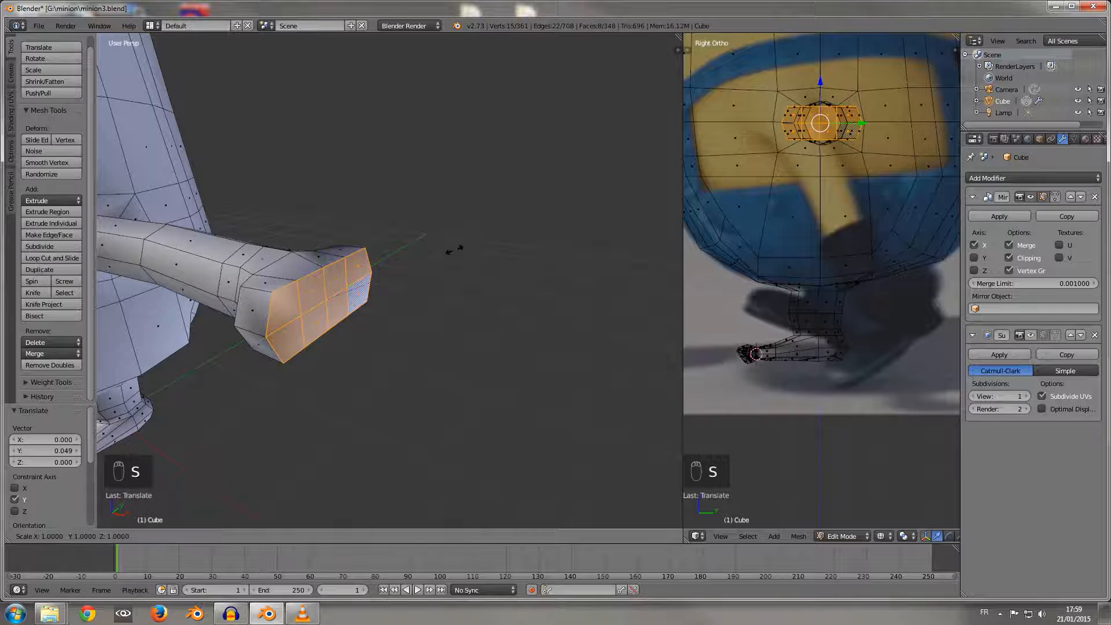
key("y")
left_click(425, 260)
Step: Switch to edge selection and move the two outer arm-side edges at the front of the hand 0.055 along Y
middle_click_drag(425, 260, 513, 275)
left_click(349, 536)
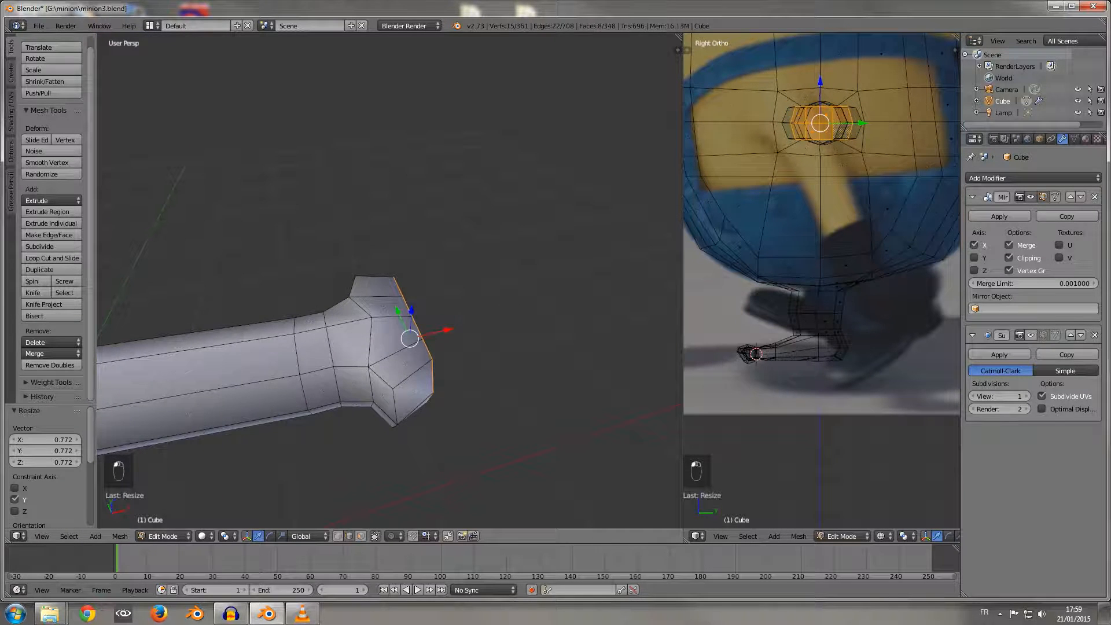
right_click(395, 407)
middle_click_drag(395, 407, 319, 441)
right_click(386, 388, "shift")
left_click_drag(314, 379, 321, 365)
Step: Move the two outer arm-side edges at the rear of the hand by -0.061 along Y
middle_click_drag(321, 365, 65, 312)
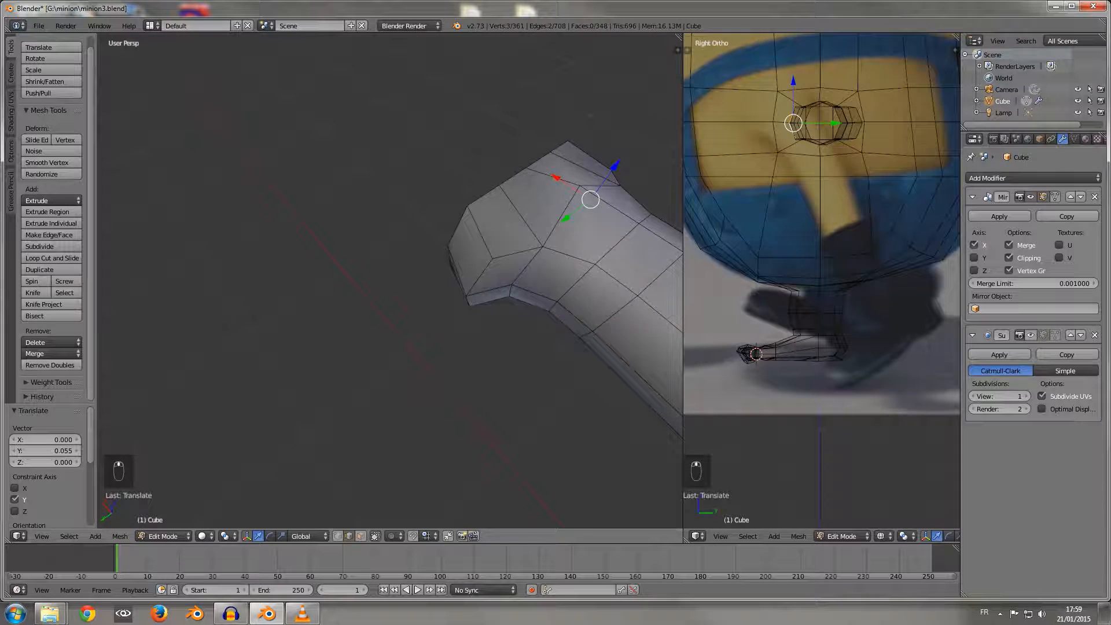
right_click(478, 279)
right_click(468, 301, "shift")
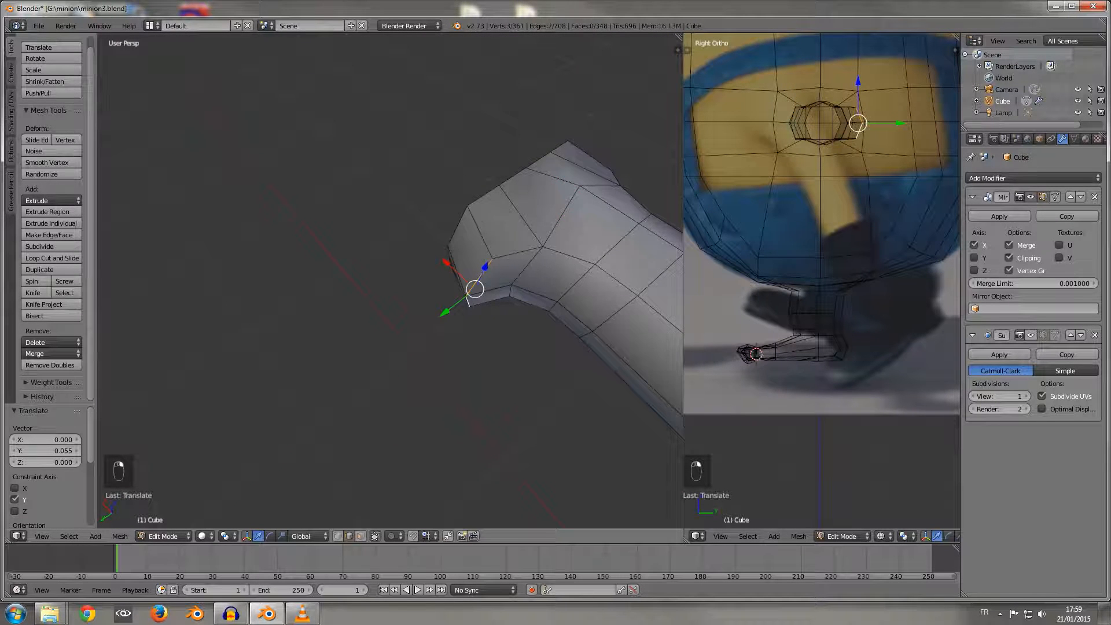
left_click_drag(445, 312, 463, 300)
Step: In a top wireframe view, move the front outer arm-side vertex of the hand by -0.012 along Y
middle_click_drag(462, 300, 383, 202)
key("KP_7")
scroll(383, 202, "up", 3)
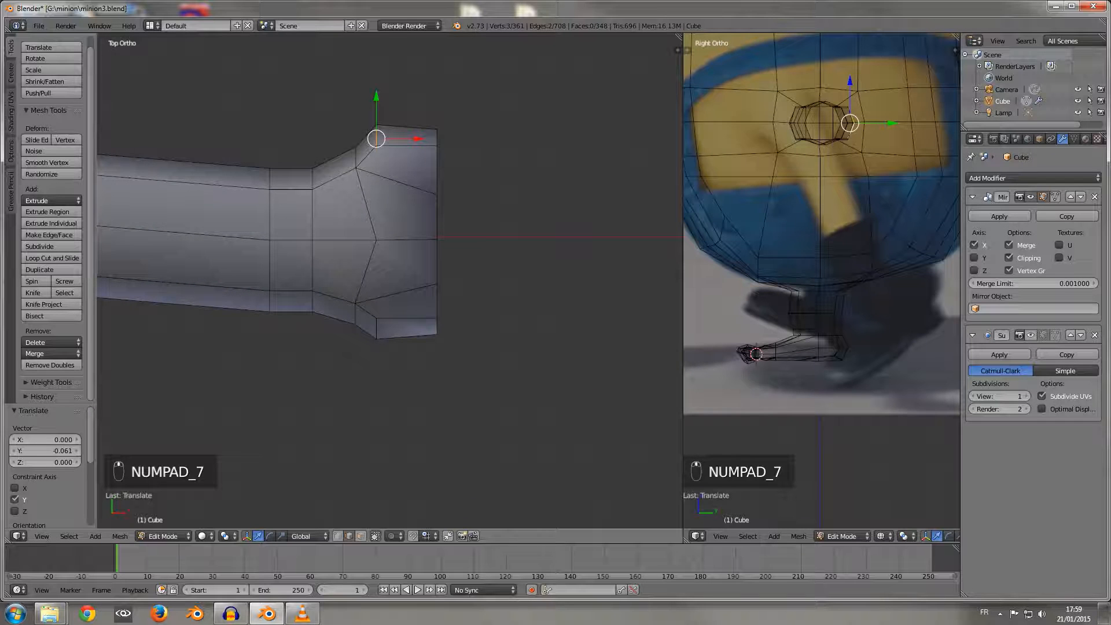
key("z")
key("b")
left_click_drag(394, 380, 371, 330)
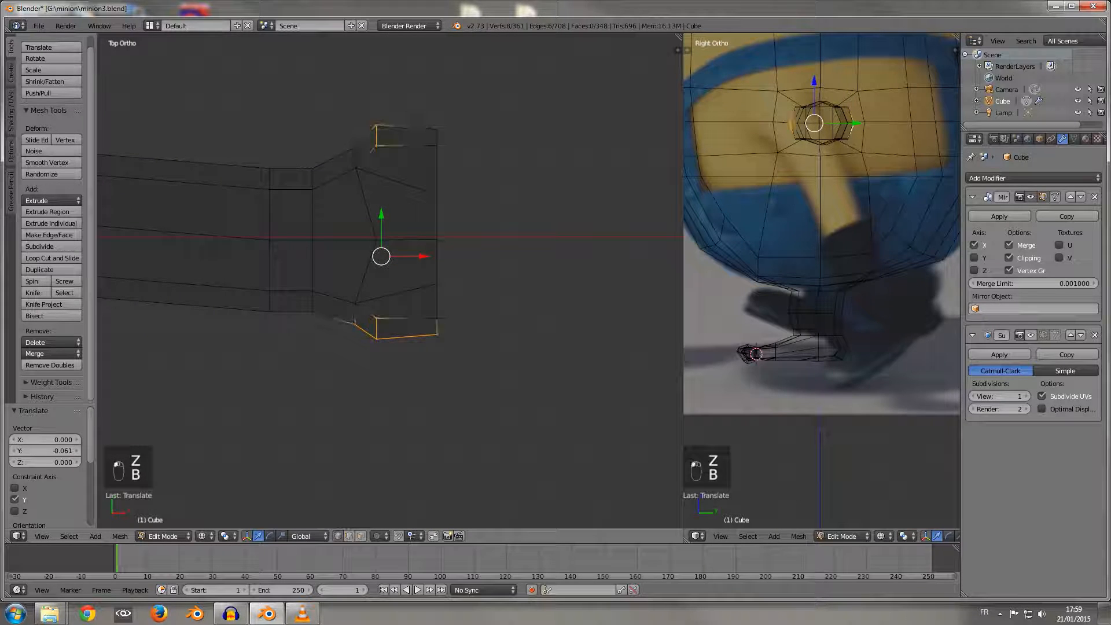
key("a")
key("b")
left_click_drag(391, 400, 376, 302)
right_click(376, 335)
key("g")
key("y")
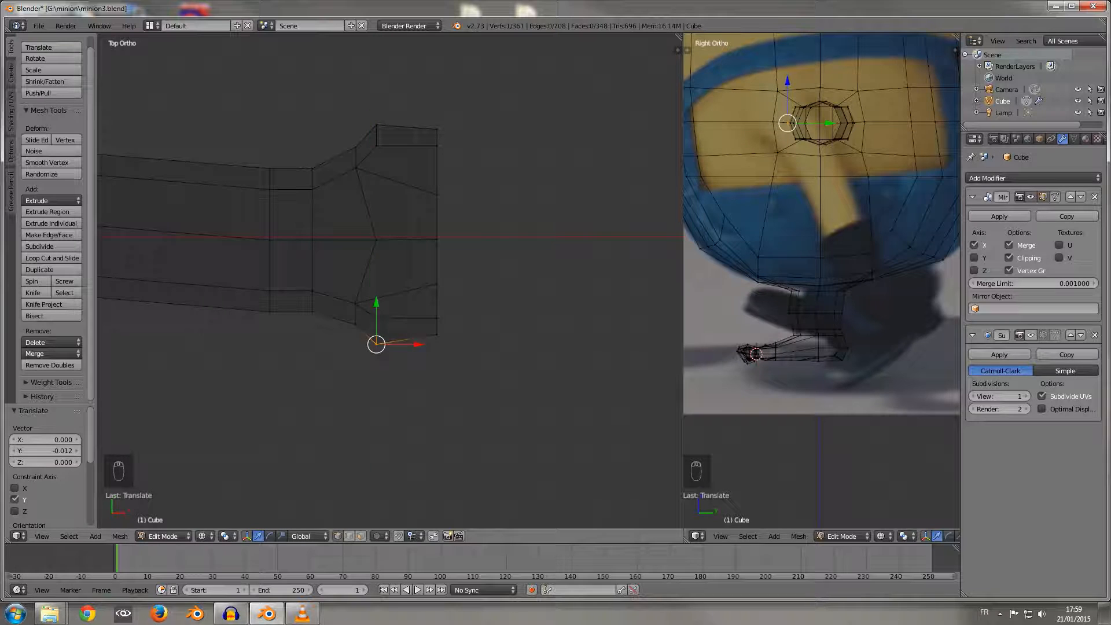
Step: Select the whole hand beyond the wrist, move it -0.016 along Y, and clear the selection
key("a")
key("b")
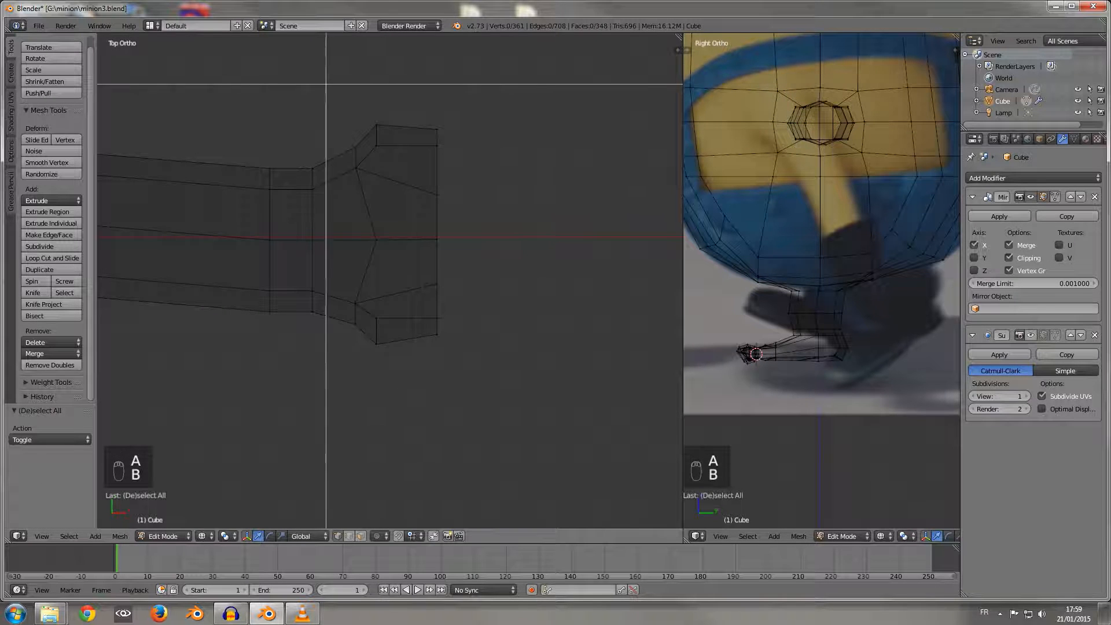
left_click_drag(323, 87, 516, 367)
left_click_drag(403, 194, 404, 200)
key("apostrophe")
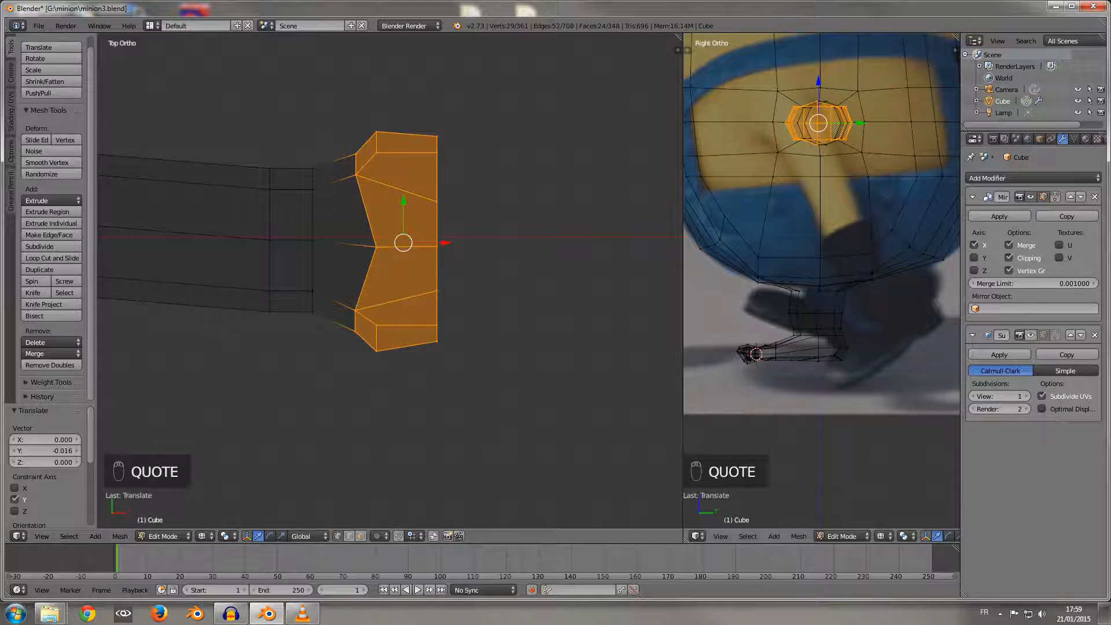
key("a")
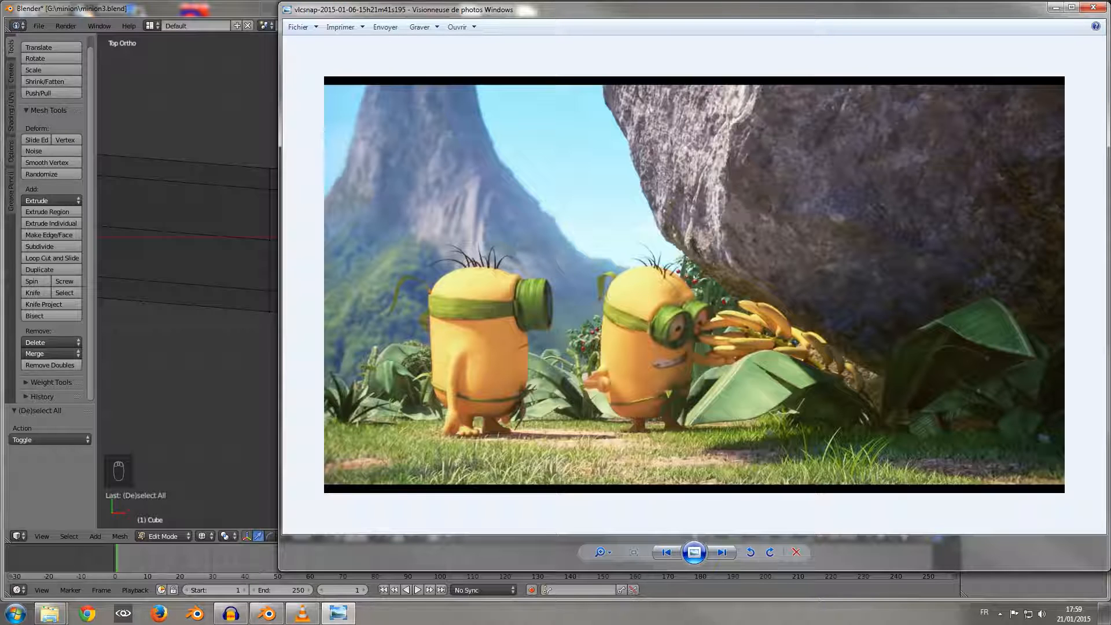
Step: Close the film still in the photo viewer and return to a close top view of the hand
left_click(1093, 7)
middle_click_drag(428, 324, 470, 288)
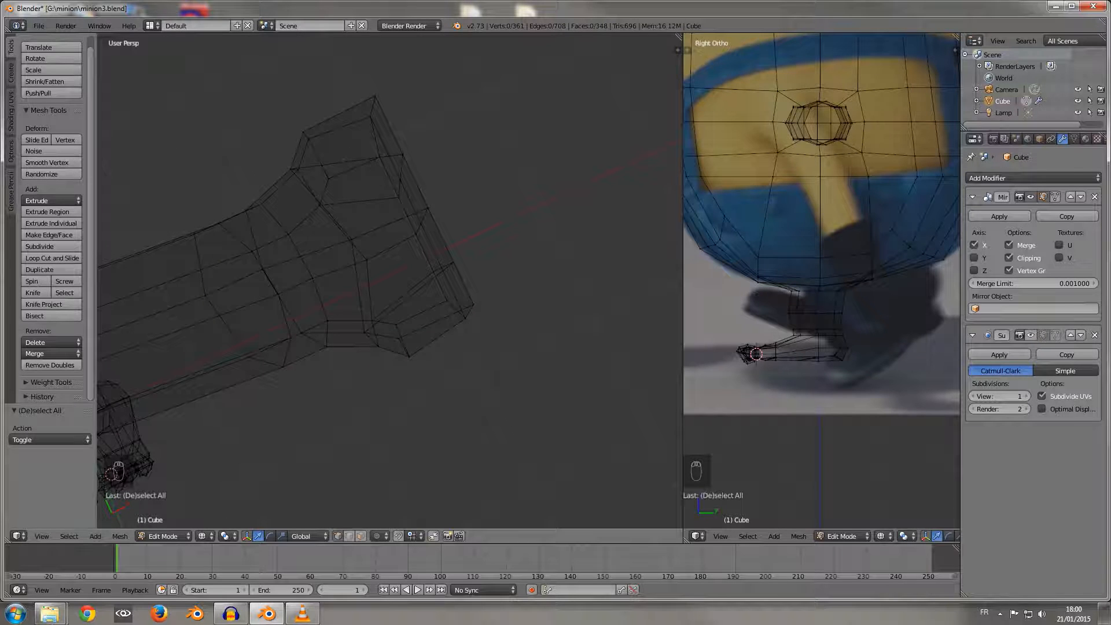
key("KP_7")
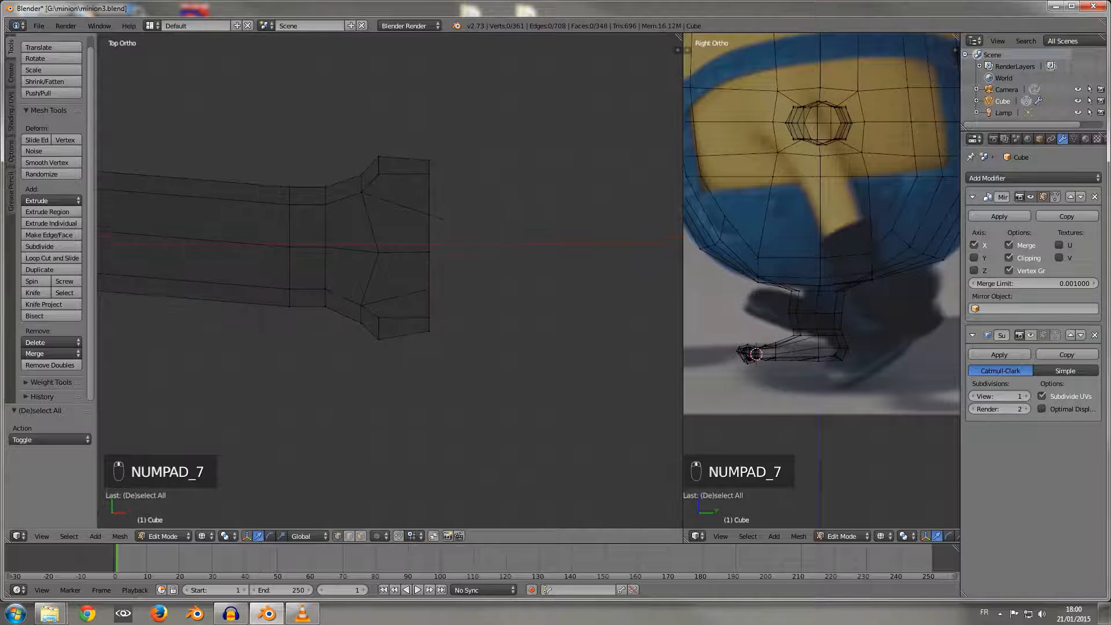
scroll(364, 341, "up", 2)
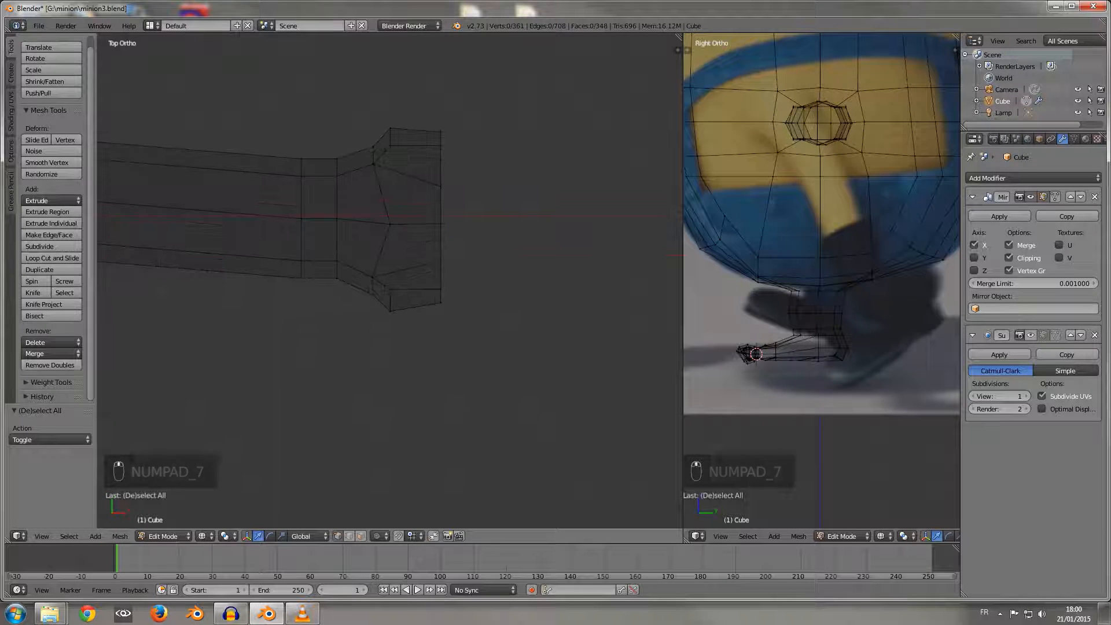
Step: Select the edge loop at the wrist just before the hand and scale it to 1.167 along Y
key("a")
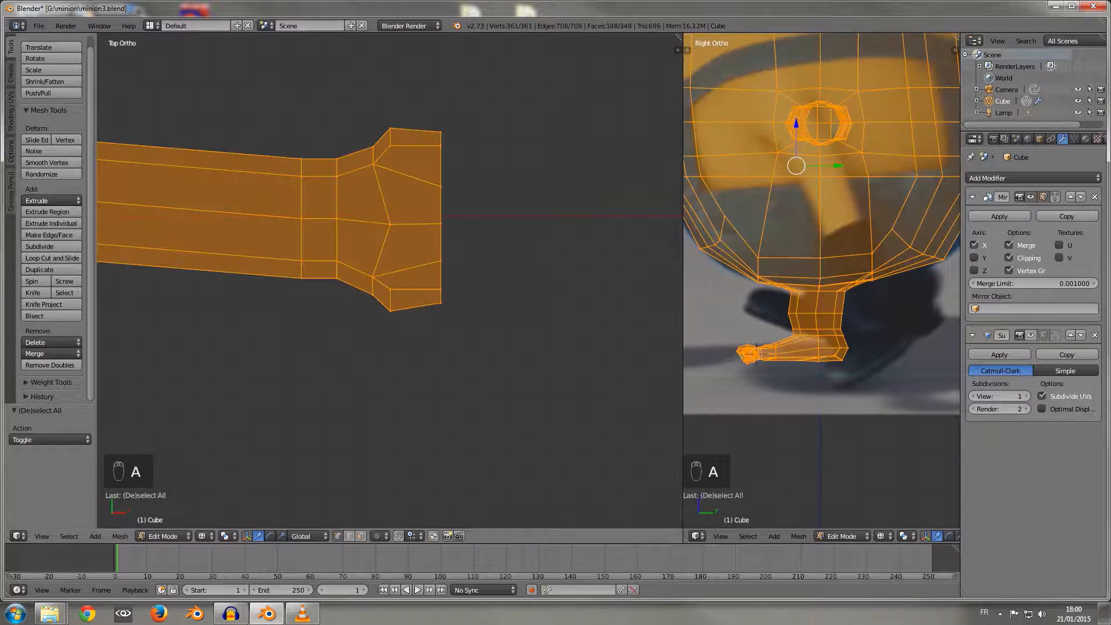
key("a")
key("b")
left_click_drag(326, 149, 343, 275)
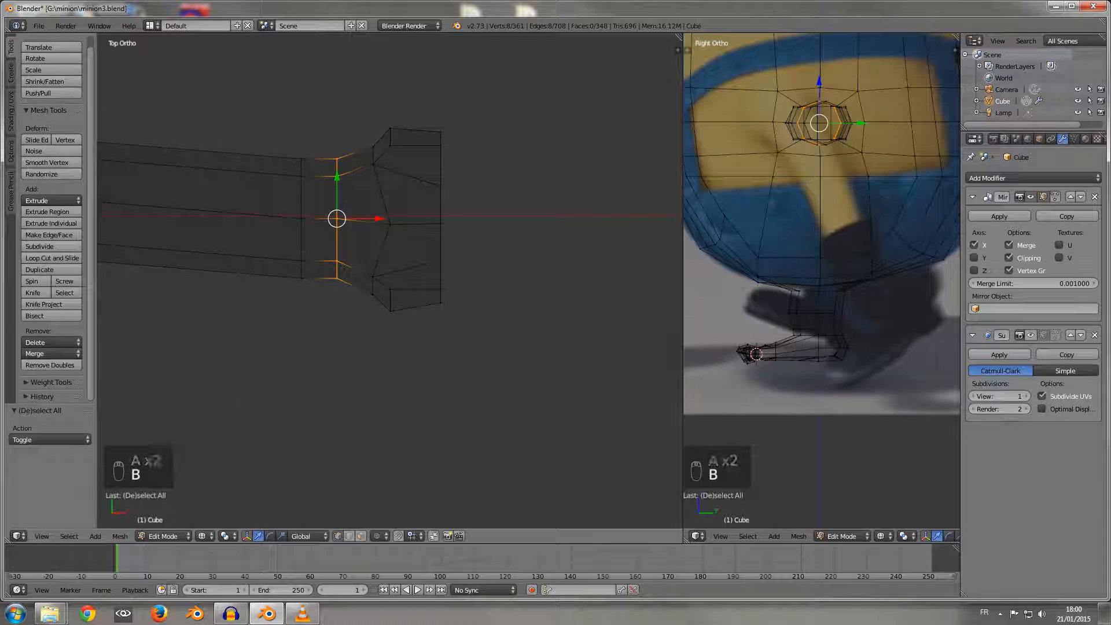
key("s")
key("y")
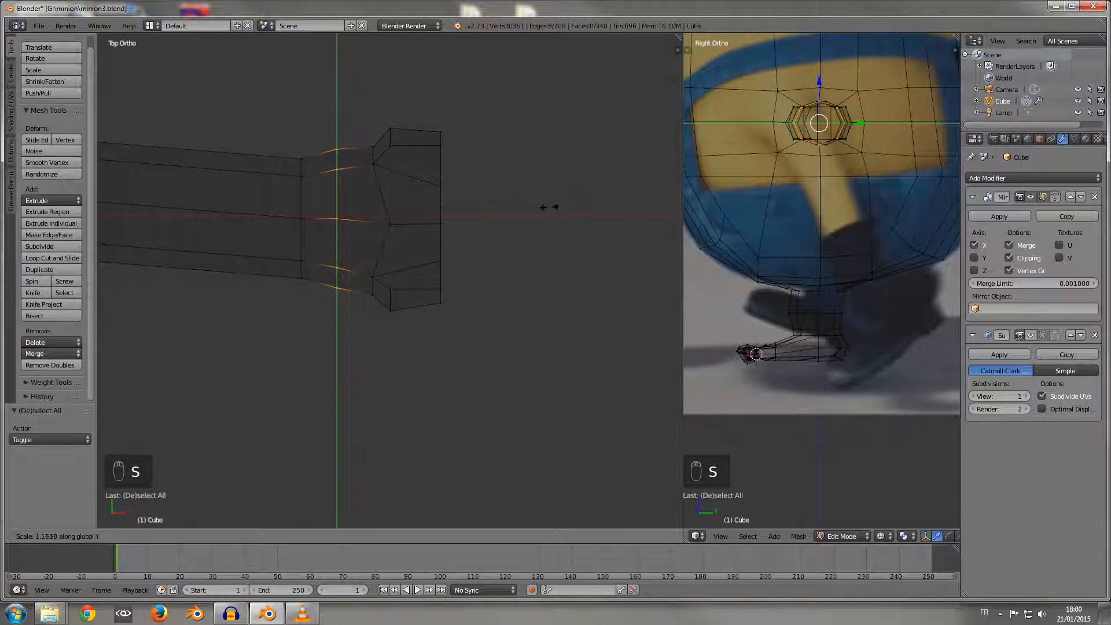
left_click(551, 203)
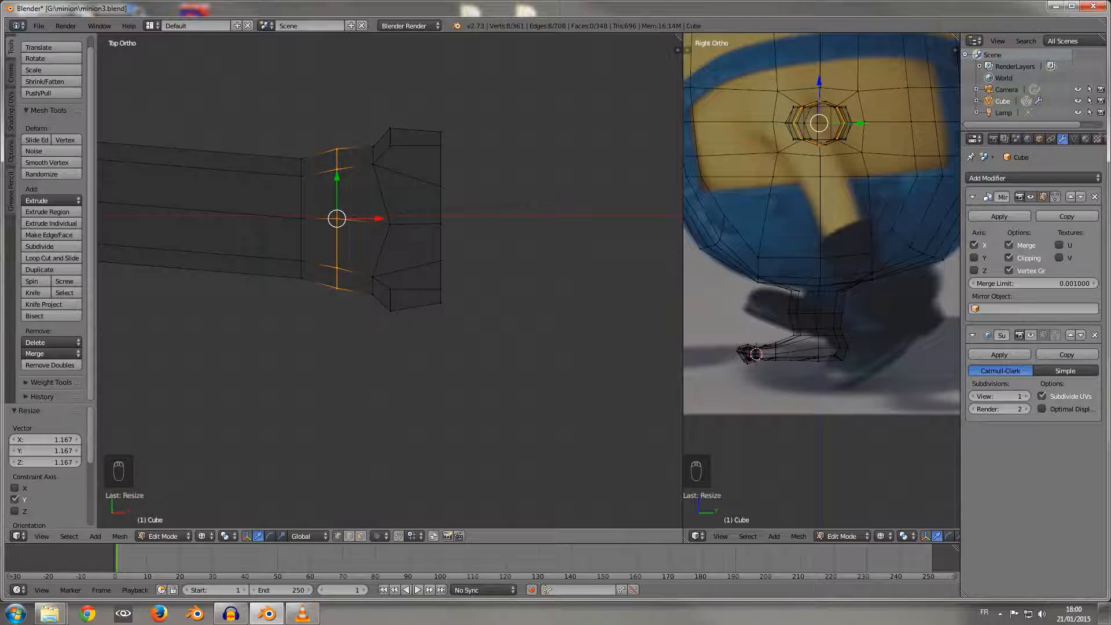
Step: Select the complete uneven eight-vertex loop just beyond the wrist loop and flatten it with a scale of 0 along X
right_click(379, 259, "alt")
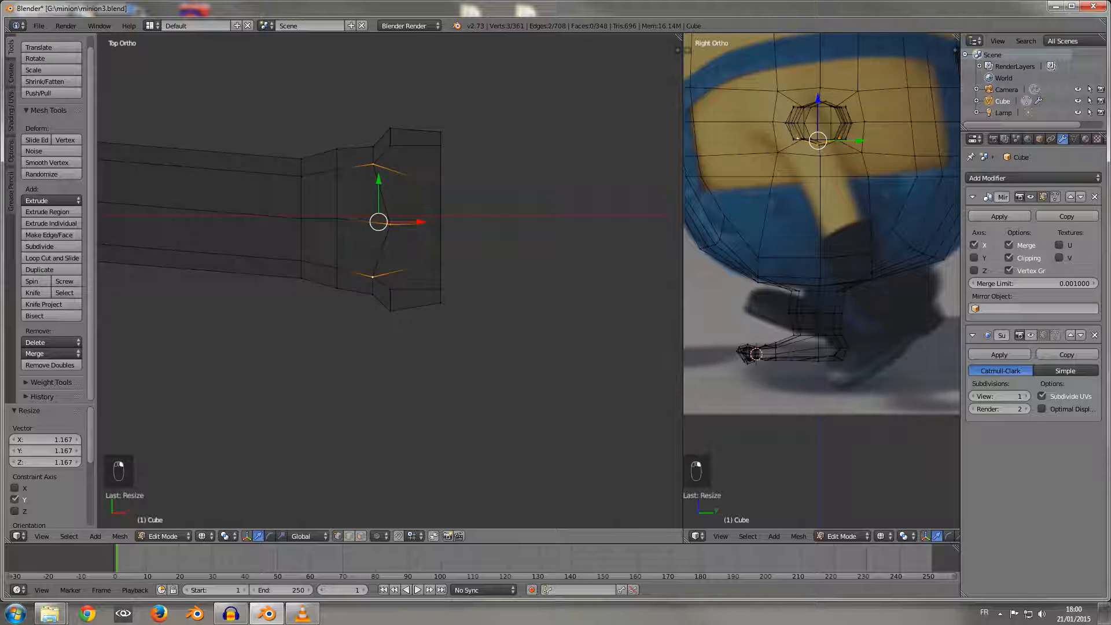
right_click(378, 260, "alt")
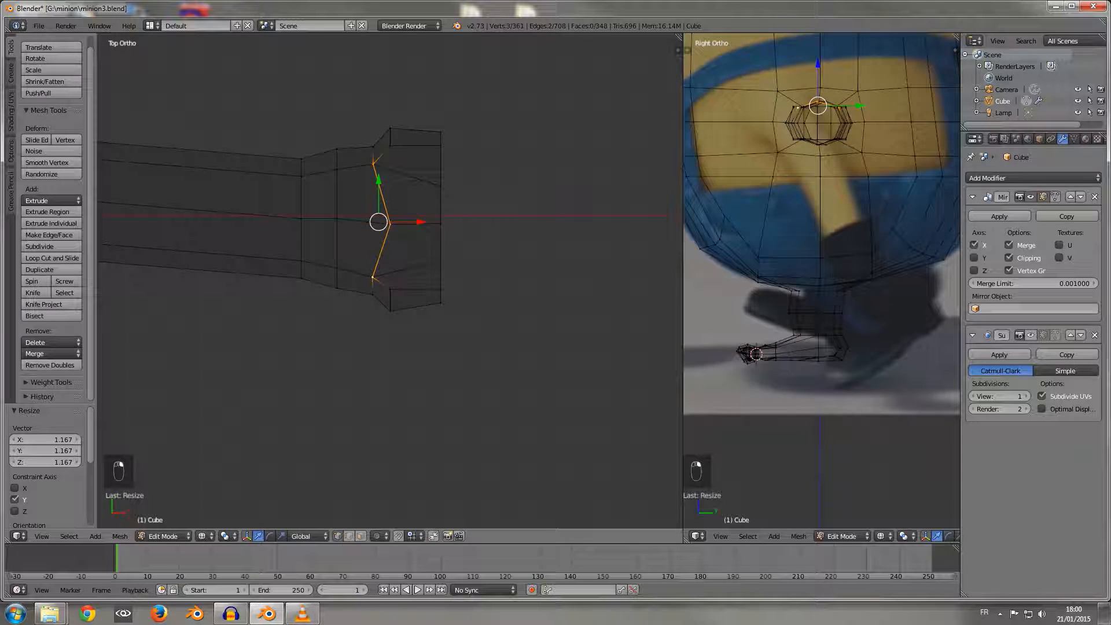
key("b")
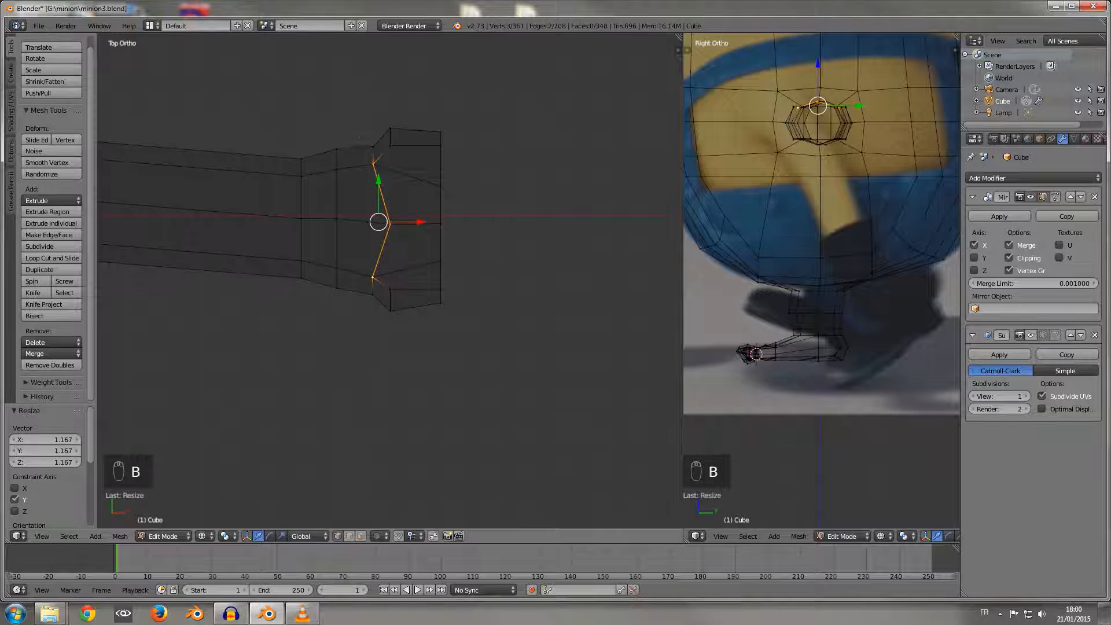
left_click_drag(358, 137, 379, 312)
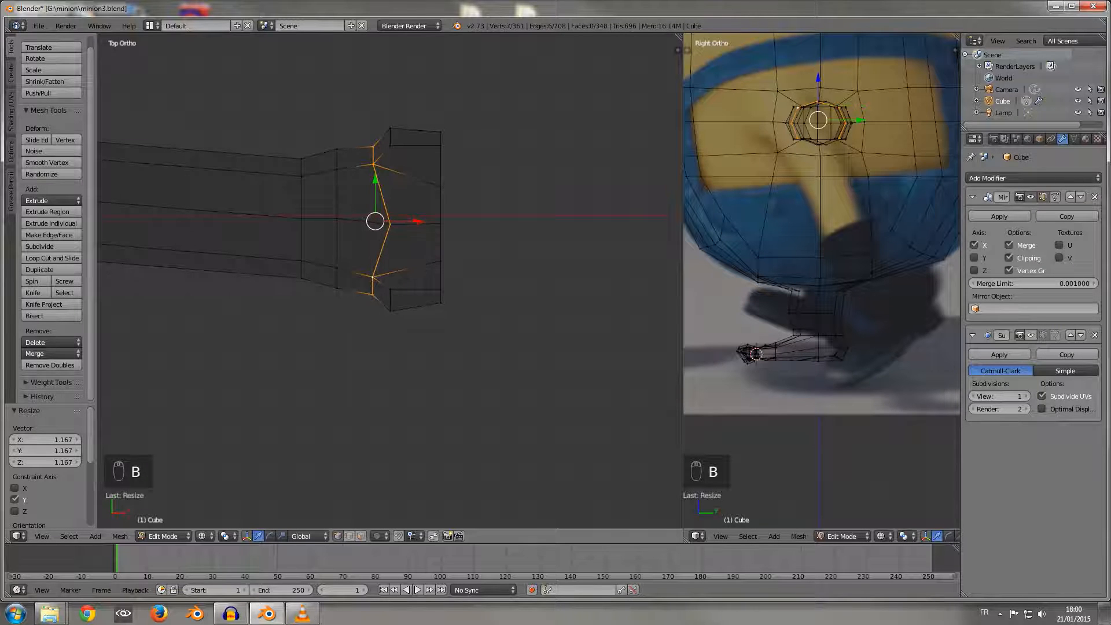
key("s")
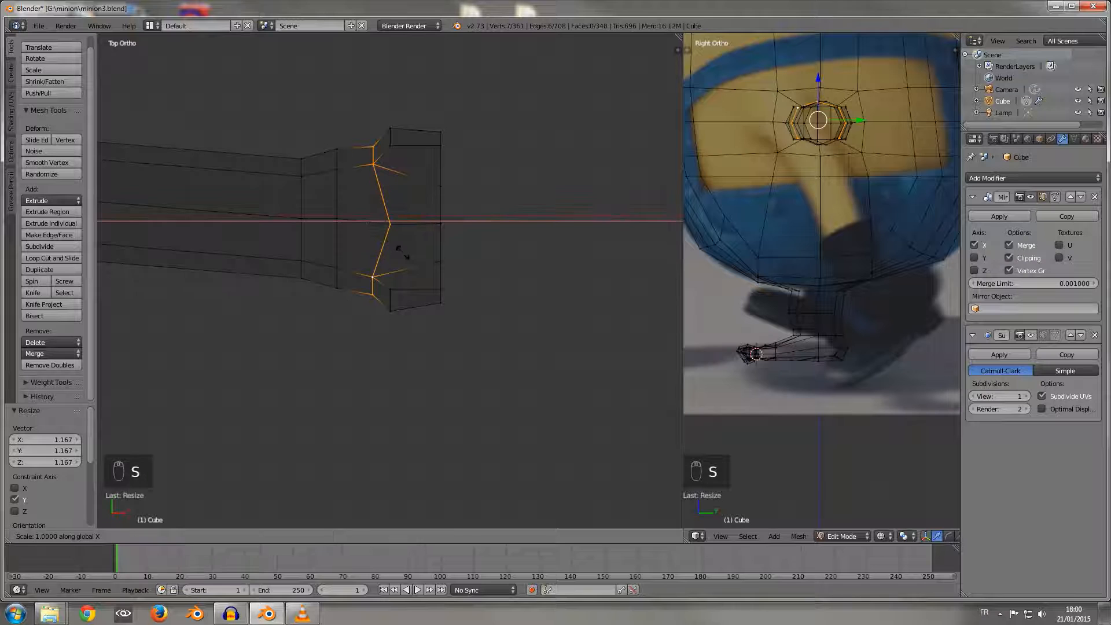
key("x")
key("0")
key("Return")
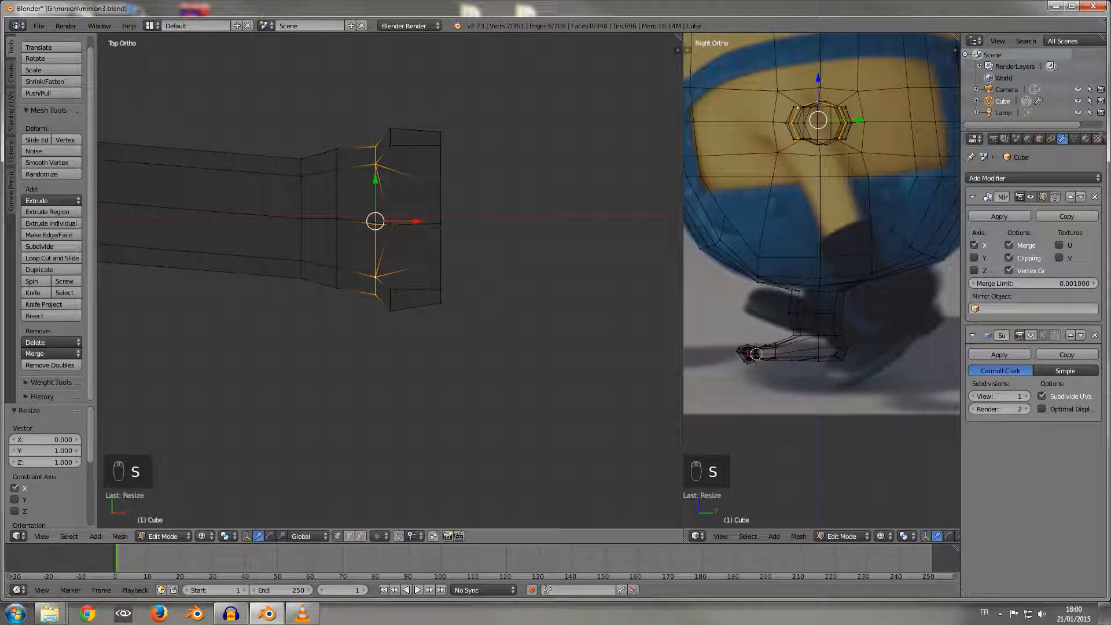
key("s")
key("x")
key("0")
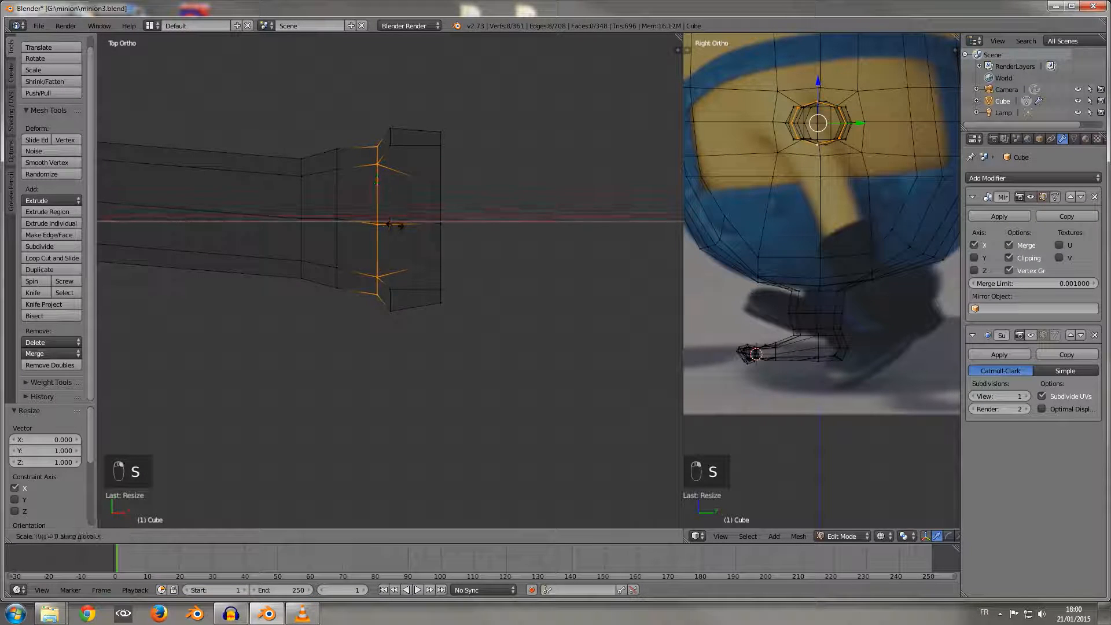
key("Return")
Step: Move the flattened loop -0.030 along X toward the wrist and scale it to 1.088 along Y
left_click_drag(419, 221, 408, 222)
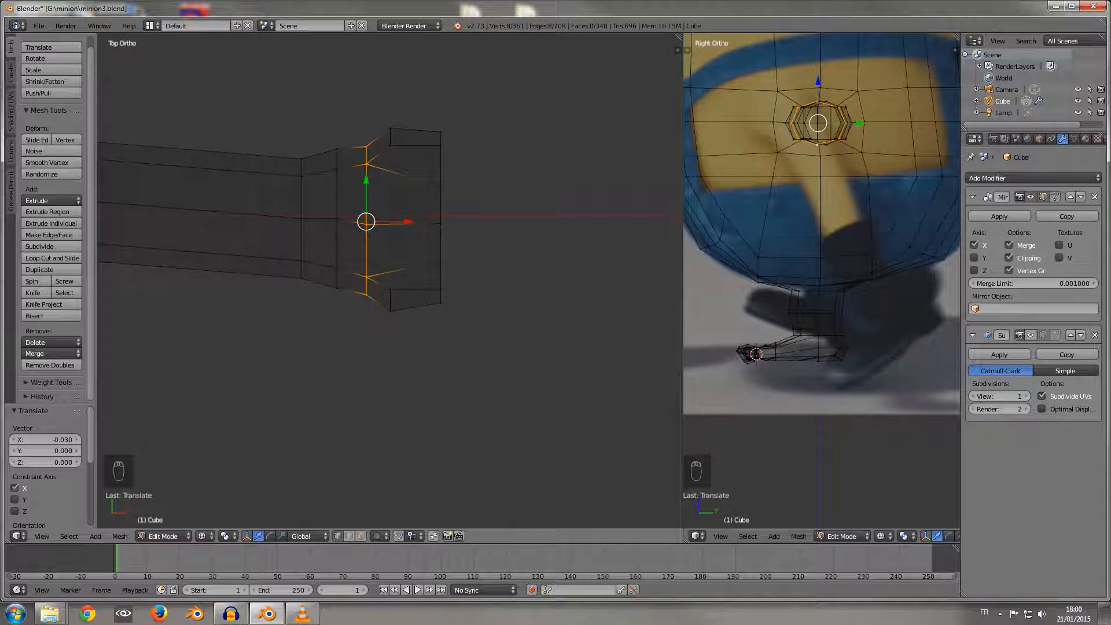
key("s")
key("y")
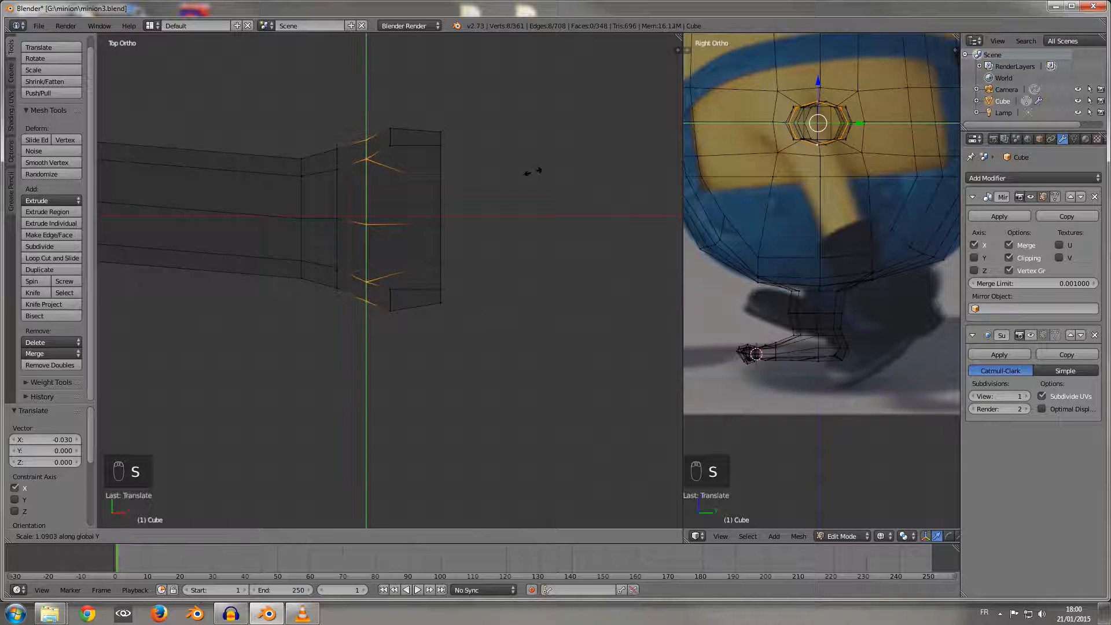
left_click(532, 172)
Step: In solid shading, select the frontmost inner vertex on the middle line of the hand's end face and snap the 3D cursor to it
mouse_move(532, 172)
middle_mouse_down()
mouse_move(463, 99)
mouse_move(512, 61)
mouse_move(489, 171)
mouse_move(472, 177)
mouse_move(452, 121)
mouse_move(403, 75)
mouse_move(348, 151)
middle_mouse_up()
key("z")
scroll(388, 243, "up", 3)
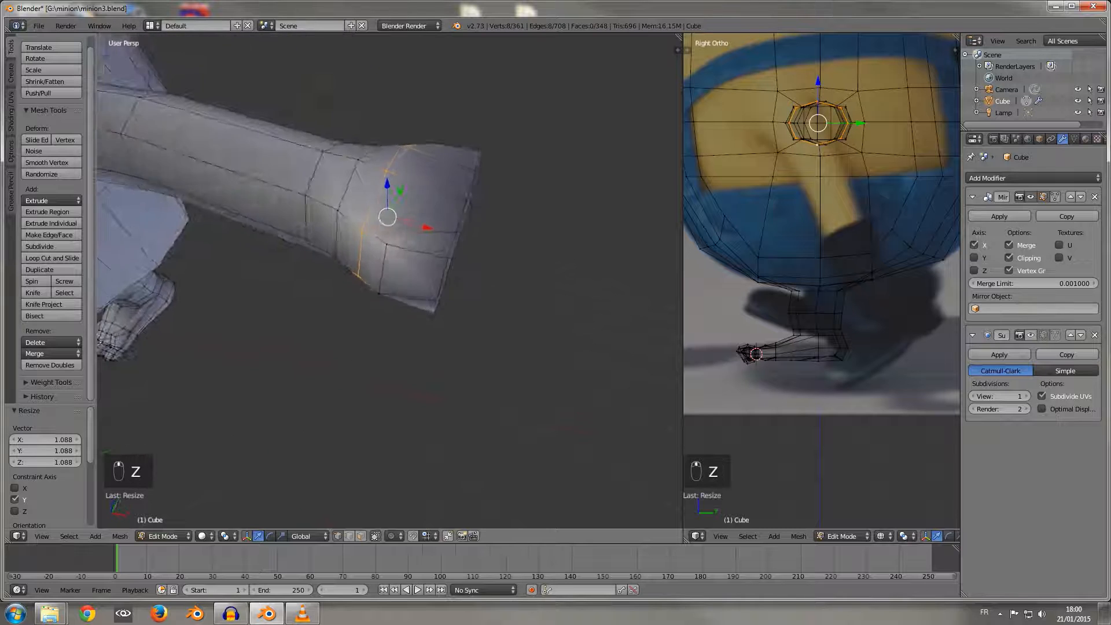
middle_click_drag(387, 243, 295, 197)
right_click(414, 225)
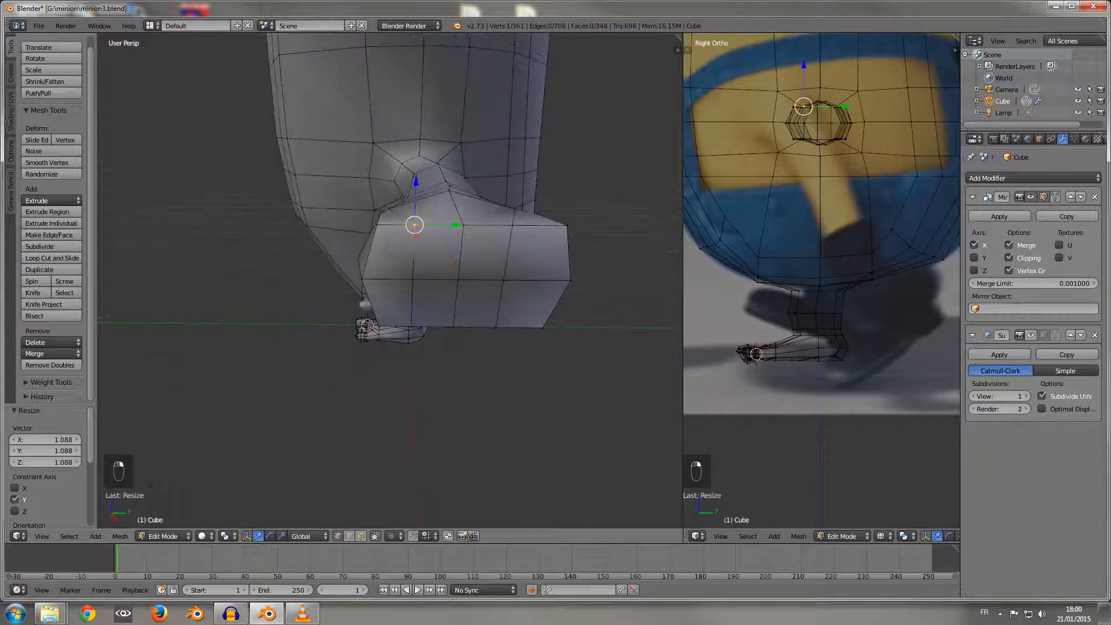
middle_click_drag(414, 224, 405, 248)
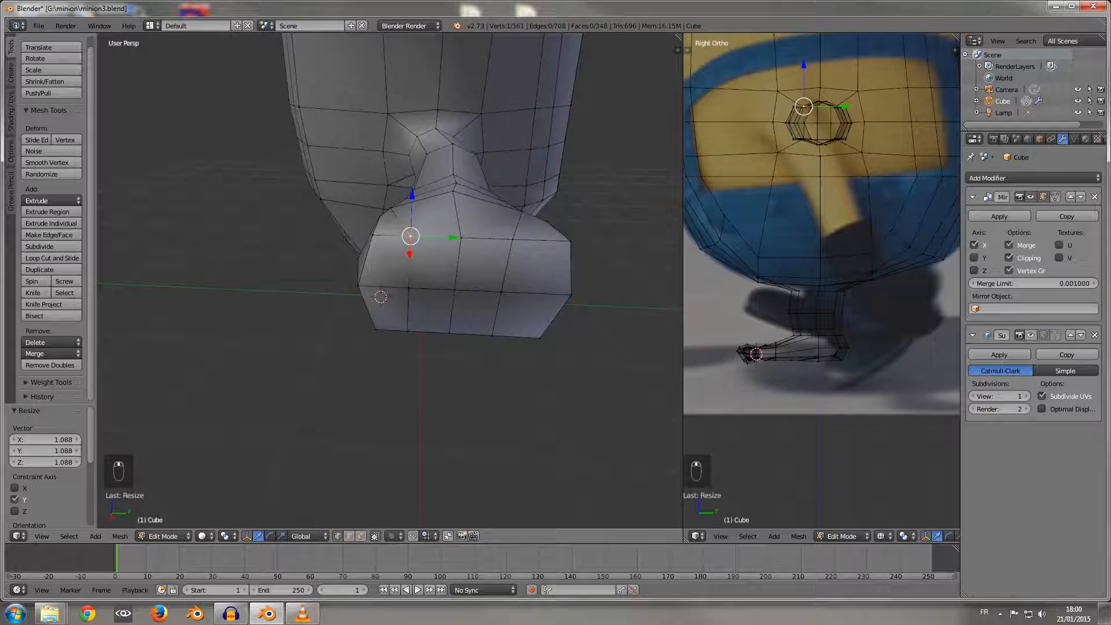
right_click(409, 288)
scroll(409, 288, "up", 1)
middle_click_drag(409, 288, 349, 298)
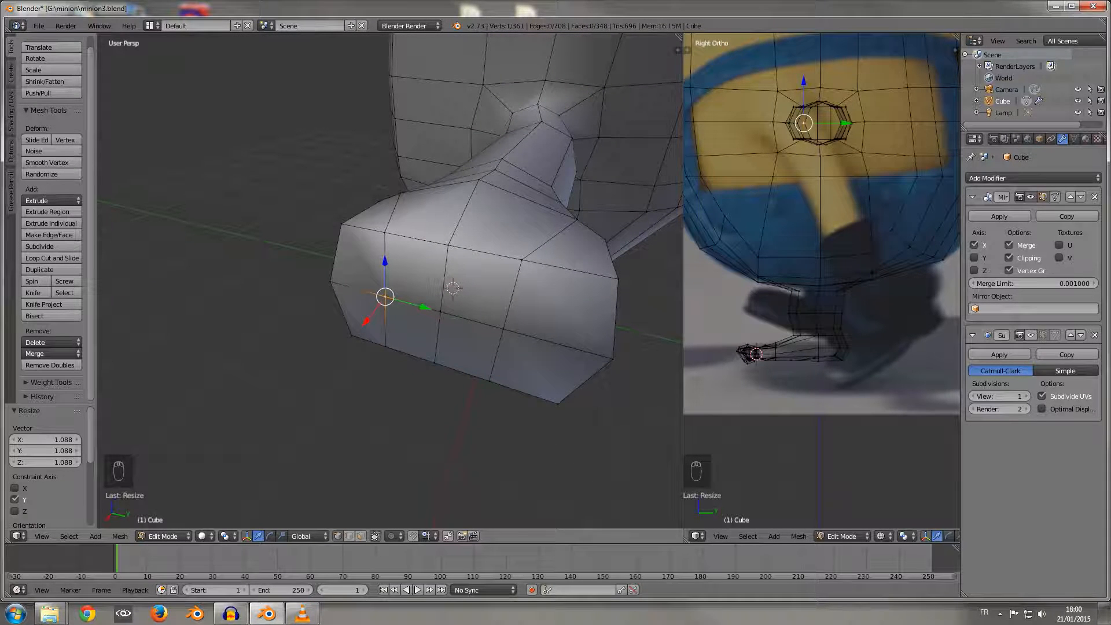
key("shift+s")
left_click(373, 318)
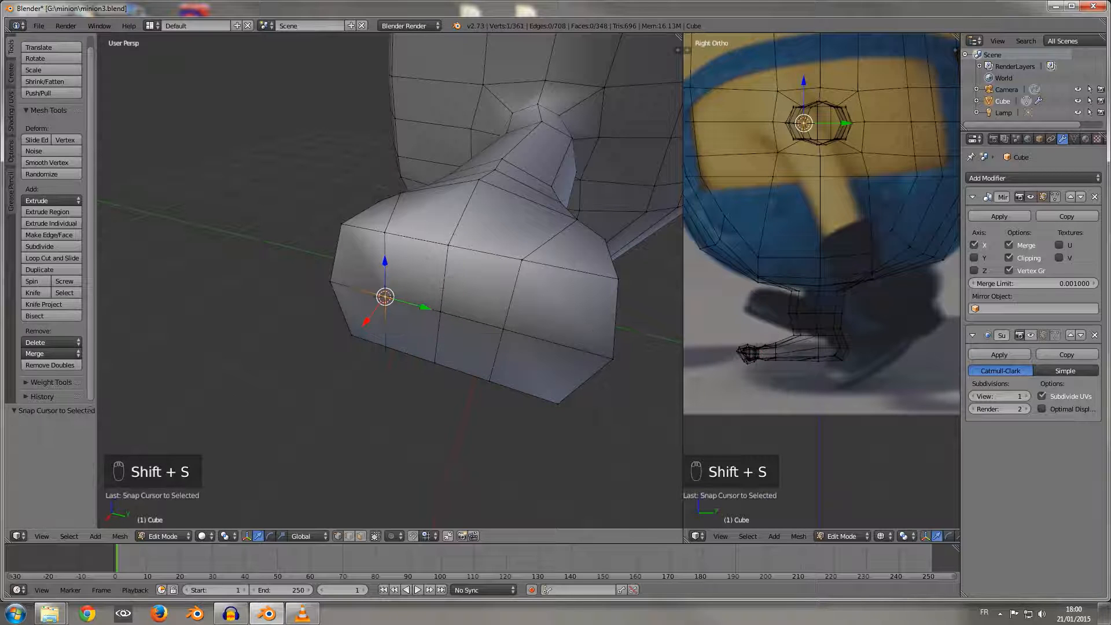
Step: Add an 8-vertex circle with a radius of 0.060 at the 3D cursor and rotate it 90° about Y
key("shift+a")
left_click(376, 315)
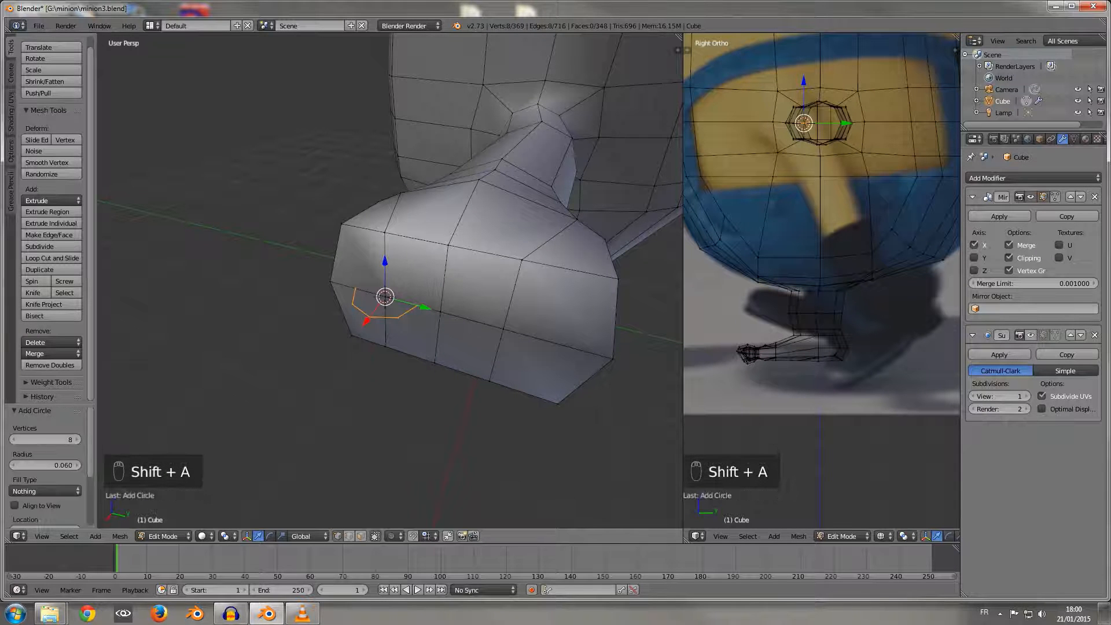
middle_click_drag(376, 316, 348, 340)
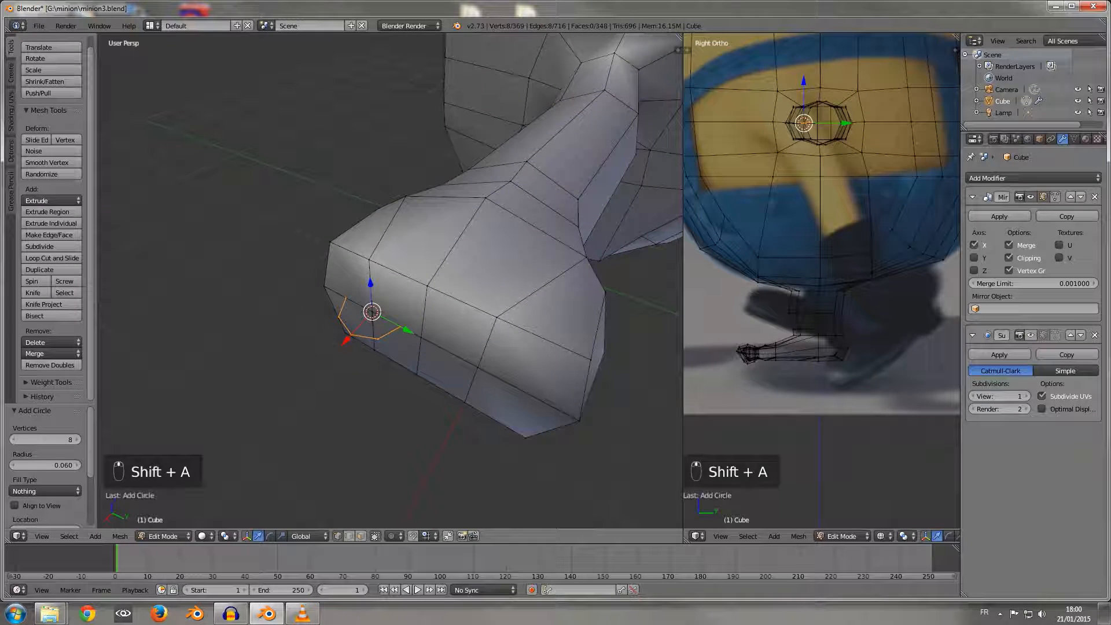
key("r")
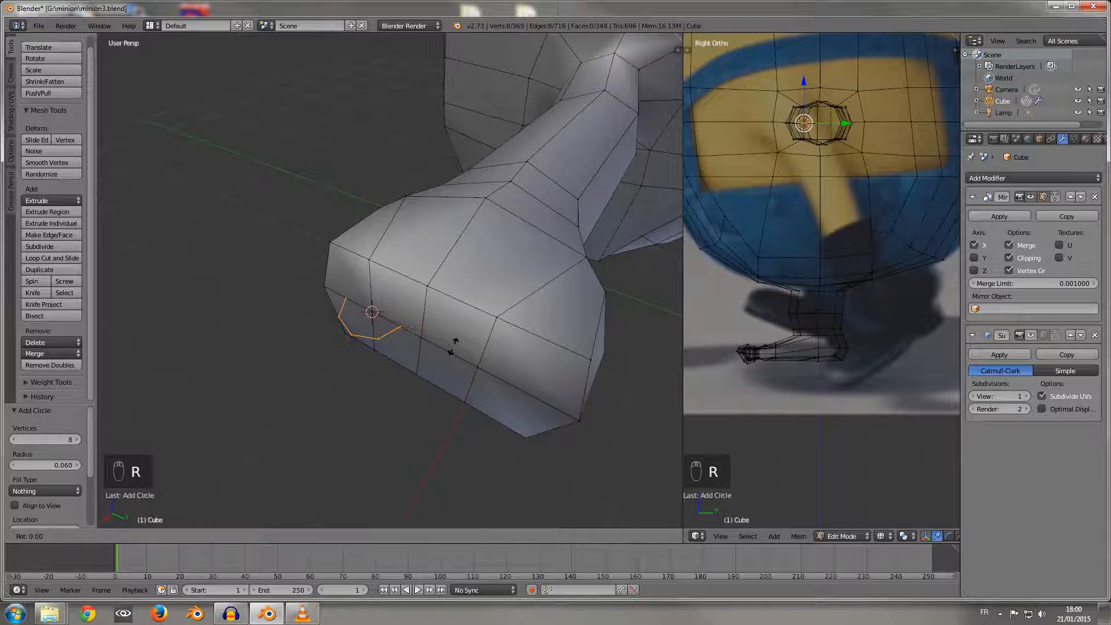
type("y90")
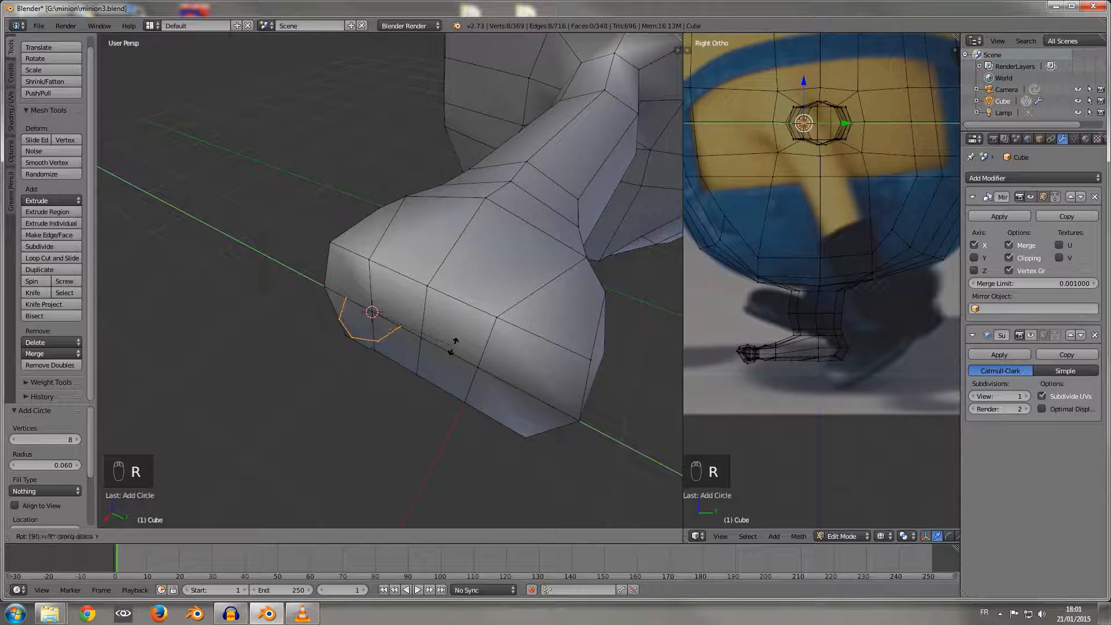
left_click(454, 347)
scroll(454, 347, "down", 1)
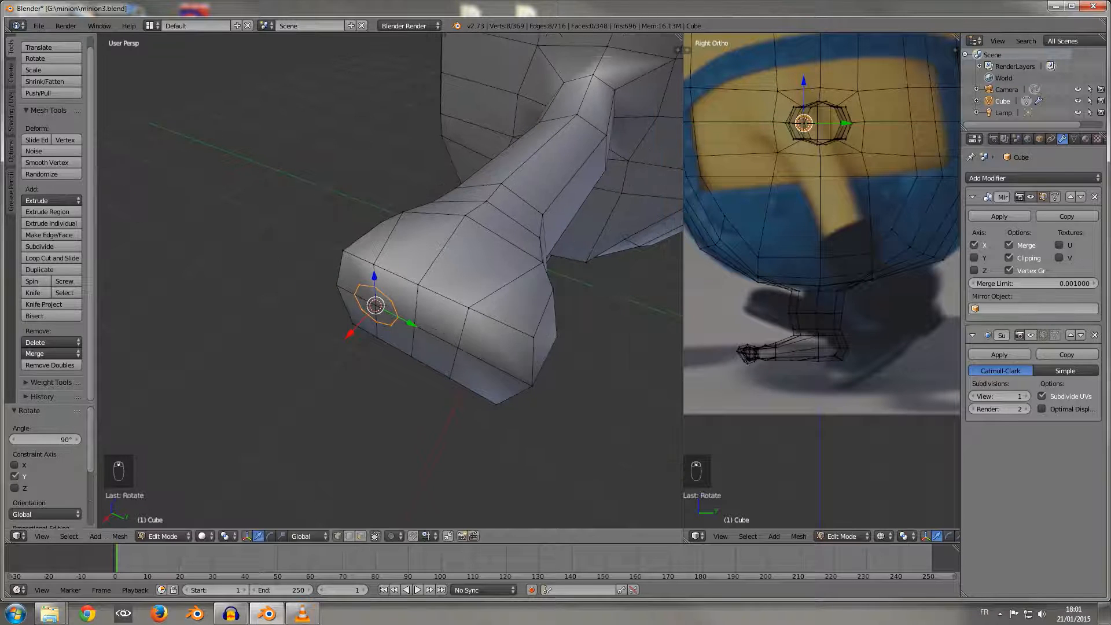
Step: Scale the circle to 1.629 and move it 0.044 along X, out in front of the hand's end face
key("s")
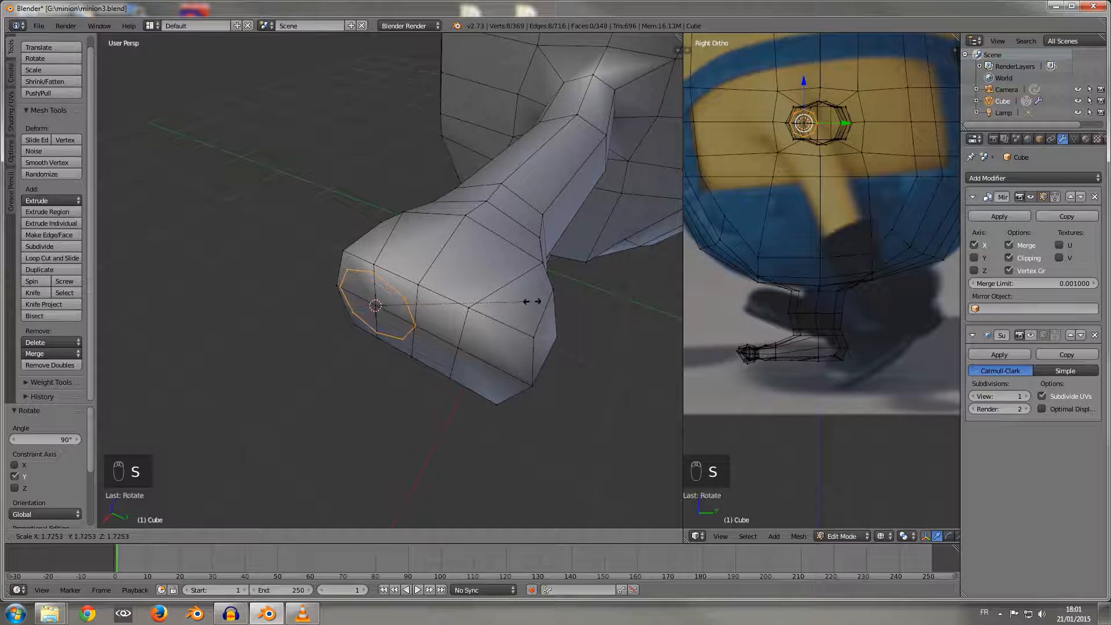
left_click(525, 302)
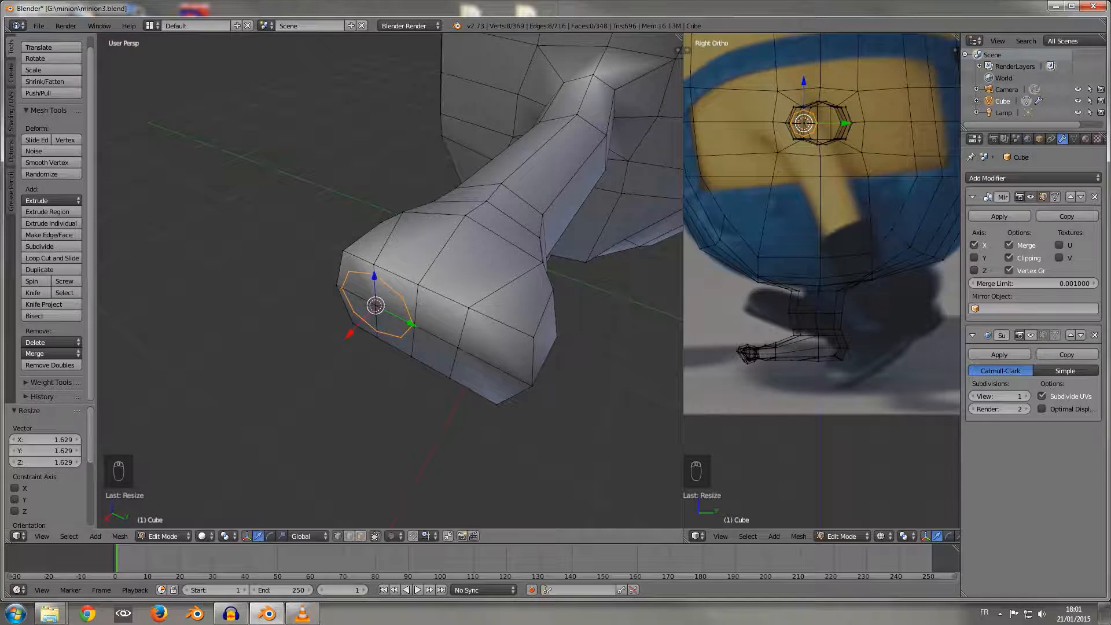
left_click_drag(349, 334, 338, 346)
Step: Select the four end faces of the hand behind the circle and inset them with a thickness of 0.0716
middle_click_drag(338, 346, 375, 334)
scroll(375, 335, "up", 2)
left_click(360, 536)
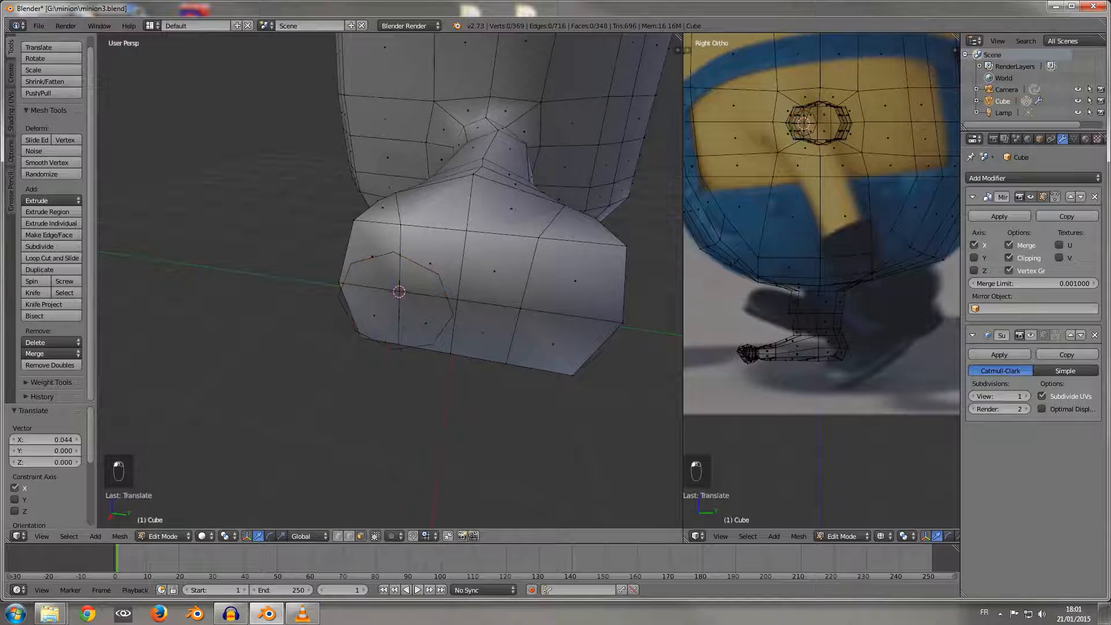
right_click(374, 315)
right_click(427, 321, "shift")
right_click(431, 263, "shift")
right_click(371, 257, "shift")
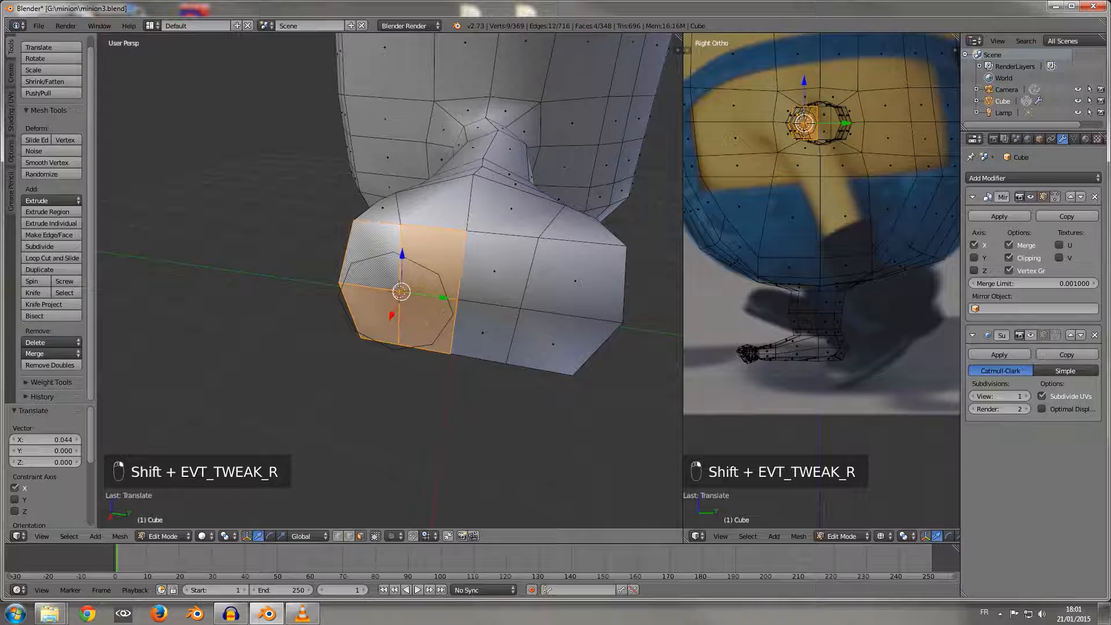
key("i")
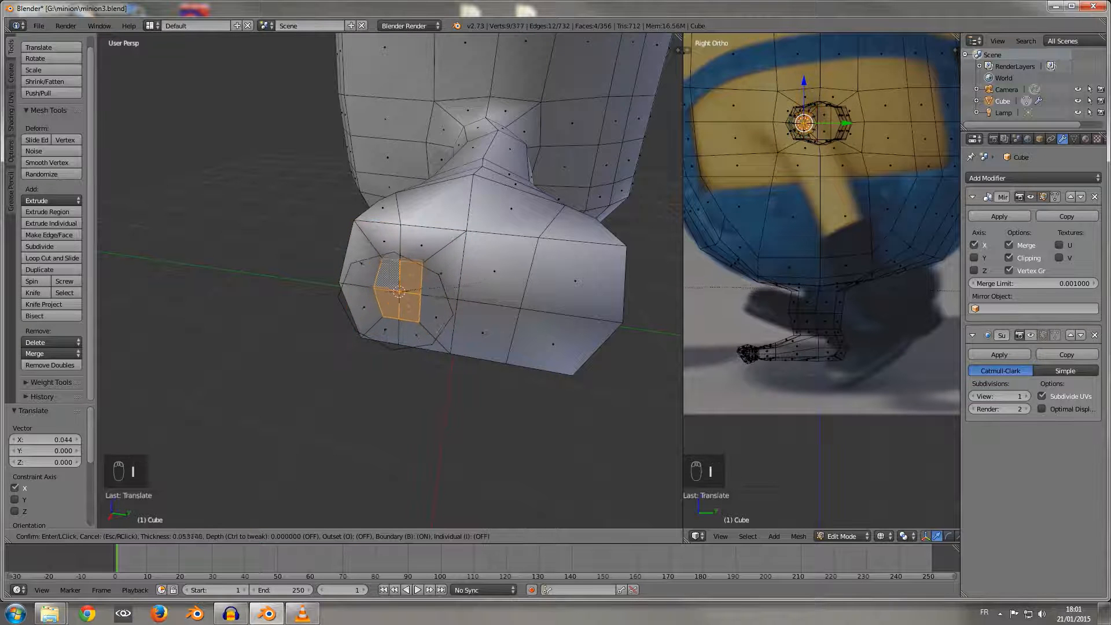
Step: In the right view, fit the inset to the circle: move its top vertex 0.043 along Z, its upper rear vertex 0.041 along Y and 0.016 along Z
key("KP_1")
key("KP_3")
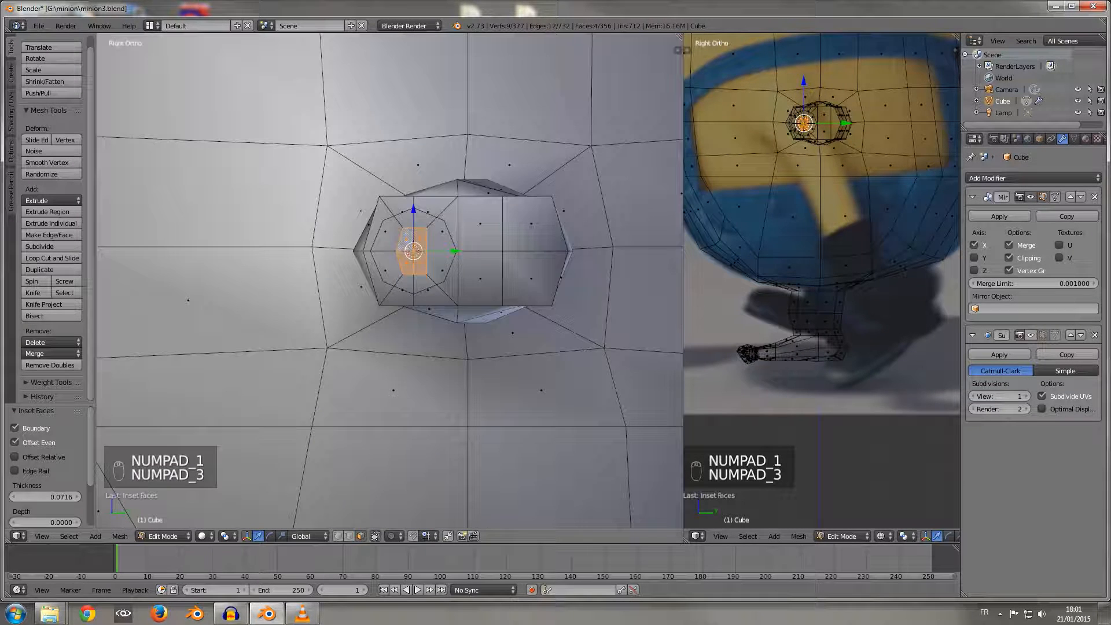
scroll(389, 281, "up", 5)
middle_click_drag(389, 281, 382, 302, "shift")
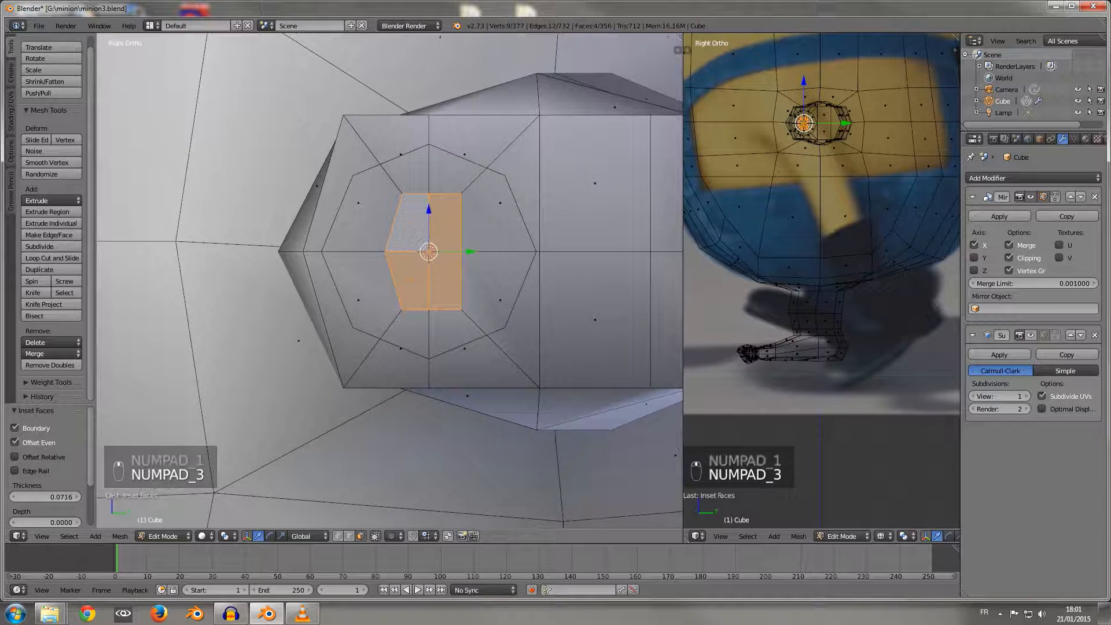
left_click(338, 536)
right_click(429, 194)
left_click_drag(429, 153, 429, 105)
right_click(461, 193)
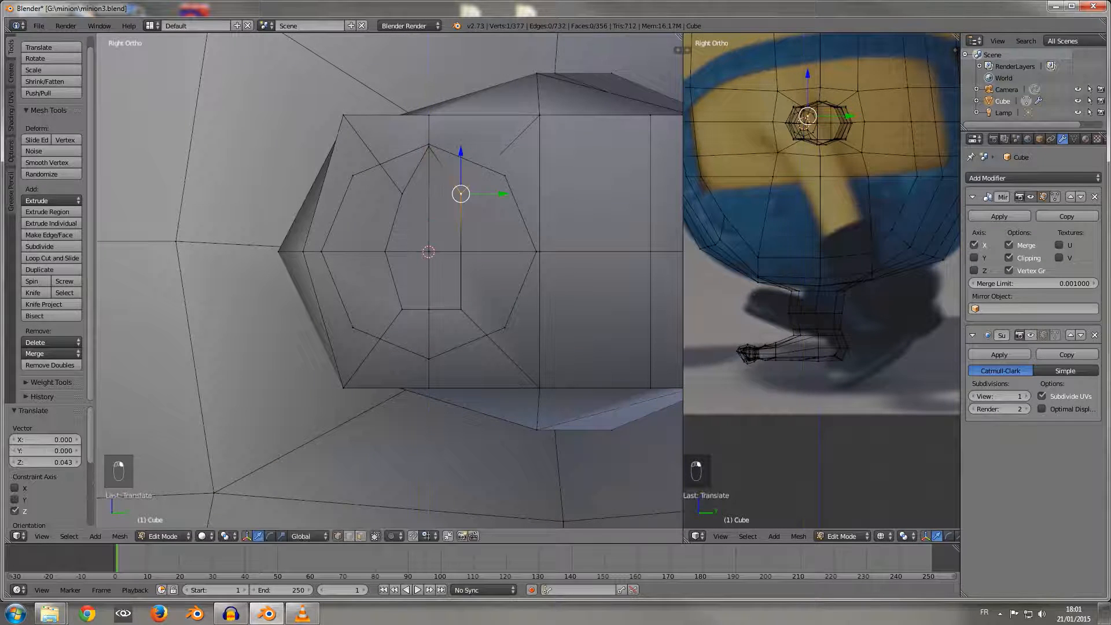
key("g")
left_click(506, 176)
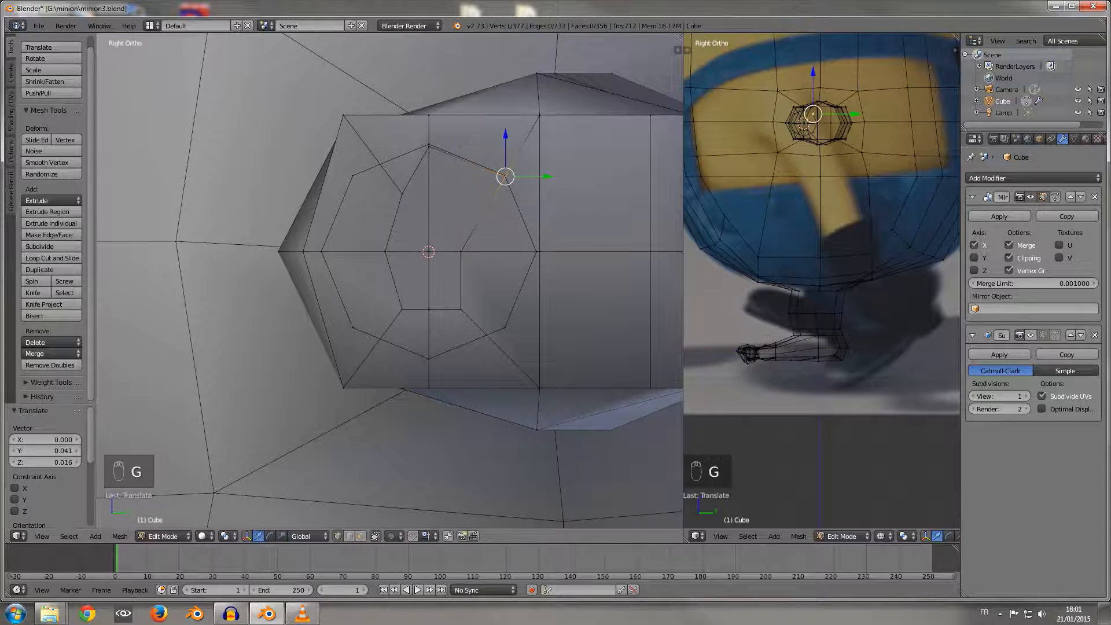
Step: Move the inset's rear middle vertex 0.069 along Y, and its lower rear vertex 0.040 along Y and -0.017 along Z onto the circle
left_click_drag(501, 251, 577, 251)
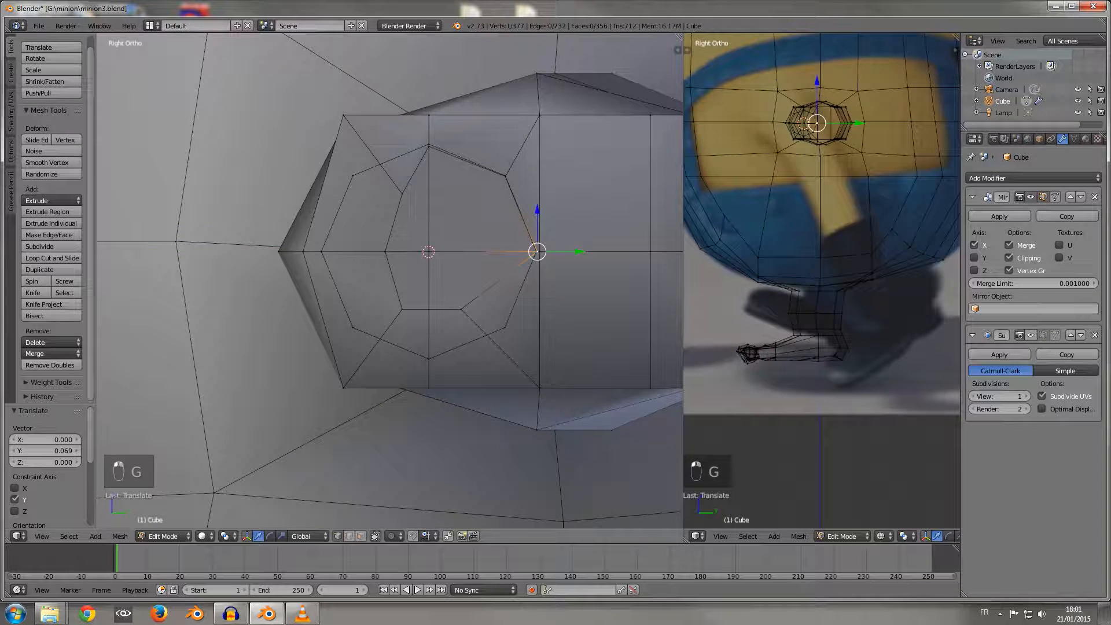
right_click(462, 309)
key("g")
left_click(504, 328)
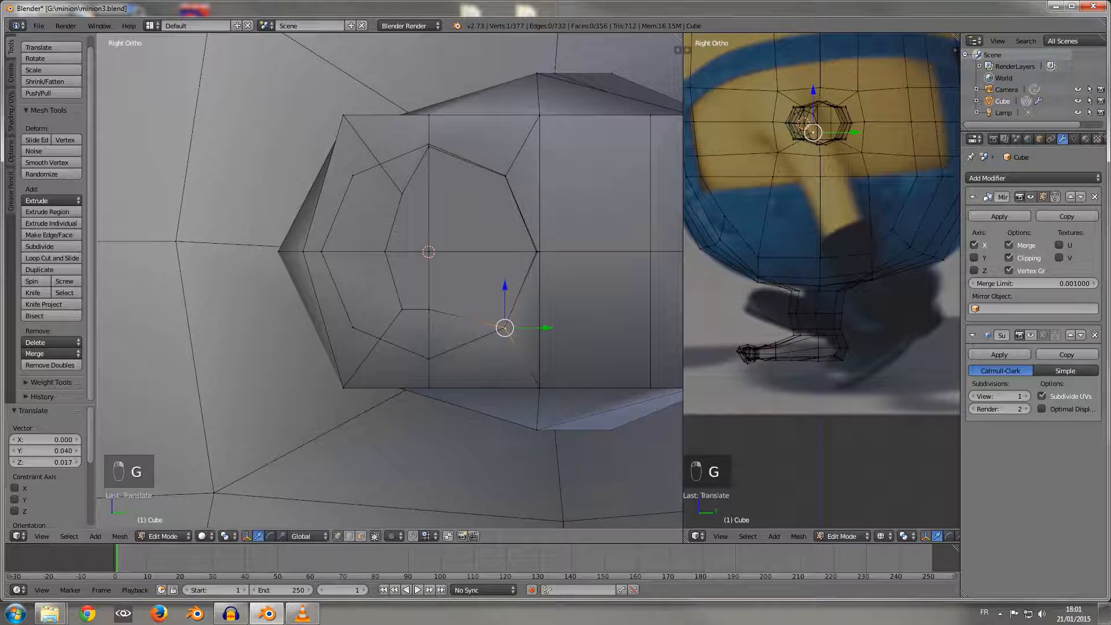
Step: Fit the inset's bottom vertex to the circle with -0.043 and -0.001 Z moves, and its lower front vertex with -0.045 Y and -0.016 Z
right_click(429, 310)
left_click_drag(429, 270, 429, 318)
right_click(402, 311)
key("g")
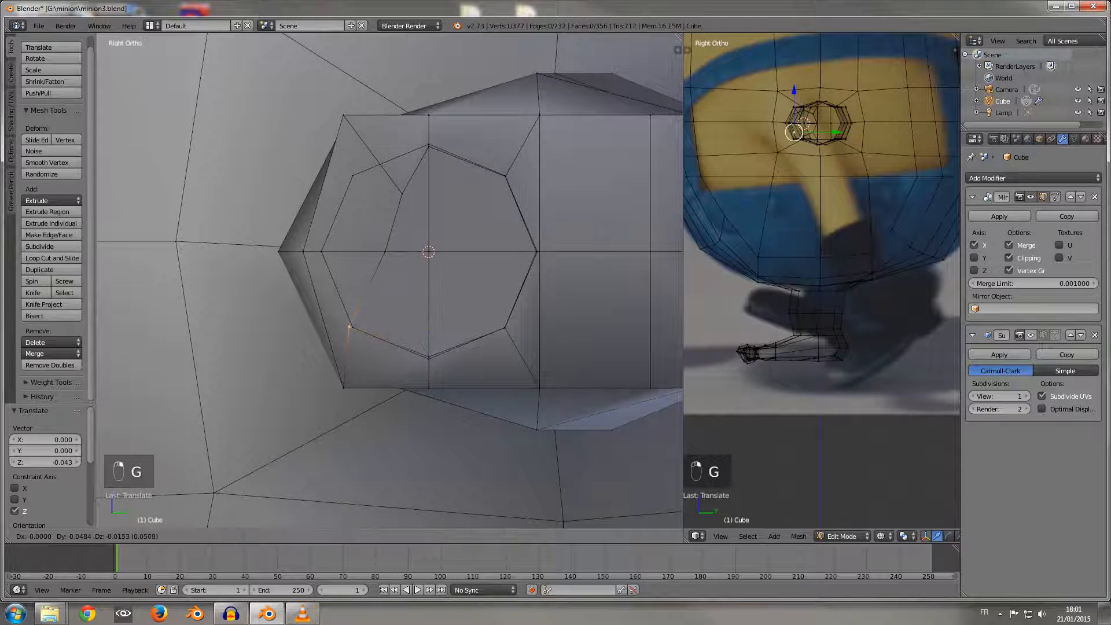
left_click(350, 329)
right_click(429, 356)
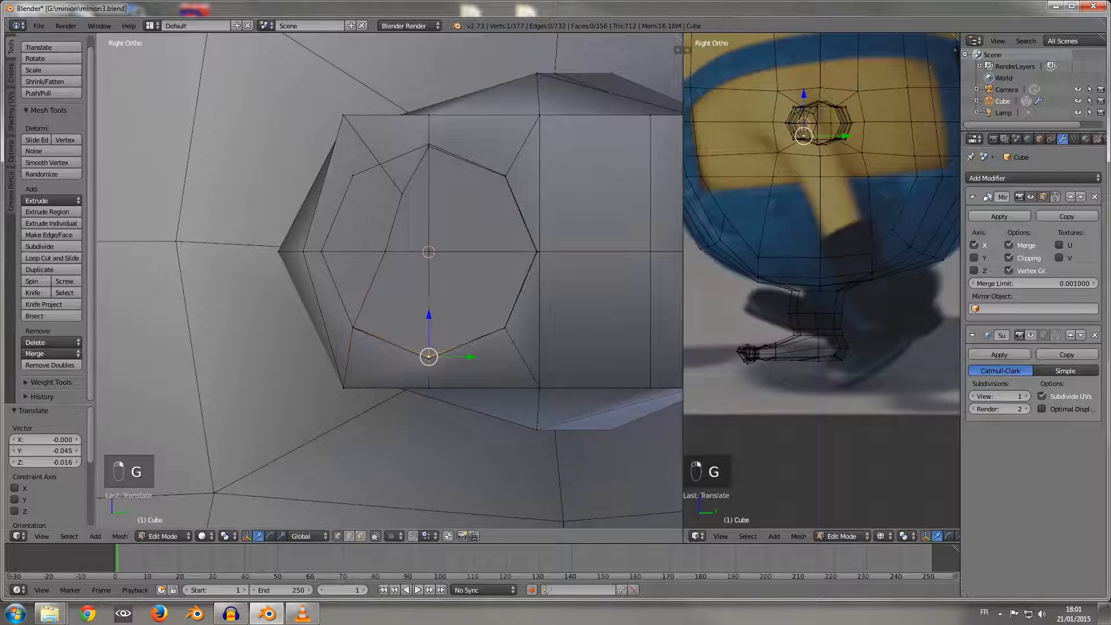
left_click_drag(429, 315, 429, 317)
Step: Move the inset's front middle vertex -0.056 along Y, and its upper front vertex -0.046 along Y and 0.016 along Z onto the circle
right_click(385, 251)
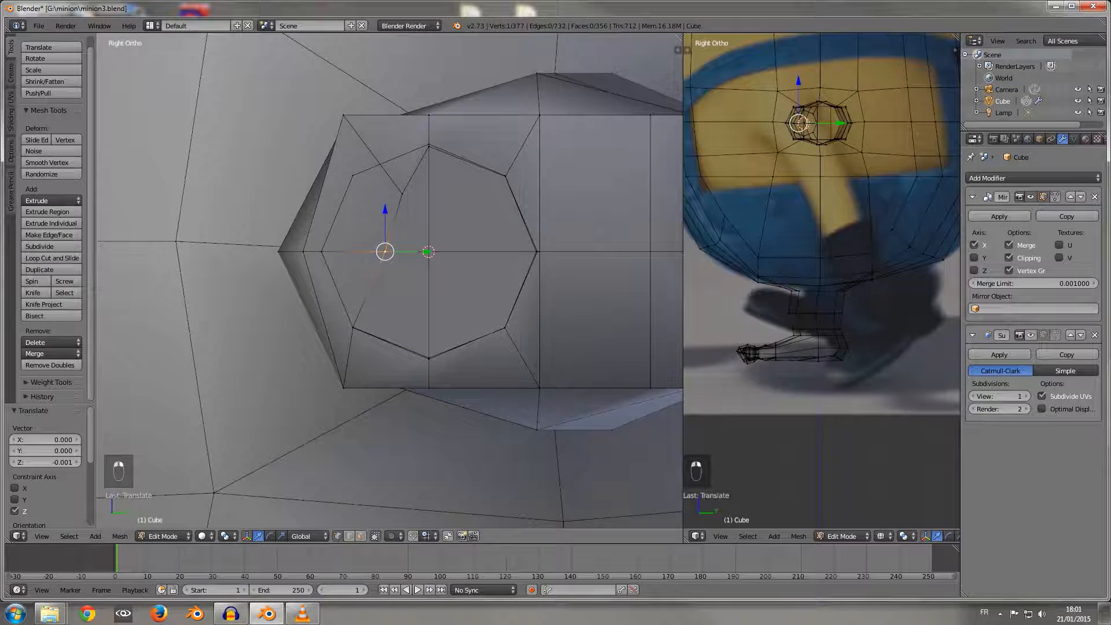
left_click_drag(427, 252, 364, 251)
right_click(403, 194)
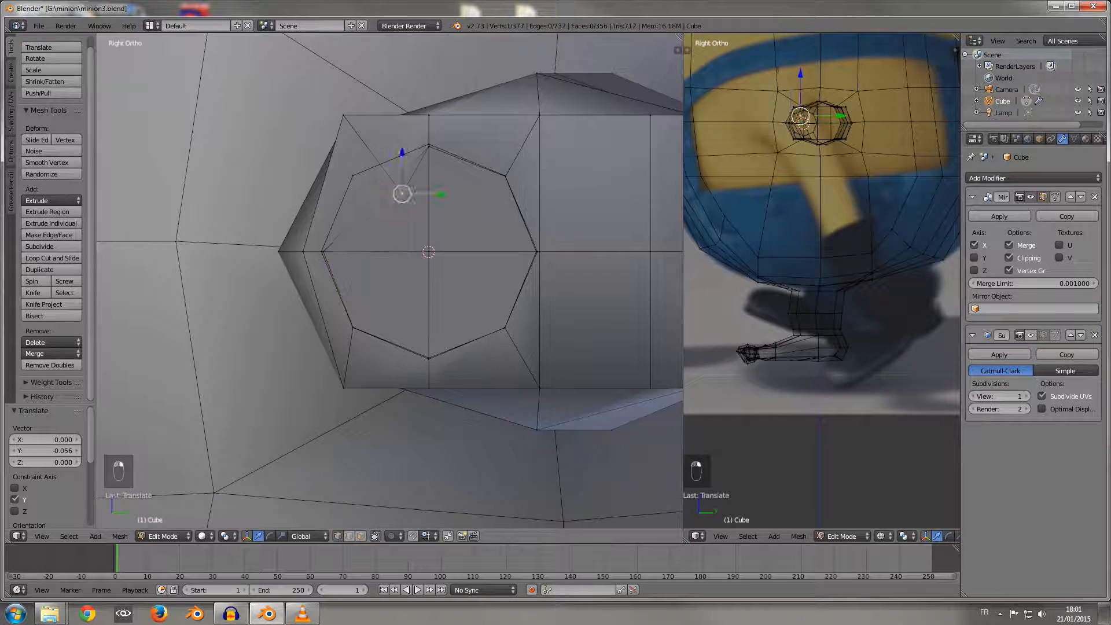
key("g")
left_click(352, 176)
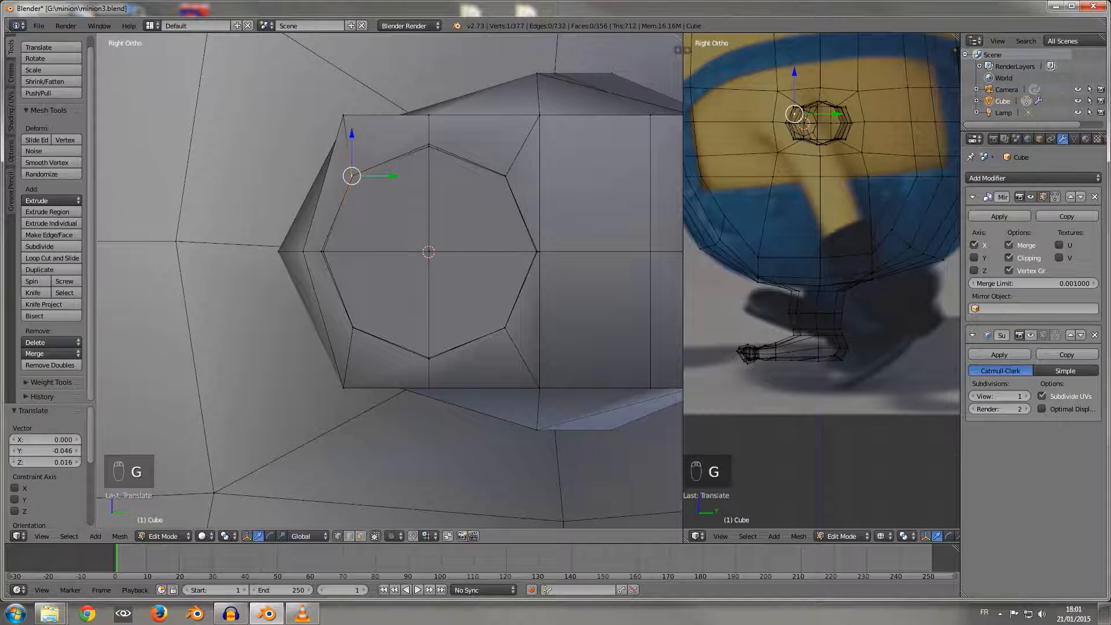
Step: Move the first inset's top vertex 0.003 along Z onto the guide circle
right_click(429, 145)
left_click_drag(429, 105, 429, 102)
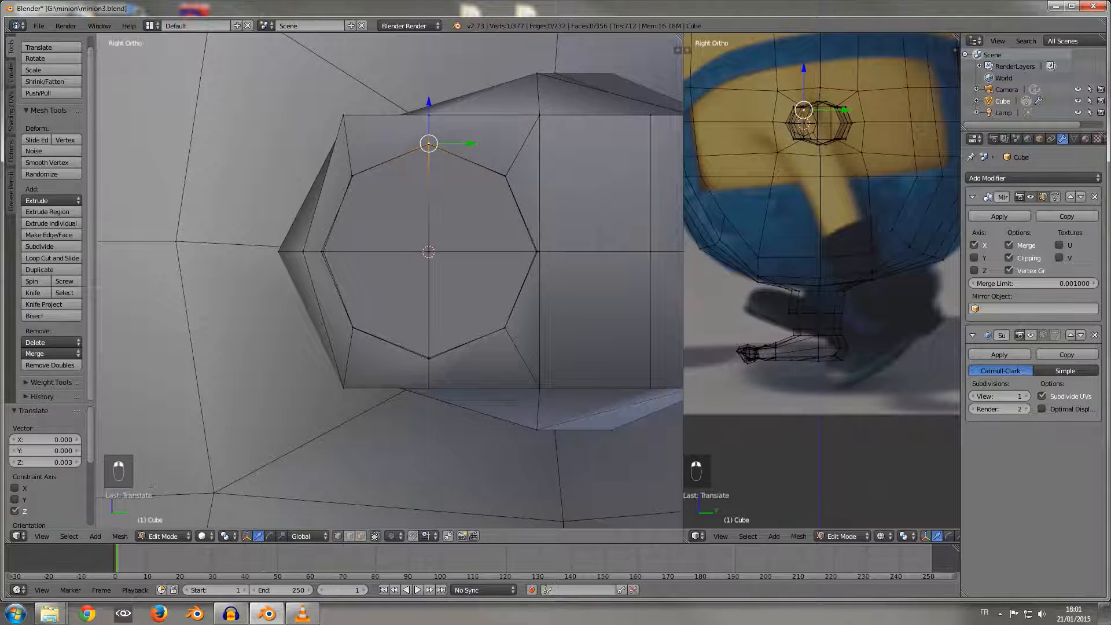
Step: Snap the 3D cursor to the centre vertex of the four palm end faces beside the first inset
middle_click_drag(429, 103, 411, 120)
scroll(387, 281, "down", 6)
middle_click_drag(388, 281, 372, 307)
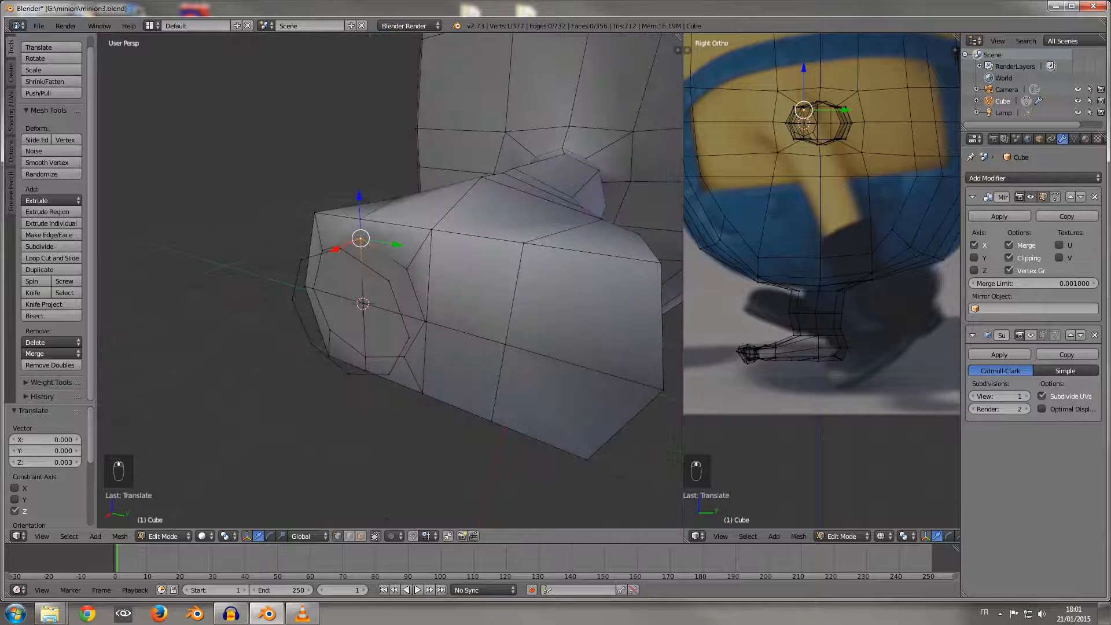
right_click(505, 344)
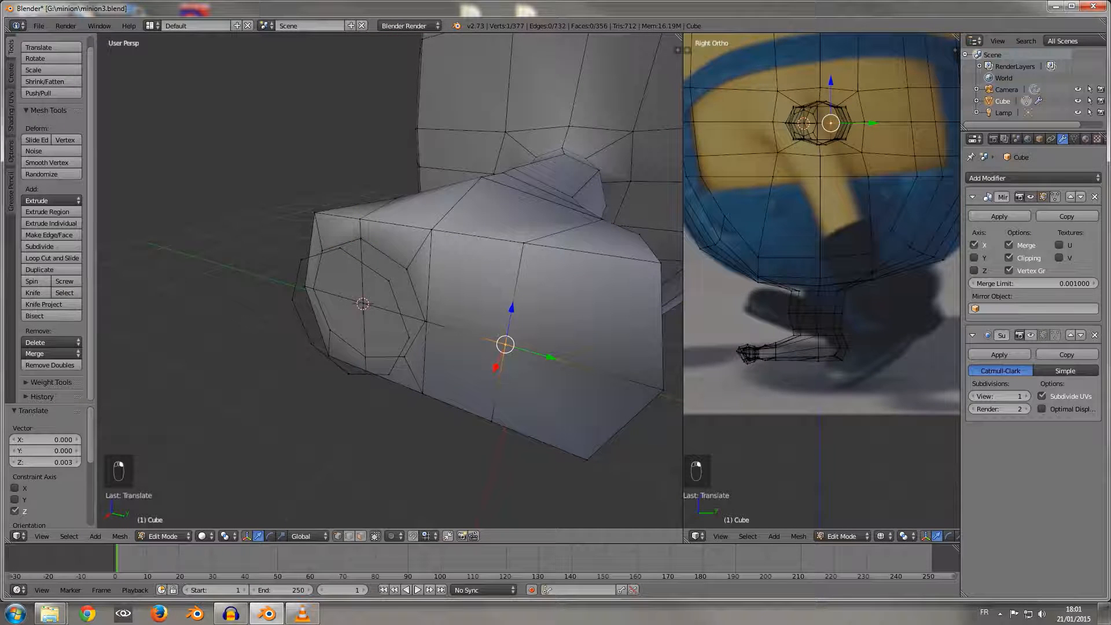
key("shift+s")
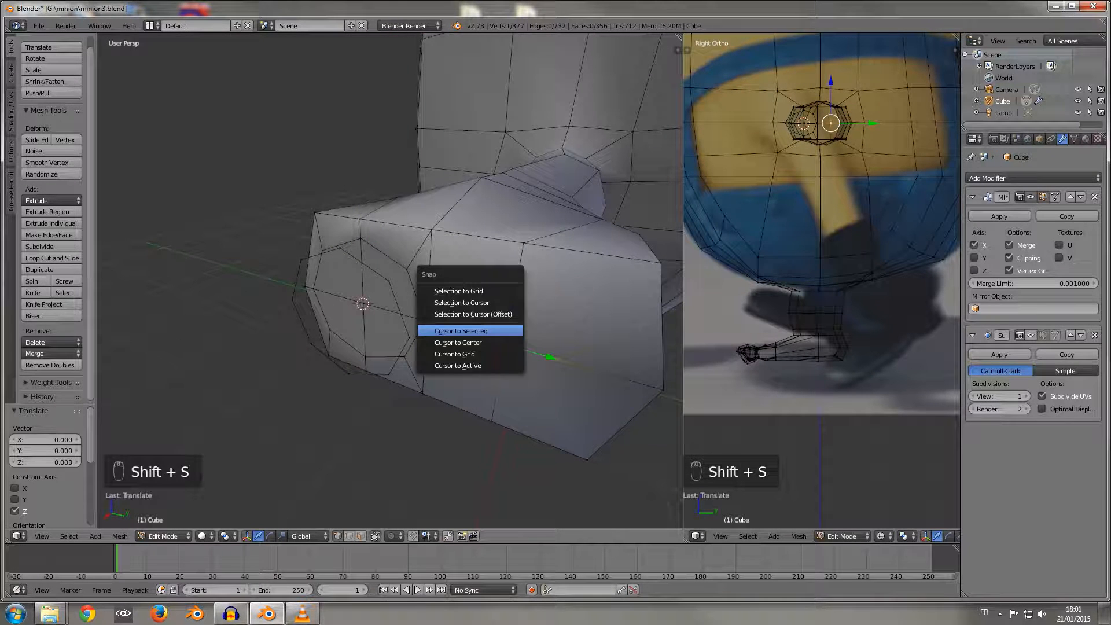
left_click(471, 330)
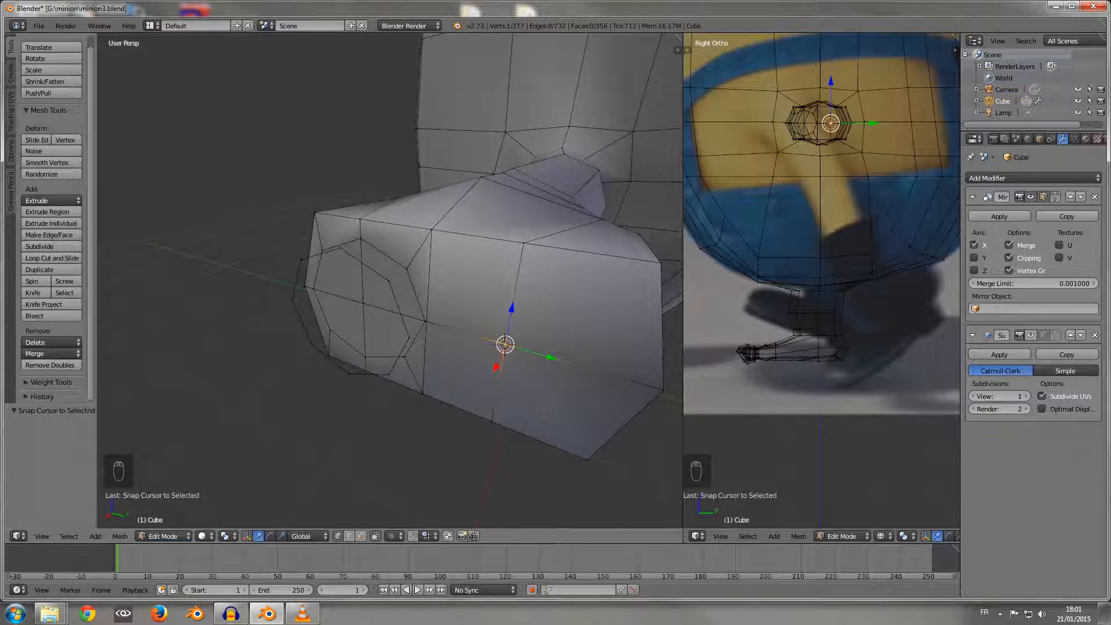
Step: Select only the linked vertices of the guide circle in front of the first inset
middle_click_drag(471, 330, 435, 332)
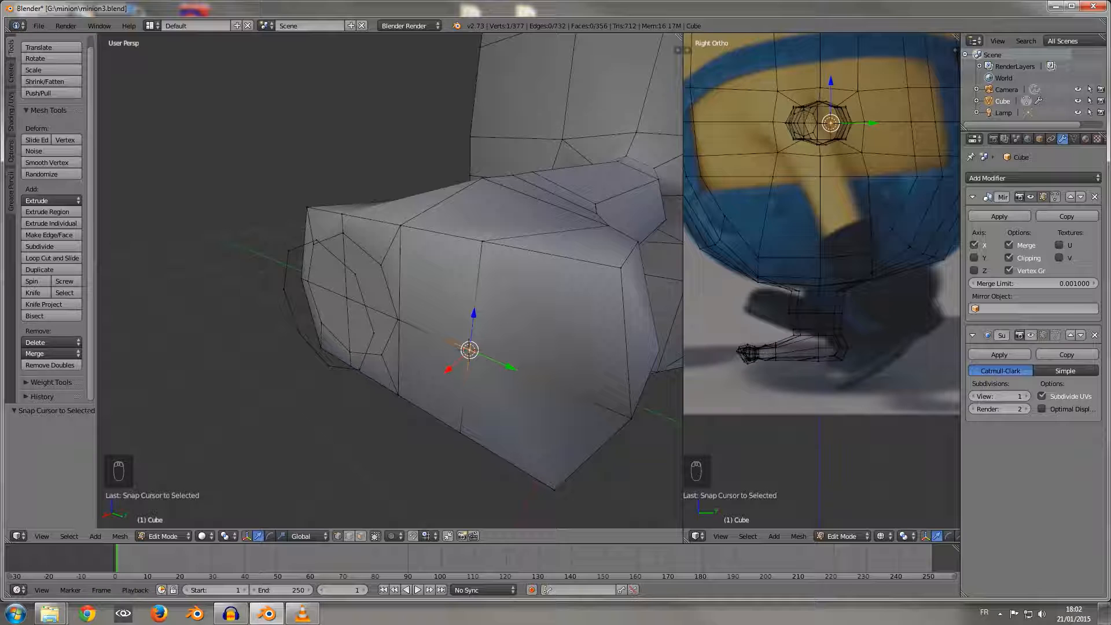
key("l")
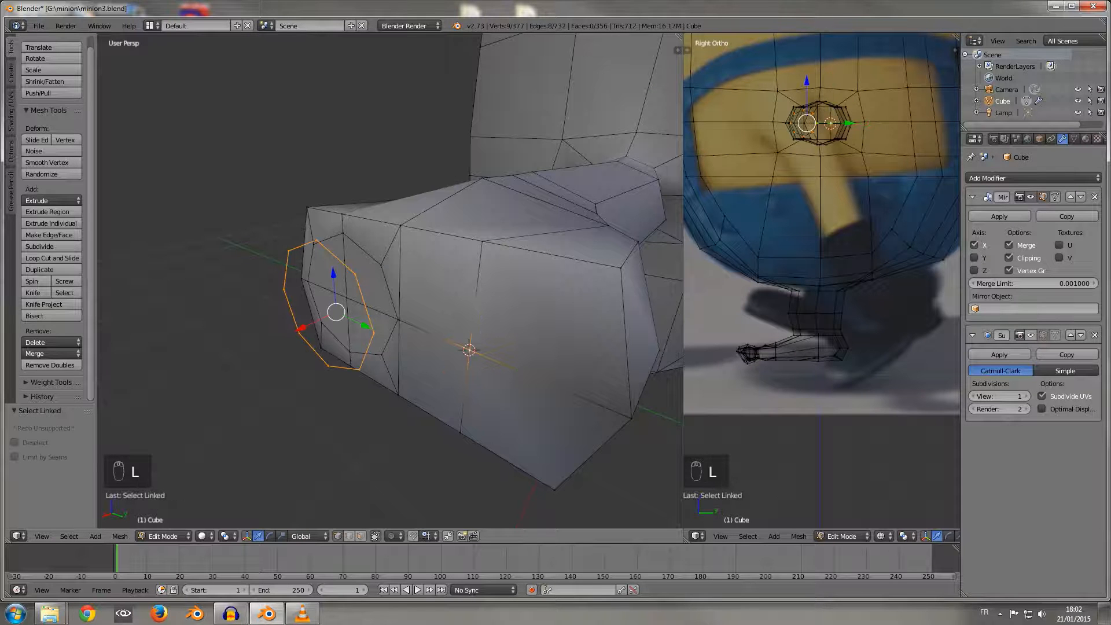
key("a")
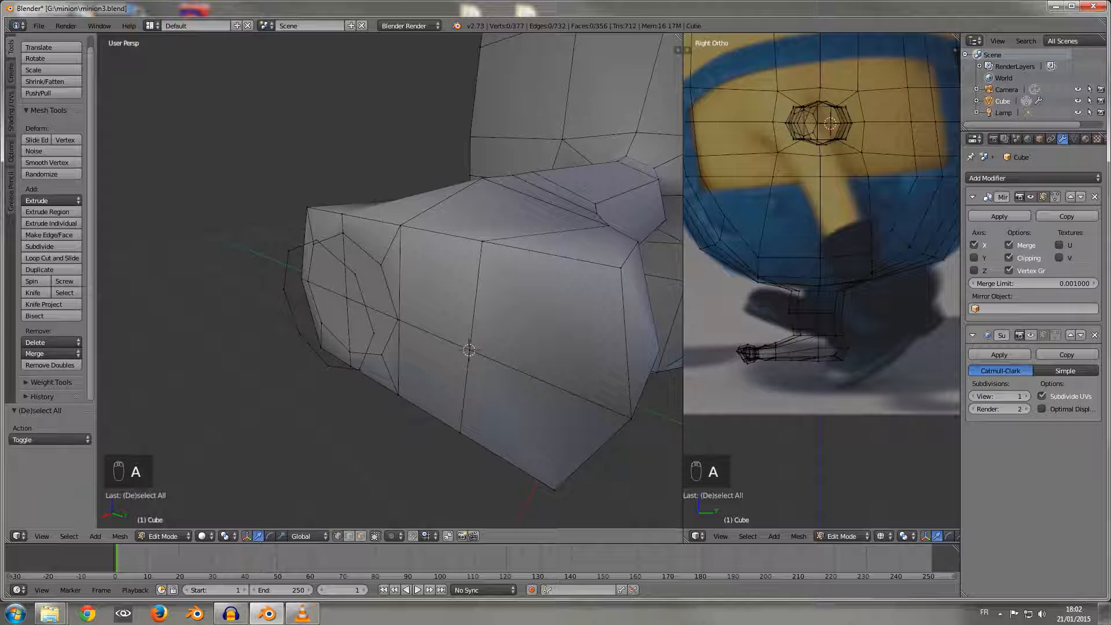
key("l")
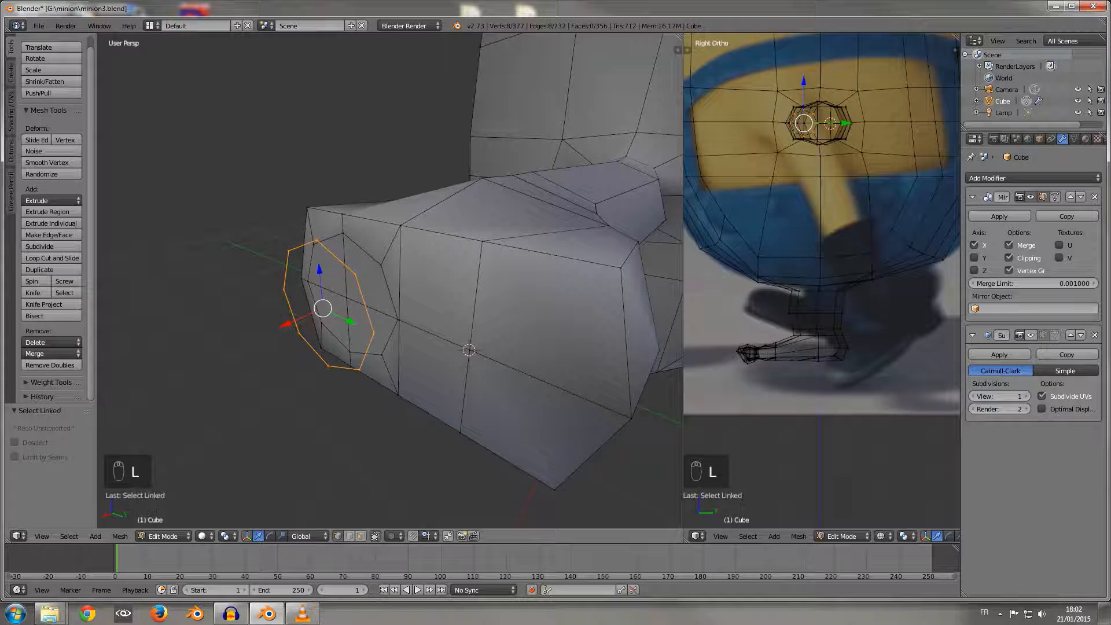
Step: Try to snap the guide circle to the 3D cursor without offset and shift it, then undo both changes
key("shift+s")
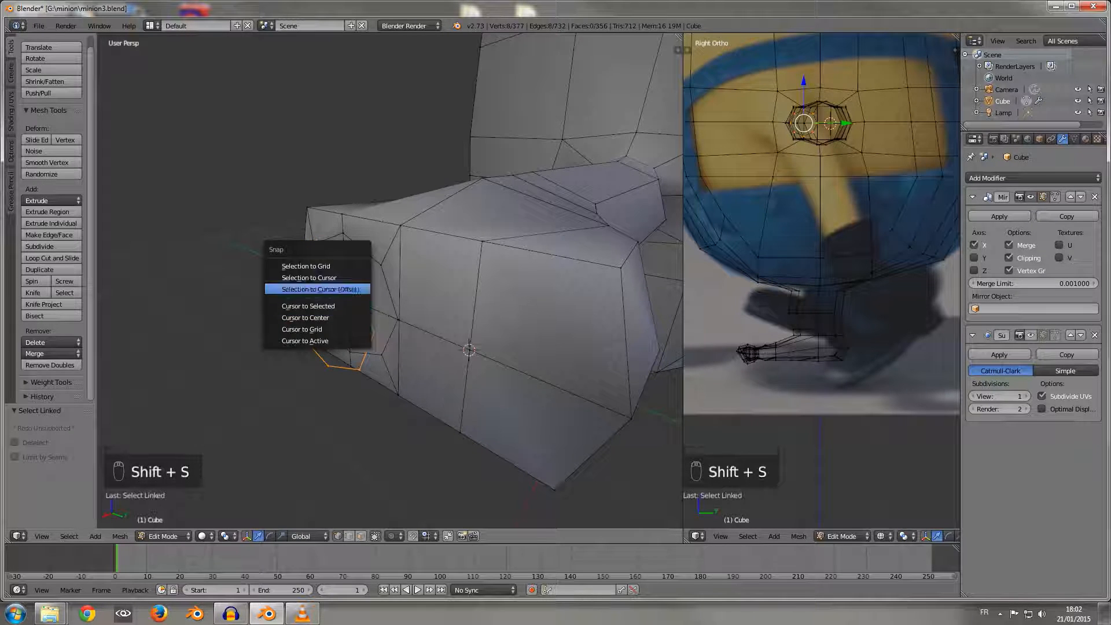
left_click(309, 278)
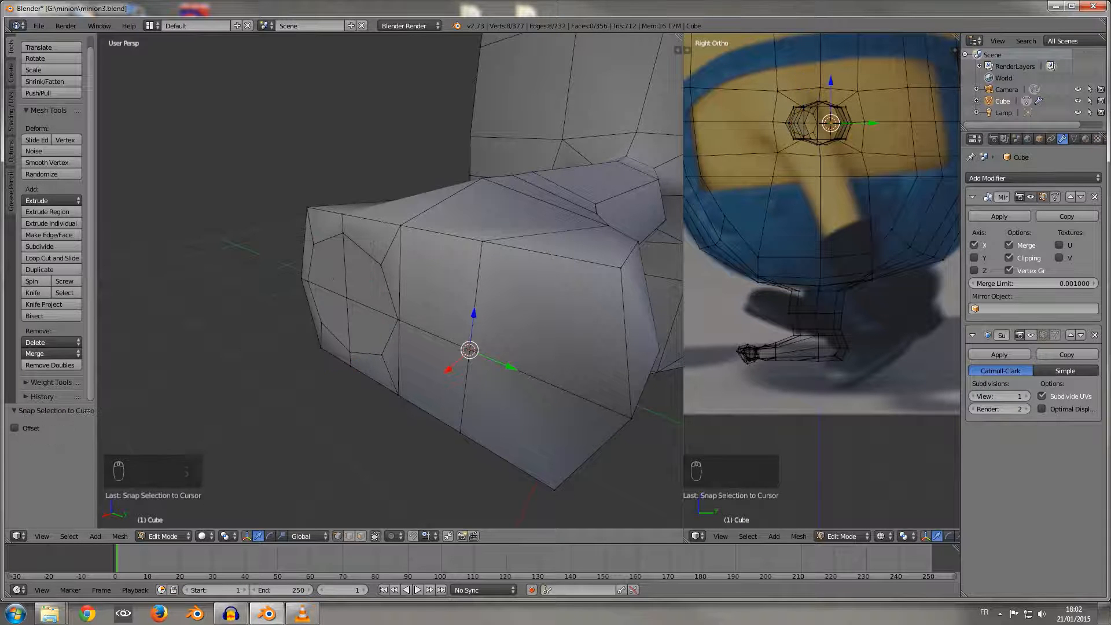
middle_click_drag(309, 278, 264, 288)
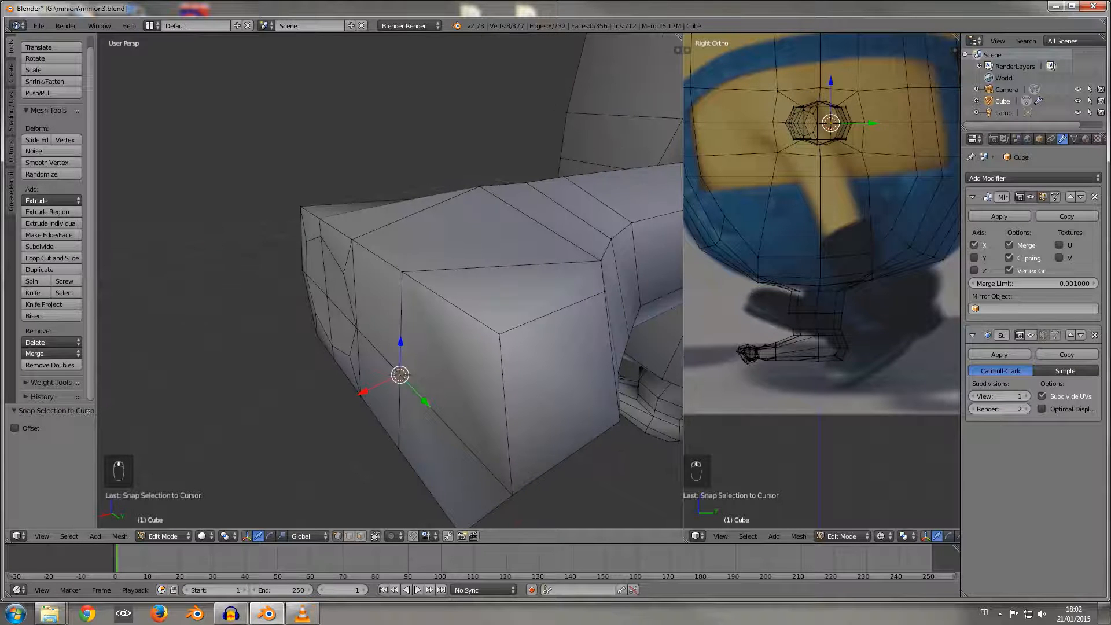
left_click_drag(363, 393, 353, 398)
key("ctrl+z")
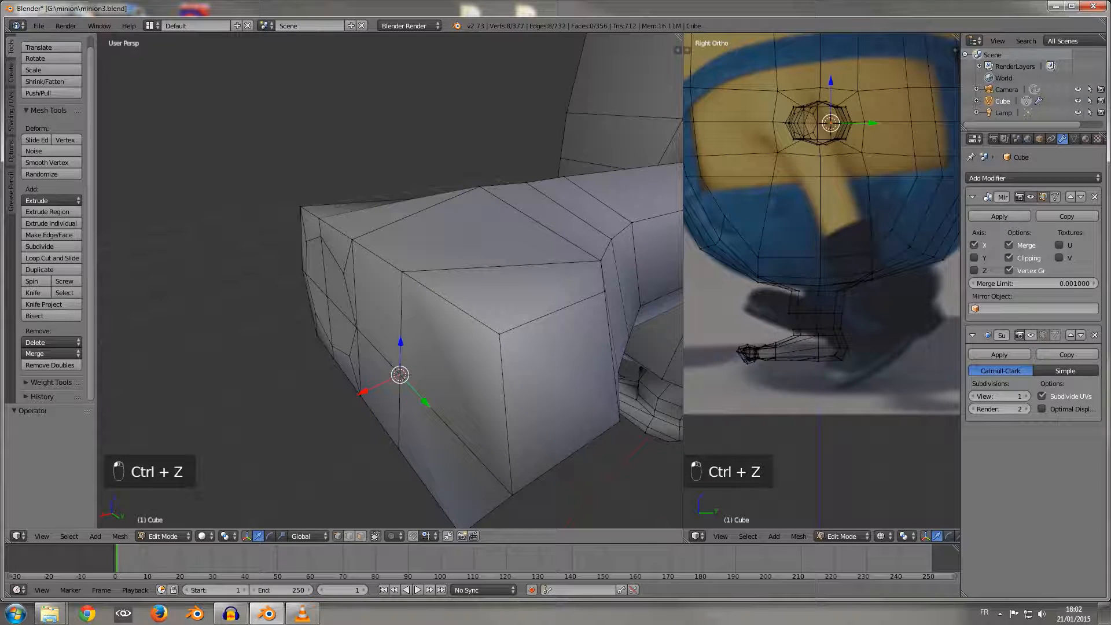
key("ctrl+z")
Step: Snap the guide circle to the 3D cursor with offset, and move it 0.052 along X out of the palm's end face
key("shift+s")
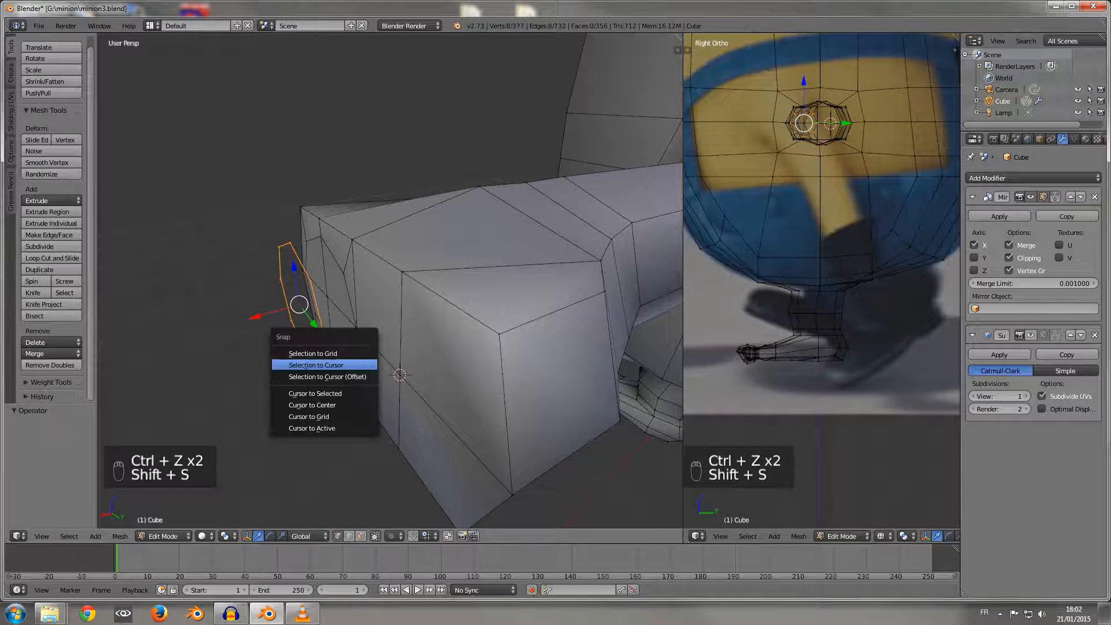
left_click(306, 379)
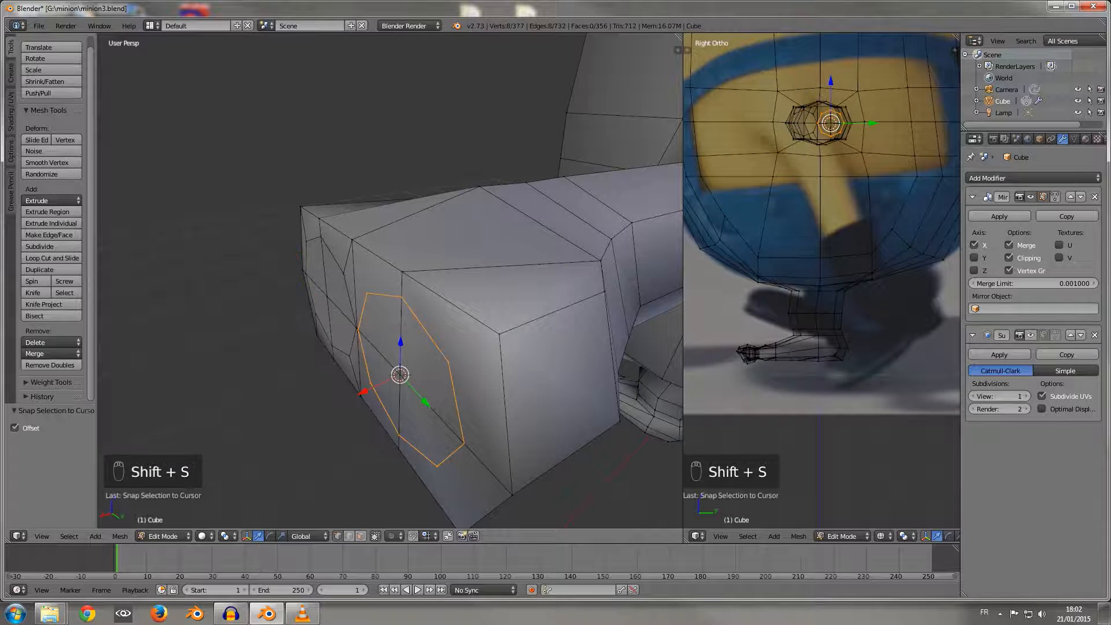
middle_click_drag(347, 376, 443, 318)
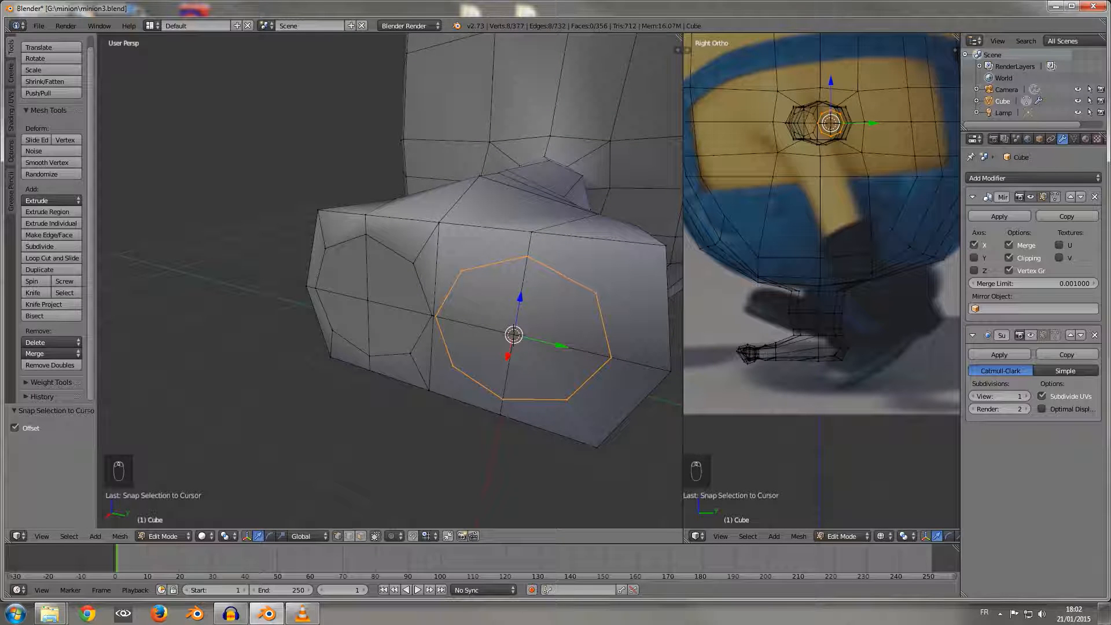
key("g")
key("x")
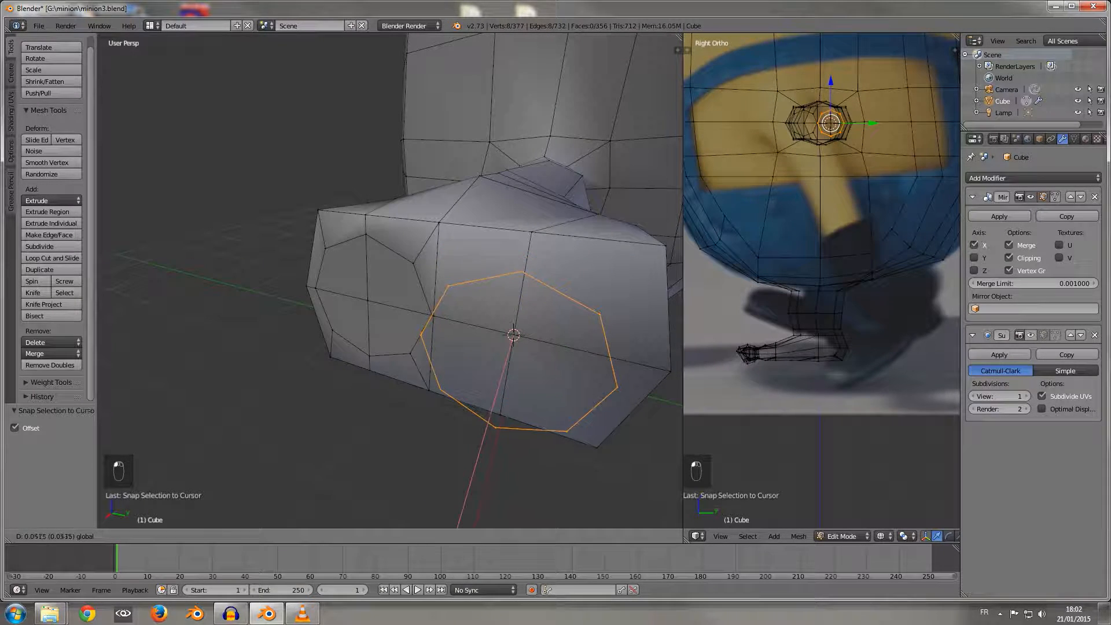
key("Return")
Step: Inset the four palm end faces behind the guide circle together with a thickness of 0.0483
key("a")
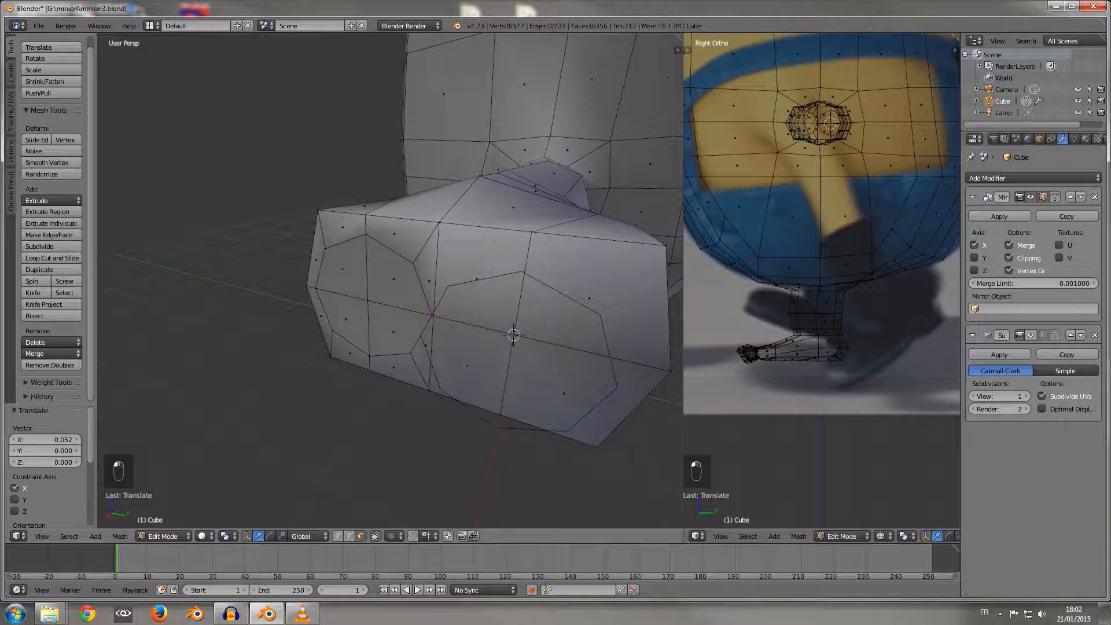
right_click(497, 350)
right_click(498, 318, "shift")
right_click(529, 322, "shift")
right_click(529, 350, "shift")
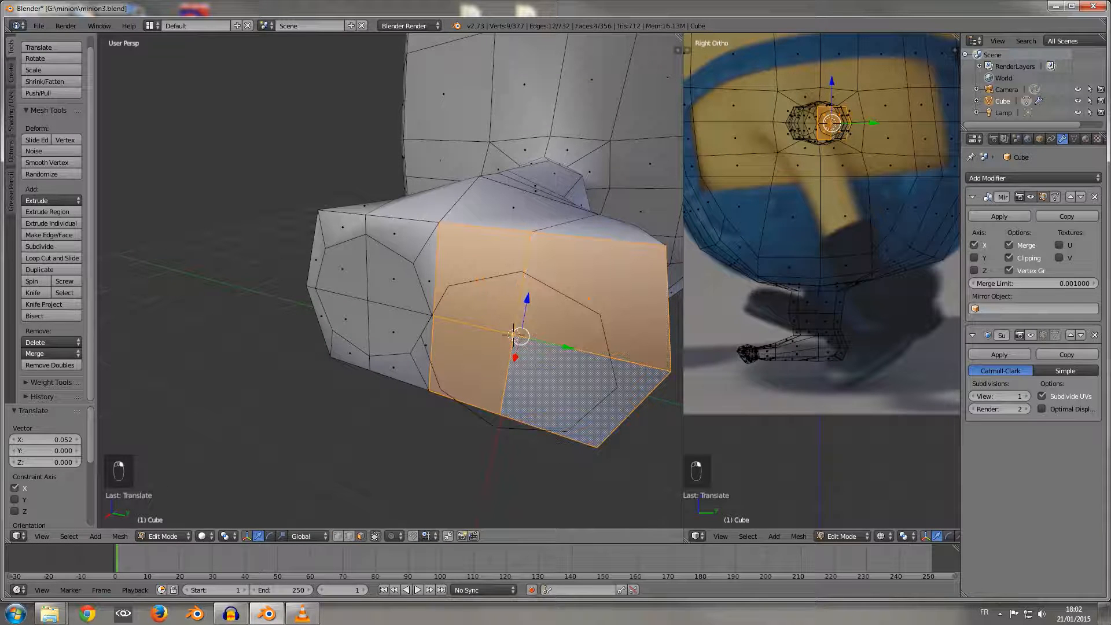
key("i")
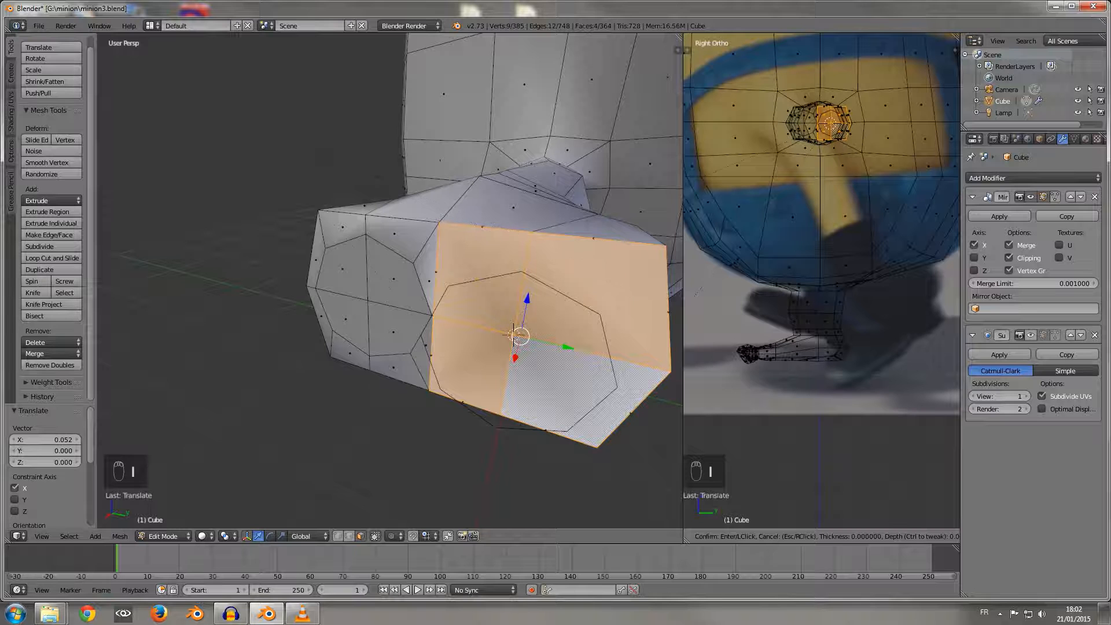
right_click(695, 294)
scroll(701, 292, "down", 2)
scroll(636, 301, "down", 1)
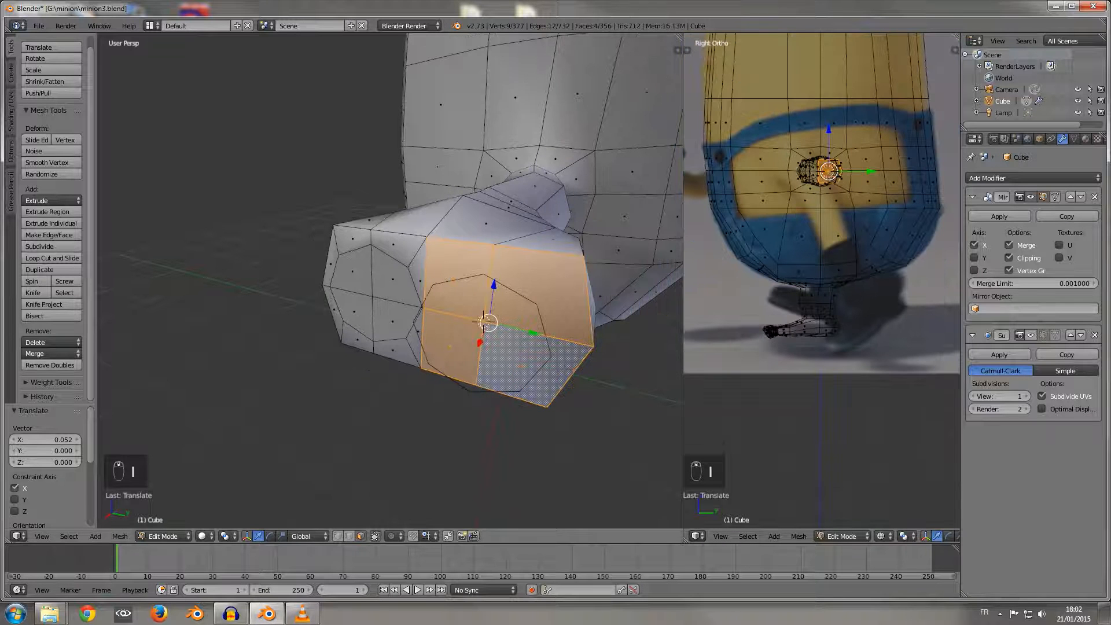
middle_click_drag(630, 301, 623, 301)
key("i")
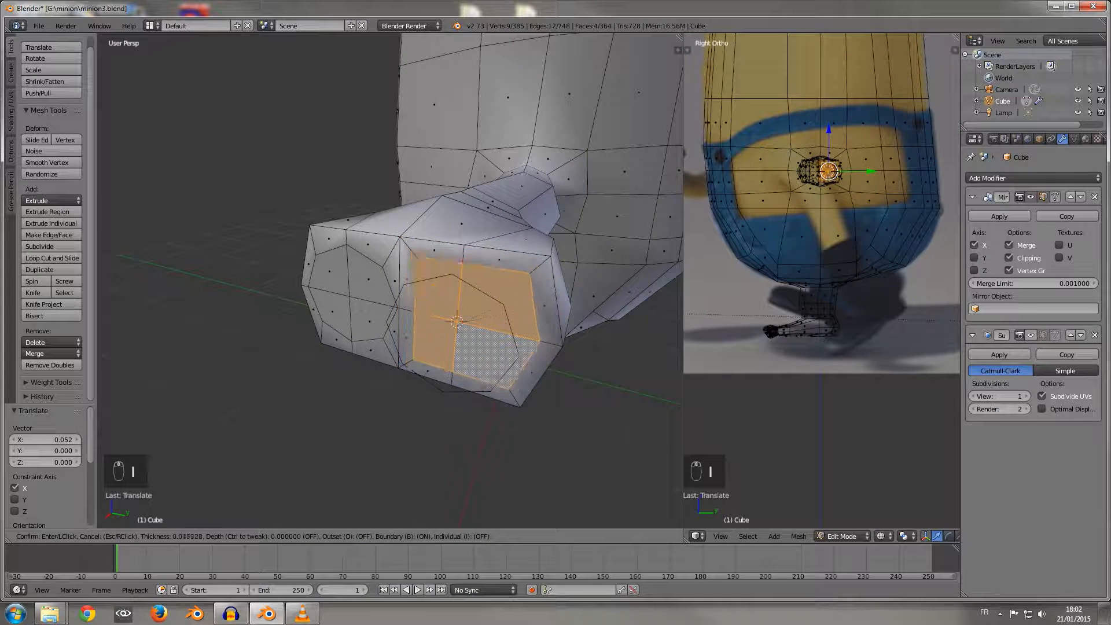
left_click(588, 285)
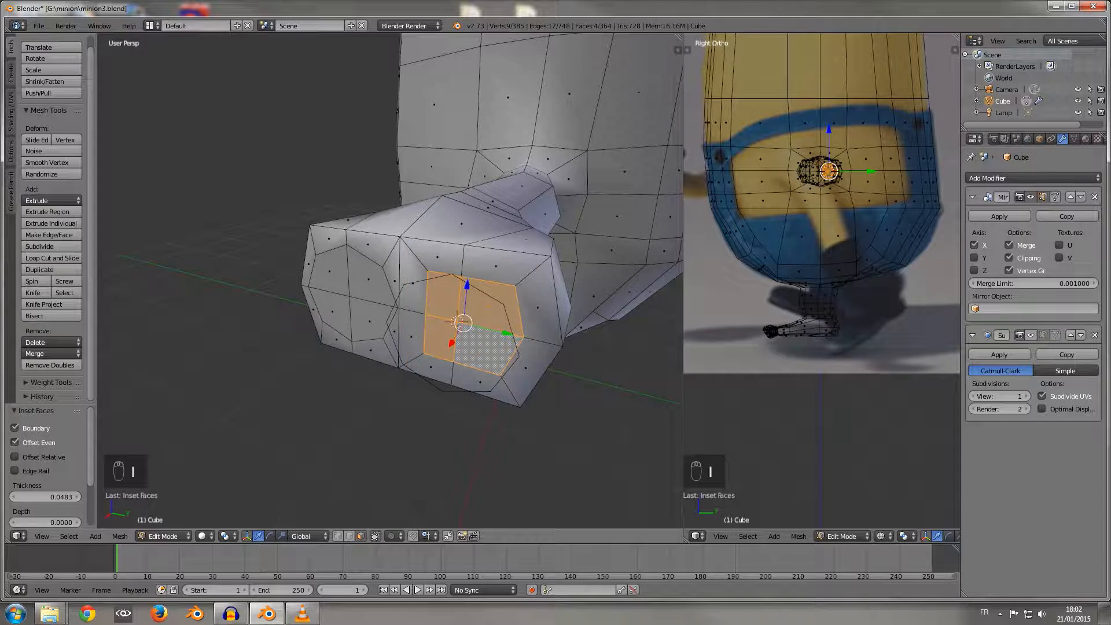
Step: In the right view, move the second inset's top vertex 0.023 along Z and its upper front vertex onto the guide circle
key("KP_1")
key("KP_3")
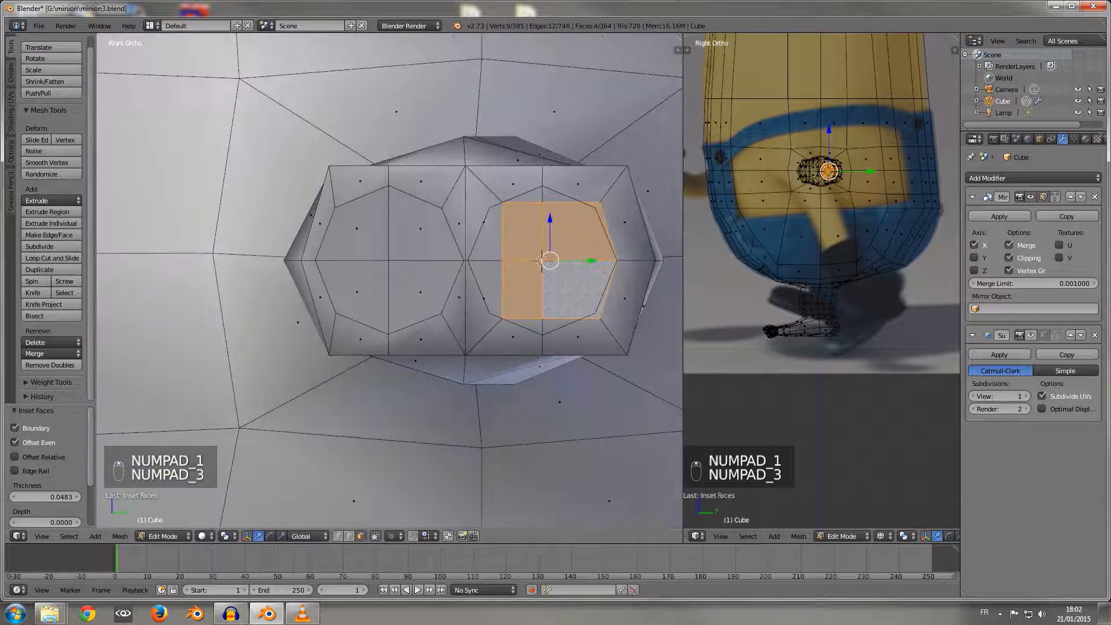
scroll(390, 280, "down", 1)
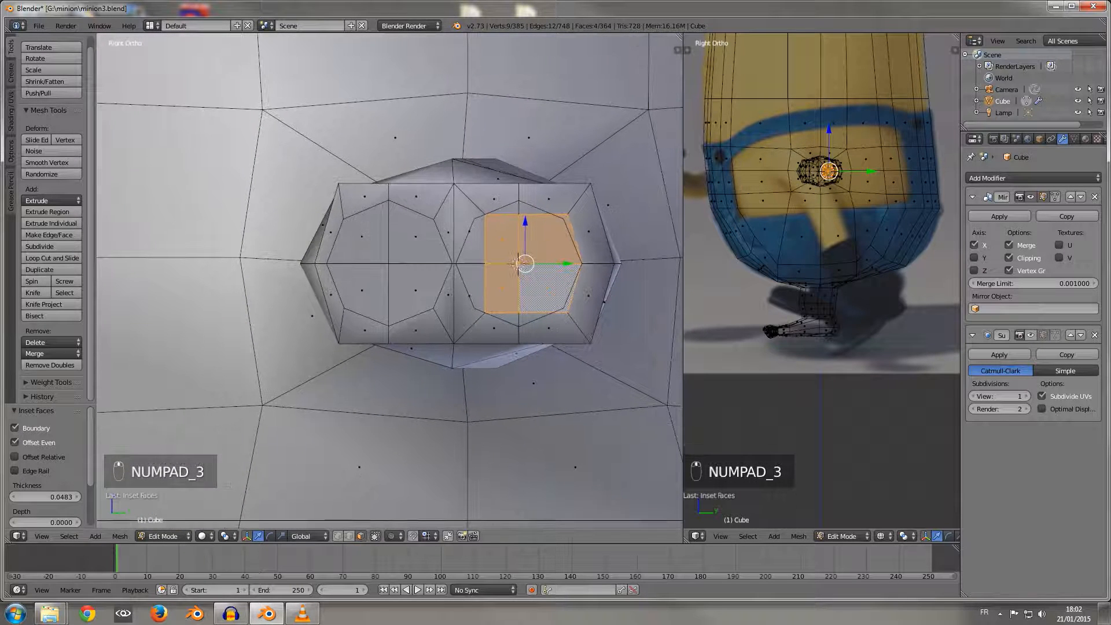
scroll(390, 280, "up", 2)
right_click(575, 185)
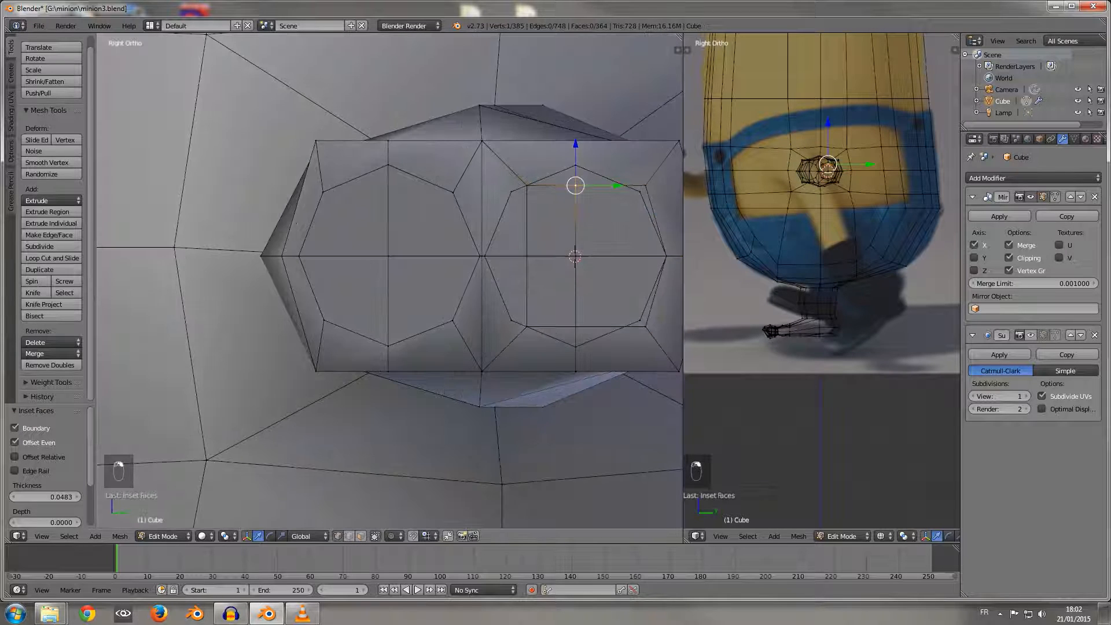
left_click_drag(575, 144, 575, 123)
right_click(527, 185)
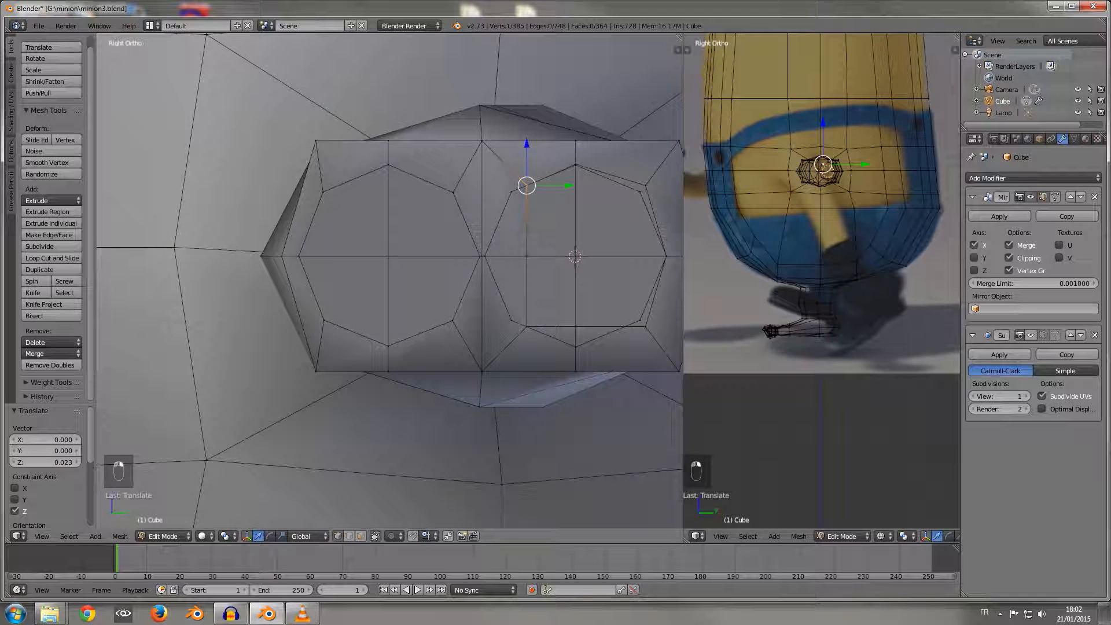
key("g")
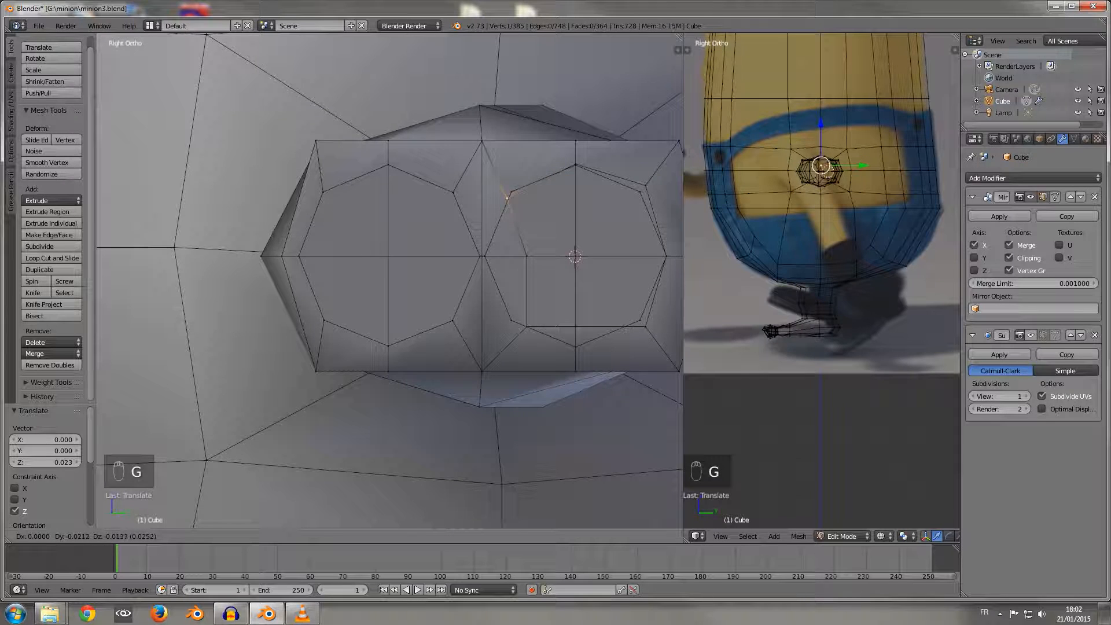
left_click(512, 192)
Step: Move the second inset's front middle vertex -0.045 along Y, and its lower front vertex -0.017 along Y and 0.005 along Z
right_click(527, 256)
left_click_drag(568, 256, 526, 256)
right_click(527, 327)
key("g")
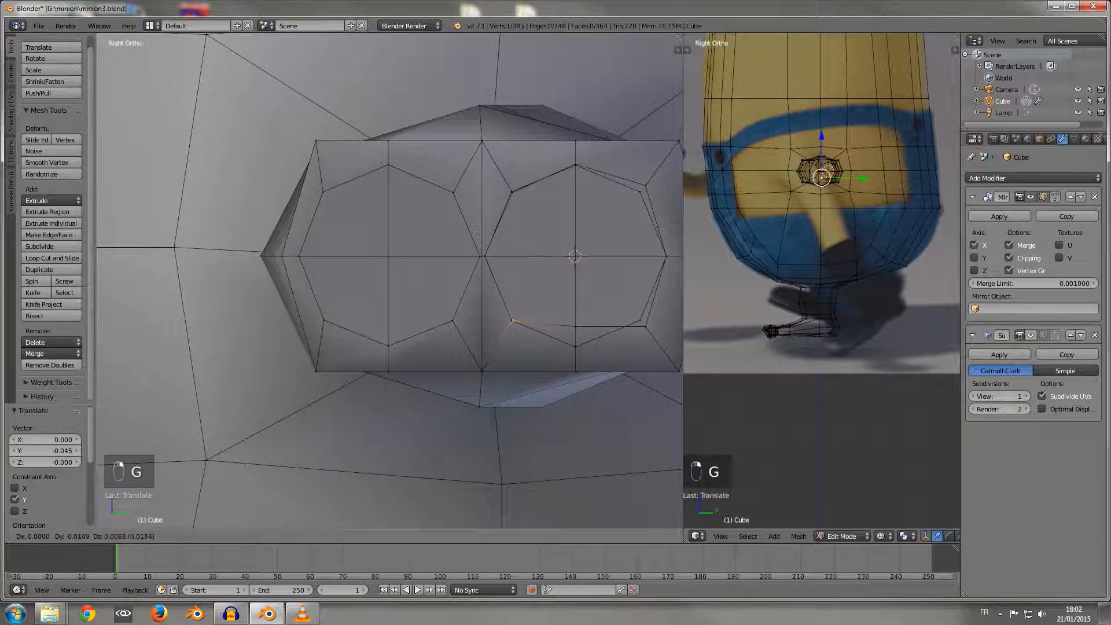
left_click(511, 322)
Step: Move the second inset's bottom vertex -0.021 along Z onto the guide circle
right_click(575, 327)
key("g")
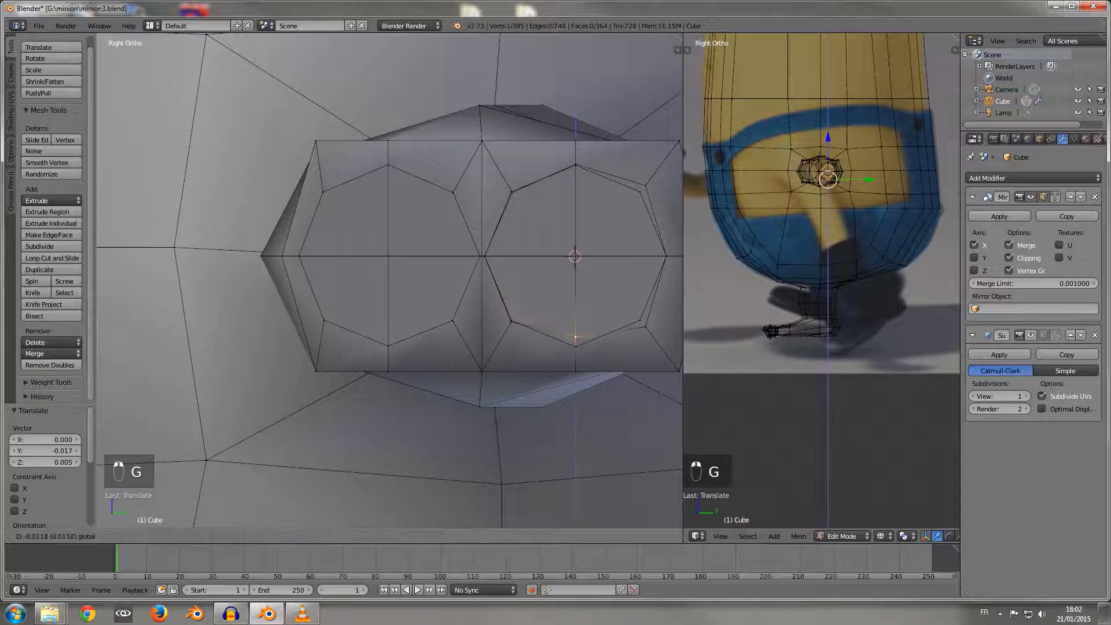
key("z")
left_click(576, 346)
Step: Fit the second inset's lower rear vertex to the guide circle, and move its upper rear vertex -0.007 along Y and -0.008 along Z
right_click(645, 327)
key("g")
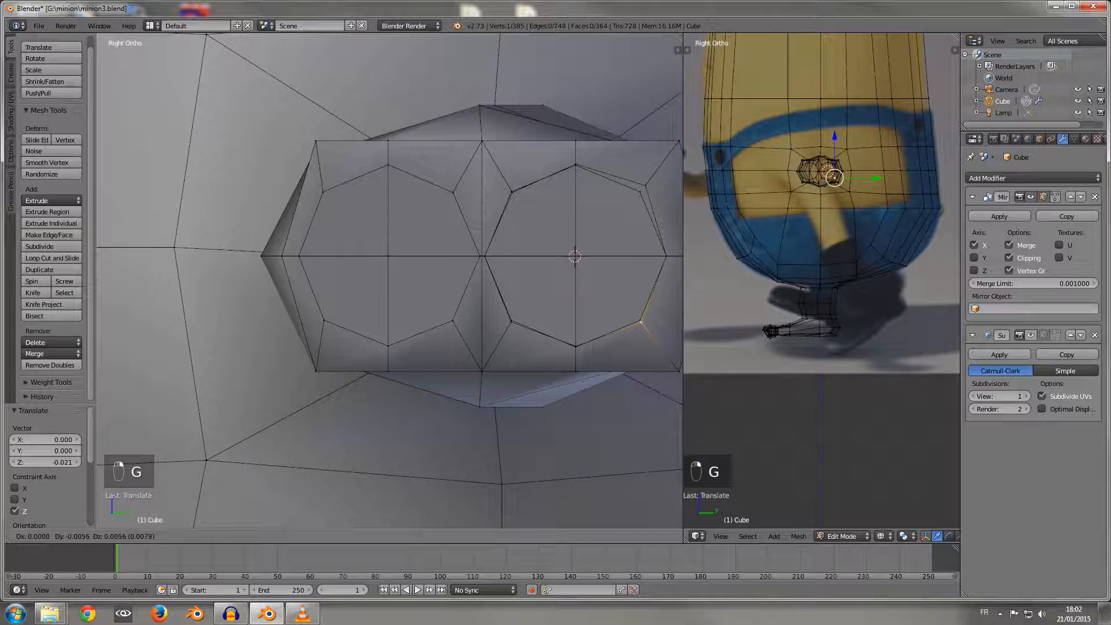
left_click(640, 321)
right_click(646, 186)
key("g")
left_click(639, 192)
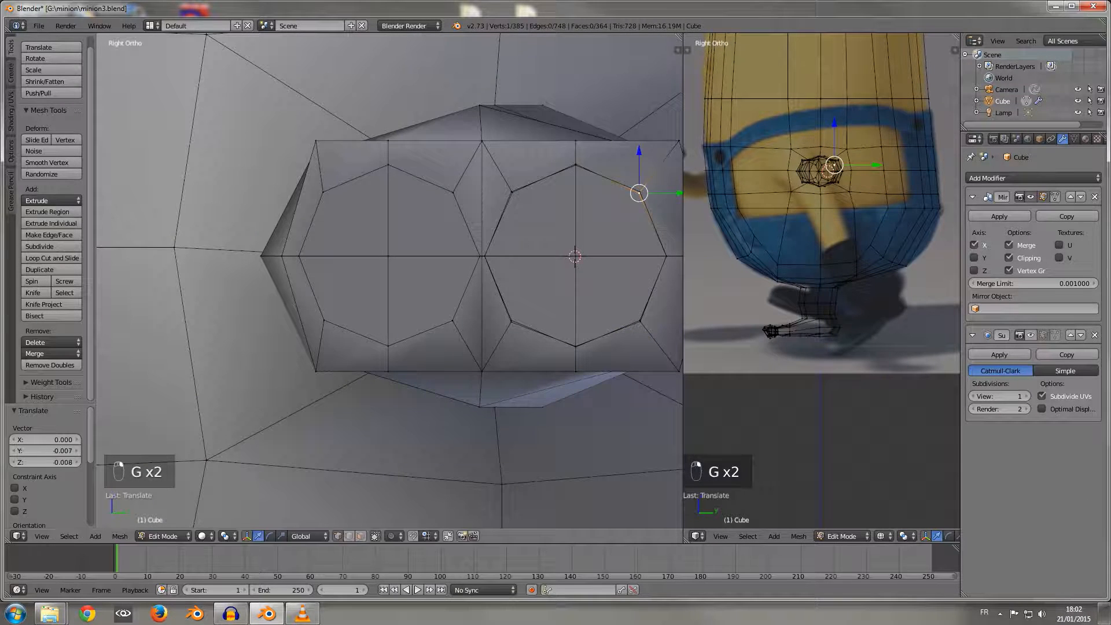
Step: Delete the guide circle's vertices from in front of the palm's second inset
middle_click_drag(639, 192, 553, 258)
scroll(616, 202, "down", 6)
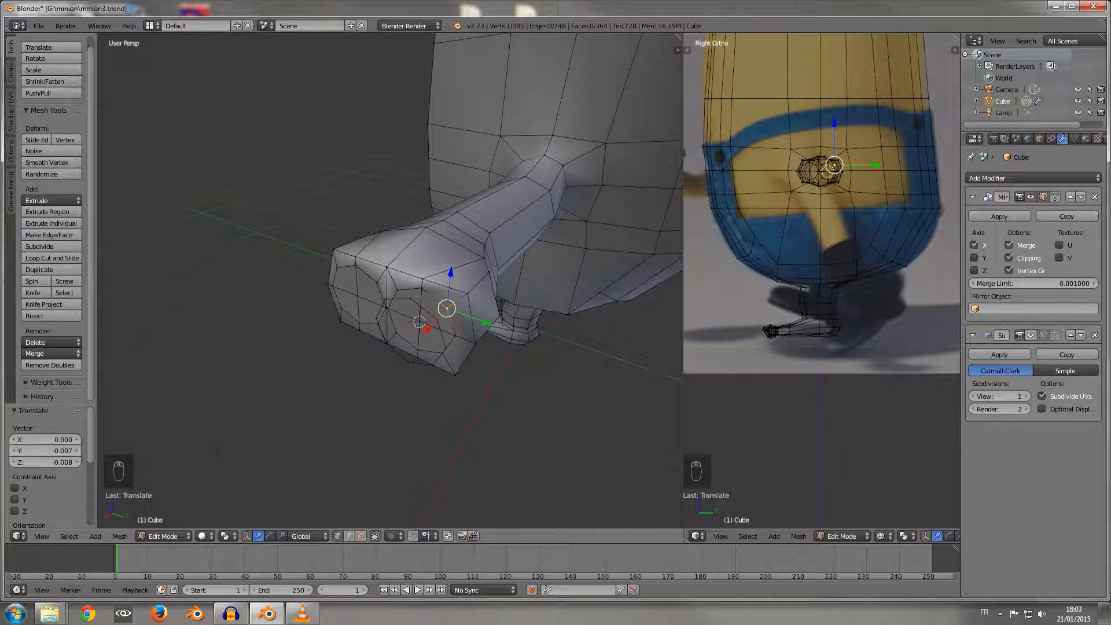
right_click(441, 334, "alt")
left_click(413, 340)
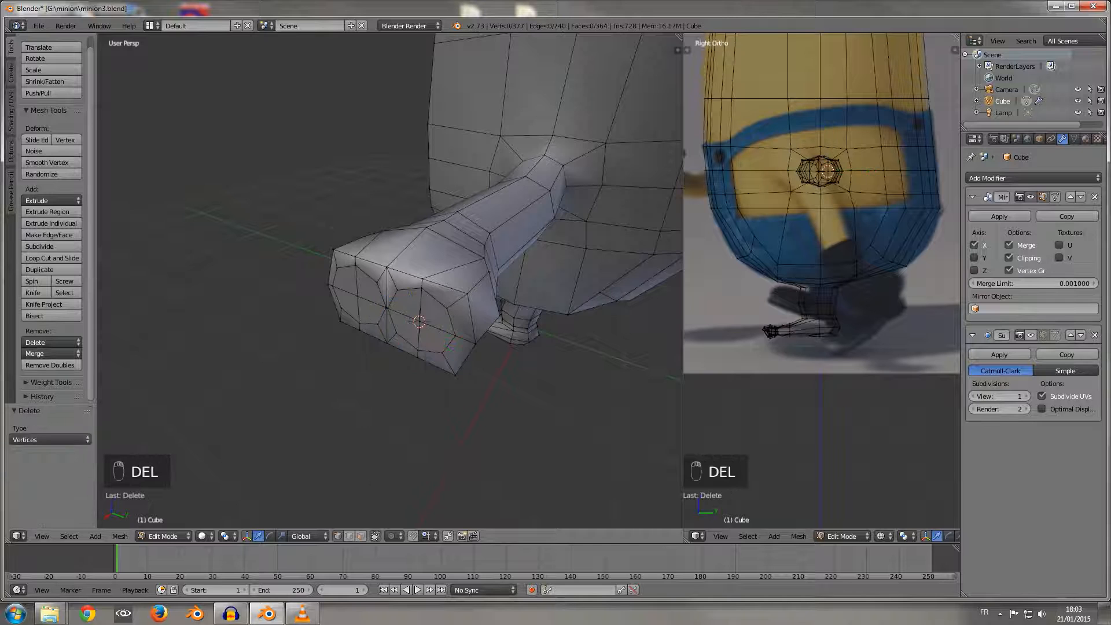
scroll(413, 340, "up", 3)
middle_click_drag(413, 340, 469, 394)
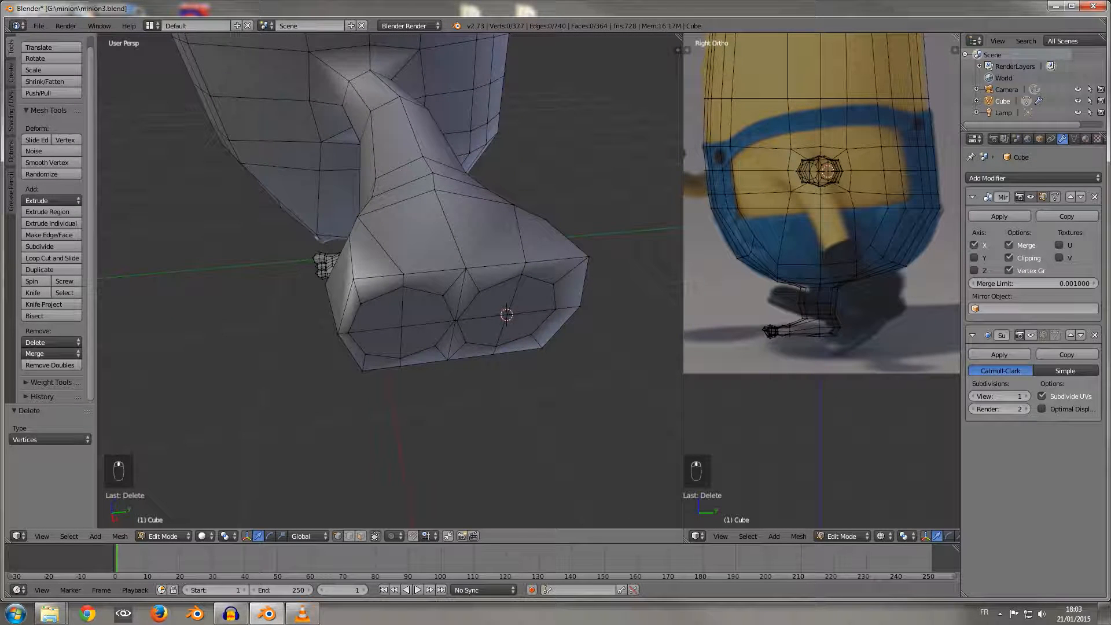
Step: Select the four faces of each of the two insets on the palm's end and move them 0.028 along X
right_click(380, 344)
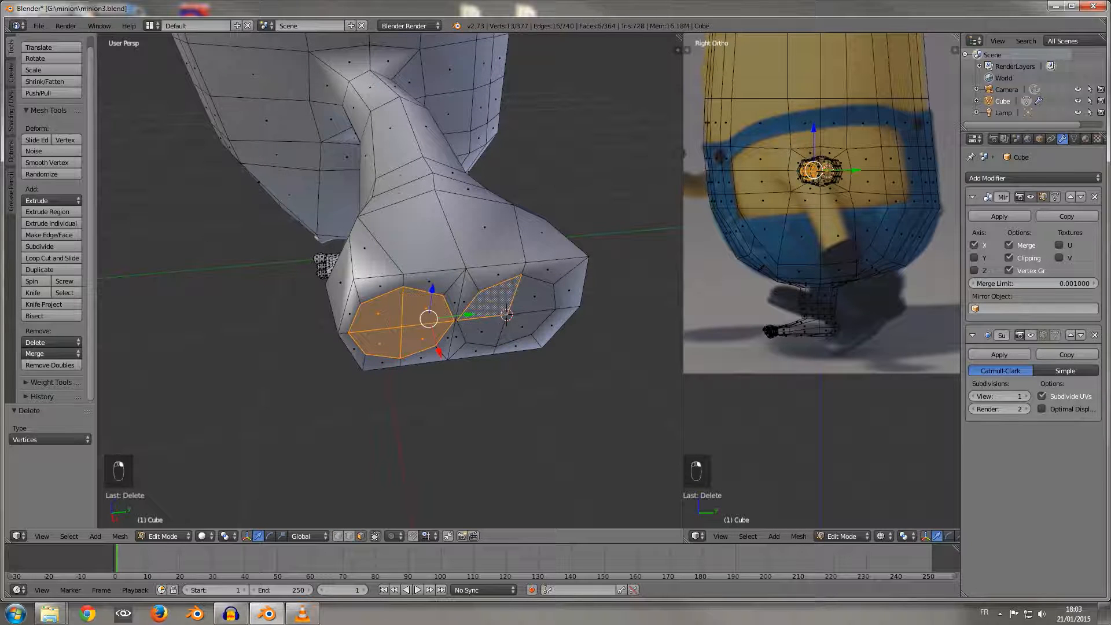
left_click_drag(469, 354, 473, 361)
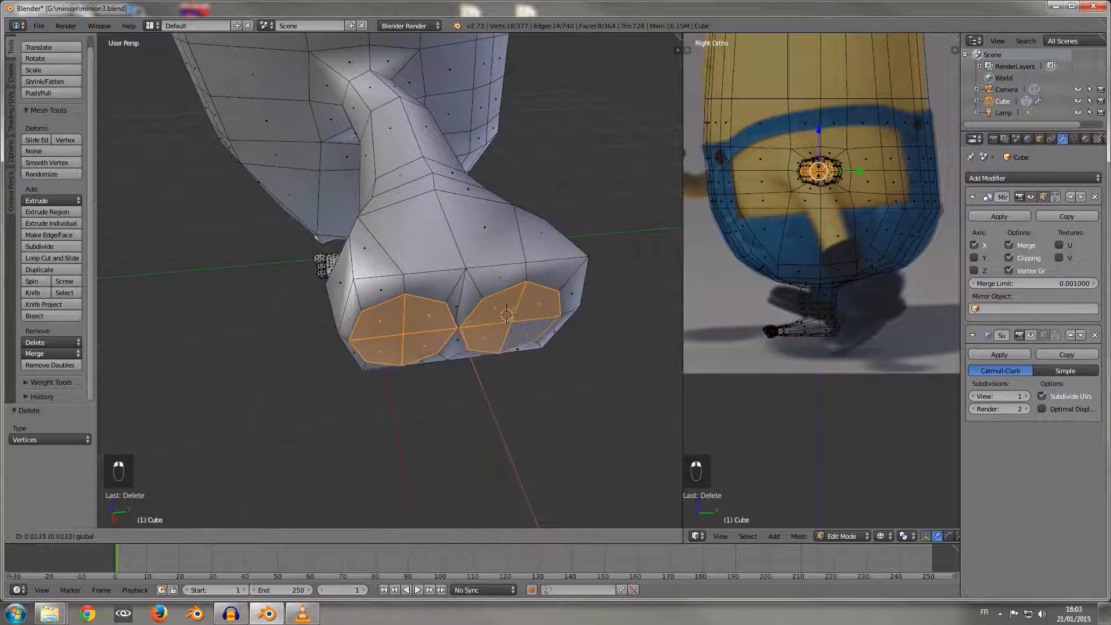
left_click(506, 314)
middle_click_drag(507, 315, 473, 191)
middle_click_drag(459, 282, 459, 245)
scroll(459, 313, "up", 3)
Step: Select the vertical edges on the palm's rear side and move them -0.019 along Y
middle_click_drag(509, 130, 379, 301)
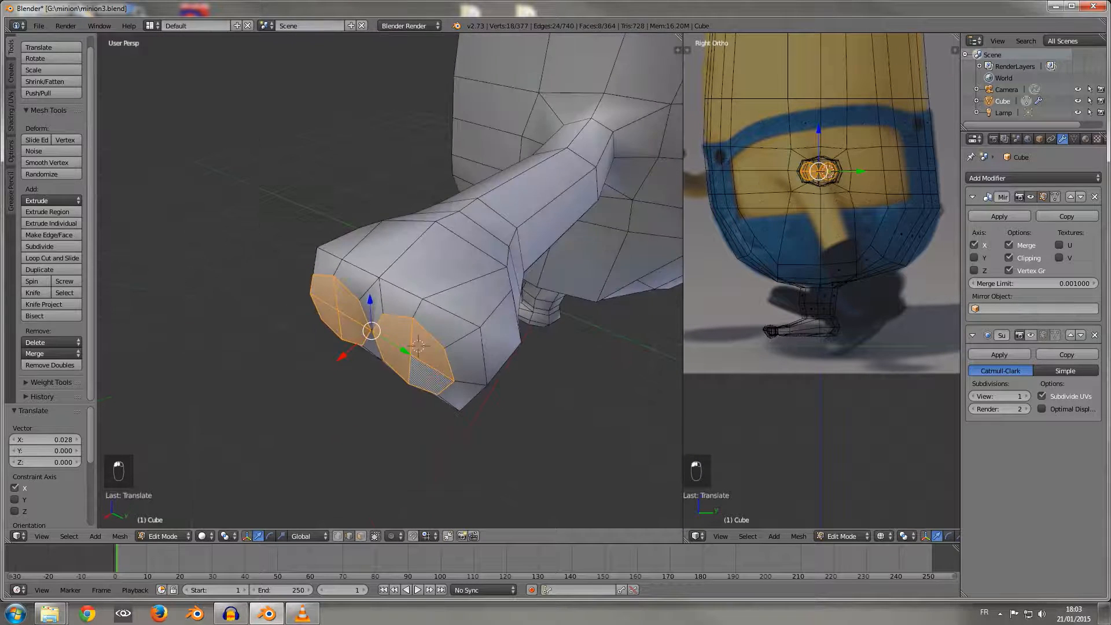
right_click(484, 354)
middle_click_drag(484, 354, 428, 306)
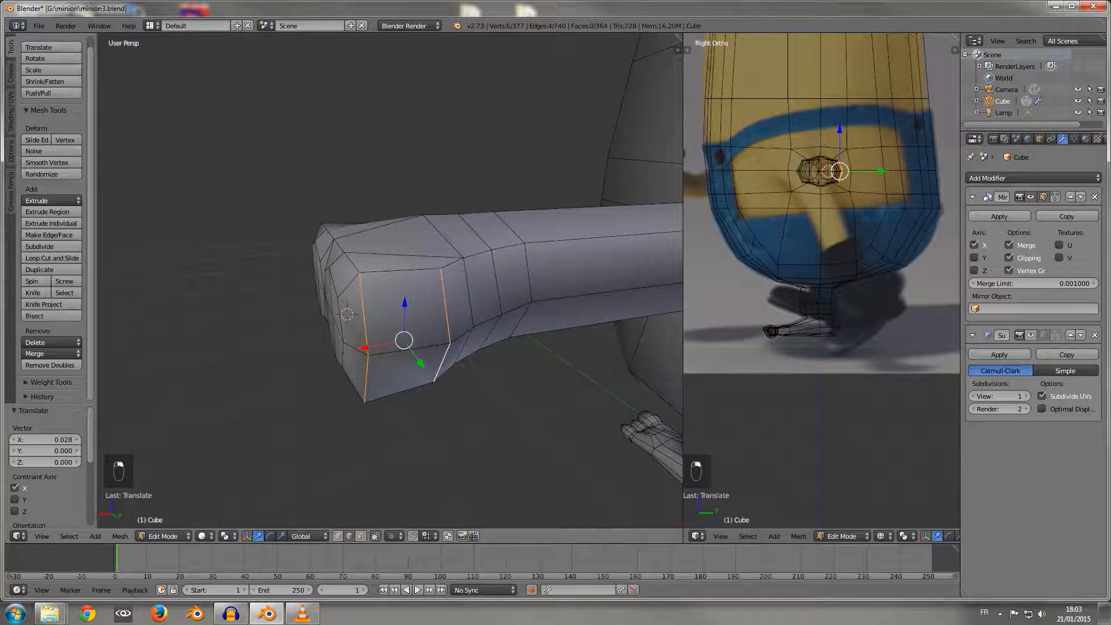
key("g")
key("y")
left_click_drag(420, 366, 419, 364)
Step: Move the palm's vertical end edges beside the rear inset -0.007 along Y and -0.024 along X
middle_click_drag(419, 363, 504, 403)
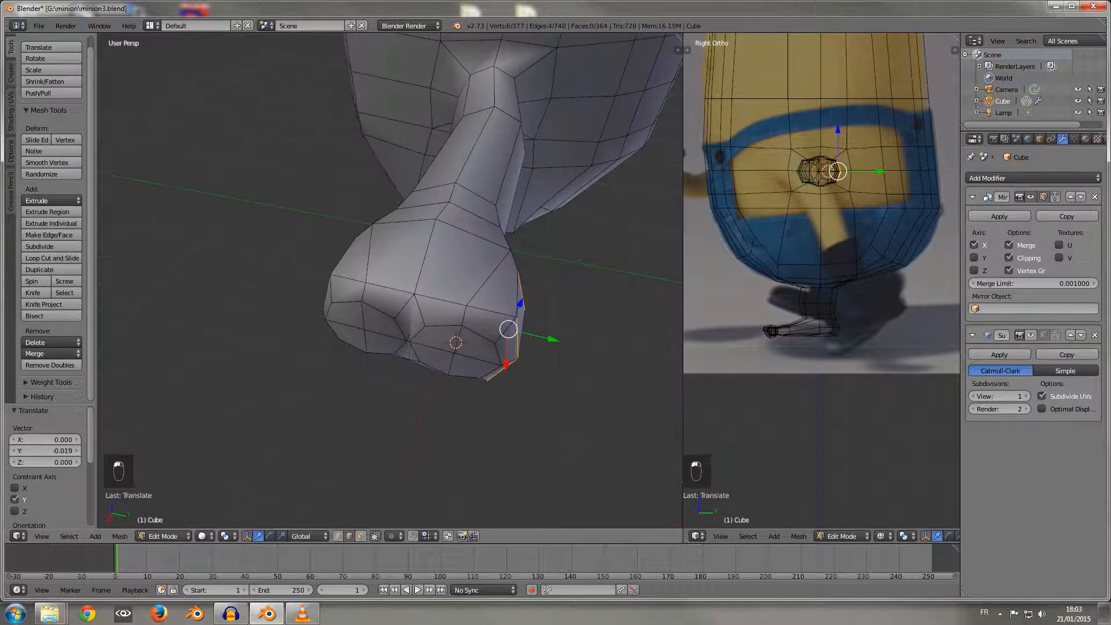
middle_click_drag(520, 342, 502, 286)
right_click(468, 248)
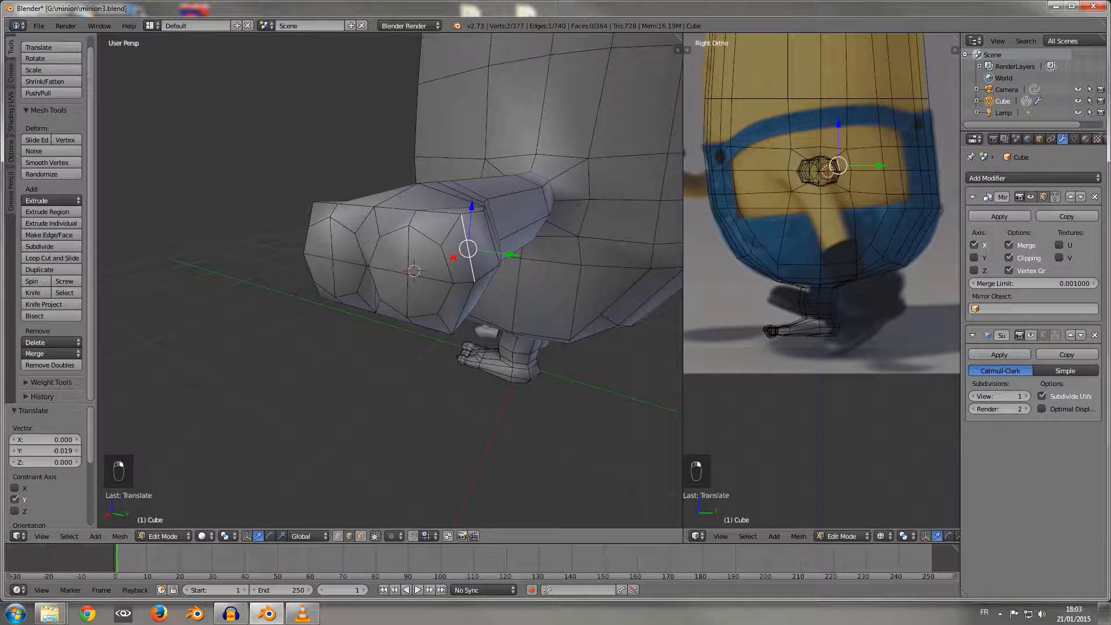
left_click_drag(505, 287, 501, 287)
middle_click_drag(501, 288, 442, 324)
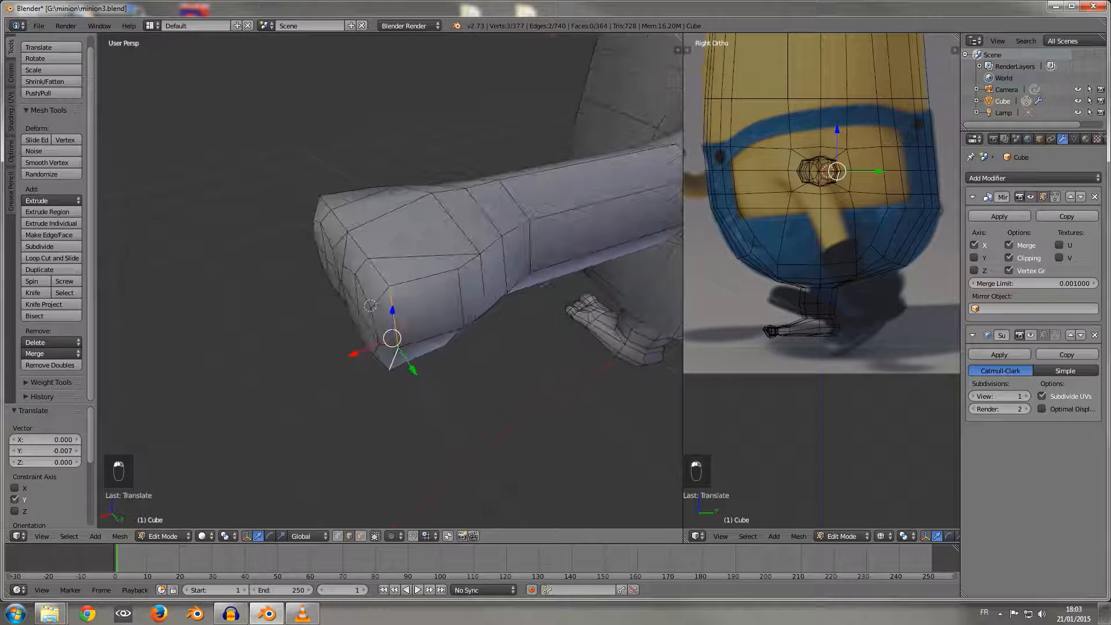
left_click_drag(353, 353, 364, 350)
Step: Move the palm's vertical end edges beside the front inset -0.039 along X
middle_click_drag(364, 350, 532, 335)
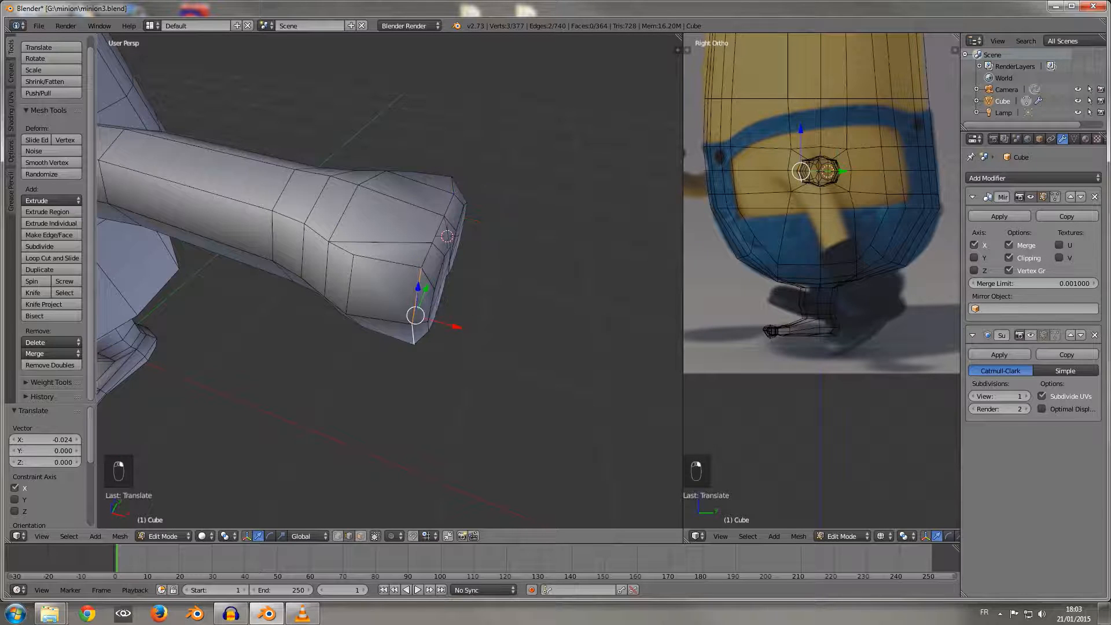
left_click_drag(457, 327, 439, 322)
middle_click_drag(438, 322, 312, 321)
scroll(312, 322, "up", 1)
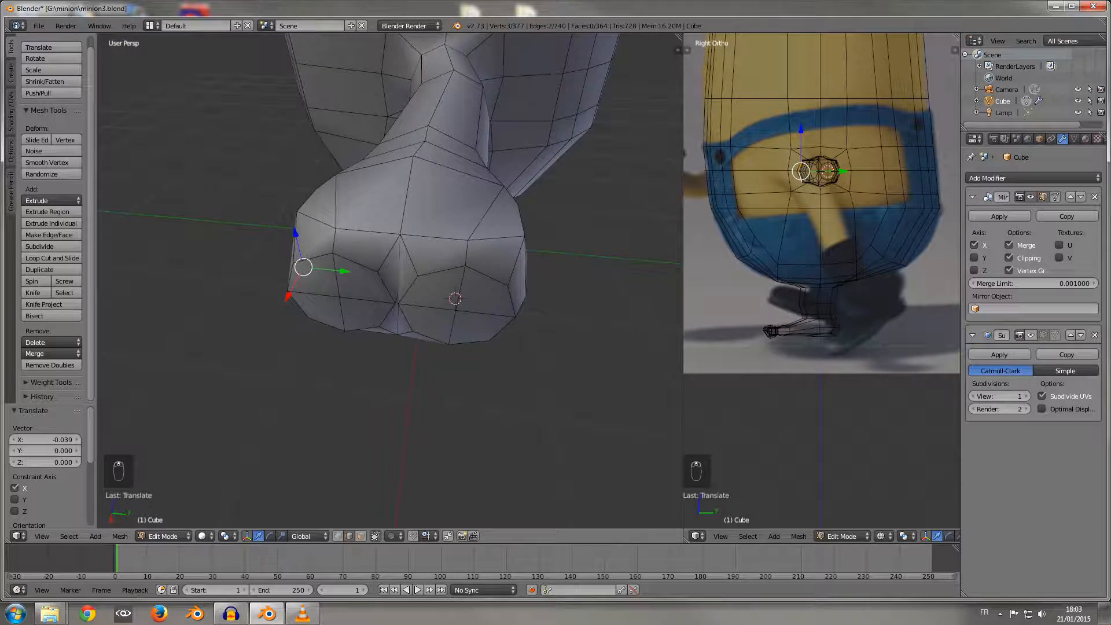
Step: Move the palm end's upper front corner vertex -0.027 along Z and its upper middle vertex -0.045 along Z
left_click(338, 536)
middle_click_drag(343, 440, 367, 368)
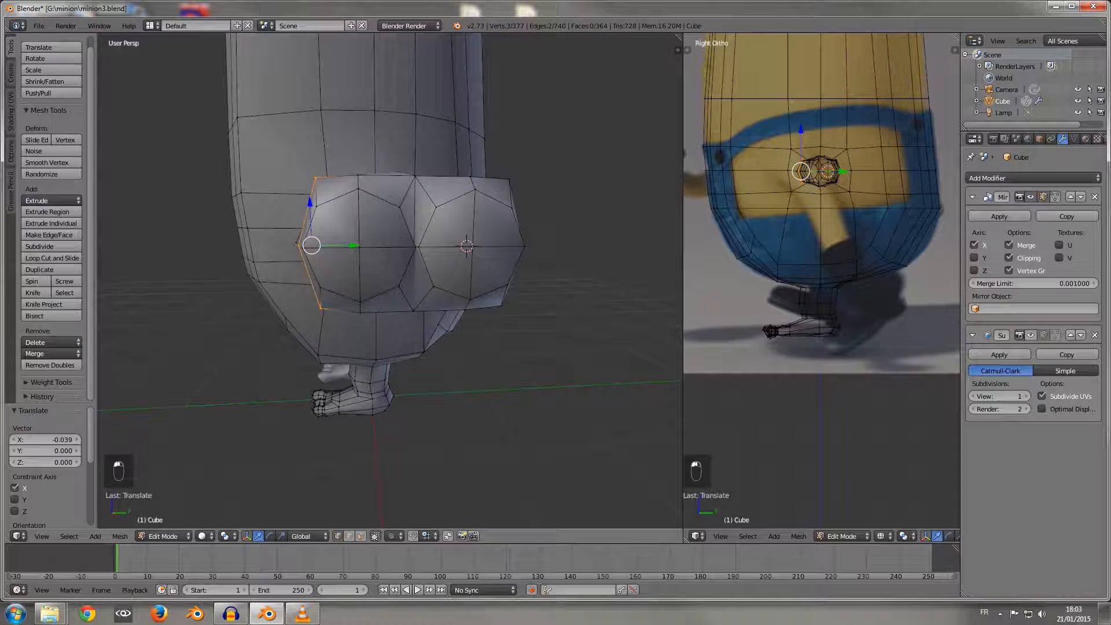
right_click(315, 178)
left_click_drag(313, 134, 314, 150)
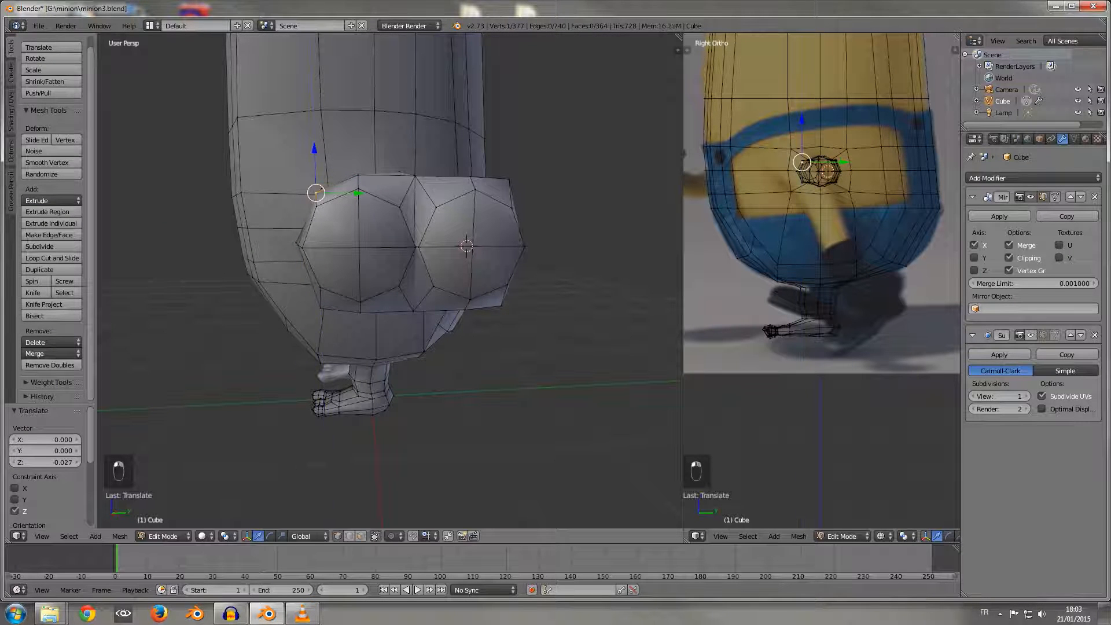
right_click(415, 176)
left_click_drag(415, 133, 415, 159)
Step: Move the palm end's upper rear corner vertex -0.041 along Z
middle_click_drag(415, 174, 349, 198)
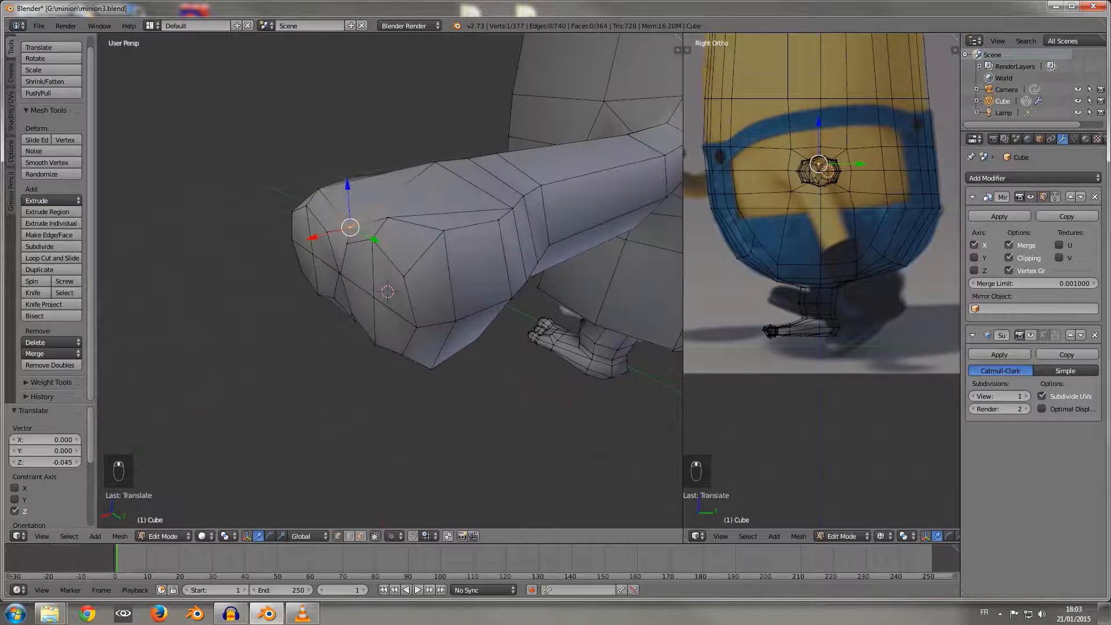
right_click(444, 230)
key("g")
key("z")
left_click_drag(444, 213, 445, 218)
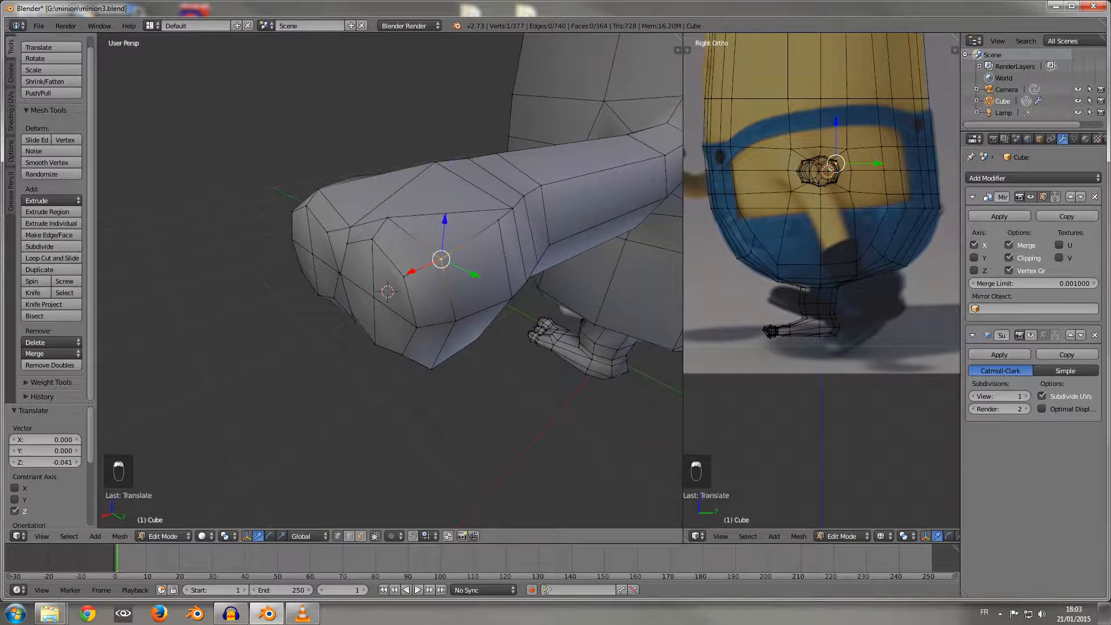
Step: Raise the palm end's lower rear corner vertex, its lower front corner vertex by 0.025 along Z, and its bottom middle vertex by 0.031
middle_click_drag(445, 220, 625, 214)
middle_click_drag(535, 278, 455, 276)
left_click_drag(498, 257, 499, 250)
left_click_drag(315, 257, 315, 244)
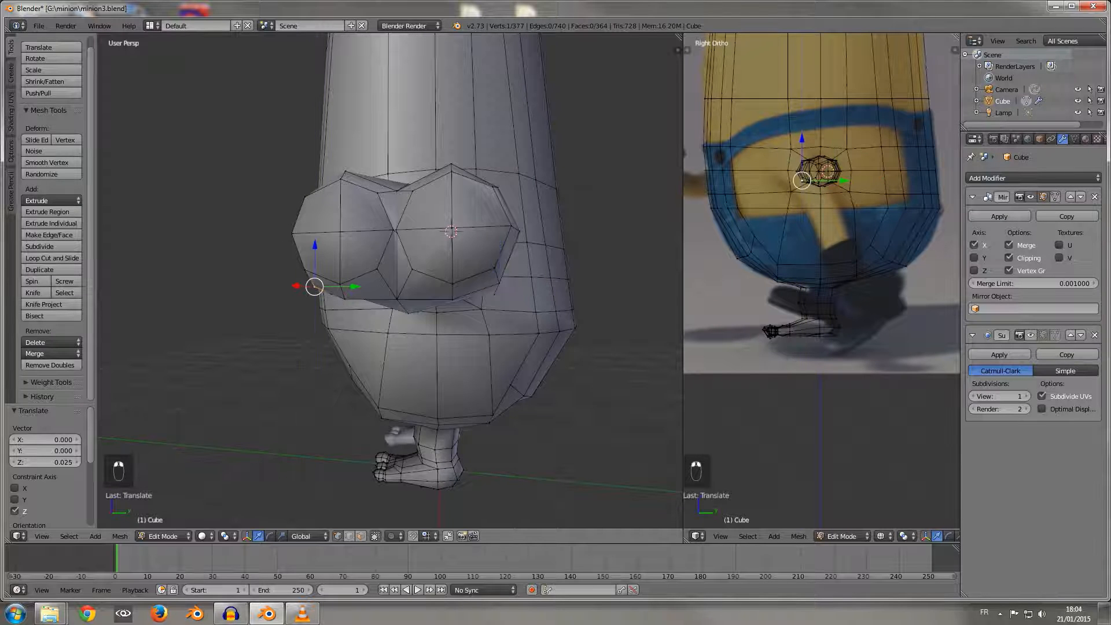
left_click_drag(397, 258, 397, 242)
Step: Move the middle vertex on top of the palm toward the fingers along X and 0.010 along Z
middle_click_drag(398, 244, 445, 255)
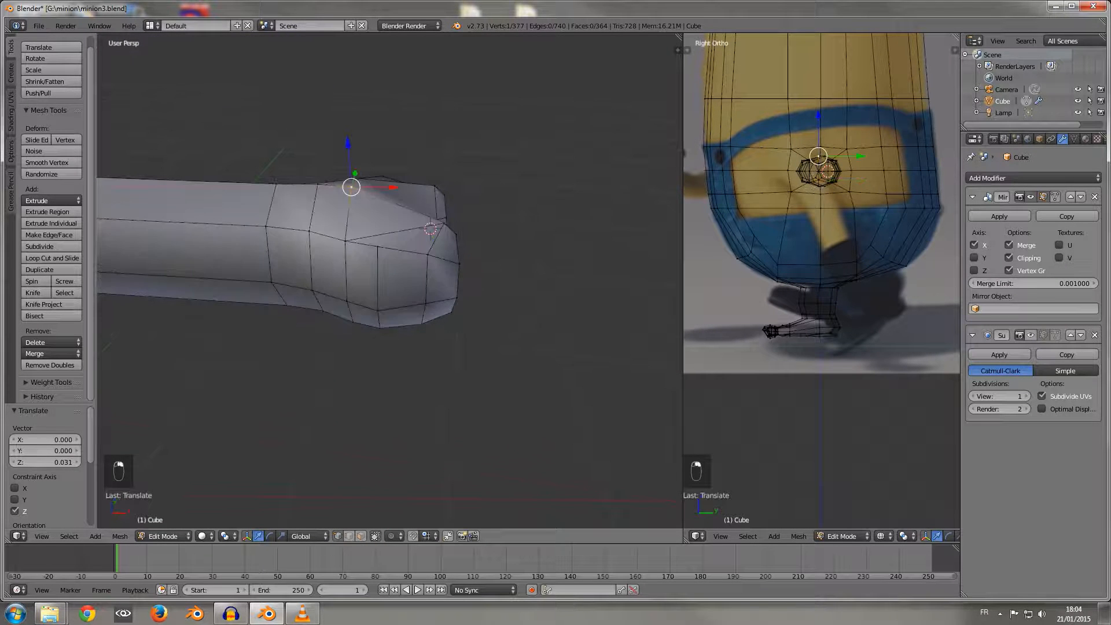
left_click_drag(394, 187, 434, 186)
left_click_drag(392, 143, 393, 139)
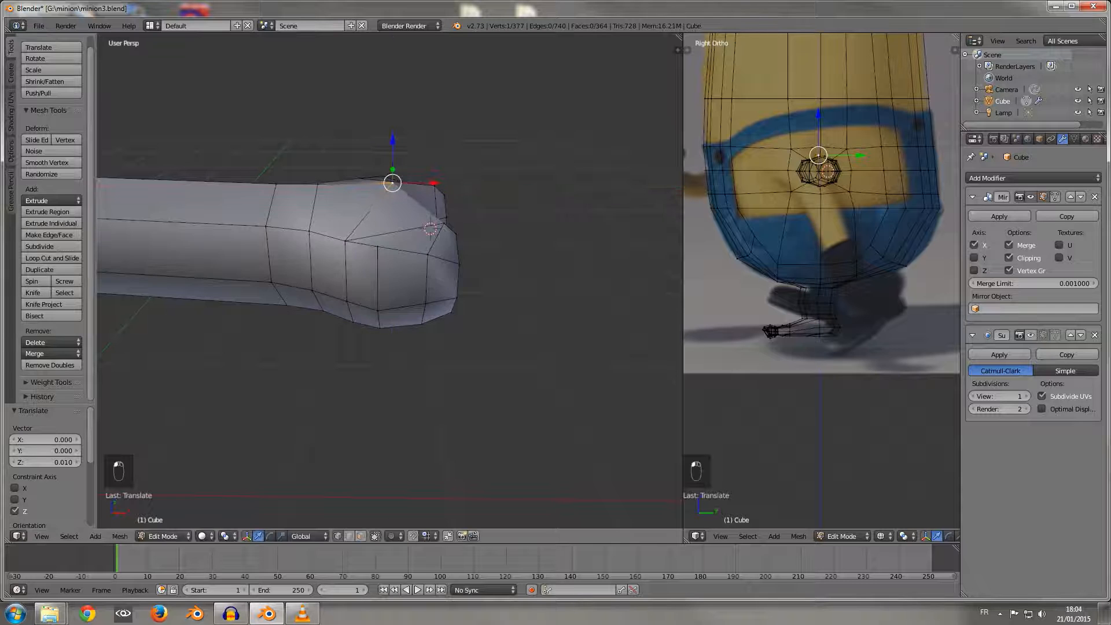
Step: Adjust the middle vertex on the palm's underside along X and move it -0.007 along Z
middle_click_drag(392, 139, 399, 191)
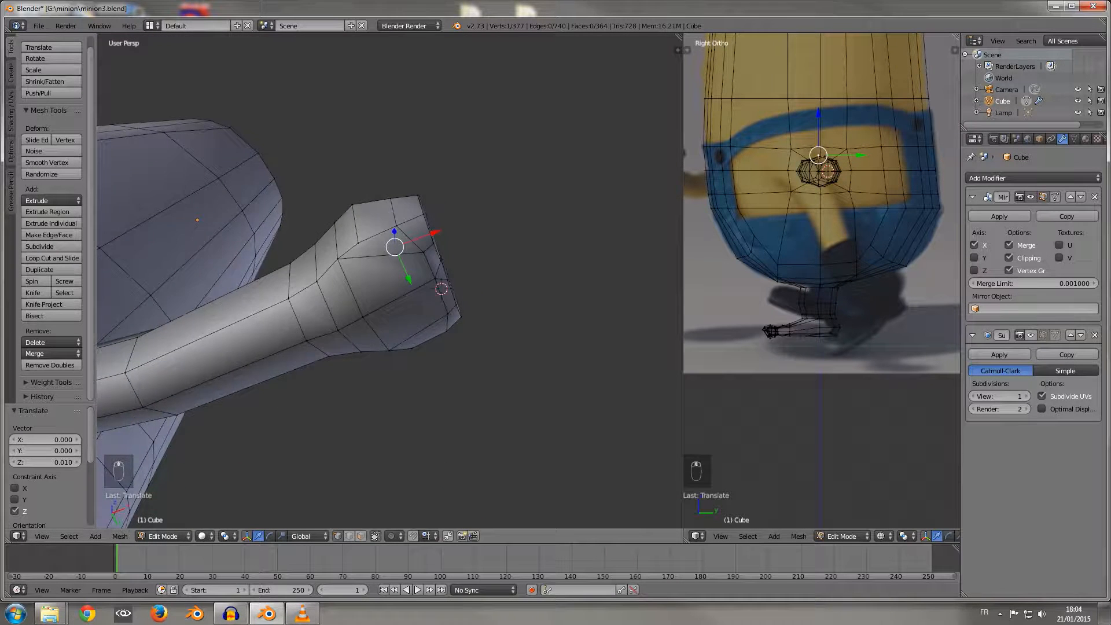
right_click(364, 317)
middle_click_drag(364, 317, 300, 371)
left_click_drag(420, 324, 408, 322)
left_click_drag(373, 280, 373, 283)
middle_click_drag(373, 283, 455, 205)
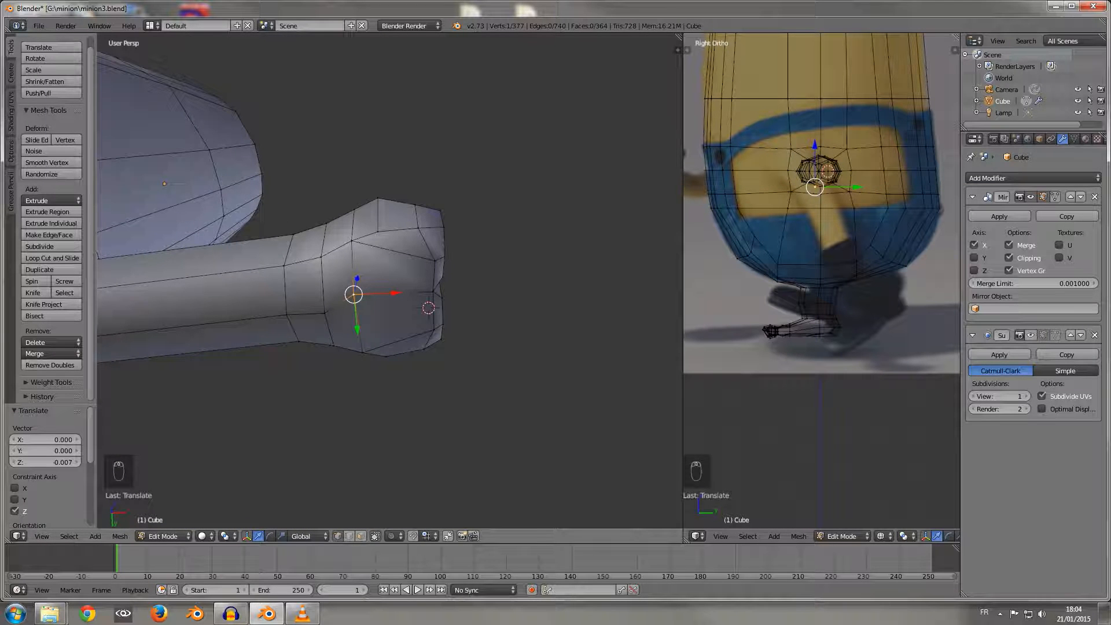
middle_click_drag(428, 308, 430, 284)
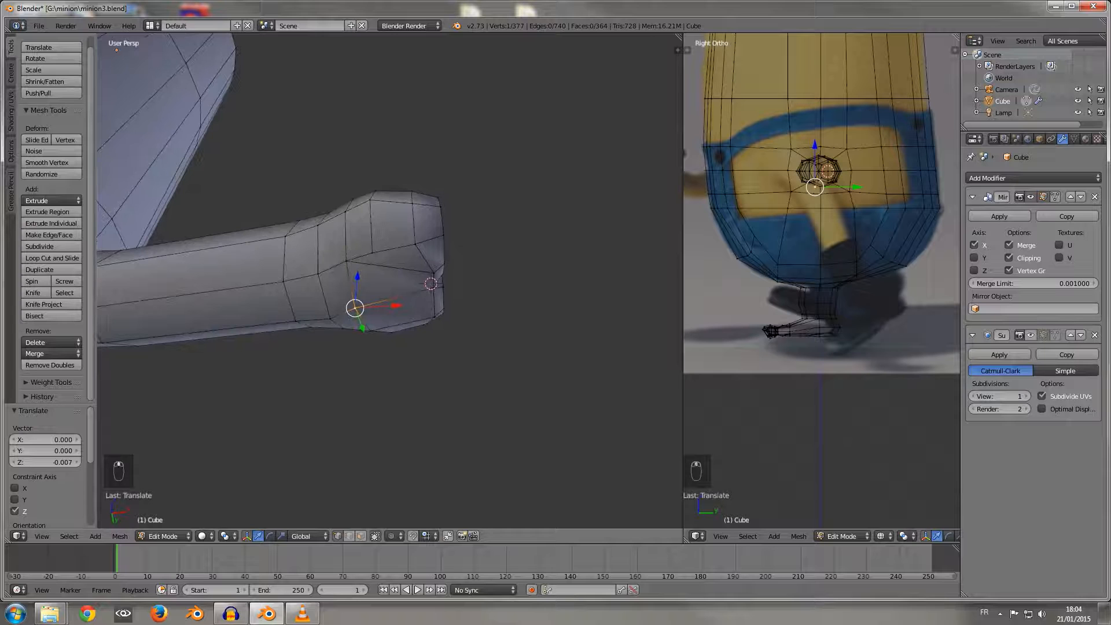
key("ctrl+r")
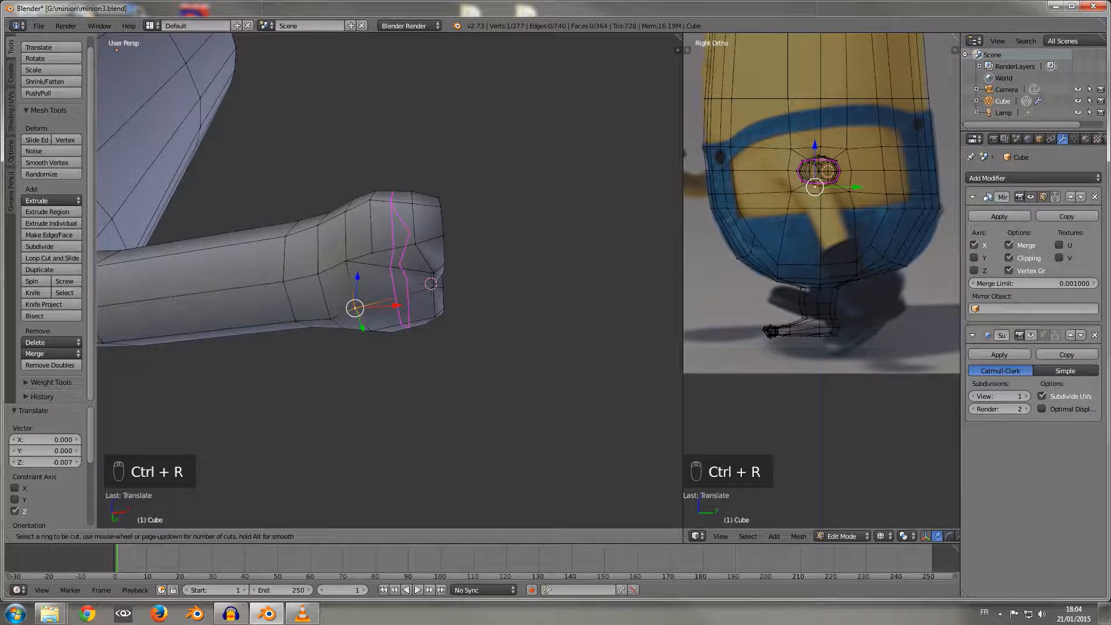
right_click(430, 284)
Step: Select the rear inset's four faces and move them 0.010 along Y
middle_click_drag(430, 284, 376, 246)
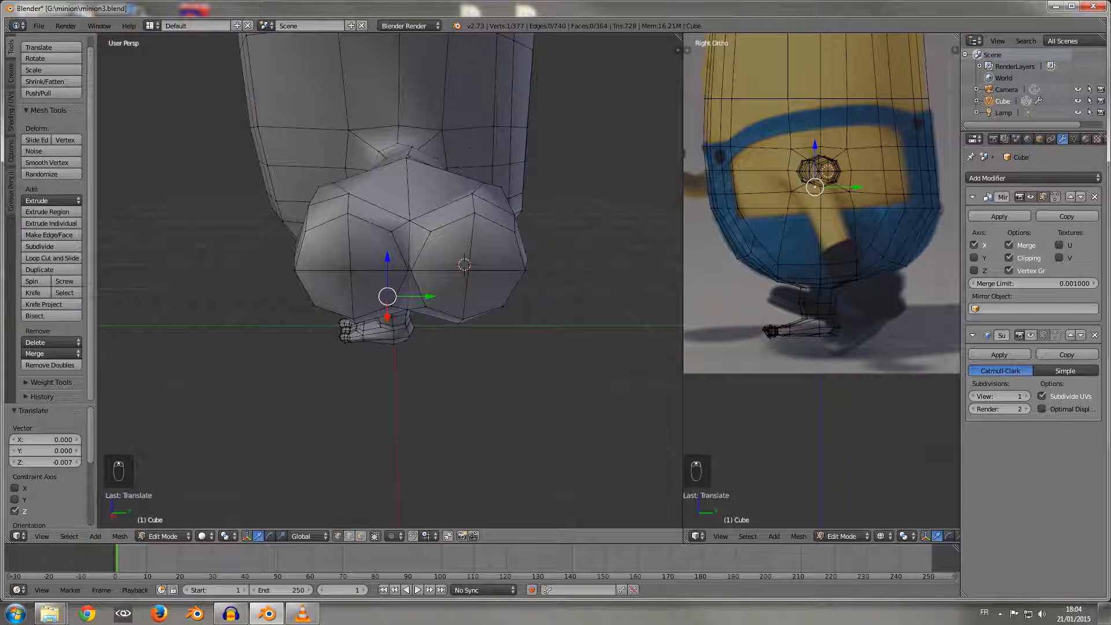
left_click(361, 536)
right_click(447, 247)
right_click(442, 292, "shift")
right_click(492, 243, "shift")
right_click(499, 292, "shift")
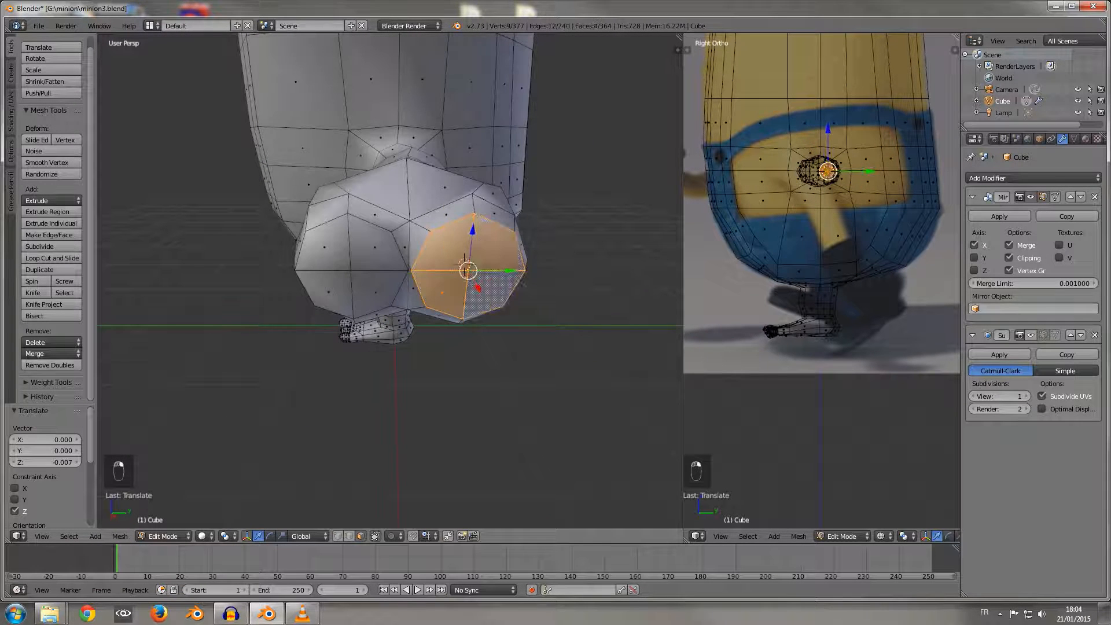
left_click_drag(509, 270, 514, 270)
middle_click_drag(514, 270, 522, 308)
Step: Select the front inset's four faces and extrude them 0.387 outward along X as a finger
right_click(389, 285)
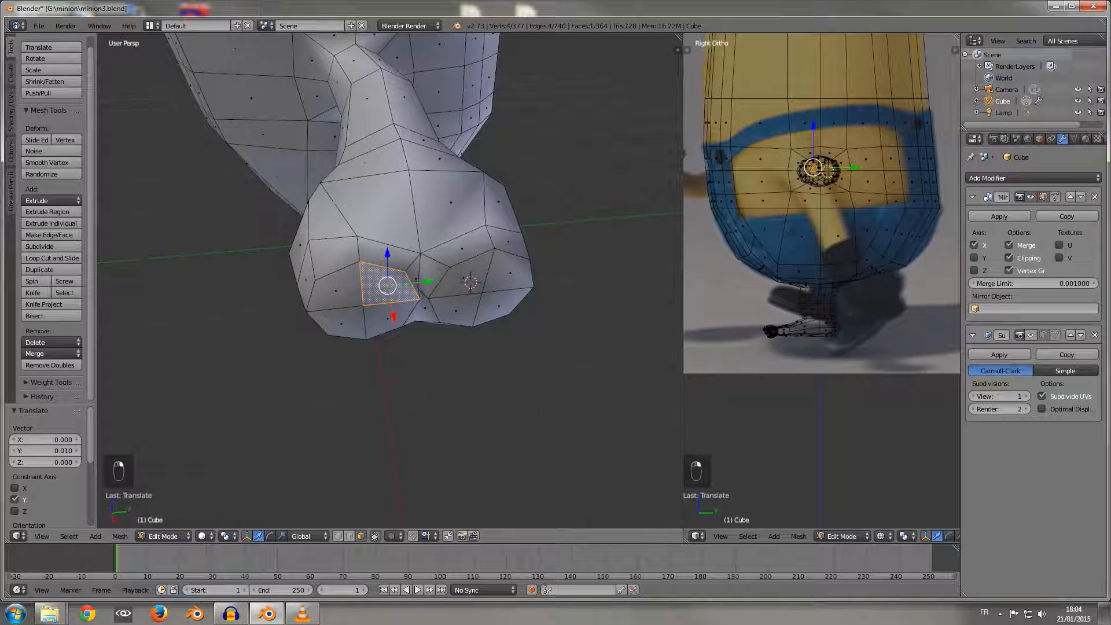
right_click(341, 322, "shift")
right_click(337, 291, "shift")
scroll(338, 291, "down", 2)
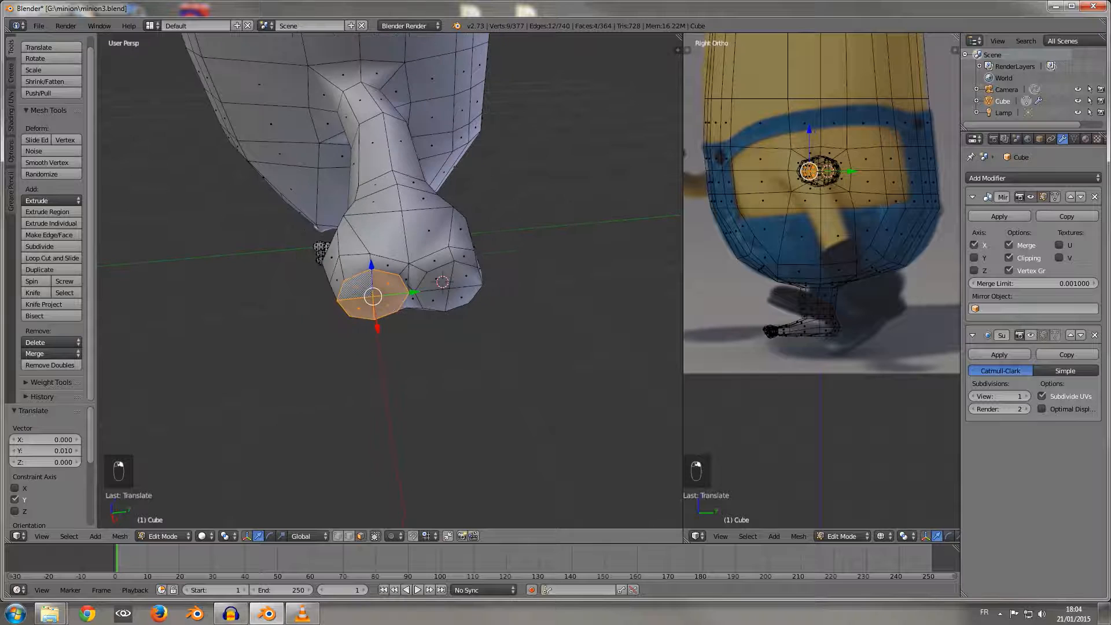
key("e")
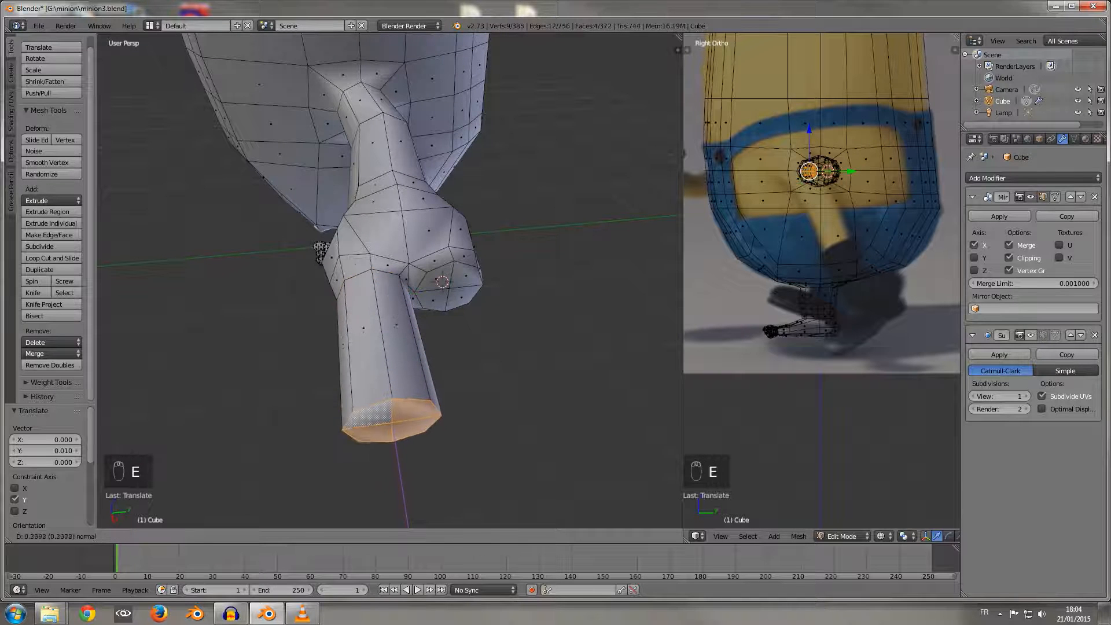
left_click(609, 384)
Step: Add two loop cuts around the extruded finger
middle_click_drag(609, 384, 630, 448)
scroll(620, 324, "down", 3)
scroll(619, 324, "up", 2)
key("ctrl+r")
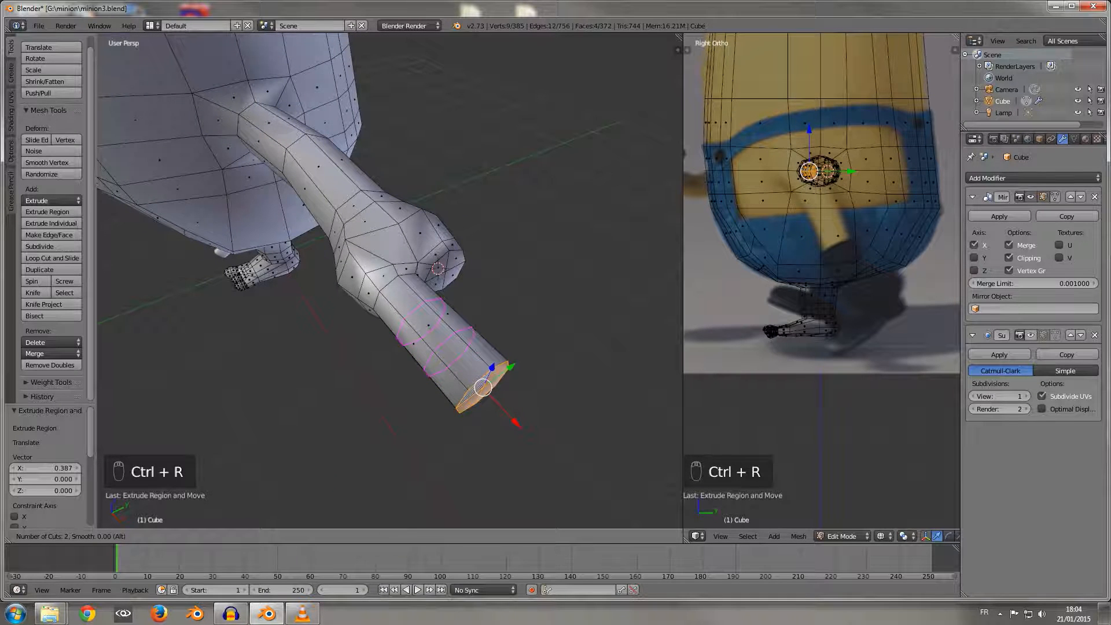
left_click(449, 350)
left_click(449, 350)
middle_click_drag(450, 351, 436, 289)
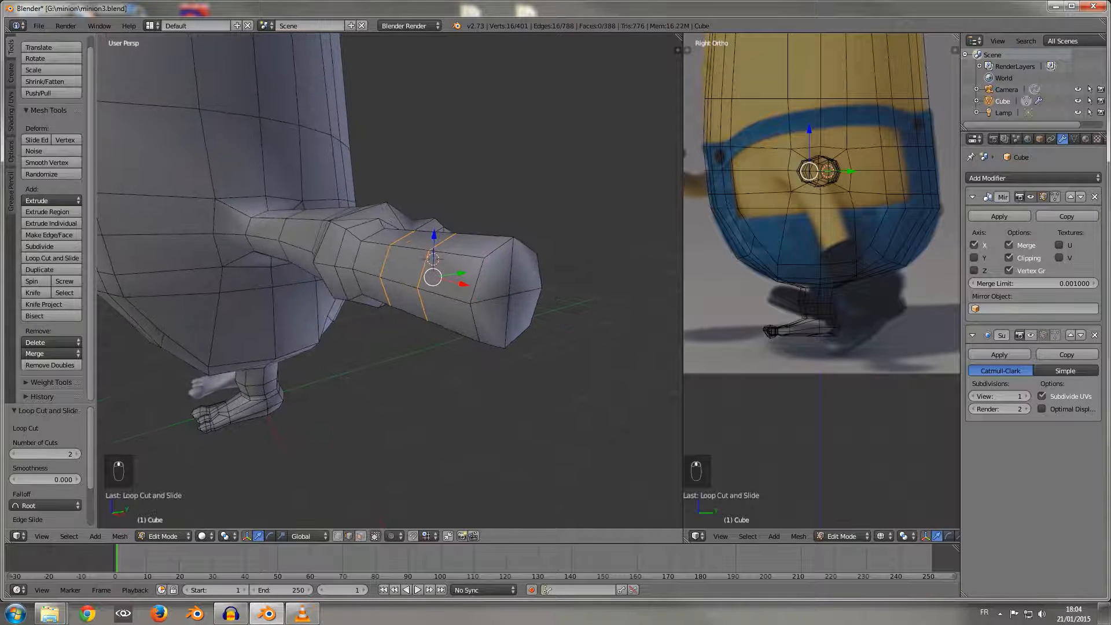
Step: Select the middle horizontal edges across the fingertip, move them outward along X and raise them 0.044 along Z
left_click(338, 536)
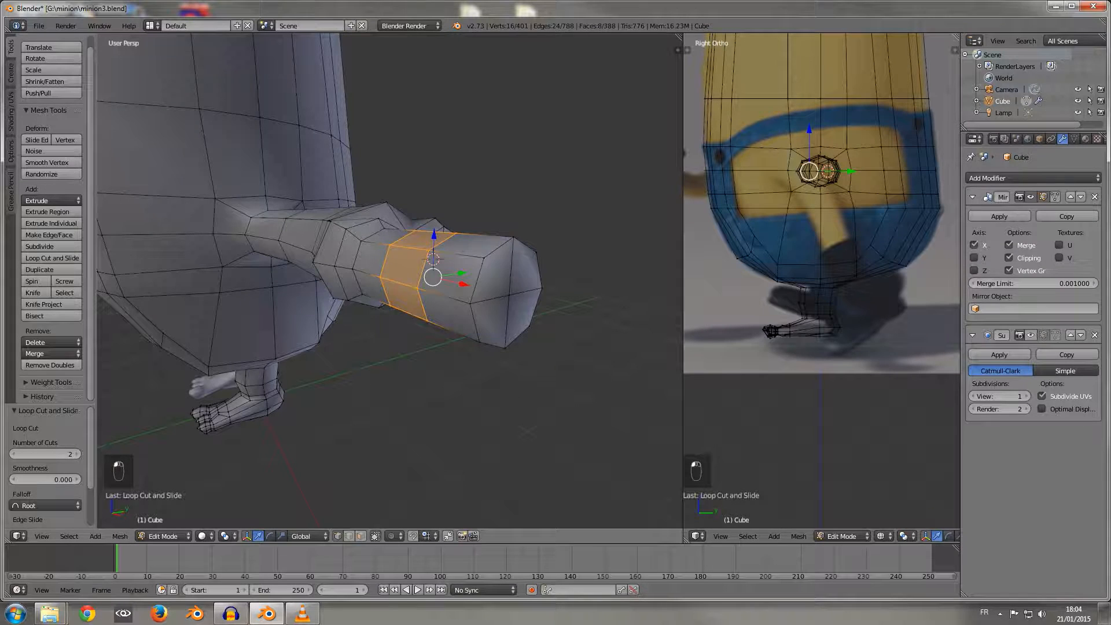
right_click(469, 303)
right_click(510, 295, "shift")
right_click(542, 288, "shift")
left_click_drag(539, 302, 563, 308)
left_click_drag(535, 259, 537, 231)
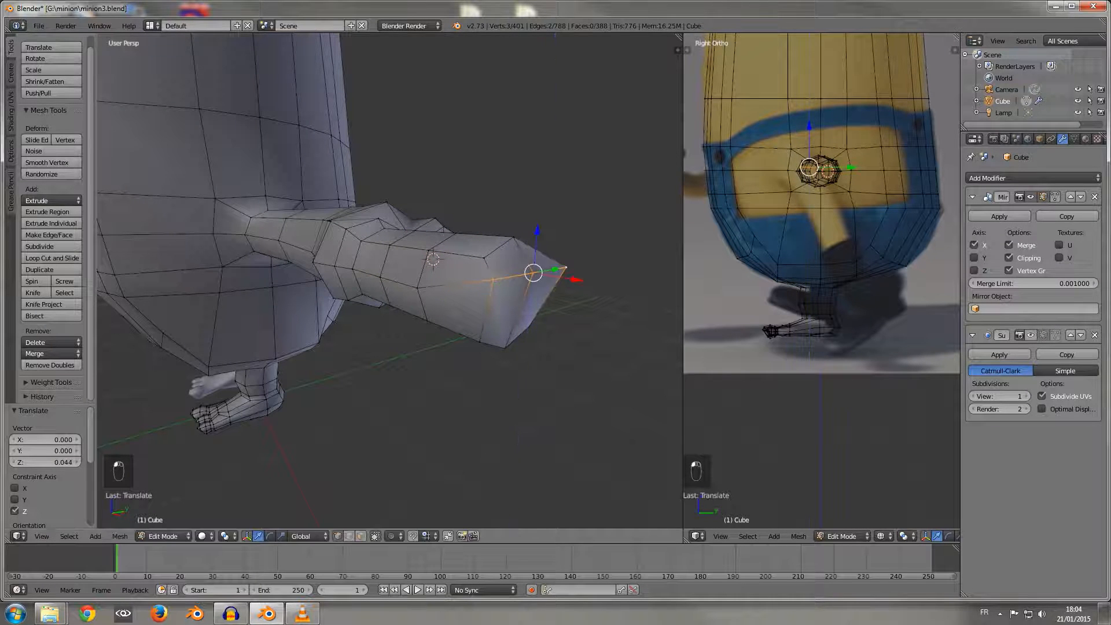
Step: Select the upper side edges of the fingertip and move them -0.034 along X
right_click(493, 281)
middle_click_drag(492, 282, 452, 320)
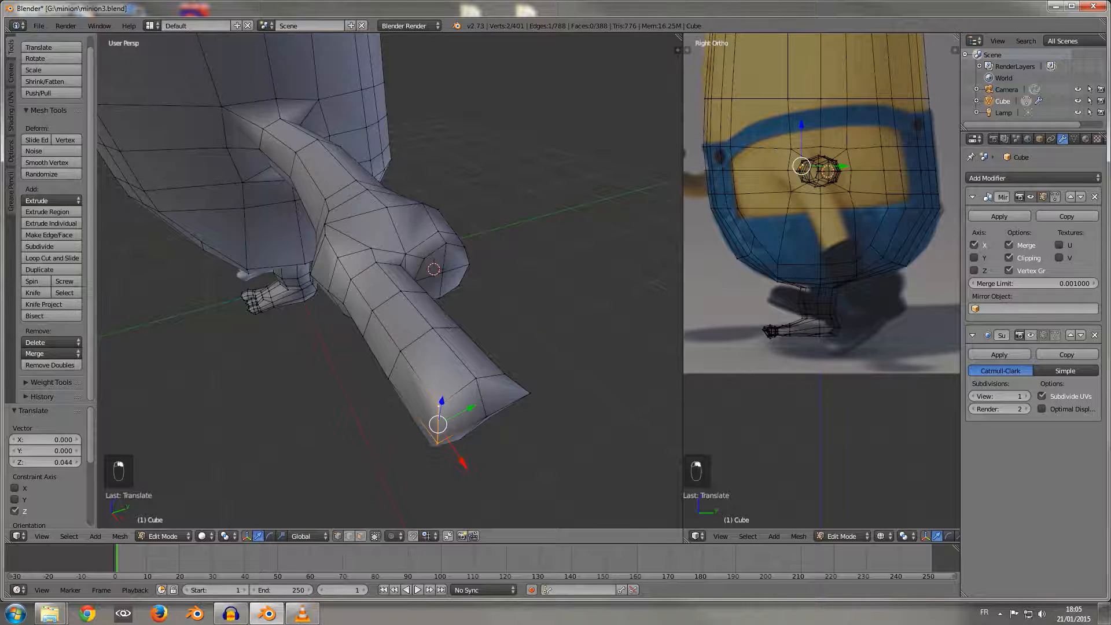
left_click_drag(509, 439, 494, 421)
middle_click_drag(493, 419, 561, 371)
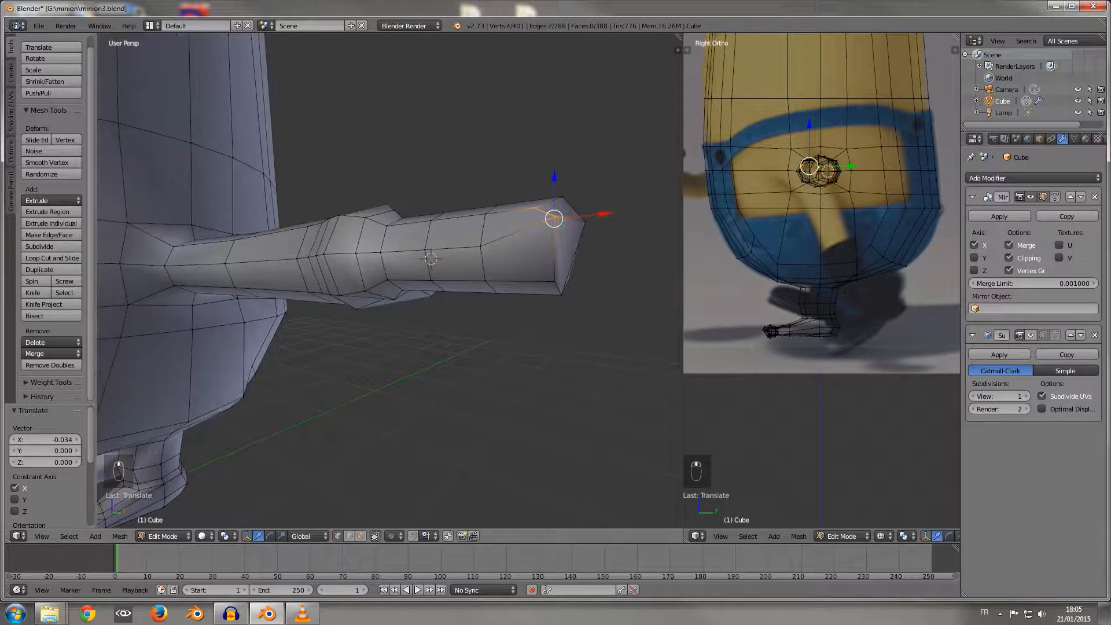
Step: Pull the fingertip's bottom edges back along X and raise them along Z by 0.034 and a further 0.009
right_click(554, 282)
middle_click_drag(554, 282, 524, 278)
left_click_drag(599, 306, 587, 305)
left_click_drag(540, 257, 541, 236)
middle_click_drag(540, 243, 460, 200)
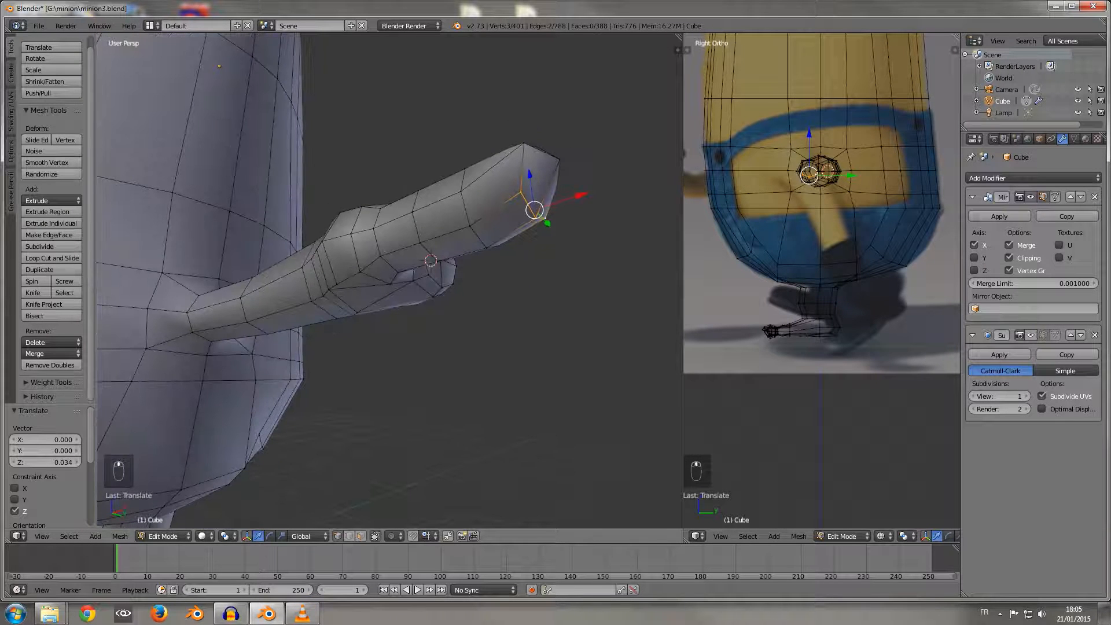
left_click_drag(529, 175, 528, 170)
Step: Raise the underside edges of the finger's outer edge loop 0.015 along Z
right_click(469, 225)
middle_click_drag(470, 225, 393, 209)
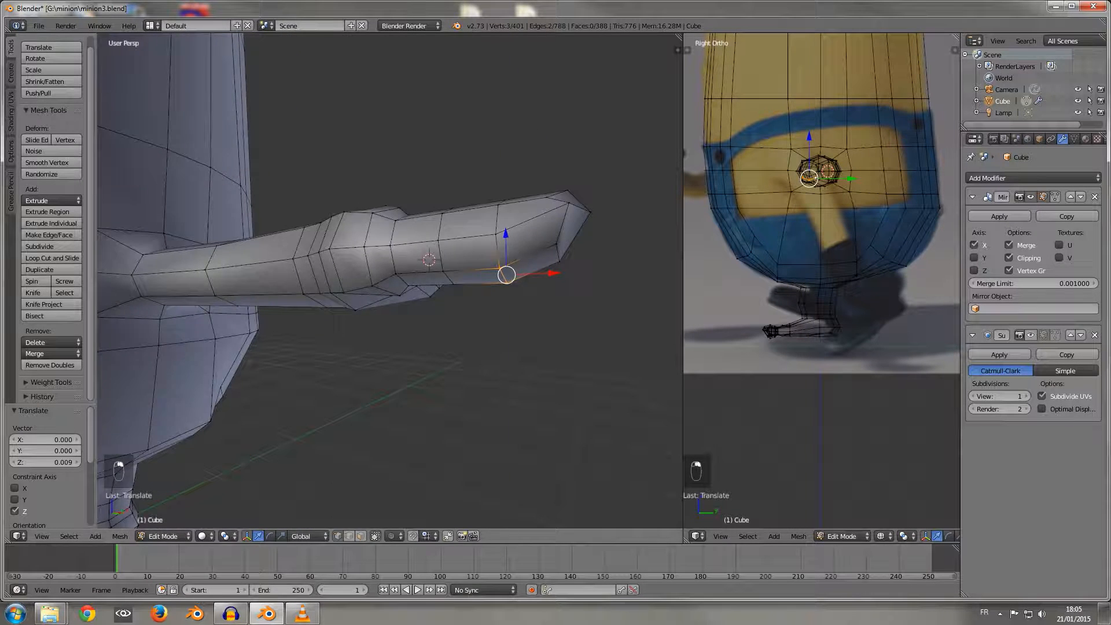
left_click_drag(505, 233, 505, 230)
Step: Select the four end faces of the finger and grow the selection three times along its length toward the palm
middle_click_drag(506, 229, 389, 306)
key("a")
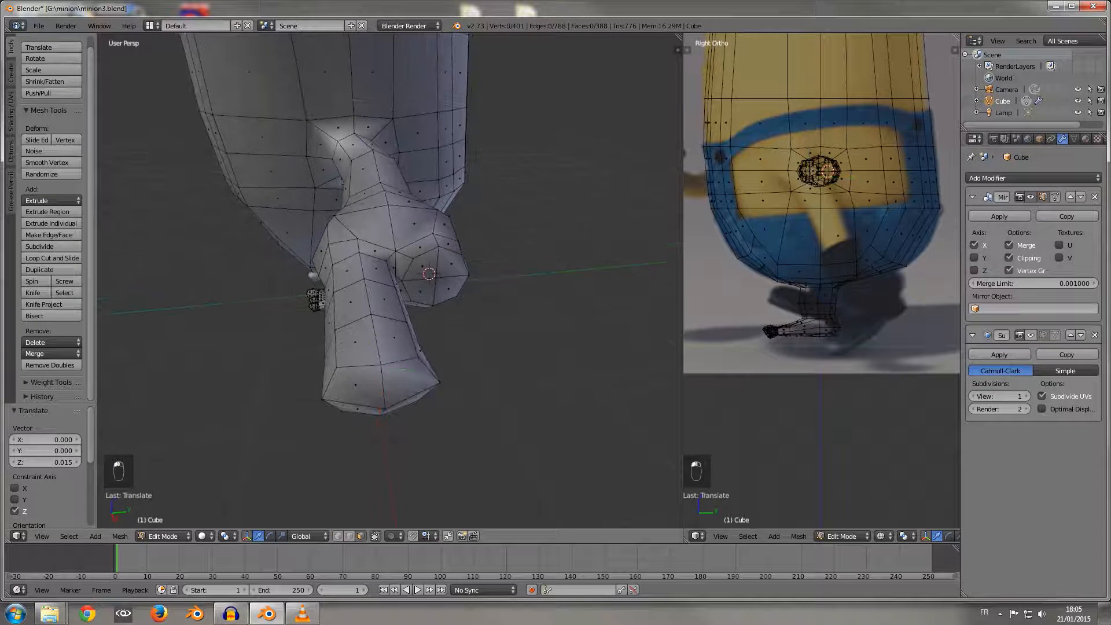
right_click(355, 384)
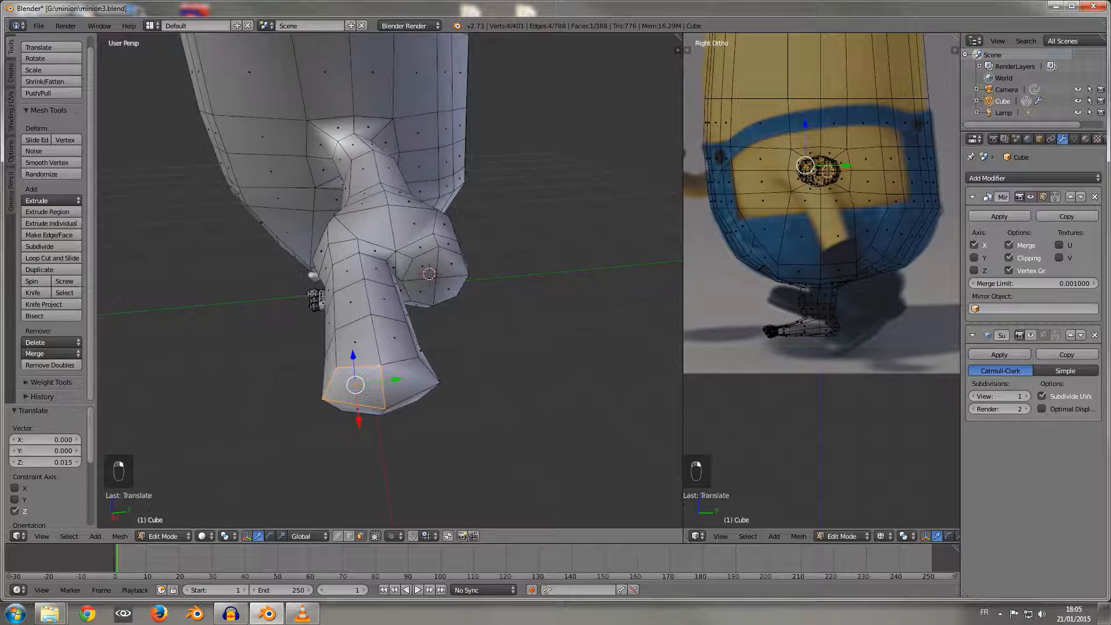
right_click(358, 409, "shift")
right_click(409, 383, "shift")
mouse_move(404, 400)
middle_mouse_down()
mouse_move(400, 347)
mouse_move(454, 397)
mouse_move(446, 407)
mouse_move(402, 400)
mouse_move(417, 399)
middle_mouse_up()
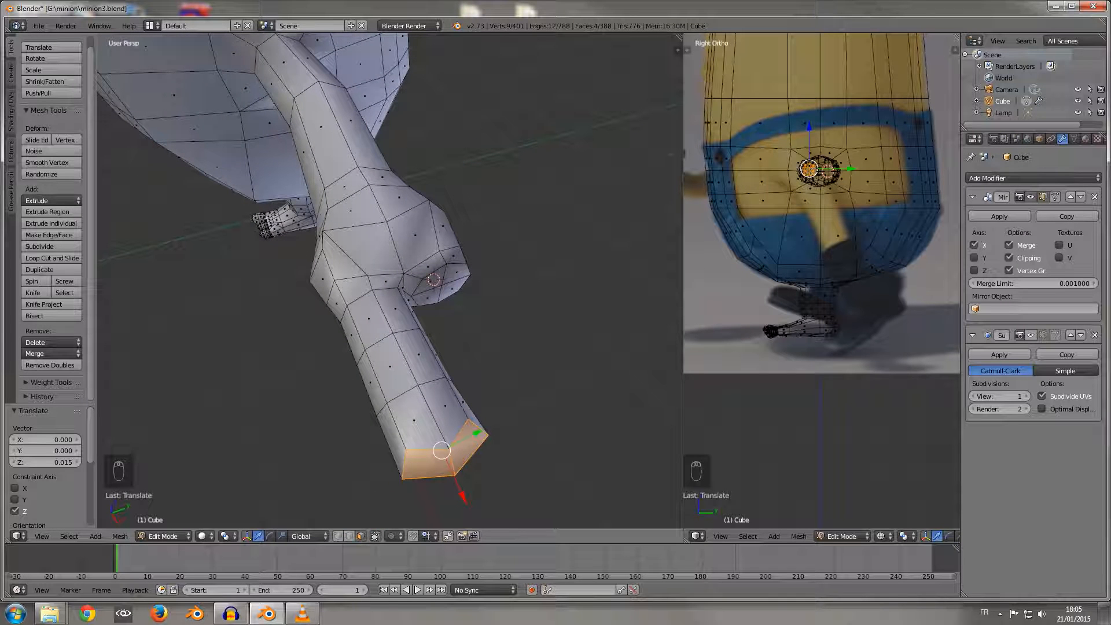
key("ctrl+KP_Add")
key("ctrl+KP_Add")
key("ctrl+KP_Add")
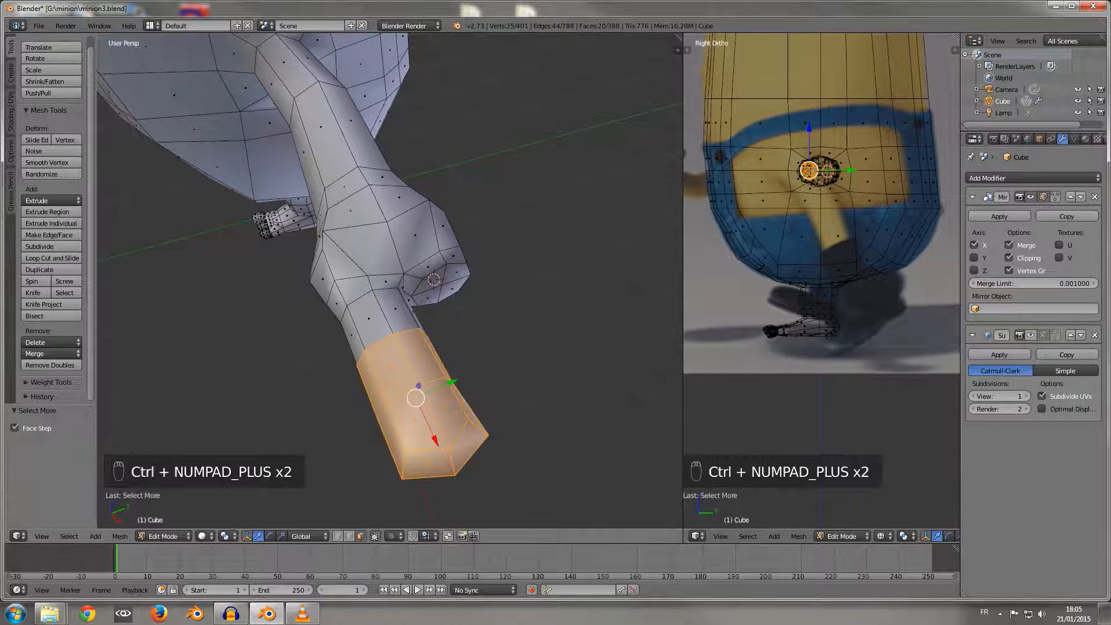
Step: Duplicate the selected finger faces and move the copy 0.540 along Y, clear of the hand
middle_click_drag(627, 273, 550, 282)
middle_click_drag(329, 366, 331, 209)
key("shift+d")
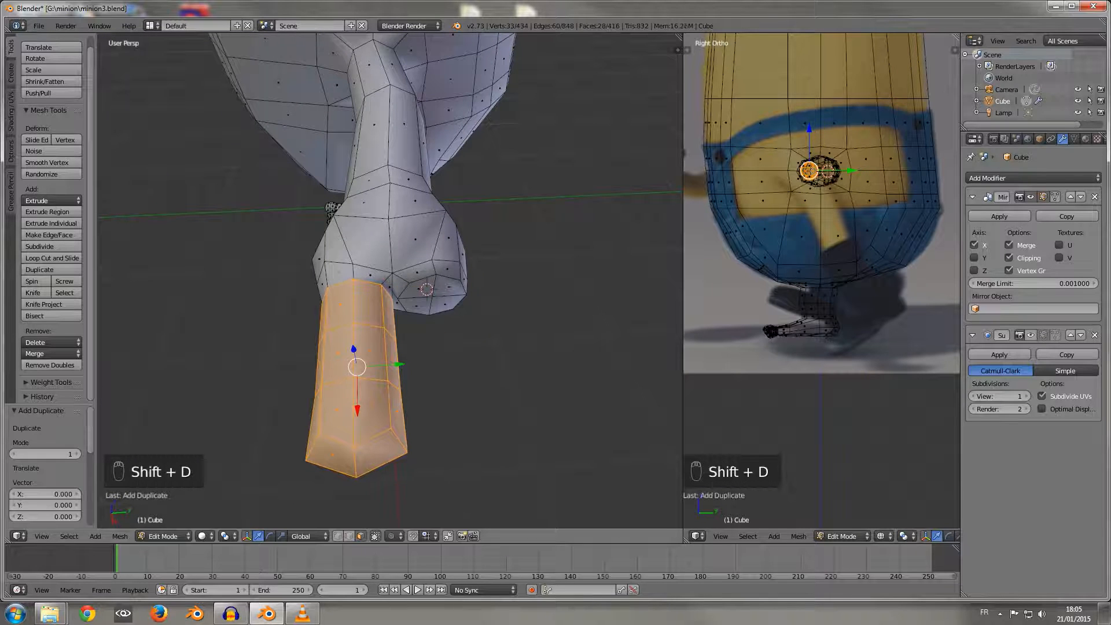
left_click_drag(398, 364, 630, 355)
Step: Select the four faces inside the palm's second inset and delete the faces to open a hole
middle_click_drag(630, 356, 599, 315)
right_click(414, 297)
right_click(415, 273, "shift")
right_click(445, 272, "shift")
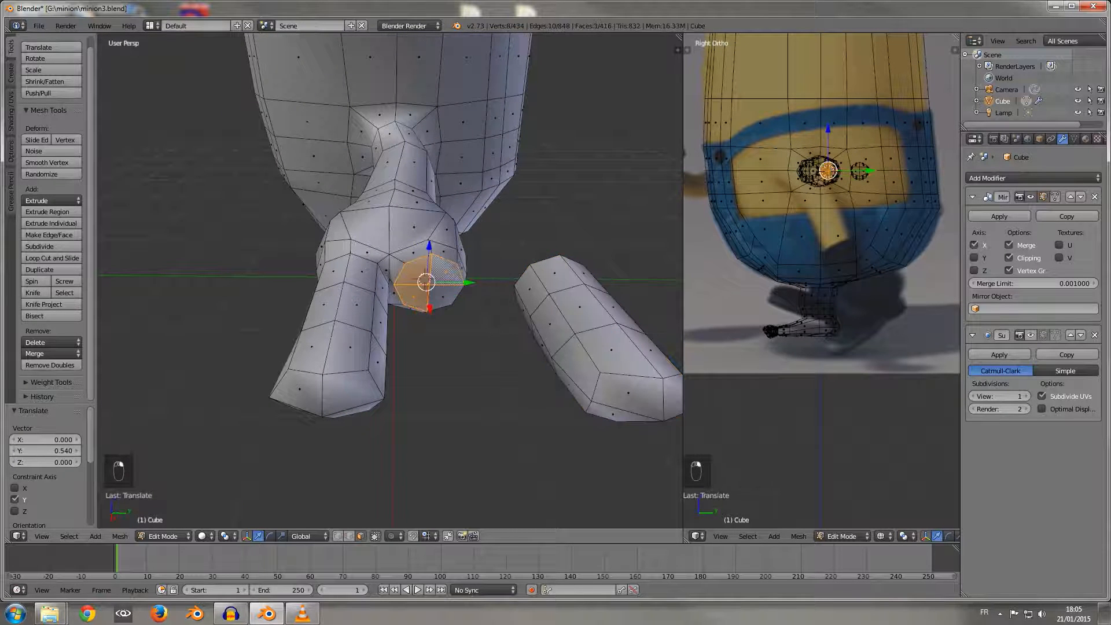
middle_click_drag(445, 297, 432, 324)
scroll(432, 324, "up", 1)
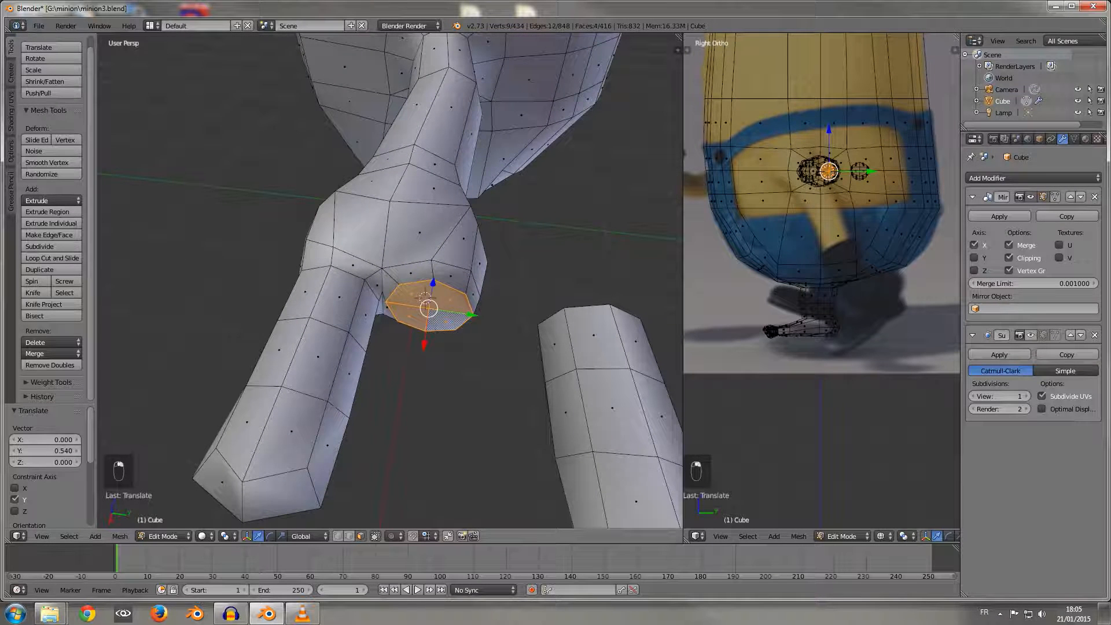
key("Delete")
left_click(400, 335)
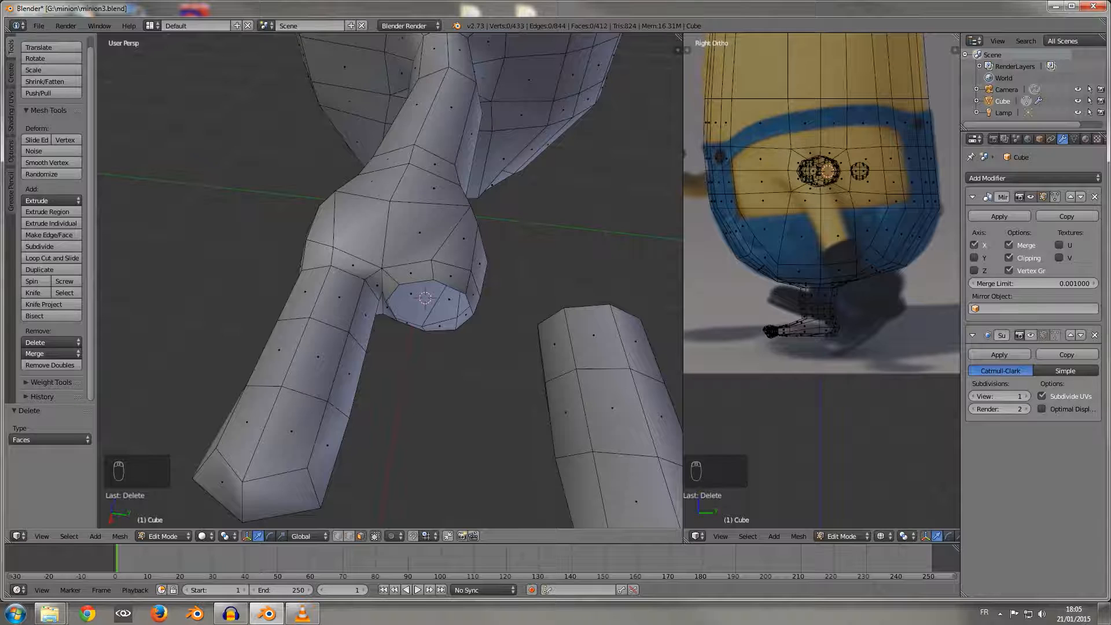
Step: Select the whole duplicated finger as linked geometry and move it -0.328 along Y onto the palm opening
key("l")
key("g")
key("y")
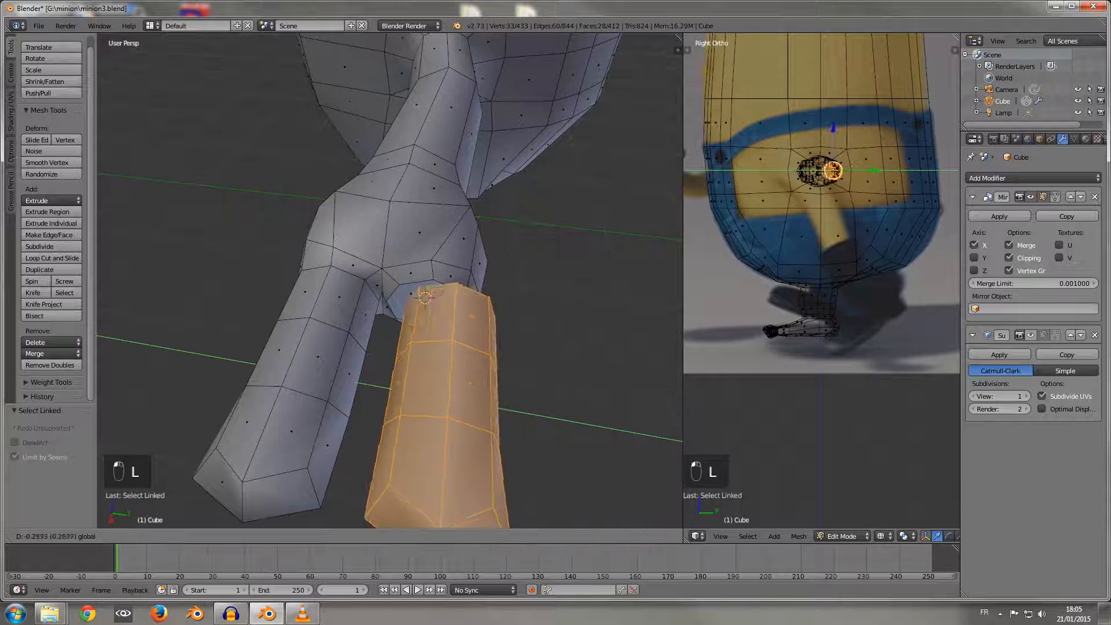
key("Return")
Step: Examine from several angles how the duplicated finger's base lines up with the palm opening
scroll(389, 281, "up", 6)
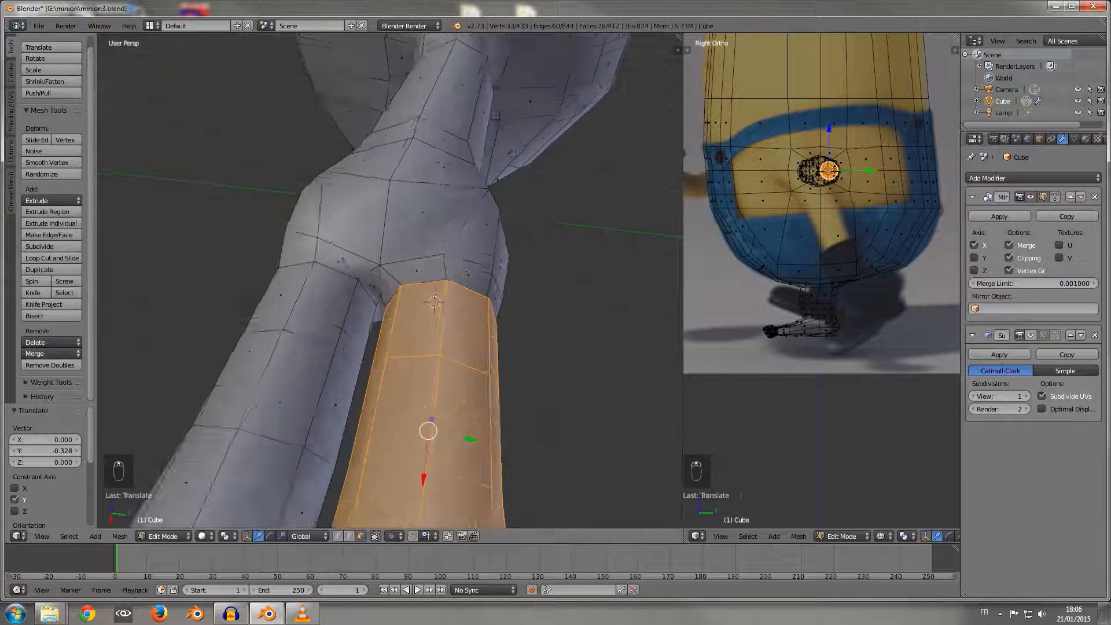
middle_click_drag(552, 277, 497, 299, "shift")
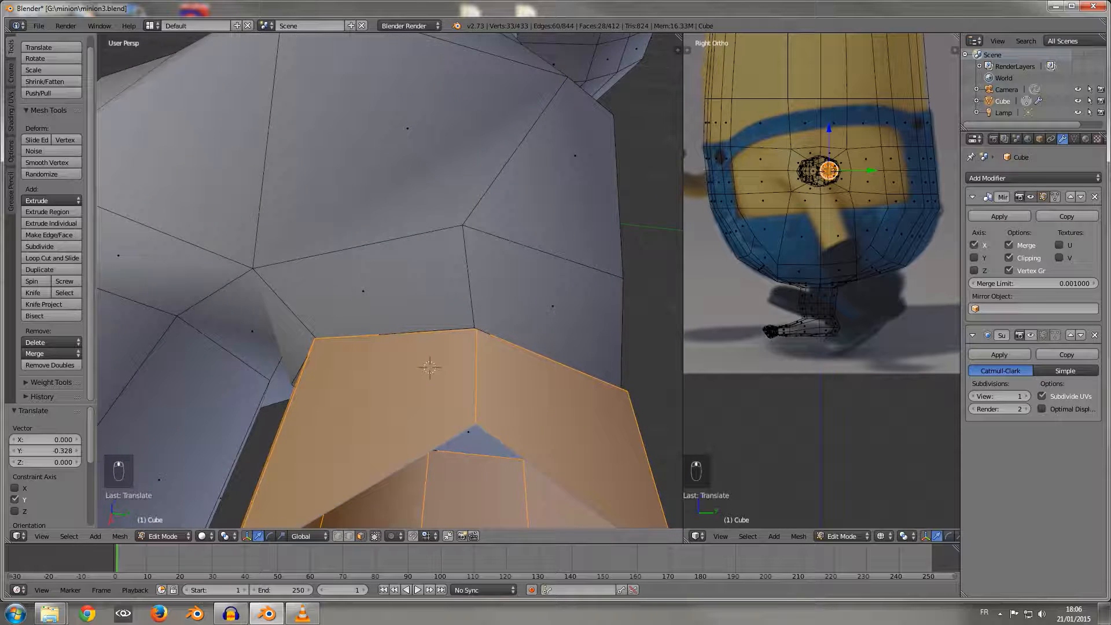
scroll(498, 299, "down", 1)
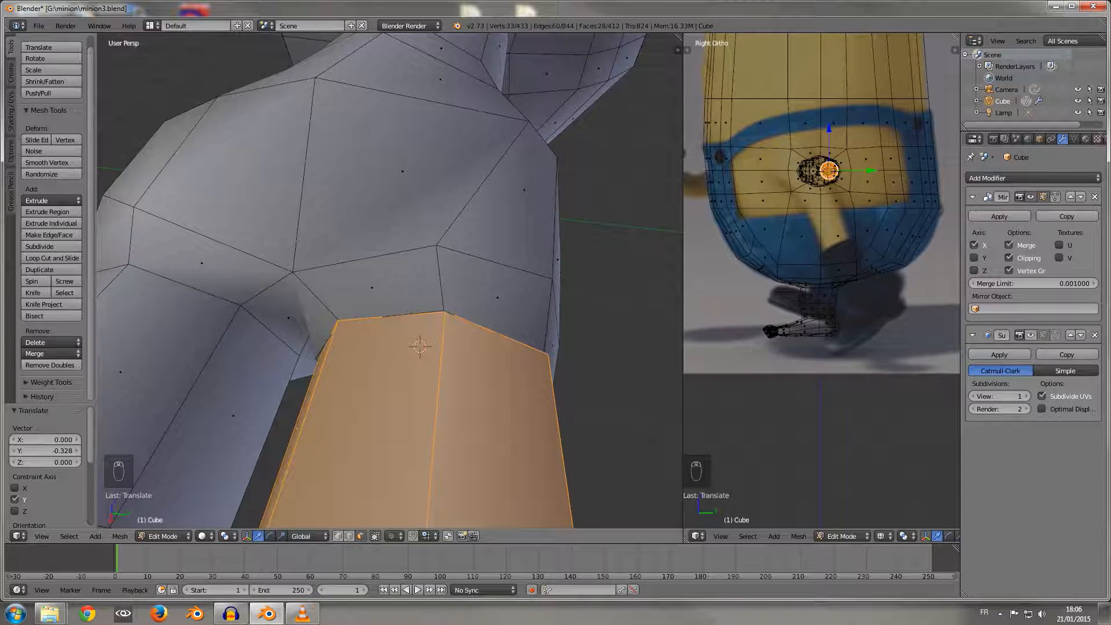
middle_click_drag(400, 301, 382, 330)
scroll(353, 341, "up", 2)
scroll(353, 341, "down", 2)
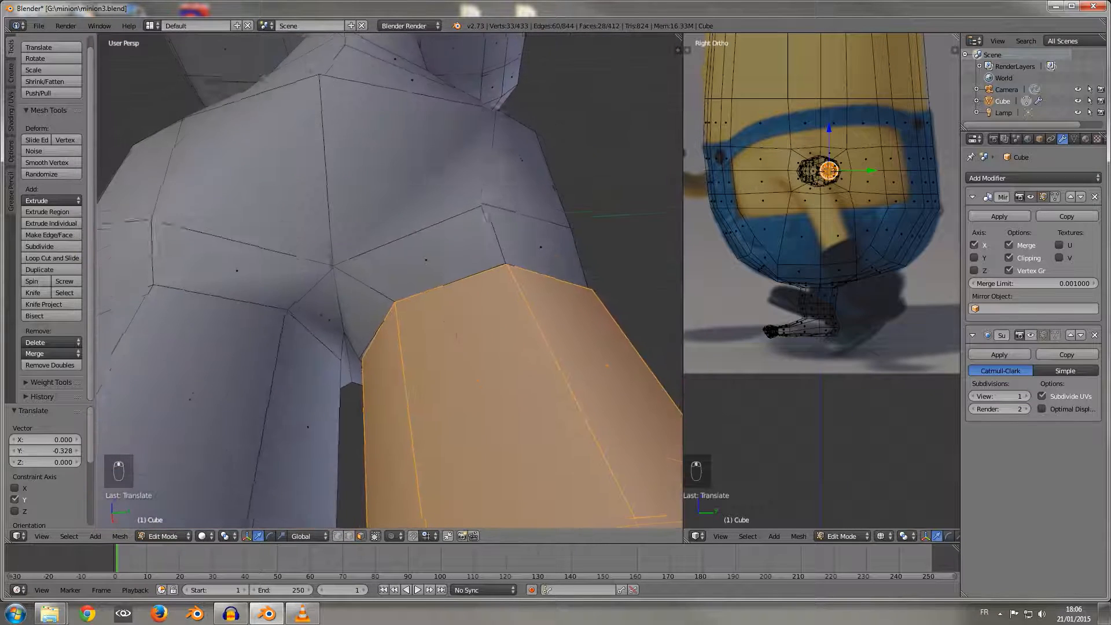
scroll(390, 280, "up", 2)
scroll(390, 280, "down", 2)
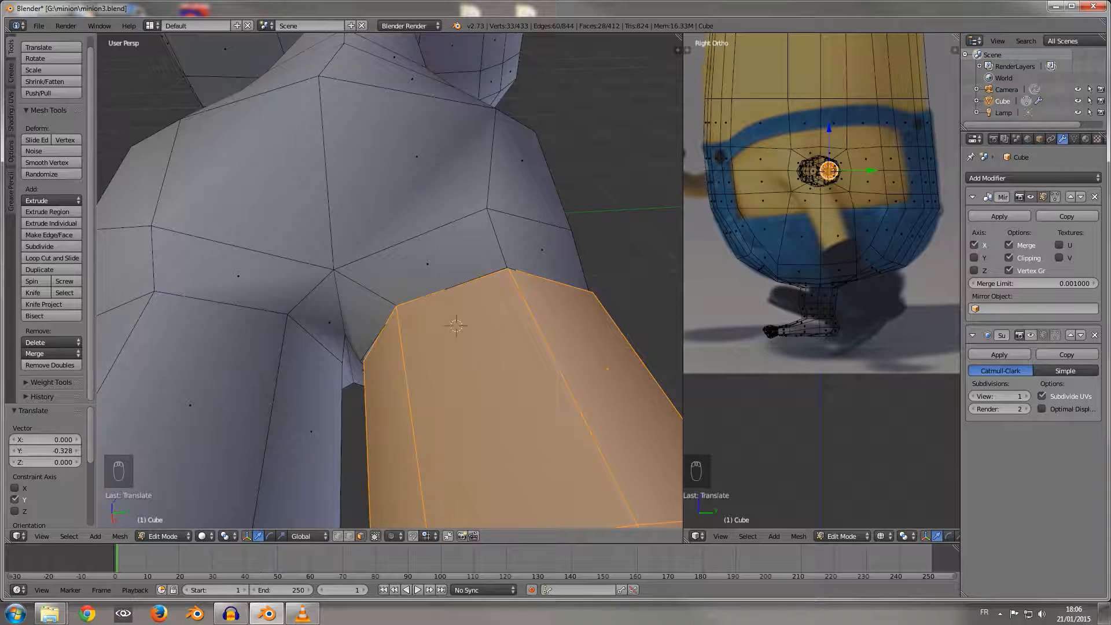
Step: Switch to wireframe, box-select the overlapping vertex pair at the top of the finger-palm joint and merge it at center
key("z")
middle_click_drag(405, 295, 306, 291)
key("a")
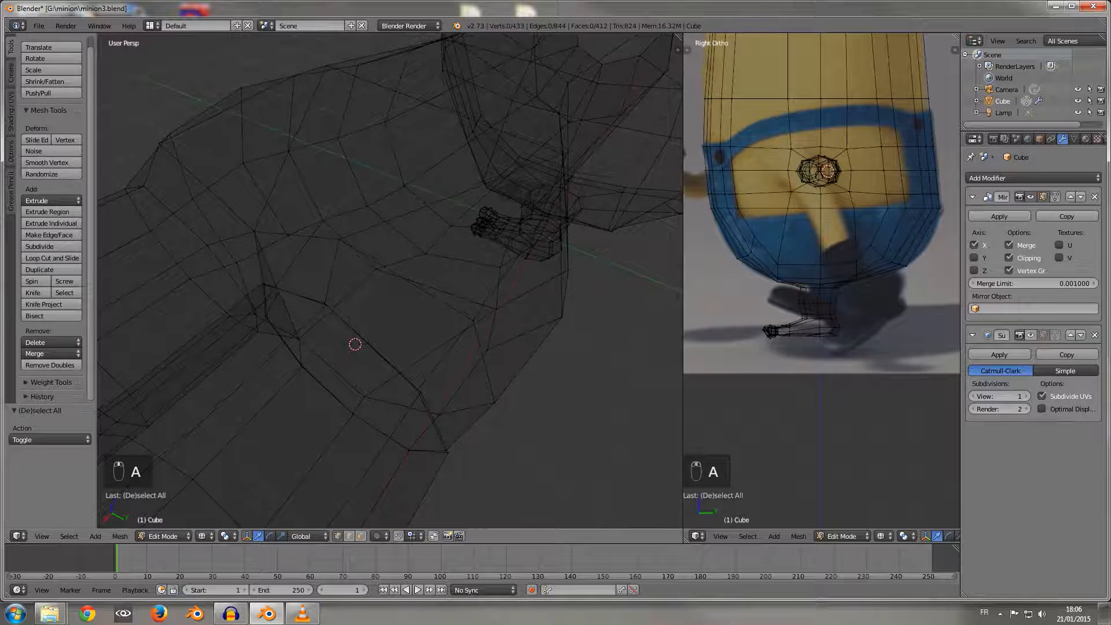
key("b")
left_click_drag(318, 290, 336, 318)
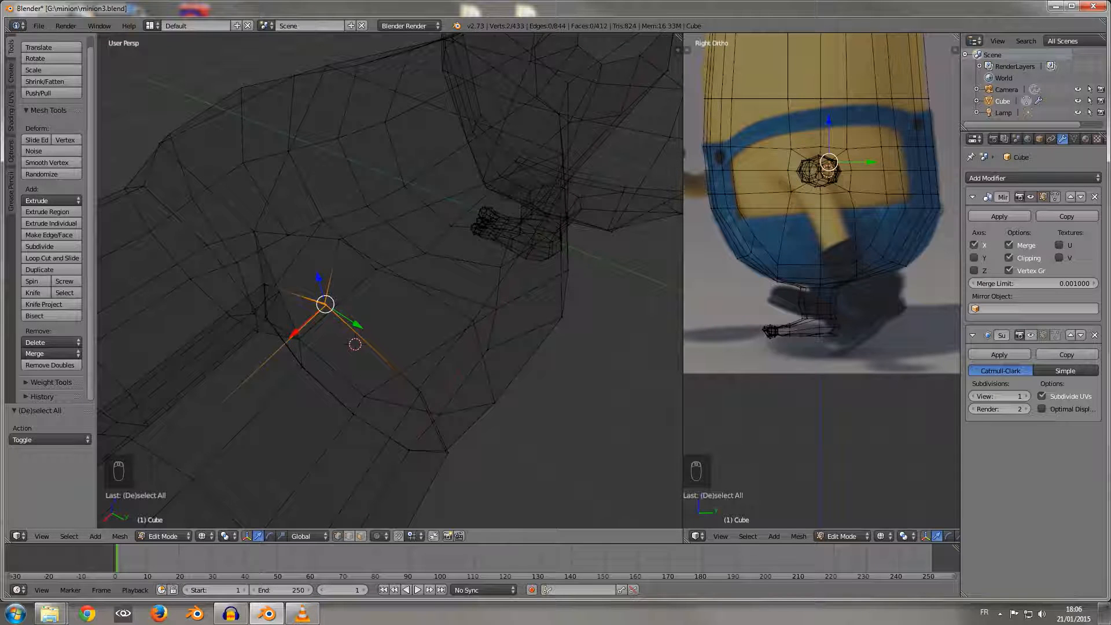
key("alt+m")
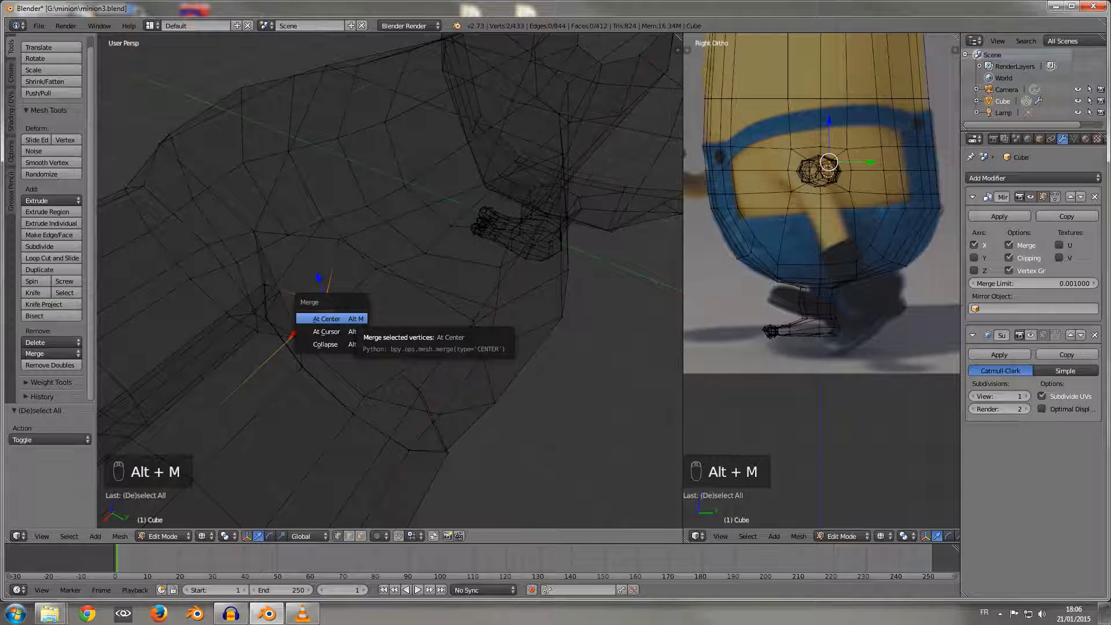
scroll(390, 280, "up", 2)
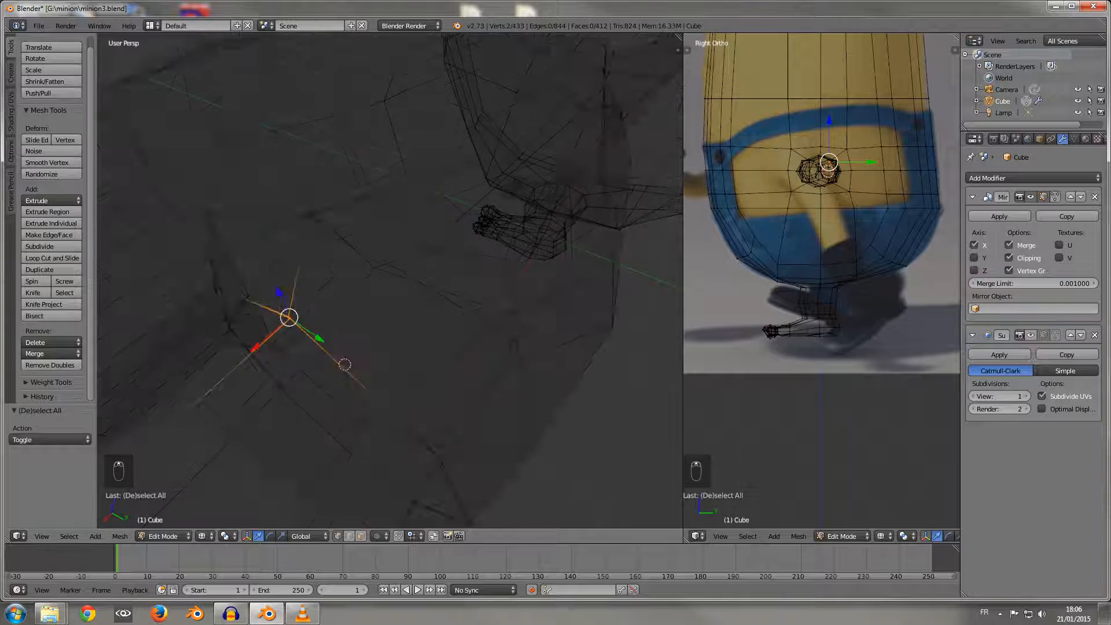
scroll(390, 281, "down", 3)
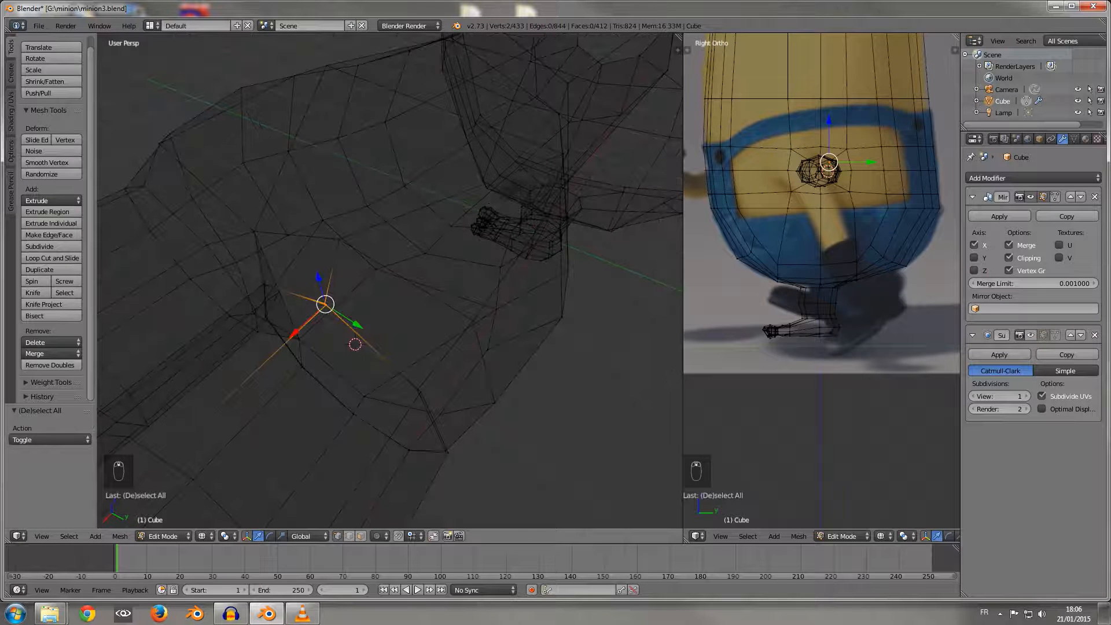
key("alt+m")
left_click(333, 312)
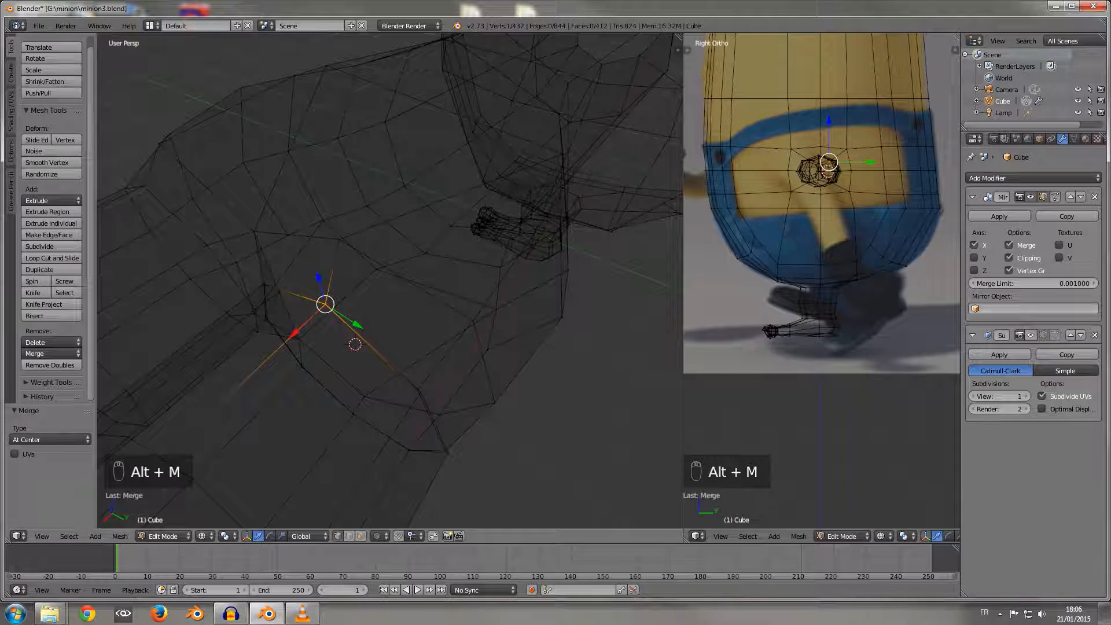
Step: Merge the overlapping vertex pairs at the upper +Y corner and +Y side of the finger-palm joint, each at last
right_click(417, 388)
right_click(421, 394, "shift")
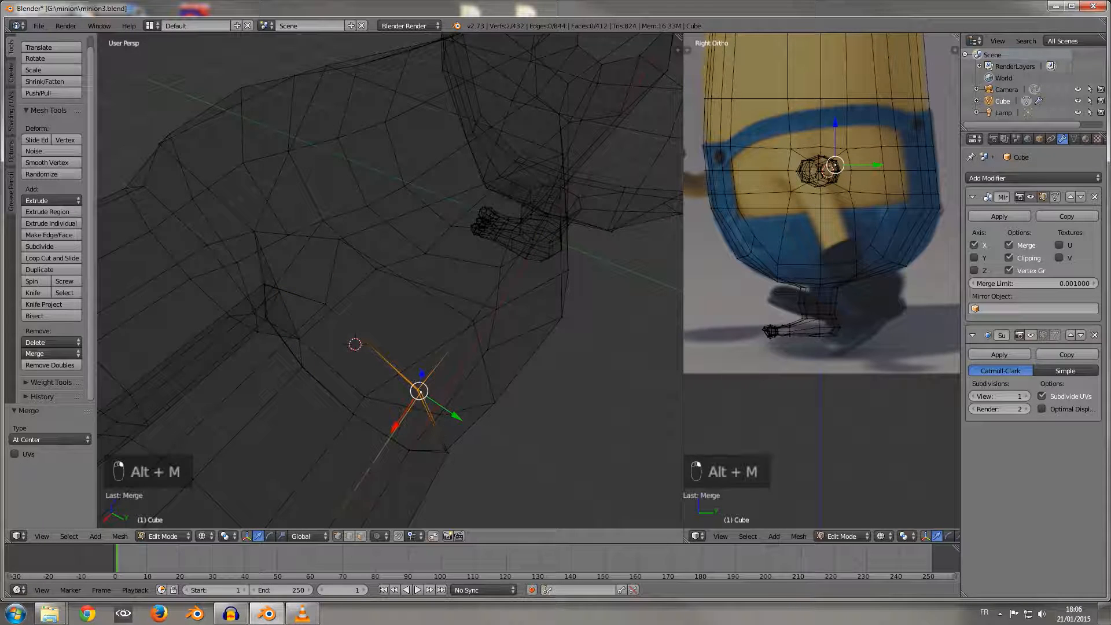
key("alt+m")
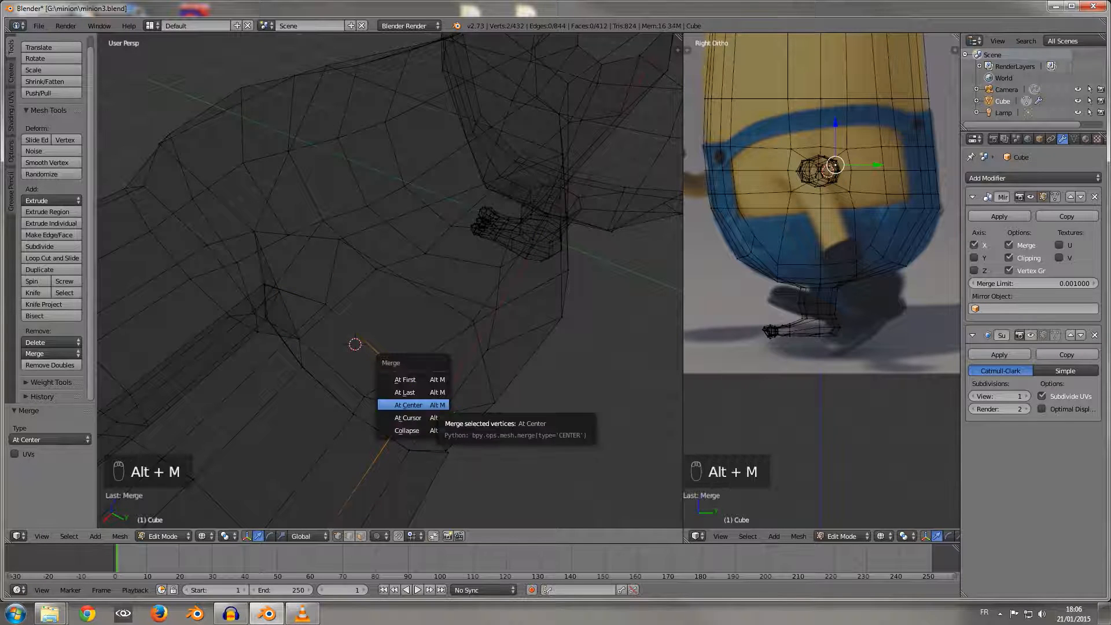
left_click(414, 391)
middle_click_drag(414, 392, 405, 330)
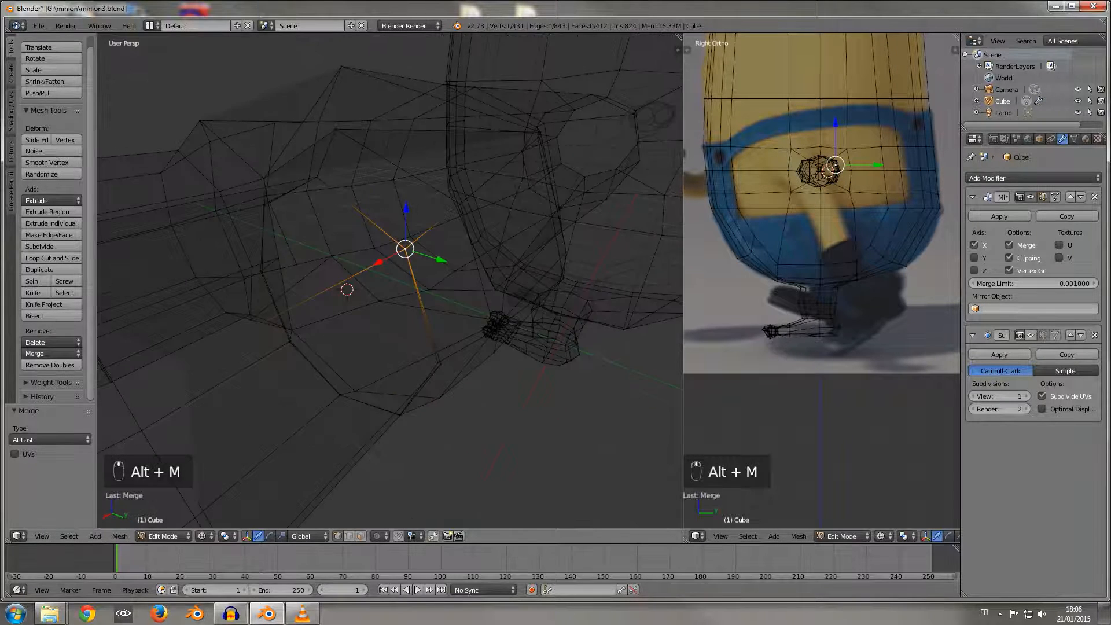
left_click(440, 364)
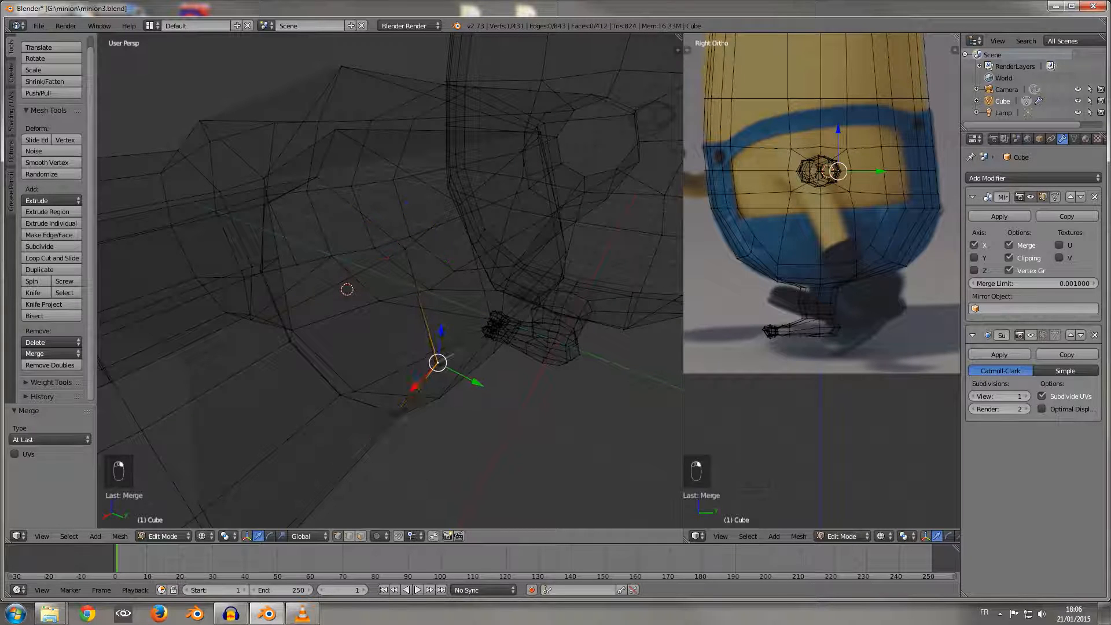
left_click(438, 362, "shift")
key("alt+m")
left_click(438, 375)
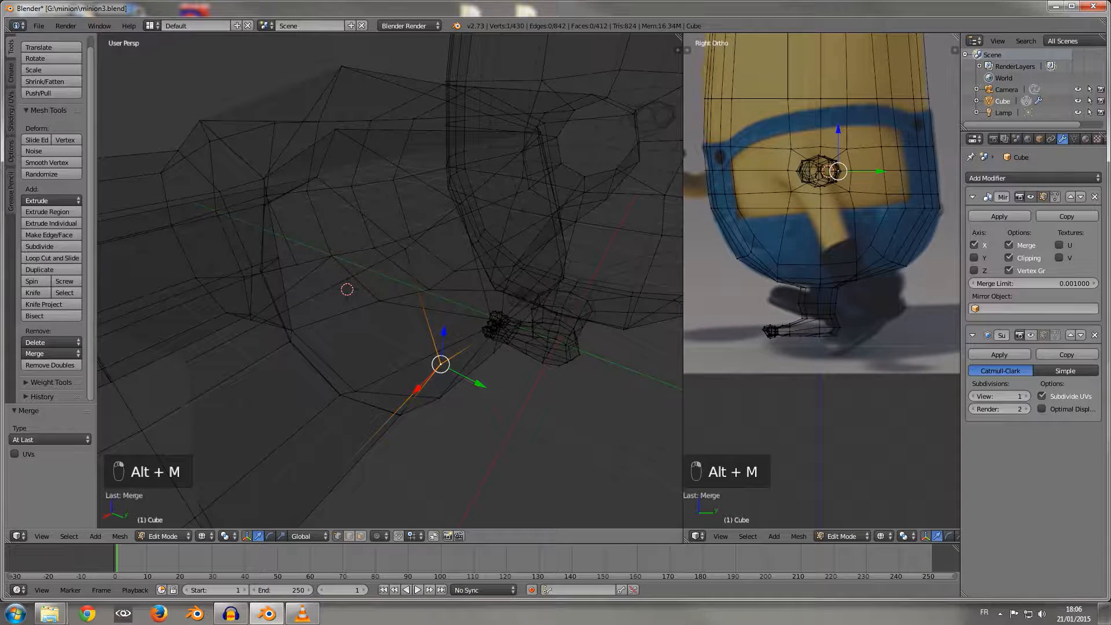
Step: Merge the overlapping vertex pairs at the lower +Y corner and bottom of the finger-palm joint, each at last
middle_click_drag(439, 374, 424, 299)
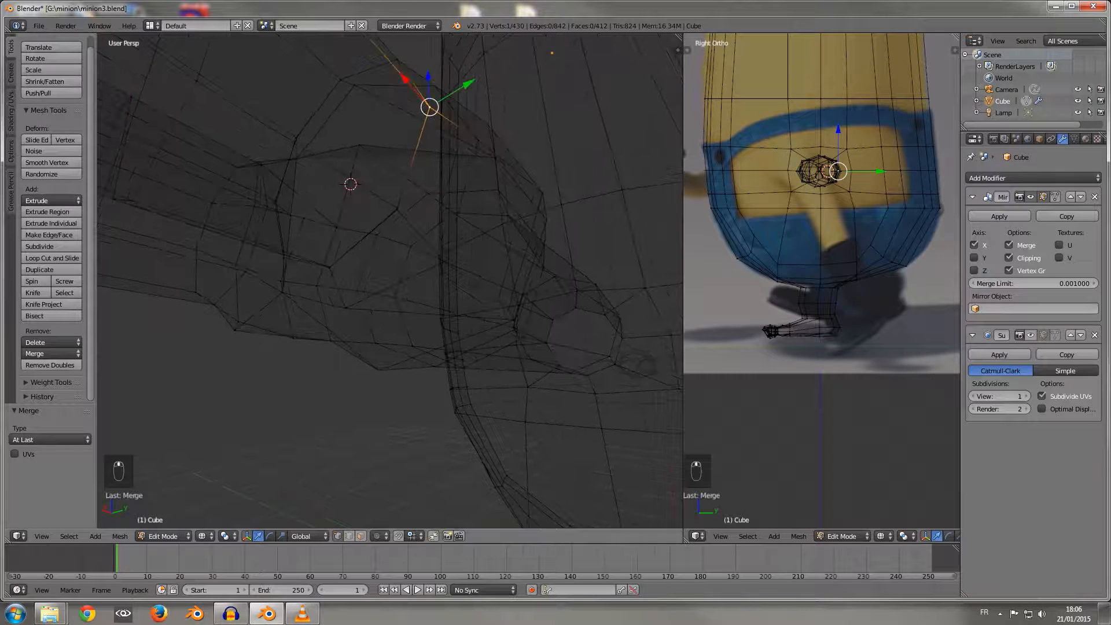
right_click(397, 209)
right_click(397, 209, "shift")
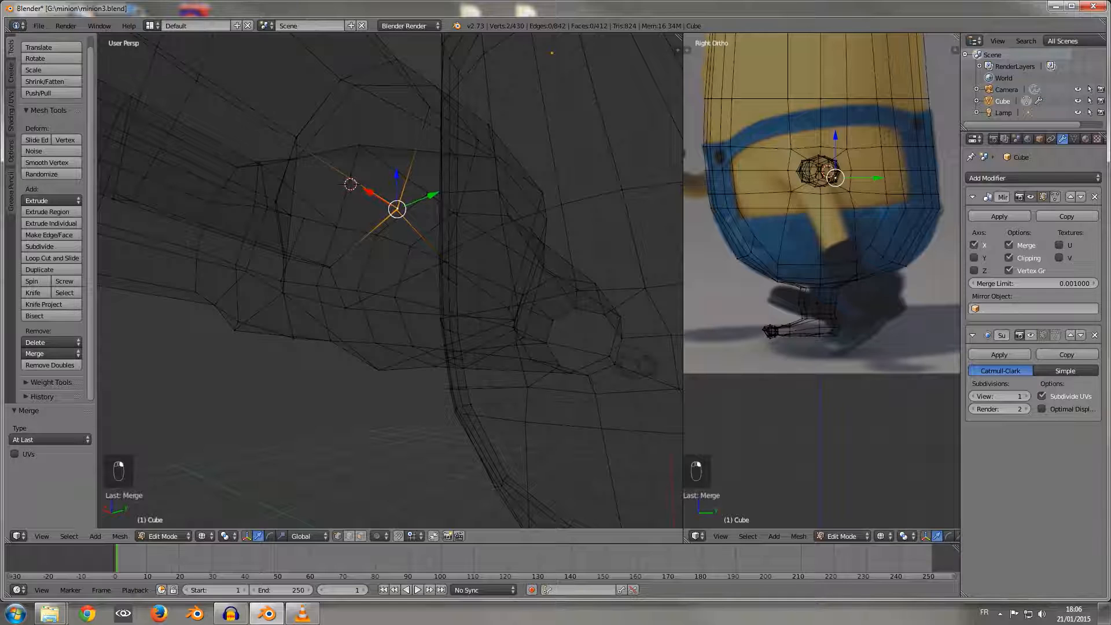
key("alt+m")
left_click(394, 210)
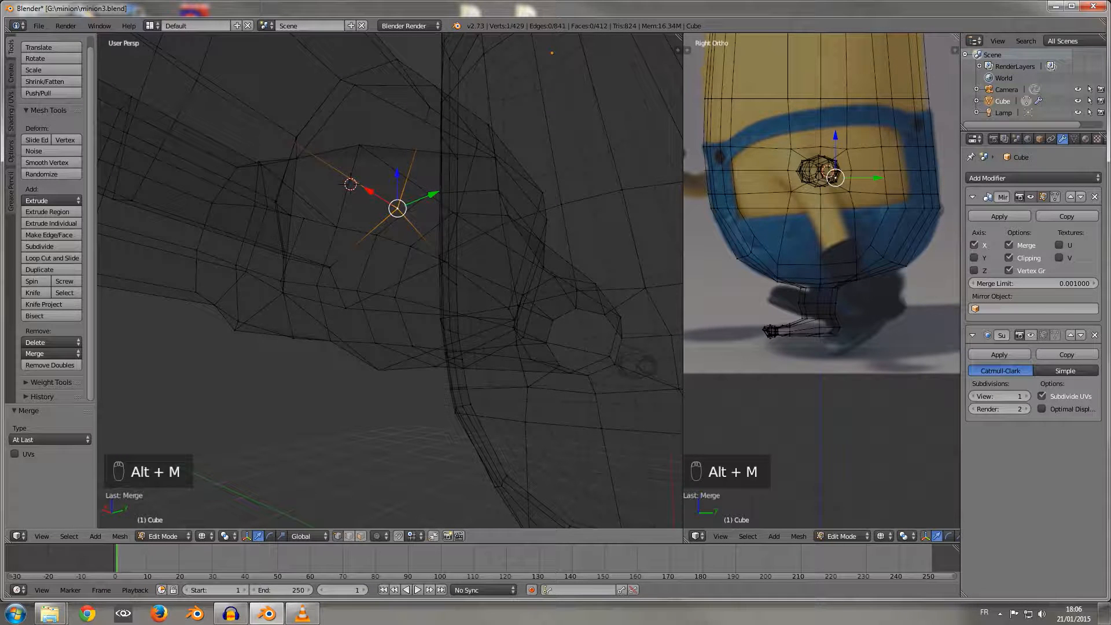
middle_click_drag(394, 209, 494, 130)
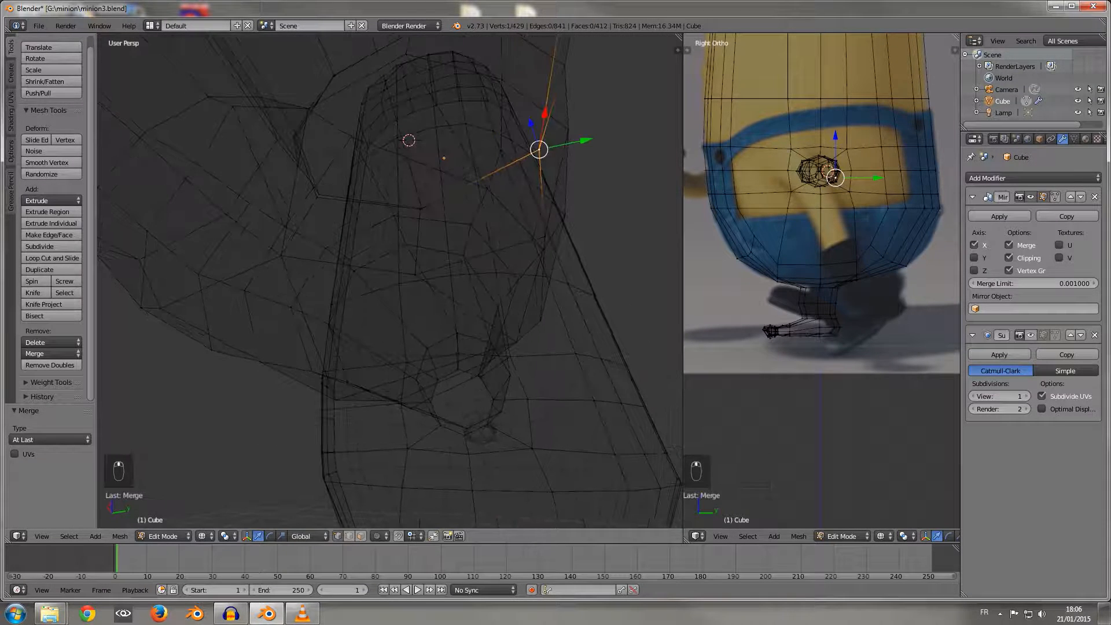
right_click(422, 208)
right_click(420, 210, "shift")
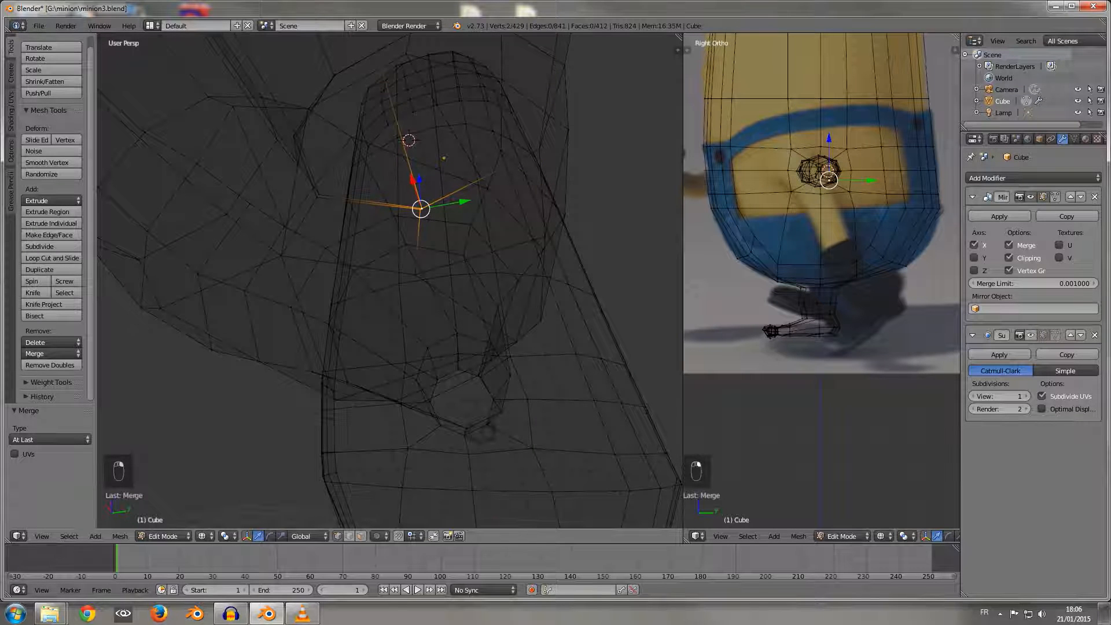
key("alt+m")
left_click(421, 210)
Step: Merge the overlapping vertex pairs at the lower inner corner and inner side of the finger-palm joint, each at last
middle_click_drag(421, 210, 532, 262)
right_click(429, 215)
right_click(430, 212, "shift")
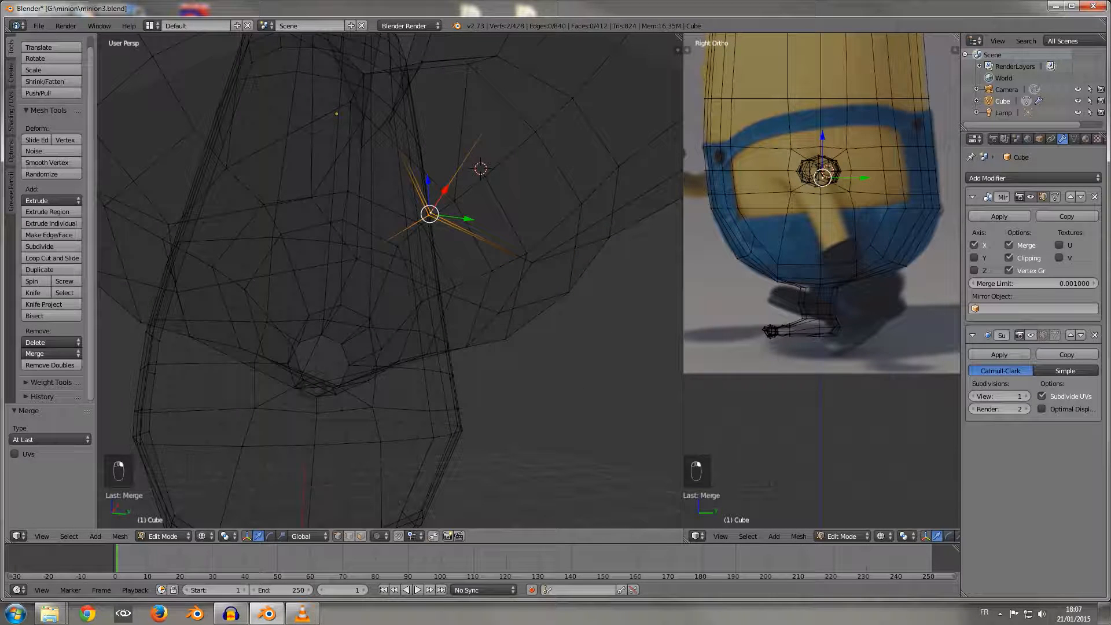
key("alt+m")
left_click(430, 213)
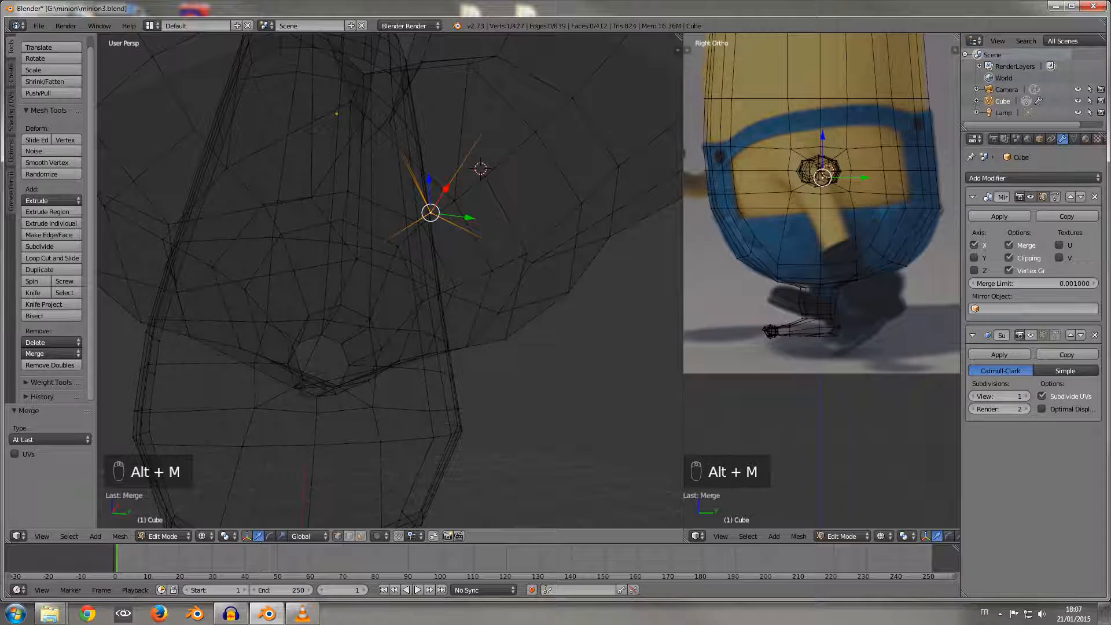
right_click(385, 122)
right_click(390, 122, "shift")
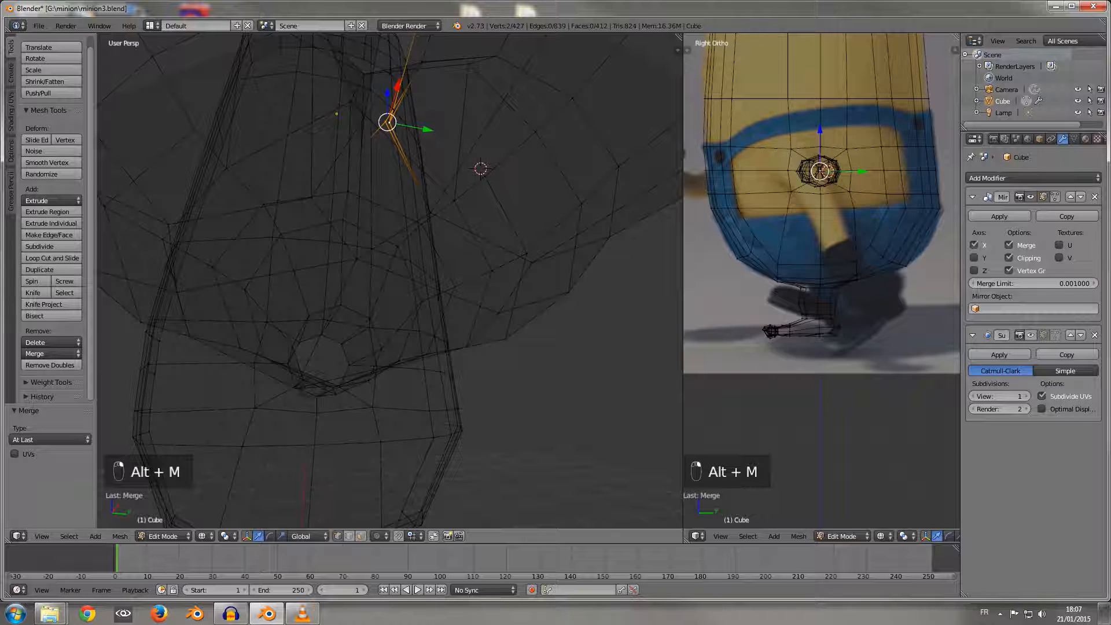
key("alt+m")
left_click(388, 124)
Step: Merge the remaining overlapping vertex pair on the upper inner side of the finger-palm joint at last
middle_click_drag(389, 124, 427, 232)
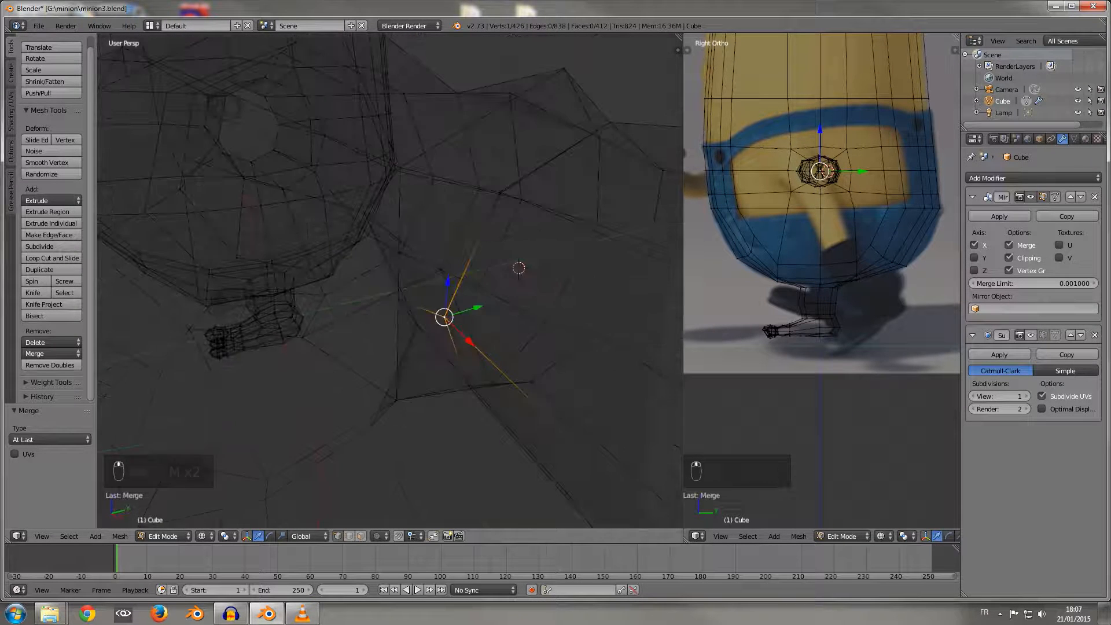
right_click(500, 192)
right_click(500, 193, "shift")
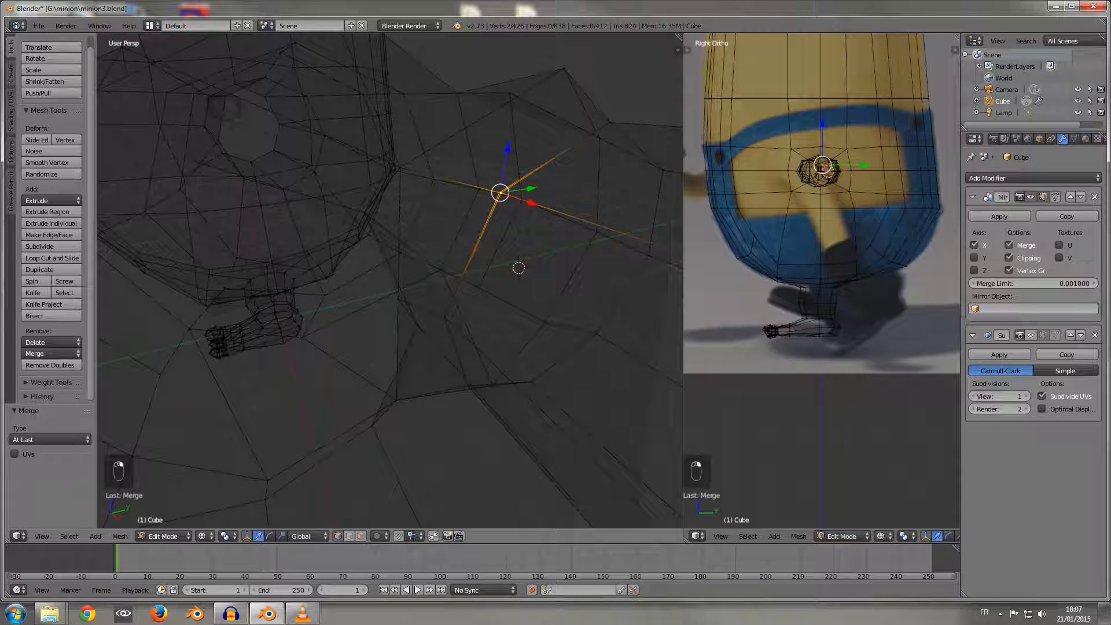
key("alt+m")
left_click(500, 193)
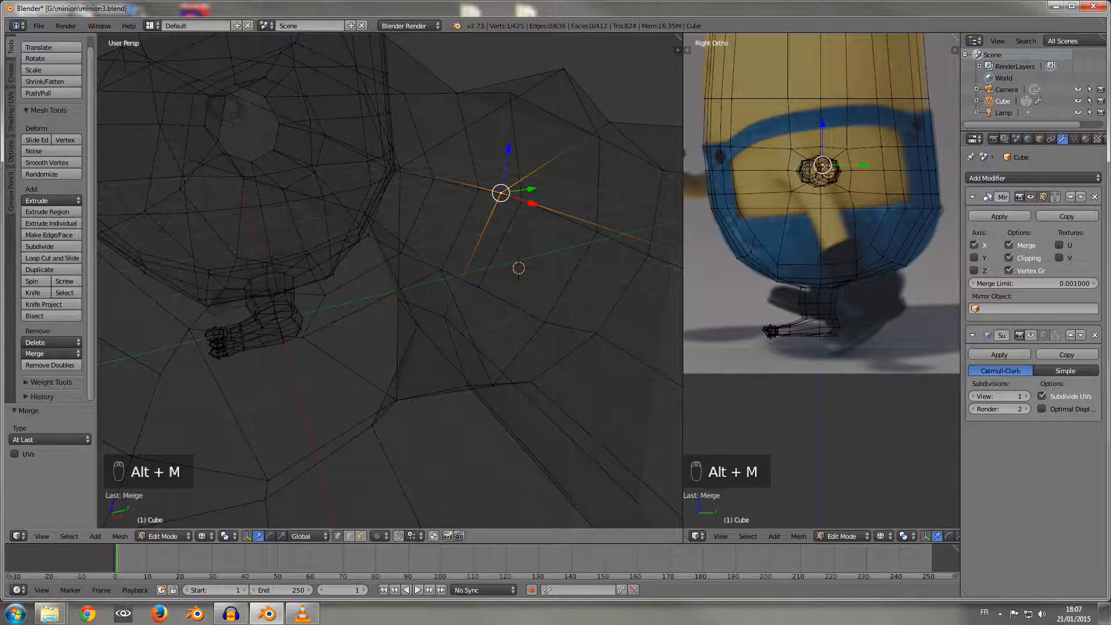
Step: Return to solid shading, select the edge loop at the base of the +Y finger and snap the 3D cursor to it
key("z")
scroll(501, 194, "down", 6)
middle_click_drag(500, 193, 353, 185)
scroll(523, 243, "up", 4)
scroll(521, 223, "down", 3)
scroll(454, 273, "up", 2)
right_click(415, 270, "alt")
key("shift+s")
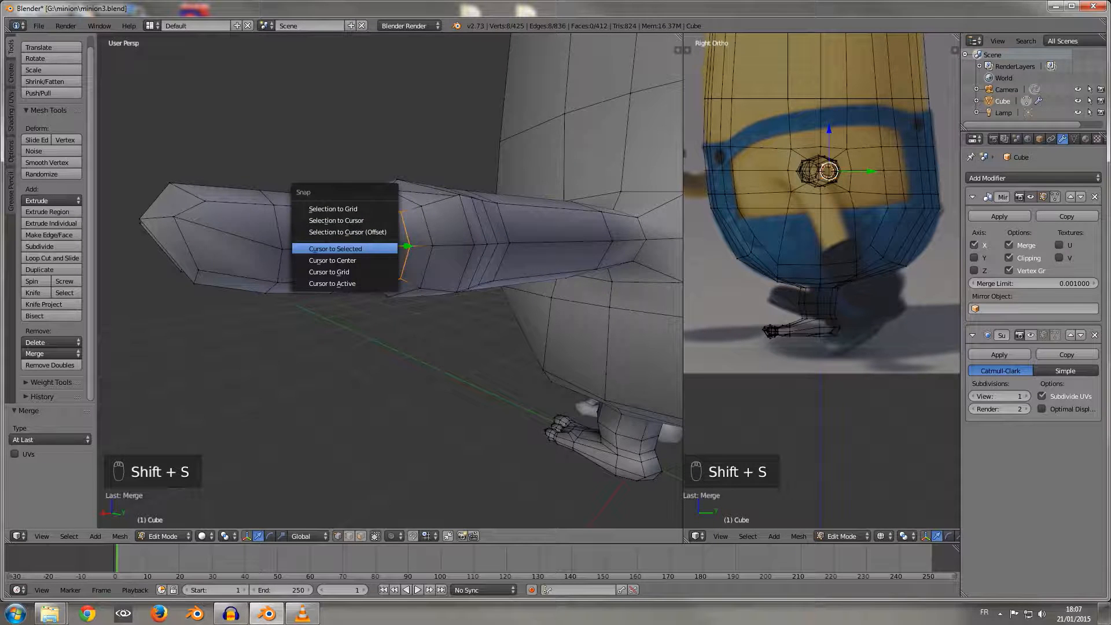
left_click(335, 248)
Step: In face select mode, select the four tip faces of the +Y finger and grow the selection down to the finger's base
mouse_move(336, 248)
middle_mouse_down()
mouse_move(295, 229)
mouse_move(331, 239)
middle_mouse_up()
left_click(361, 536)
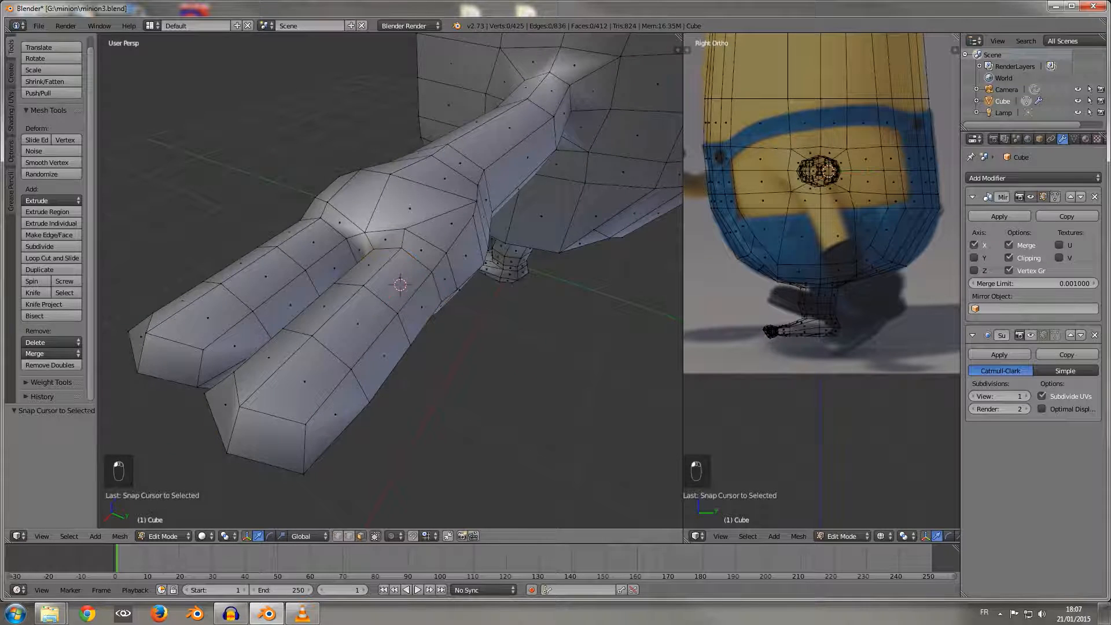
right_click(226, 405)
middle_click_drag(225, 405, 258, 373)
right_click(373, 315, "shift")
right_click(375, 361, "shift")
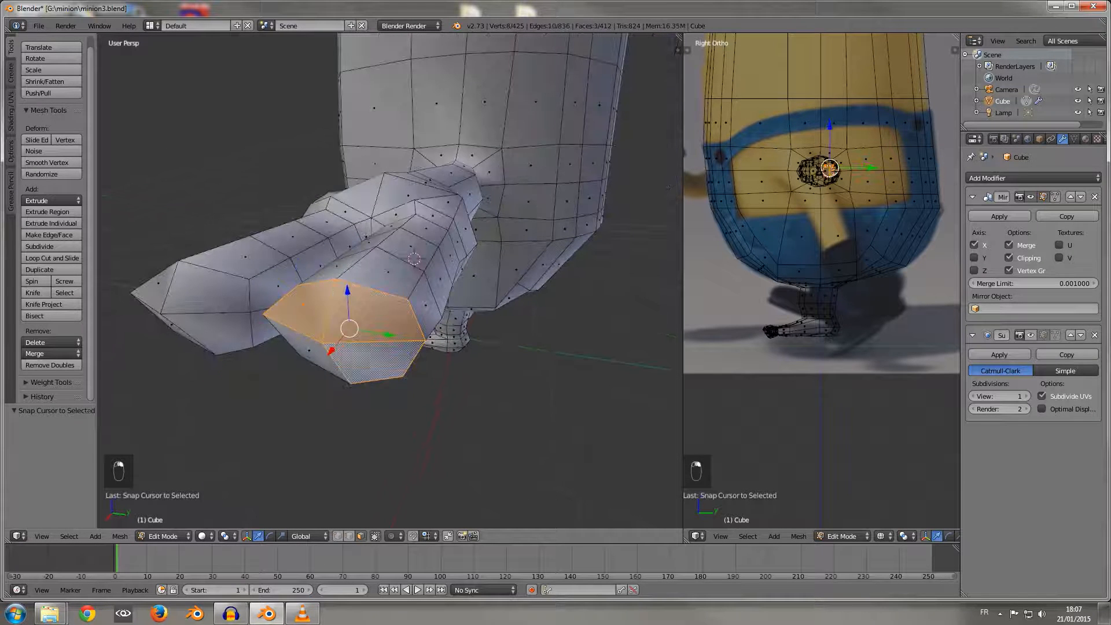
right_click(313, 352, "shift")
middle_click_drag(313, 351, 319, 400)
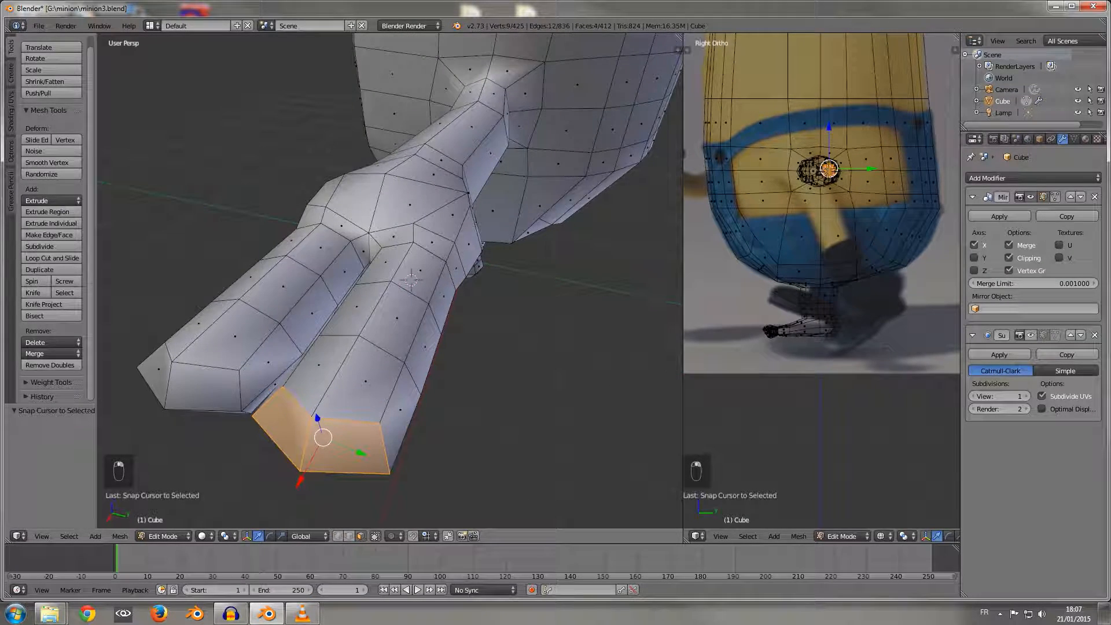
key("ctrl+KP_Add")
key("ctrl+KP_Add")
key("ctrl+KP_Add")
key("ctrl+KP_Add")
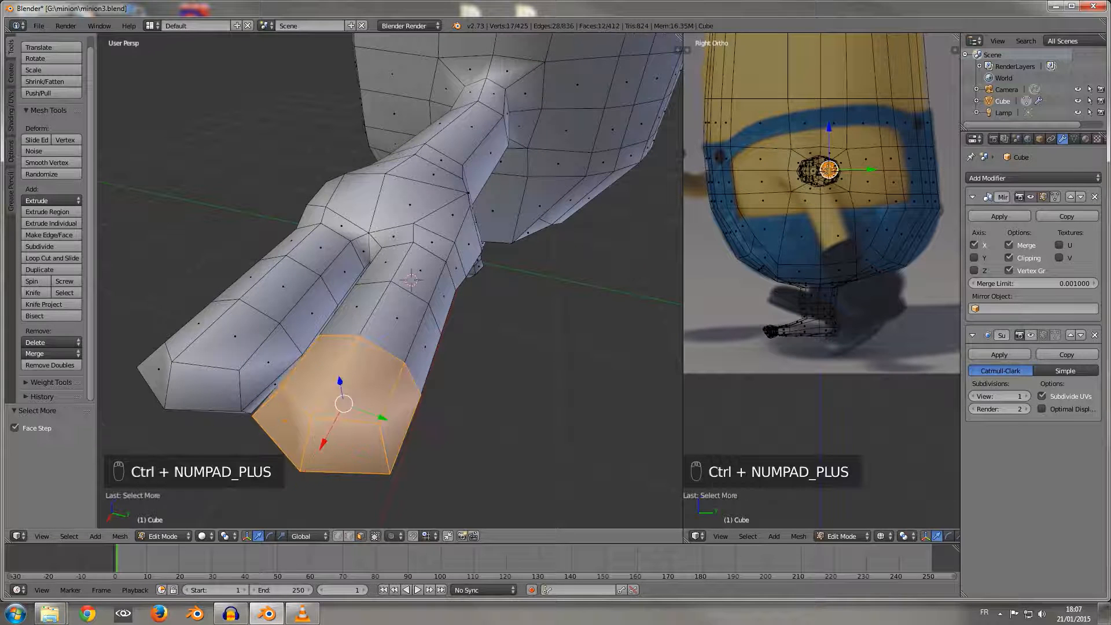
middle_click_drag(285, 425, 334, 517)
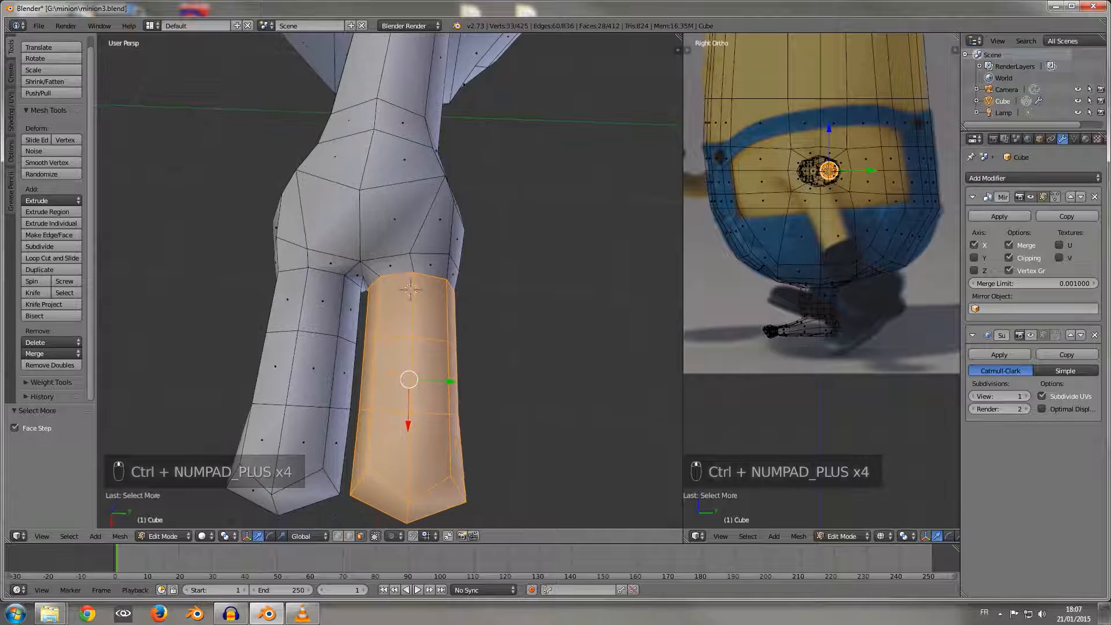
Step: Set the pivot point to the 3D Cursor and rotate the selected finger outward about 7.5° around Z
left_click(224, 536)
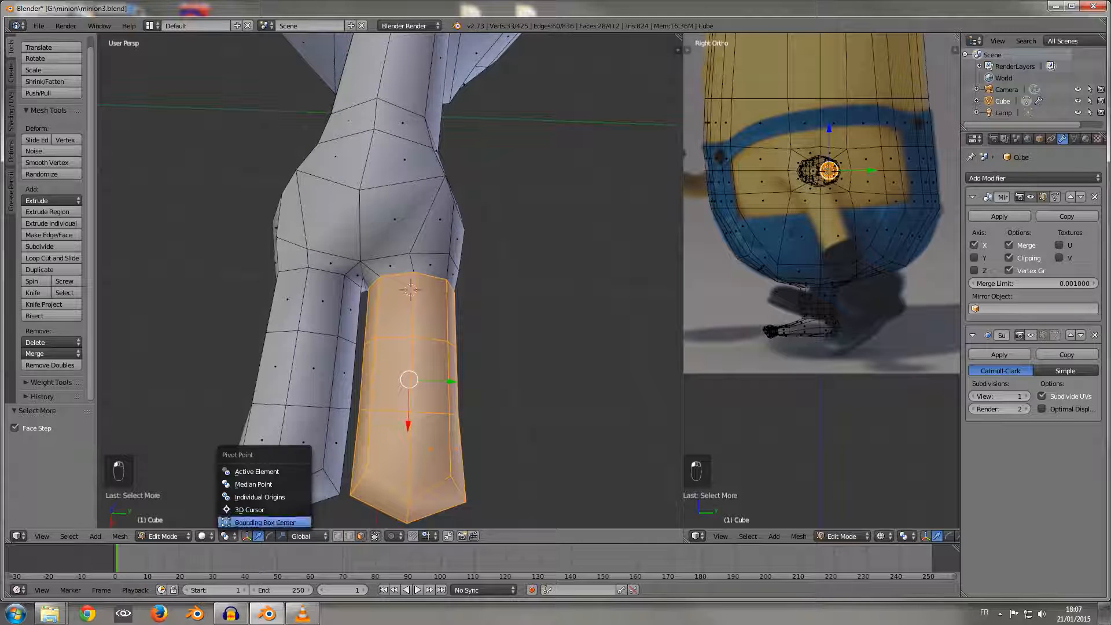
left_click(243, 506)
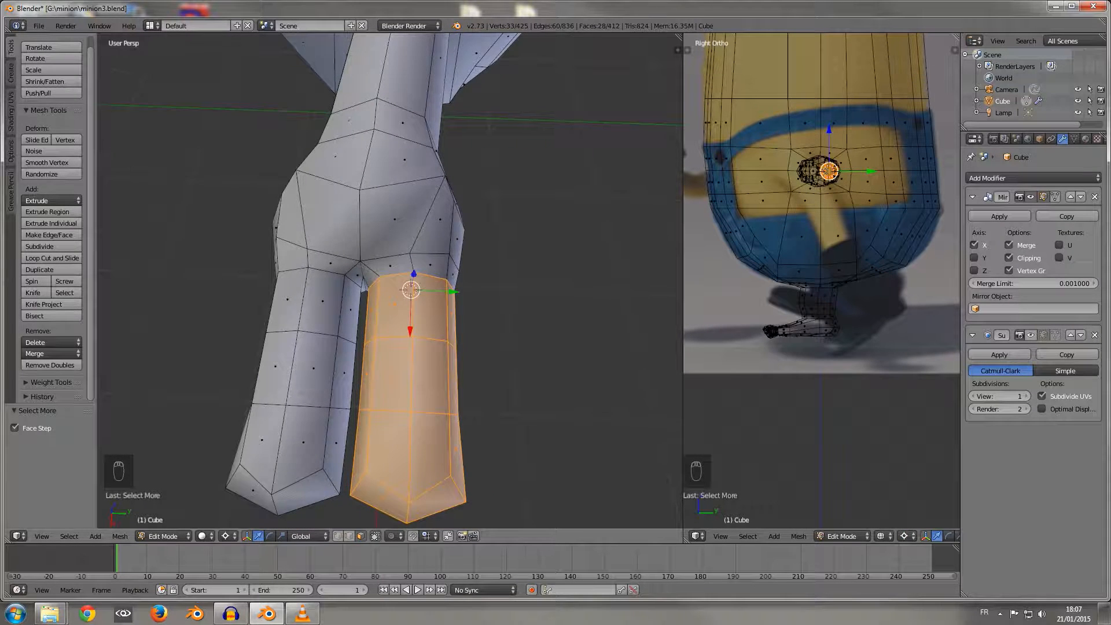
middle_click_drag(353, 400, 301, 332)
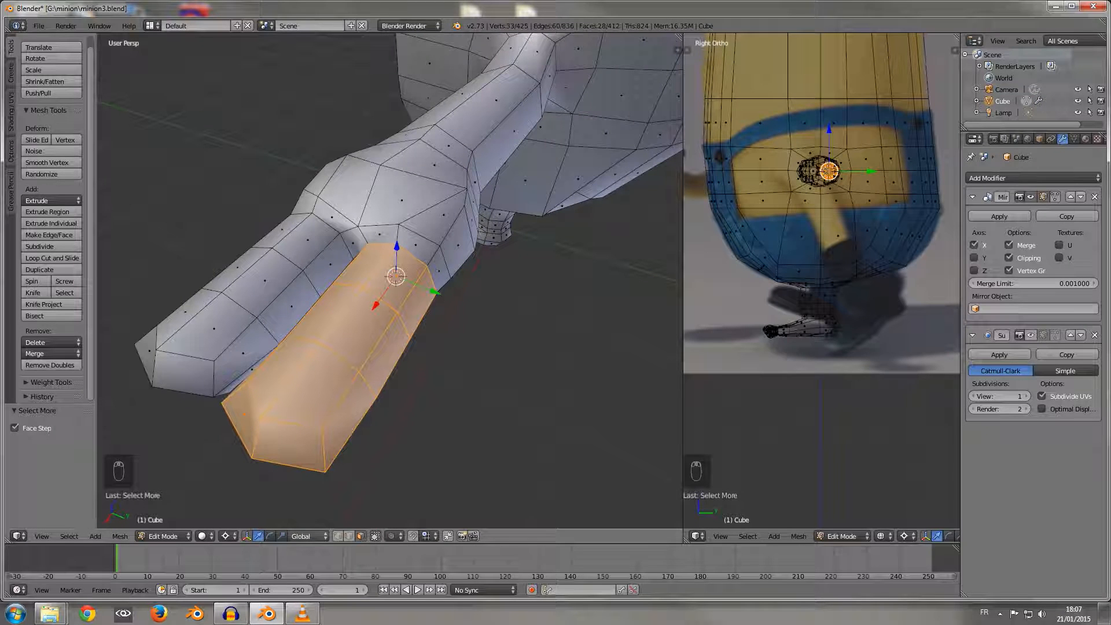
left_click(269, 536)
left_click_drag(428, 301, 409, 309)
middle_click_drag(409, 310, 582, 344)
Step: In edge select mode, select the base edge loop of the -Y finger and snap the 3D cursor to it
left_click(349, 537)
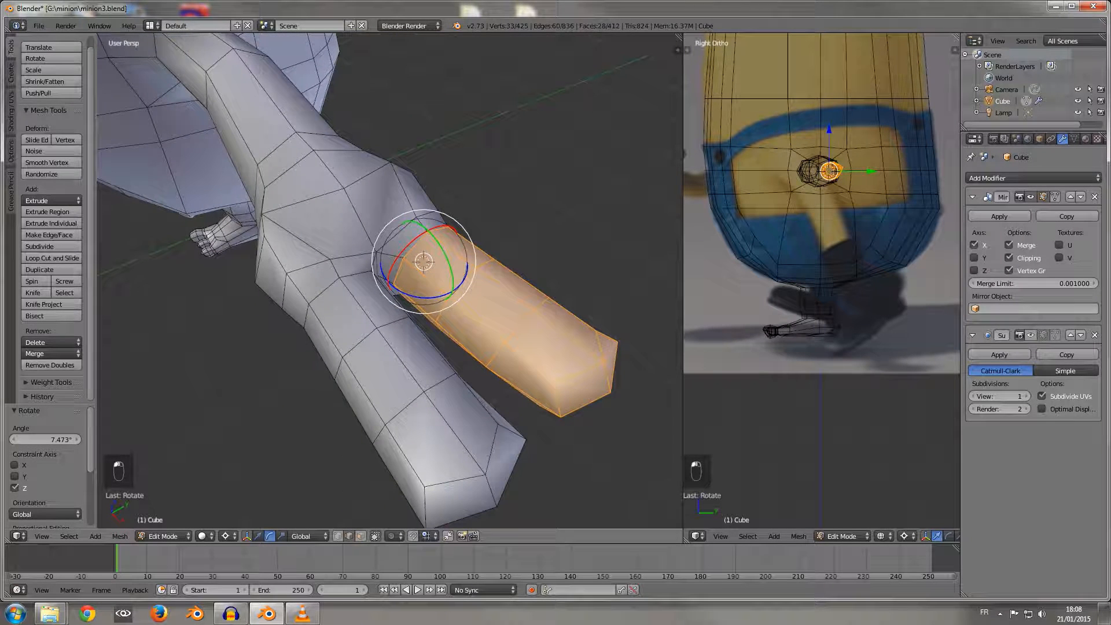
right_click(325, 290, "alt")
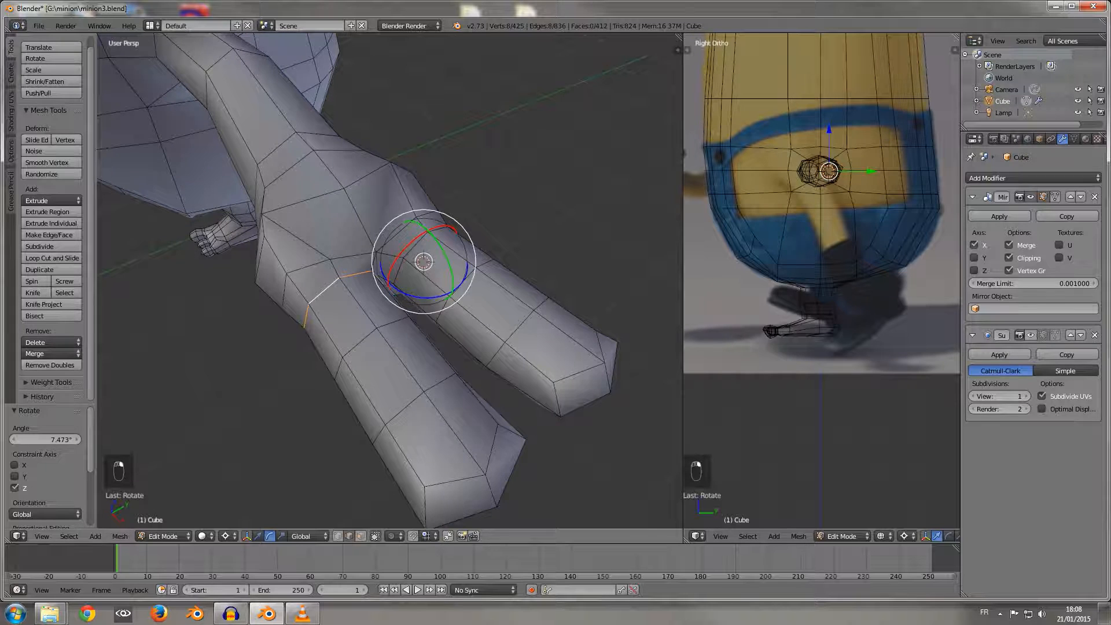
key("shift+s")
left_click(348, 298)
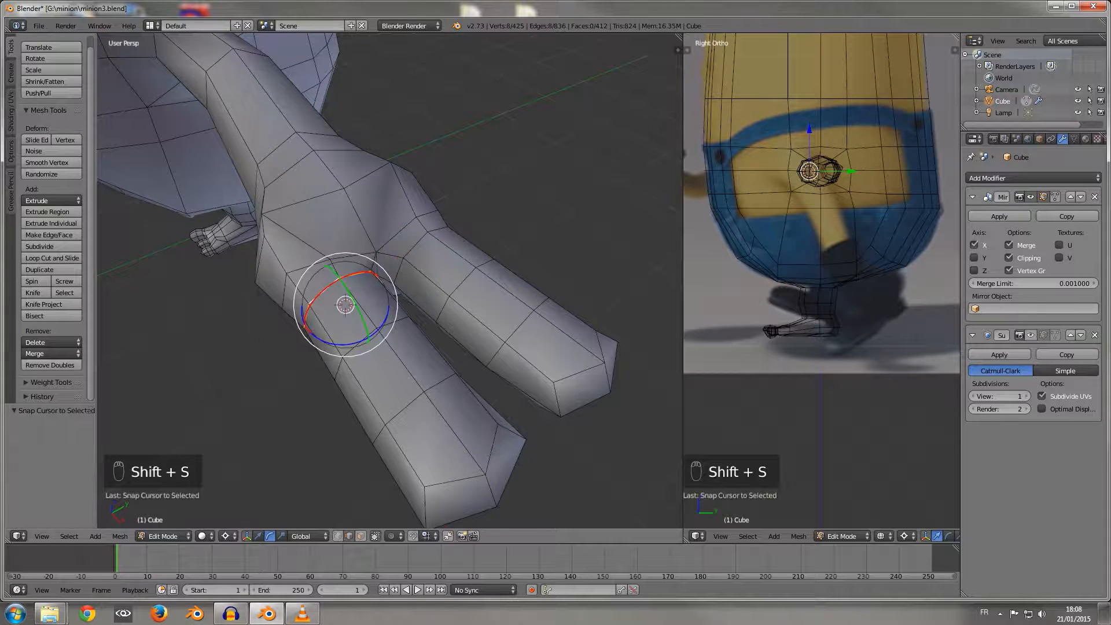
Step: Select the -Y finger's faces from its tip down to its base and rotate them outward about -8.4° around Z
middle_click_drag(388, 315, 405, 295)
left_click(361, 536)
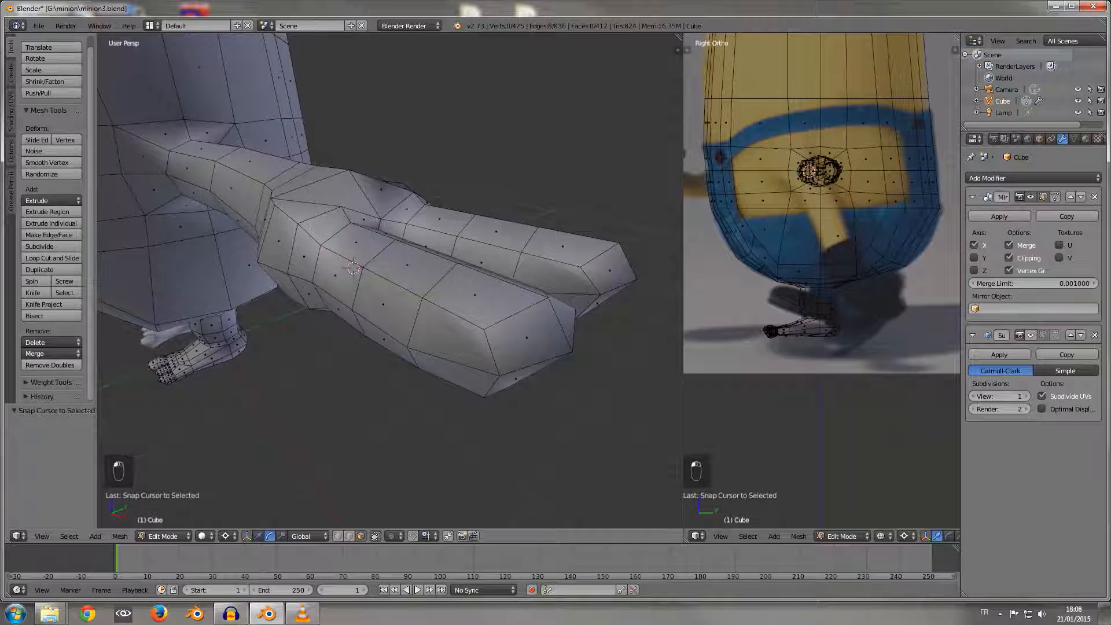
right_click(455, 338)
middle_click_drag(454, 336, 423, 312)
right_click(461, 250, "shift")
right_click(457, 297, "shift")
right_click(398, 307, "shift")
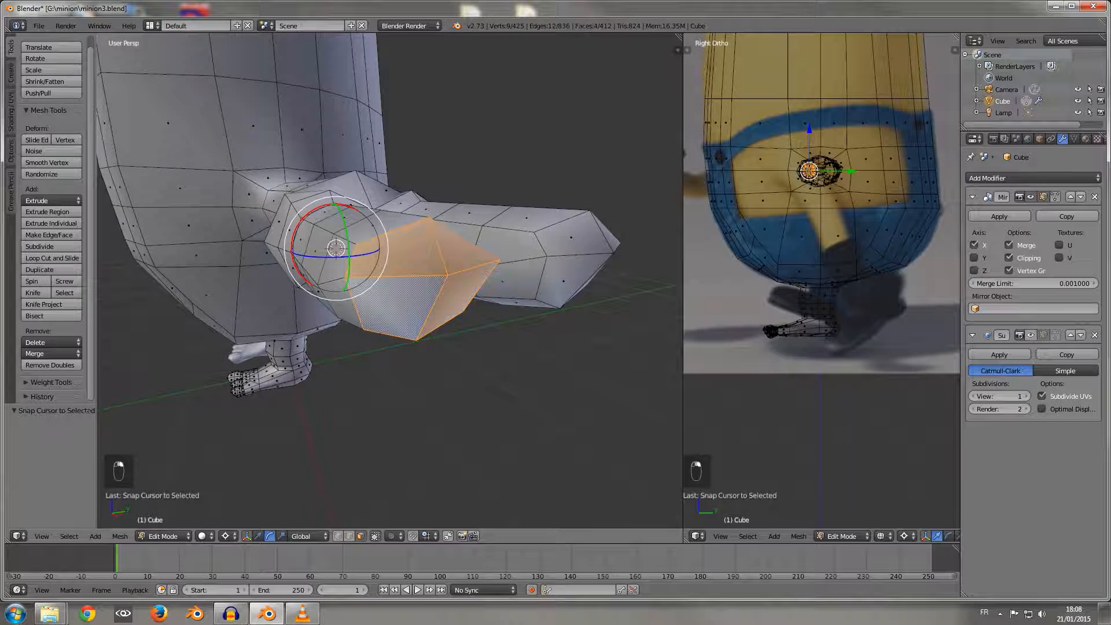
key("ctrl+KP_Add")
key("ctrl+KP_Add")
key("ctrl+KP_Add")
key("ctrl+KP_Add")
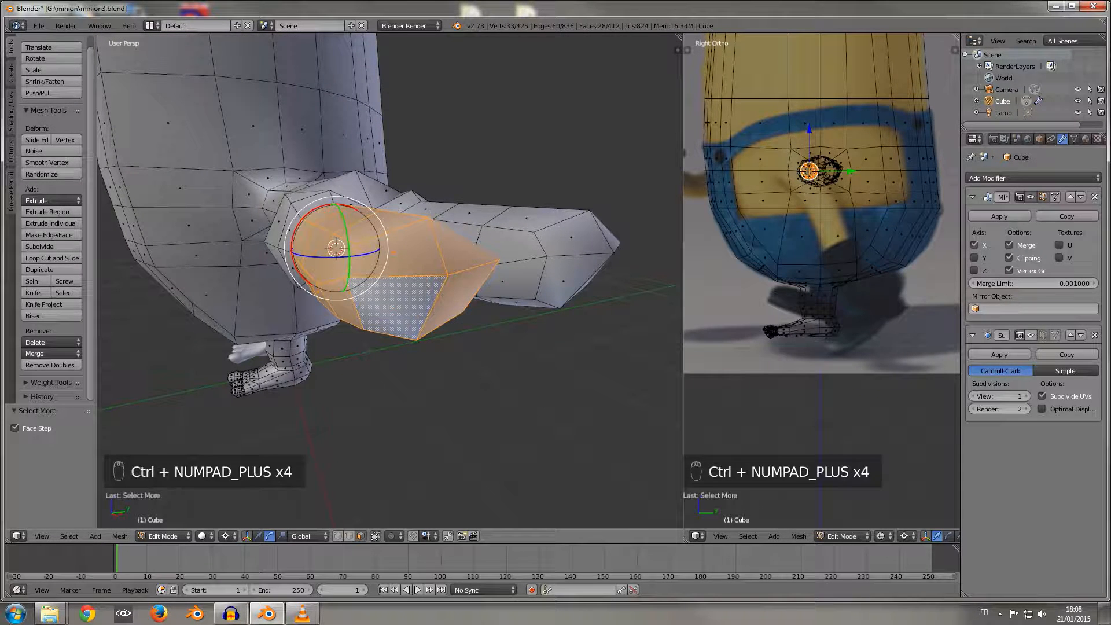
middle_click_drag(398, 307, 435, 379)
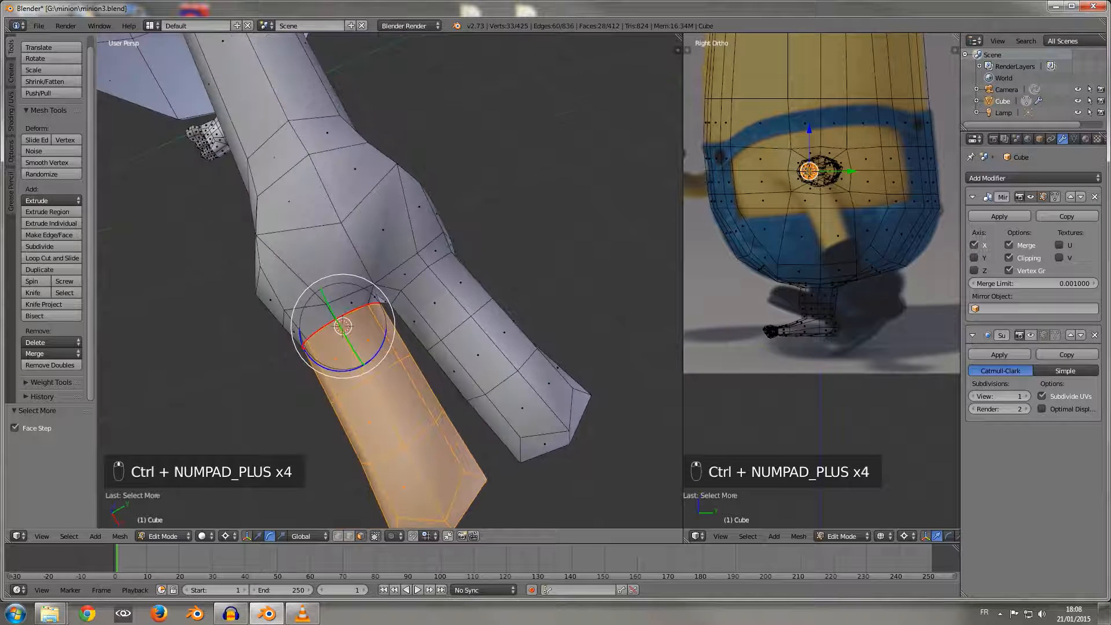
left_click_drag(377, 353, 370, 359)
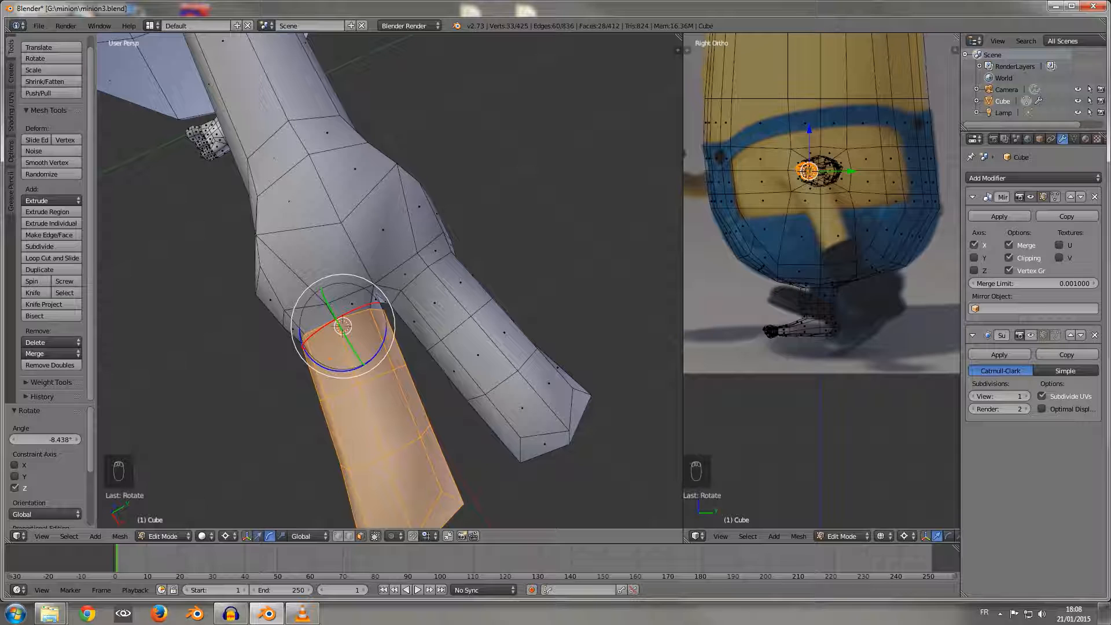
Step: Set the pivot point to Median Point and move the selected -Y finger about -0.010 along Y
left_click(259, 537)
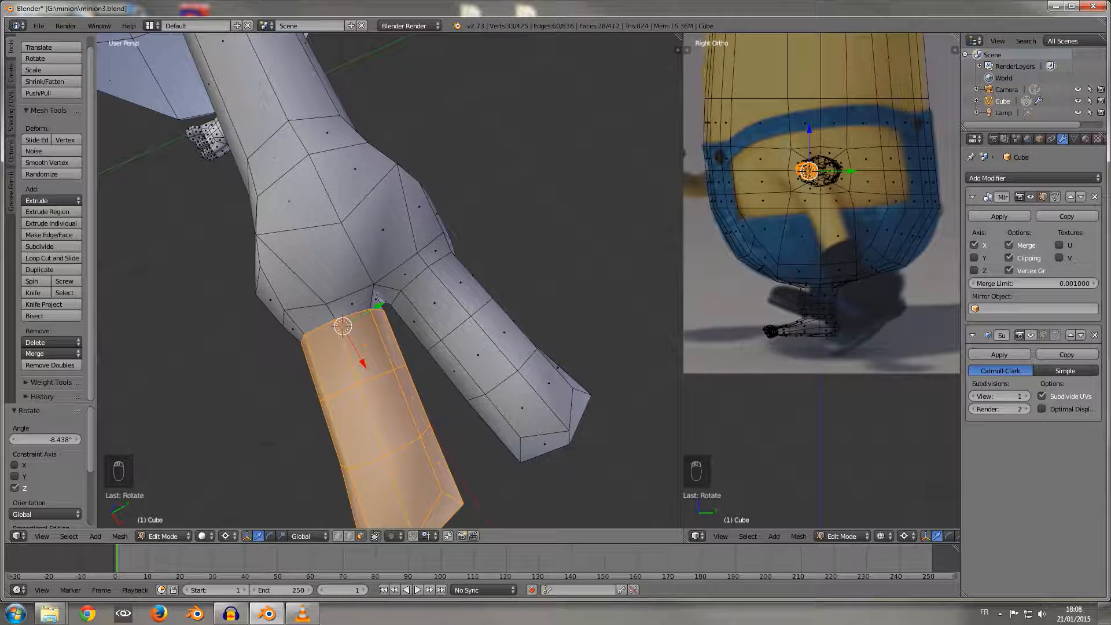
left_click(226, 536)
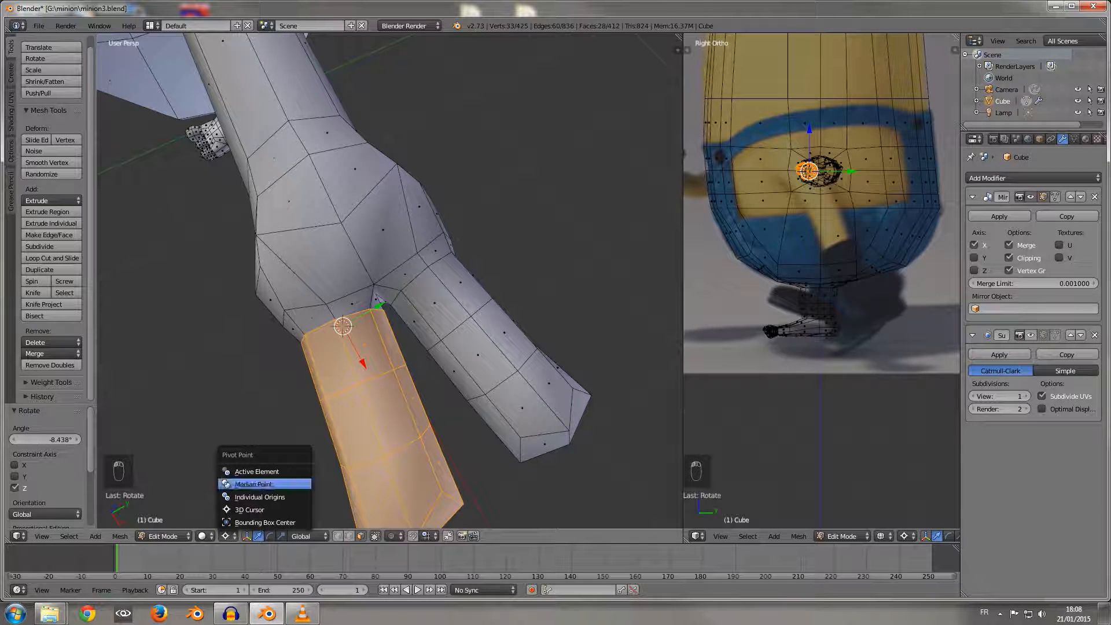
left_click(255, 485)
left_click_drag(410, 394, 408, 394)
middle_click_drag(408, 394, 507, 342)
scroll(376, 400, "down", 4)
scroll(440, 312, "up", 3)
scroll(498, 347, "down", 1)
scroll(489, 327, "up", 2)
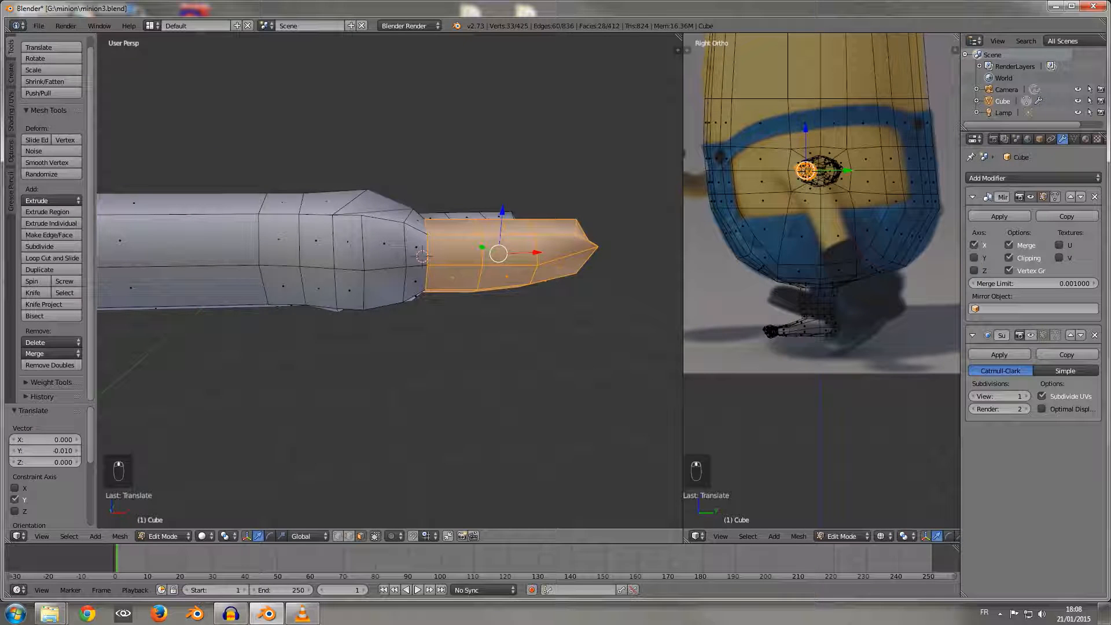
Step: Add one loop cut around the forearm and slide it close to the existing wrist loop
key("ctrl+r")
left_click(180, 263)
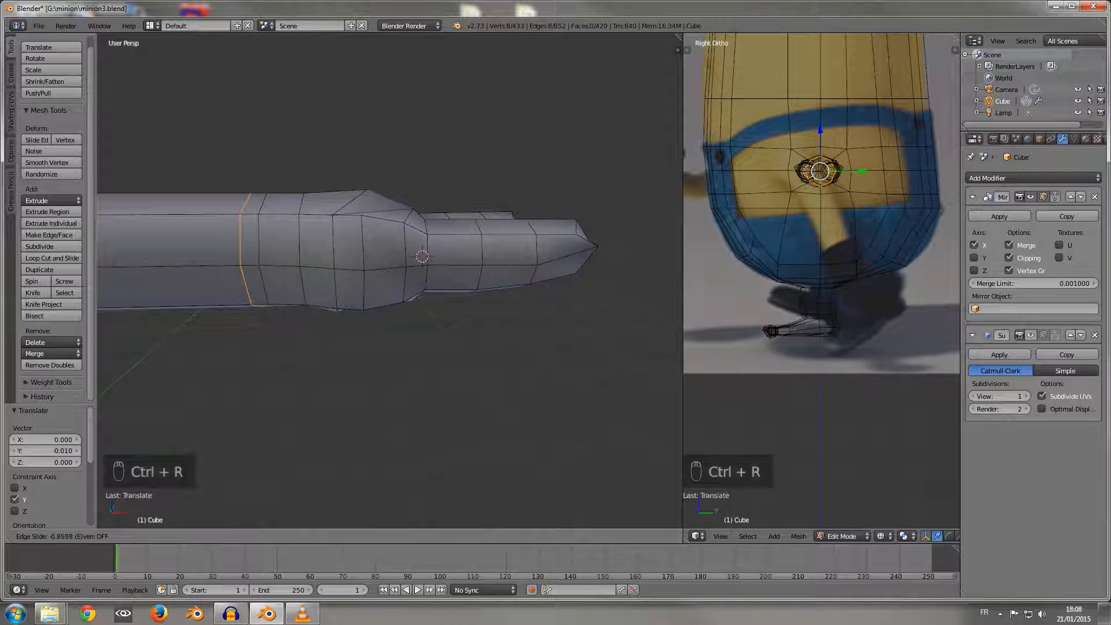
left_click(250, 262)
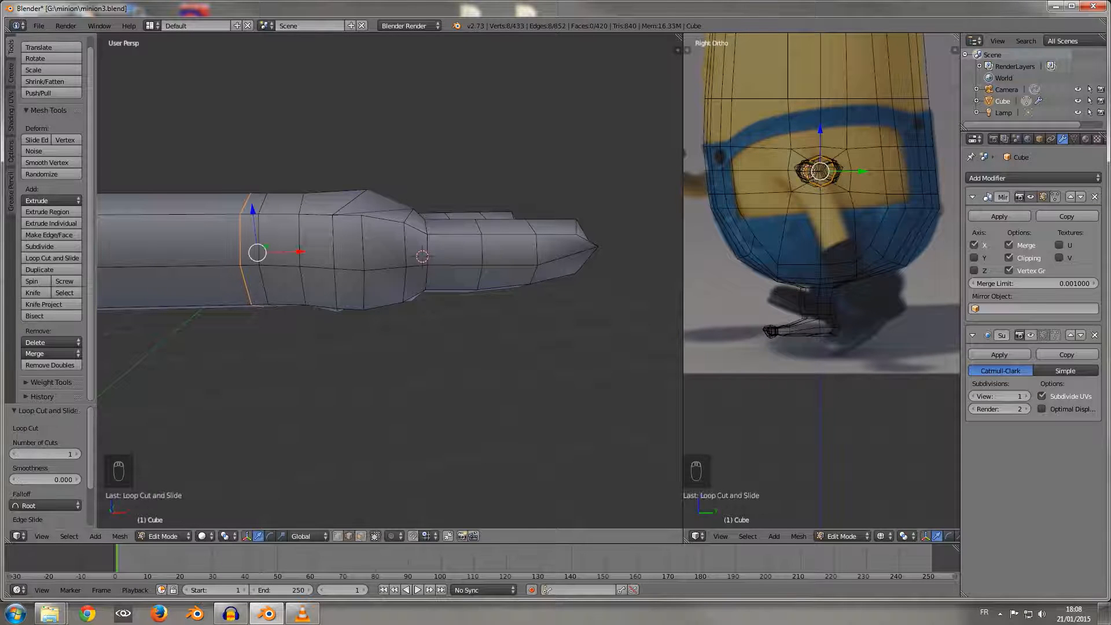
Step: Select the narrow ring of faces at the wrist and move it about 0.018 along X toward the hand
left_click(361, 536)
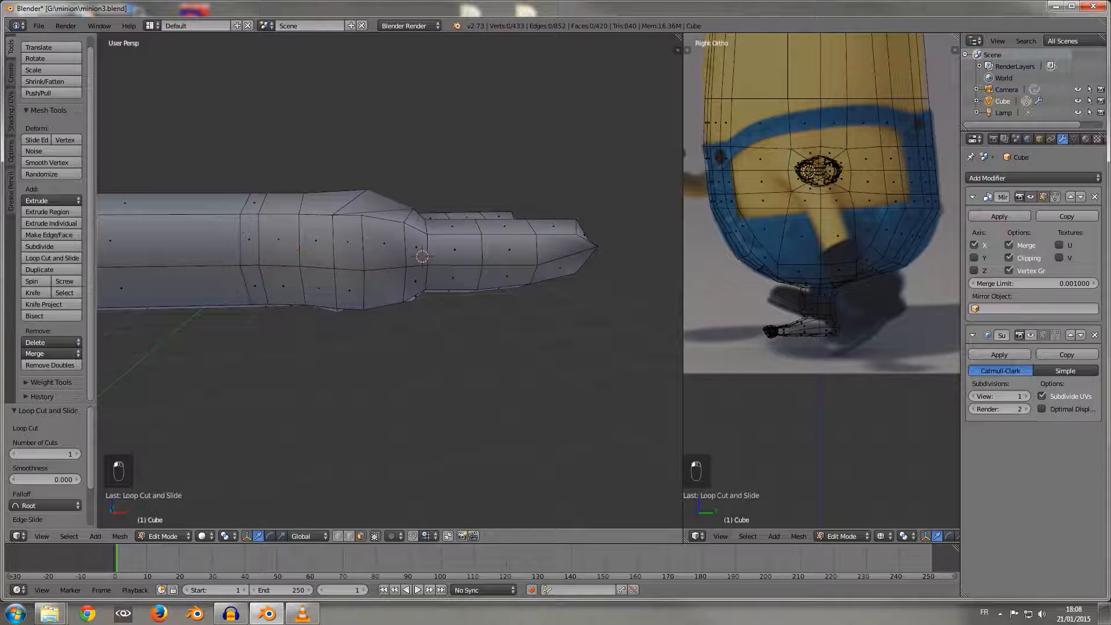
right_click(251, 269, "alt")
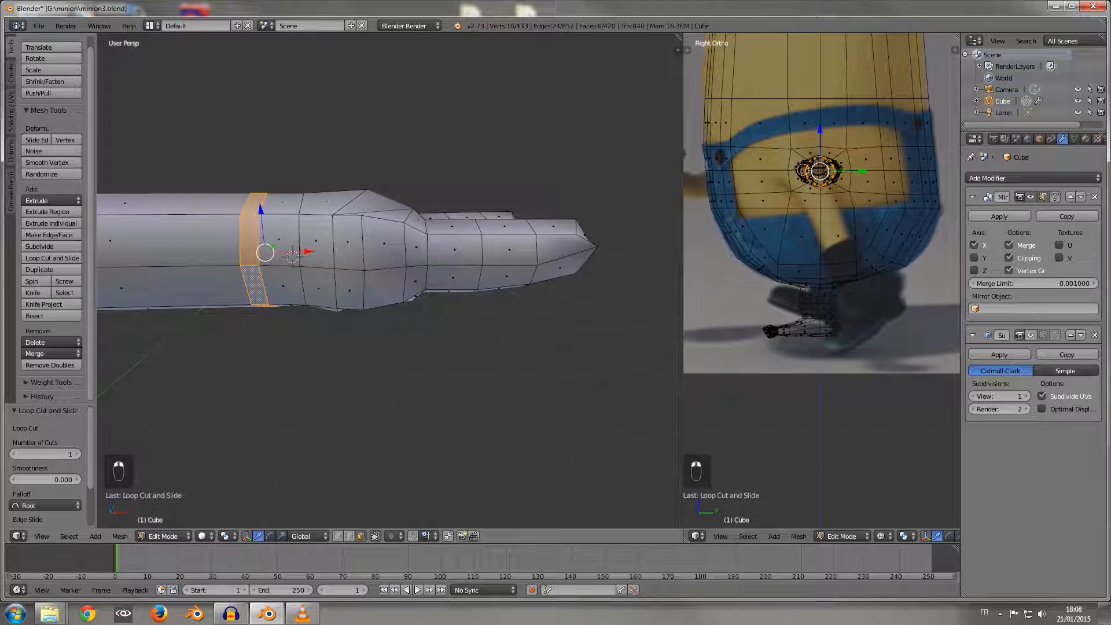
left_click_drag(308, 252, 322, 251)
Step: Select the wrist edge loop on the hand side of the moved ring and scale it to about 1.056 along Y
right_click(266, 284, "alt")
middle_click_drag(322, 253, 341, 327)
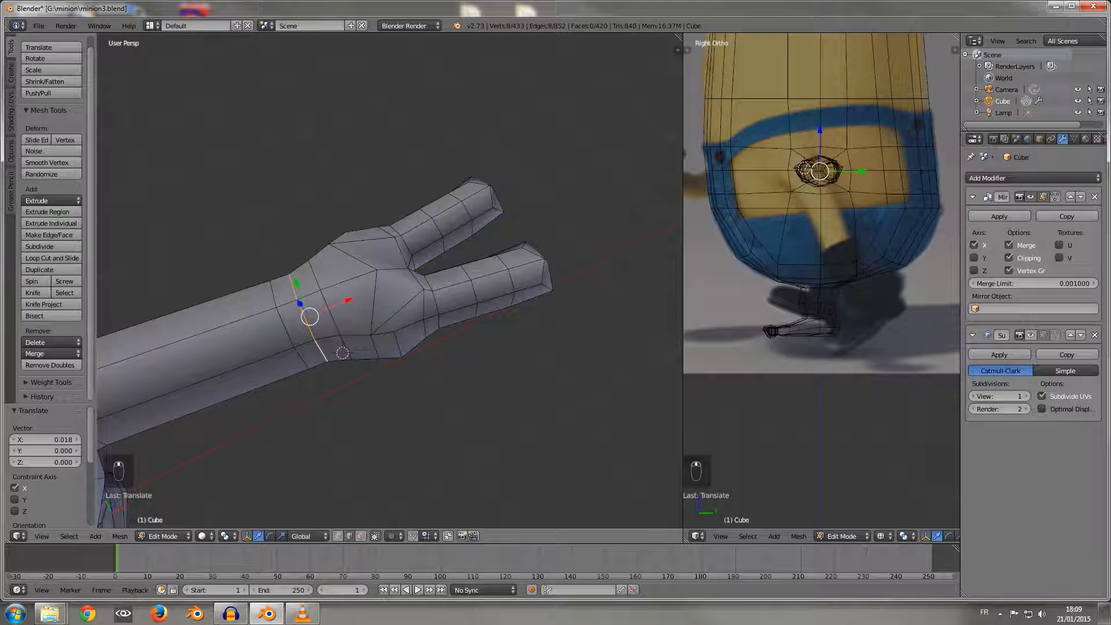
key("s")
key("y")
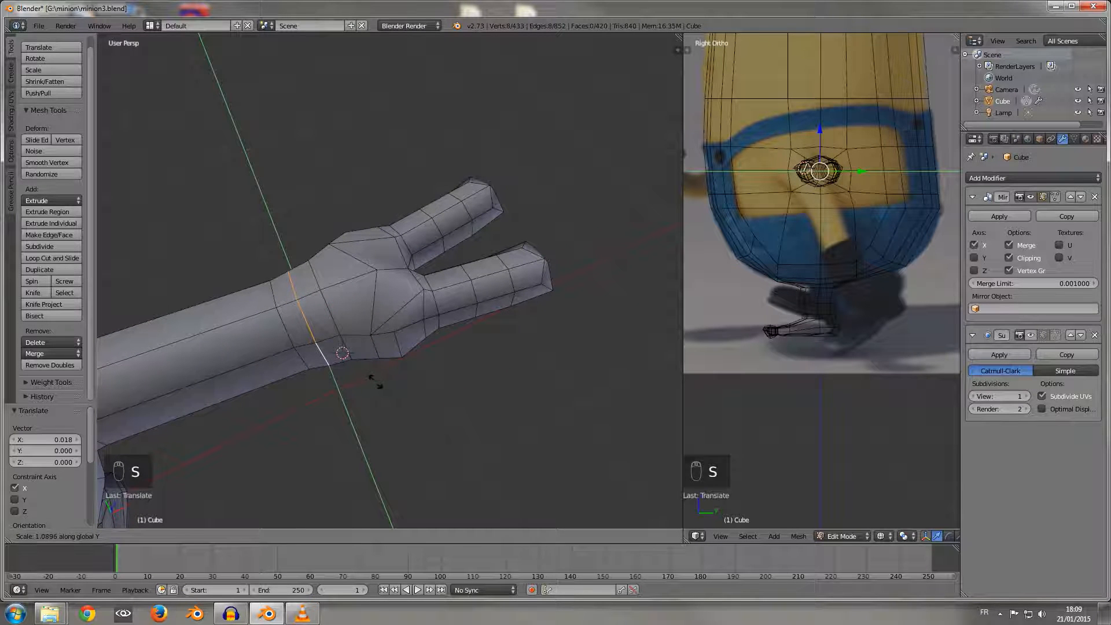
left_click(373, 380)
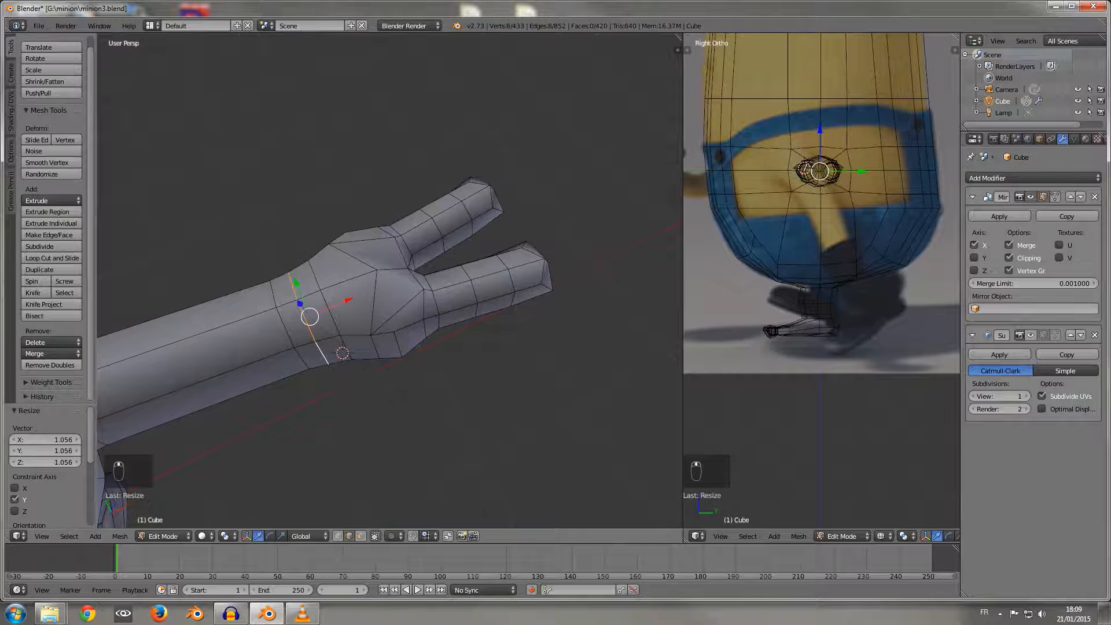
Step: Add a centred loop cut between the widened wrist loop and the next loop toward the palm
middle_click_drag(373, 380, 373, 341)
scroll(373, 341, "up", 2)
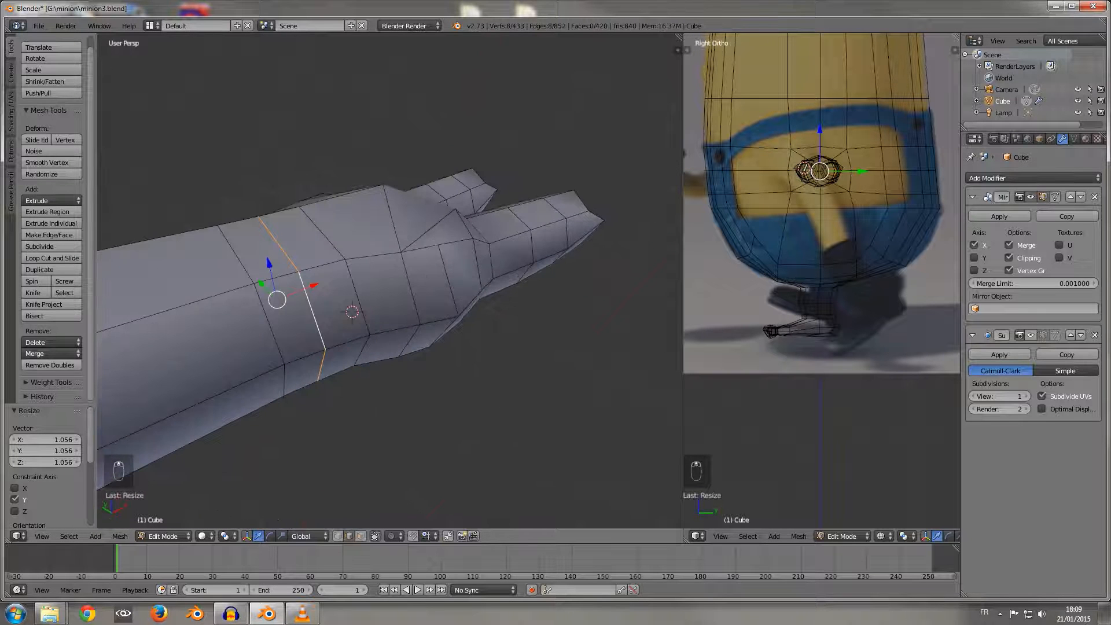
key("KP_7")
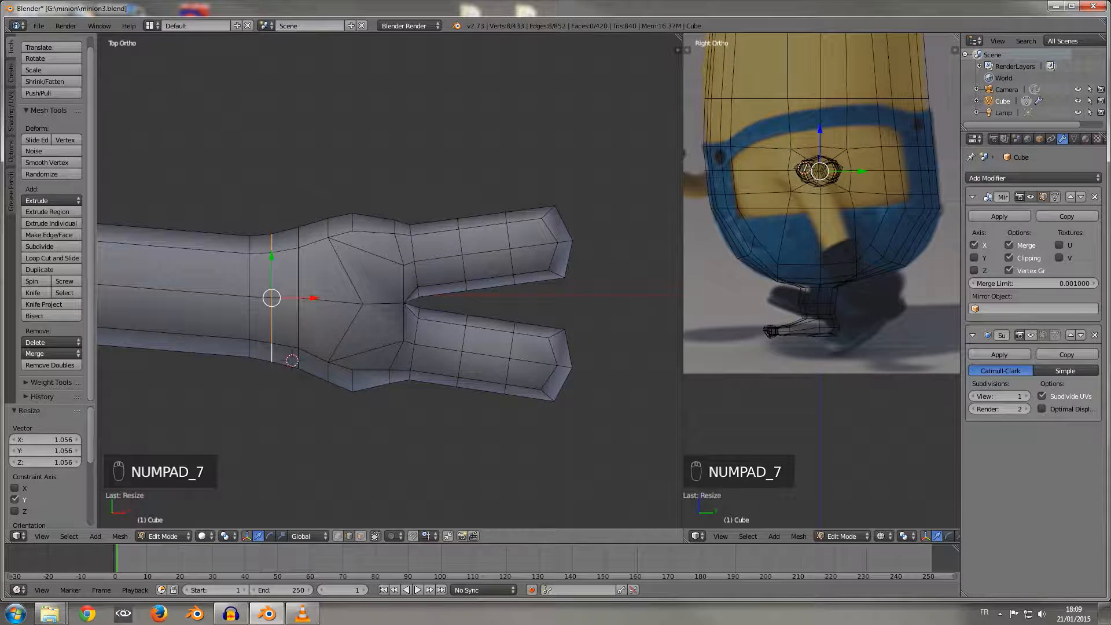
middle_click_drag(373, 342, 335, 359)
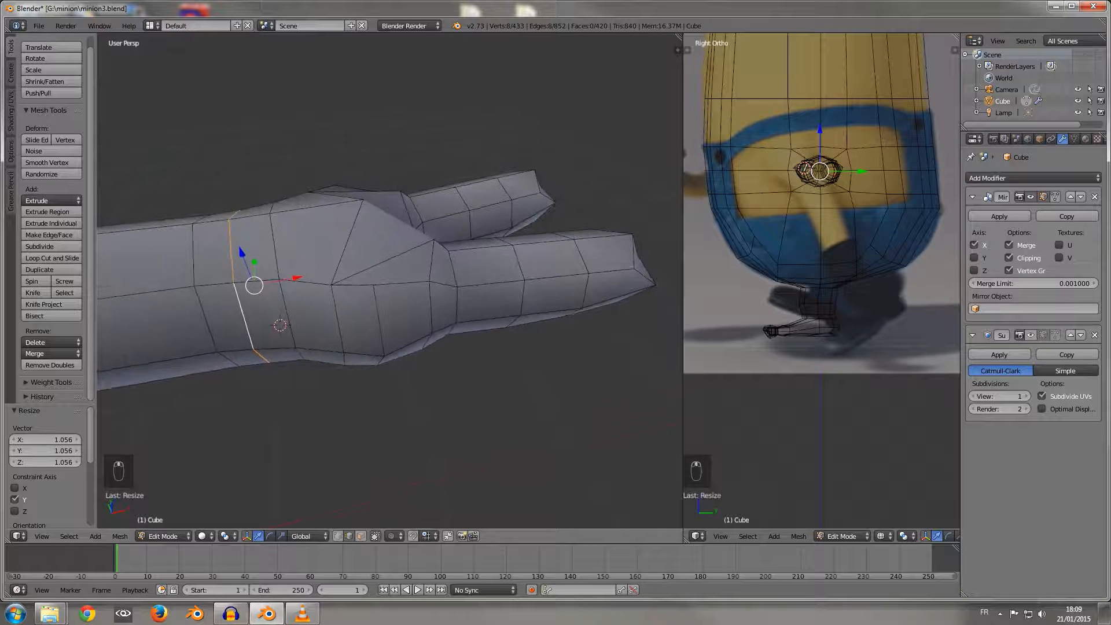
key("ctrl+r")
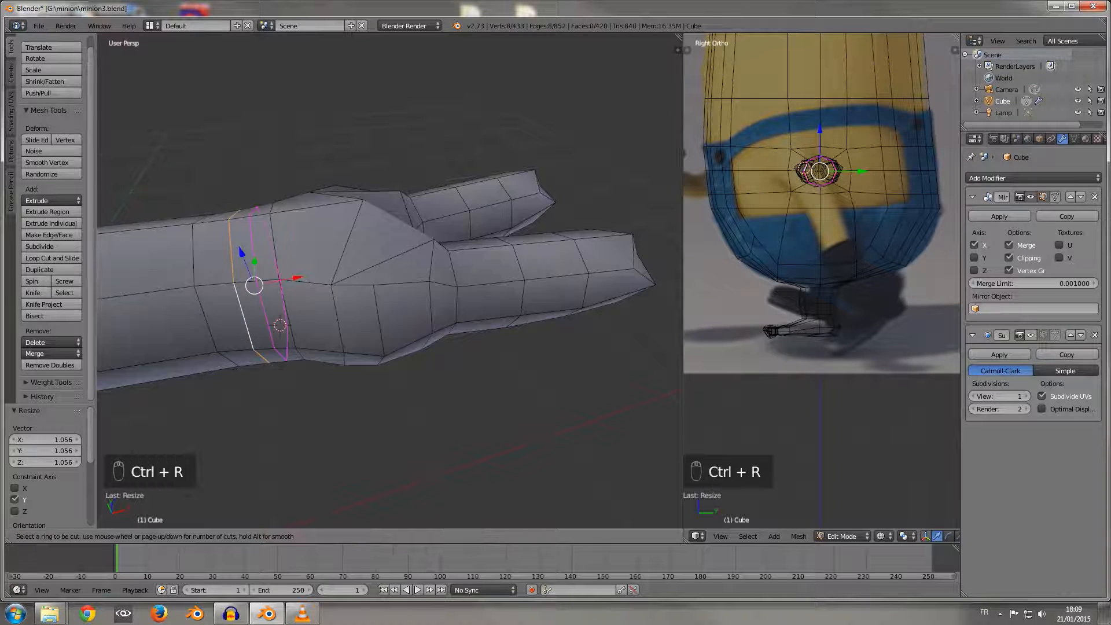
left_click(258, 283)
right_click(258, 283)
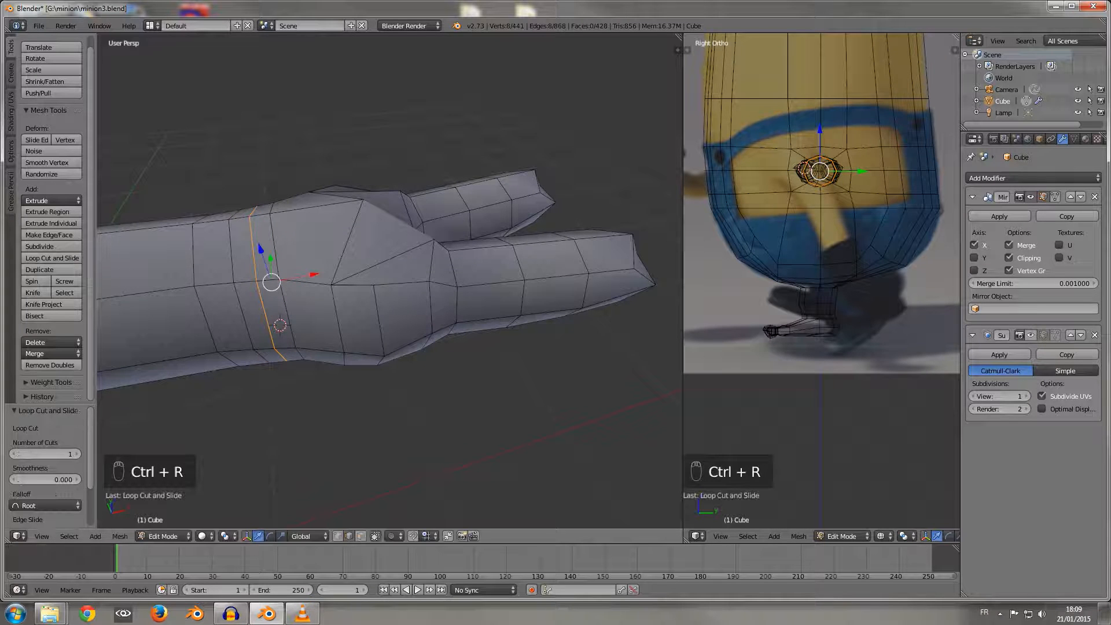
Step: Move the new wrist edge loop about 0.010 along X toward the hand
left_click_drag(298, 278, 304, 276)
key("space")
key("space")
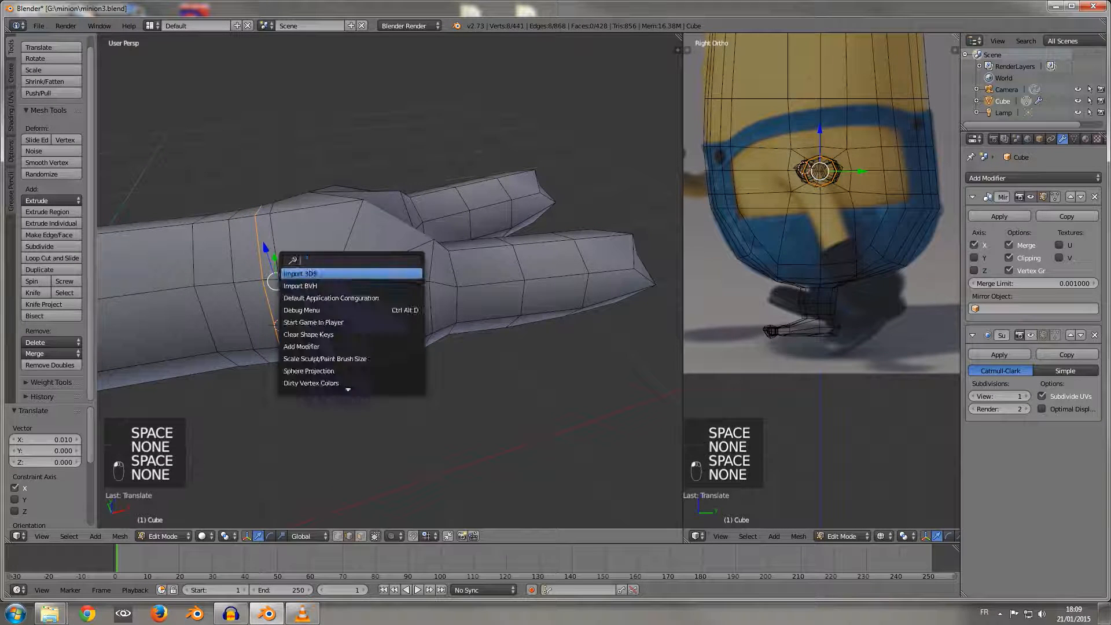
key("Escape")
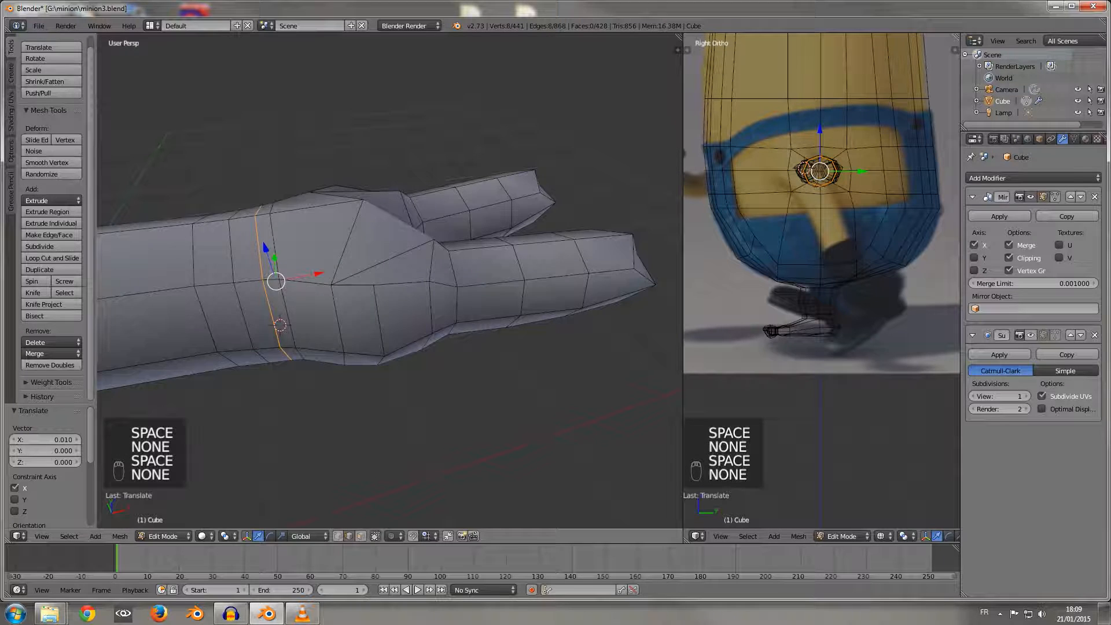
Step: Select the next wrist edge loop on the palm side and move it about 0.025 along X toward the fingers
right_click(277, 249, "alt")
left_click_drag(328, 272, 340, 268)
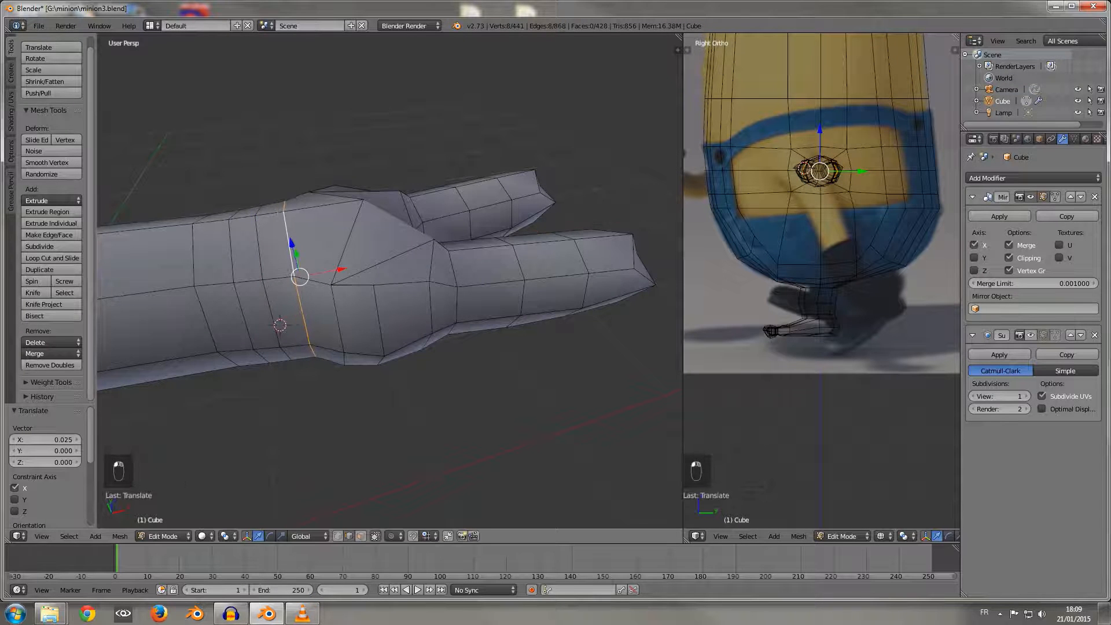
middle_click_drag(340, 268, 376, 269)
key("KP_7")
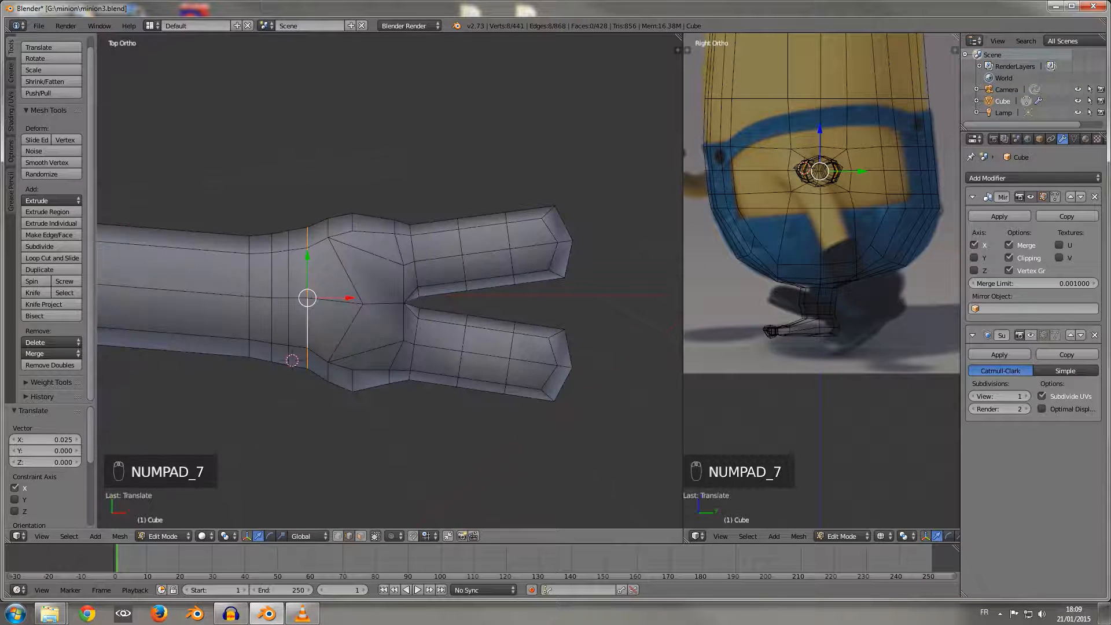
middle_click_drag(376, 278, 366, 173)
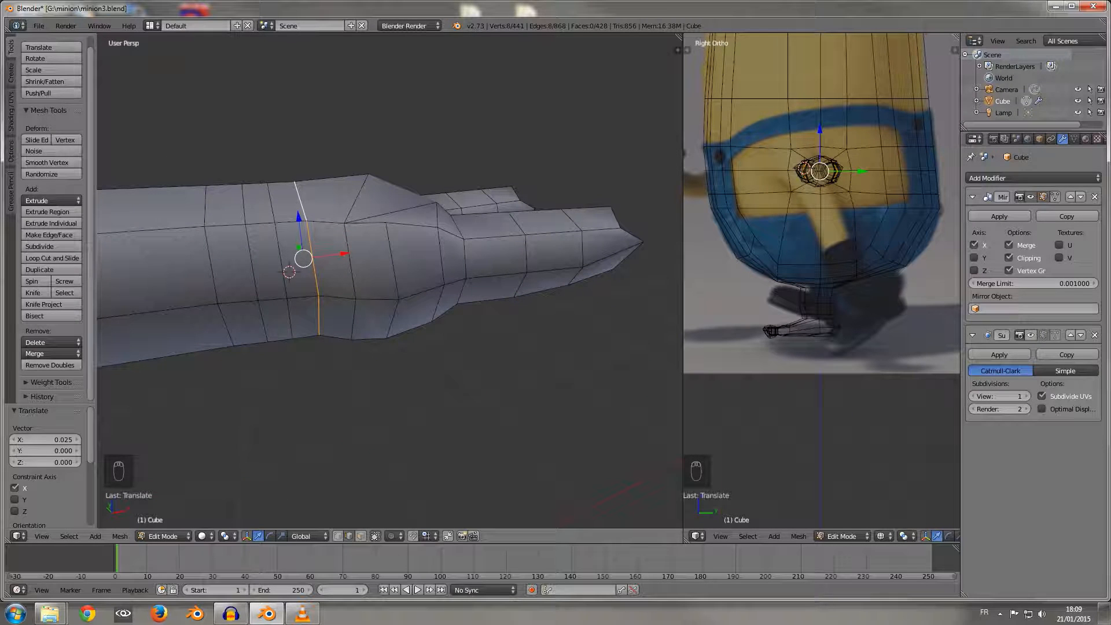
Step: Shift the forearm-side wrist loop back toward the arm and move the middle wrist loop about -0.016 along X
right_click(253, 263, "alt")
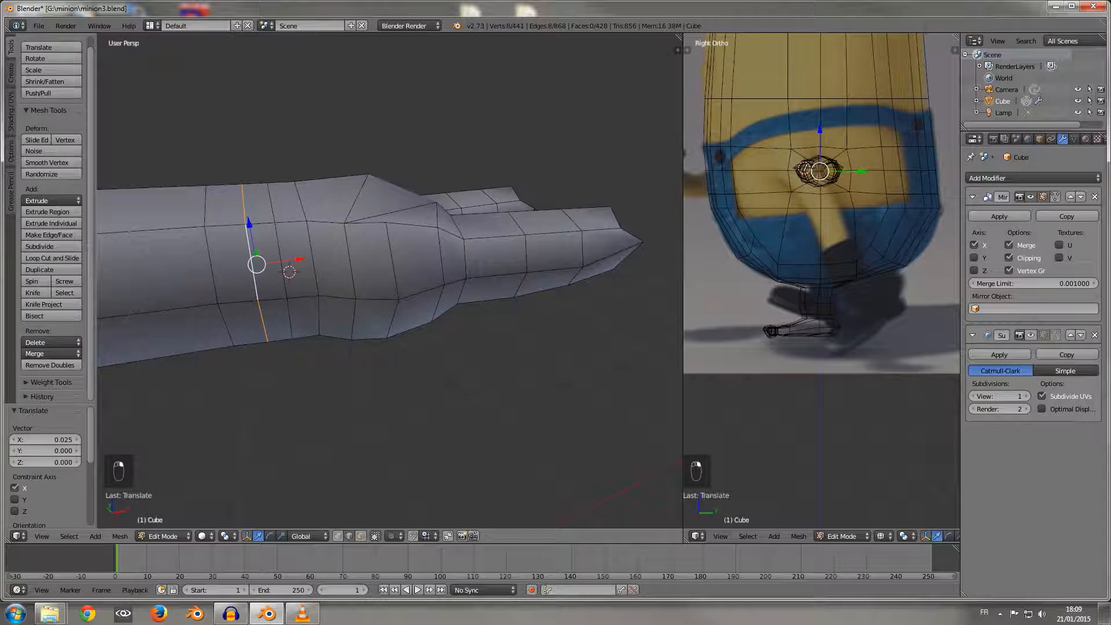
mouse_move(299, 259)
left_mouse_down()
mouse_move(279, 261)
mouse_move(308, 257)
left_mouse_up()
right_click(281, 261)
right_click(281, 262, "alt")
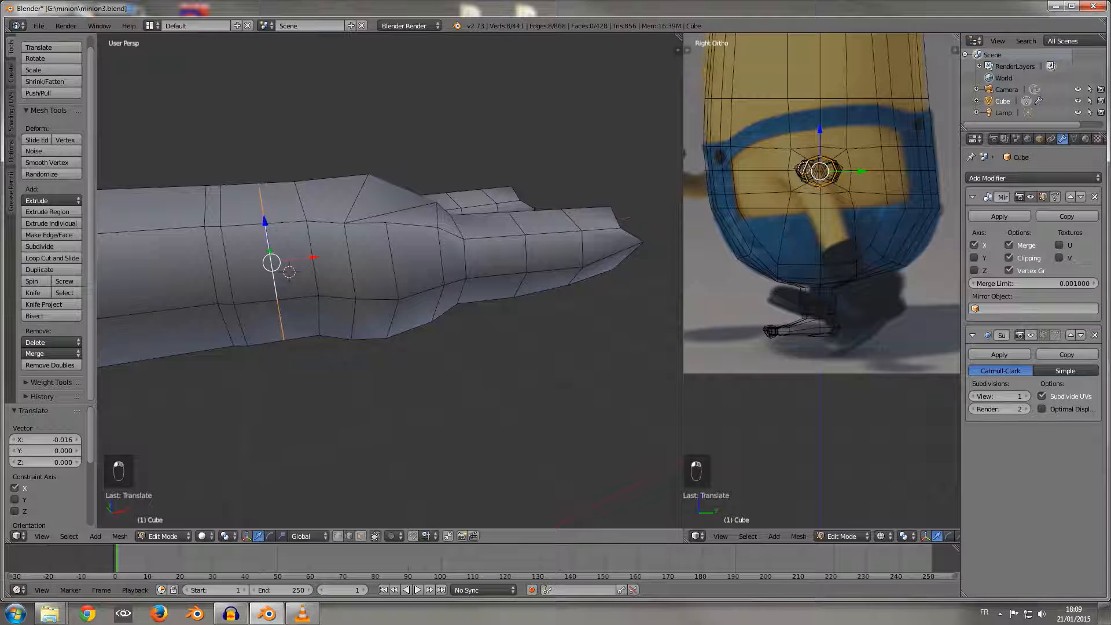
Step: In face select mode, select the two-by-two block of faces on the side of the wrist
key("3")
right_click(261, 324)
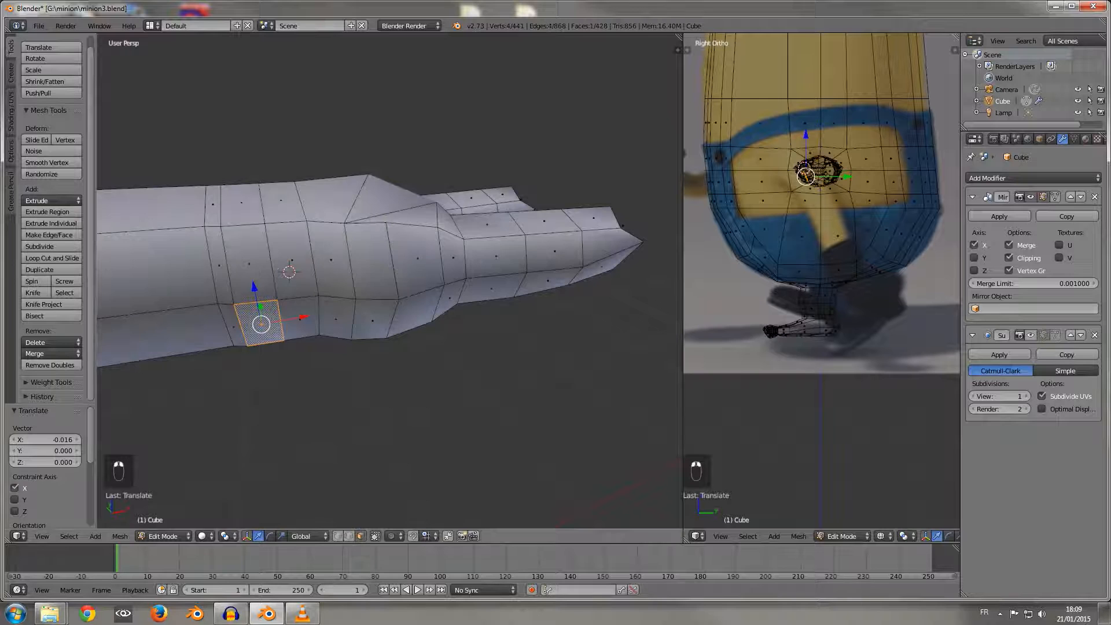
right_click(300, 319, "shift")
right_click(292, 261, "shift")
right_click(250, 264, "shift")
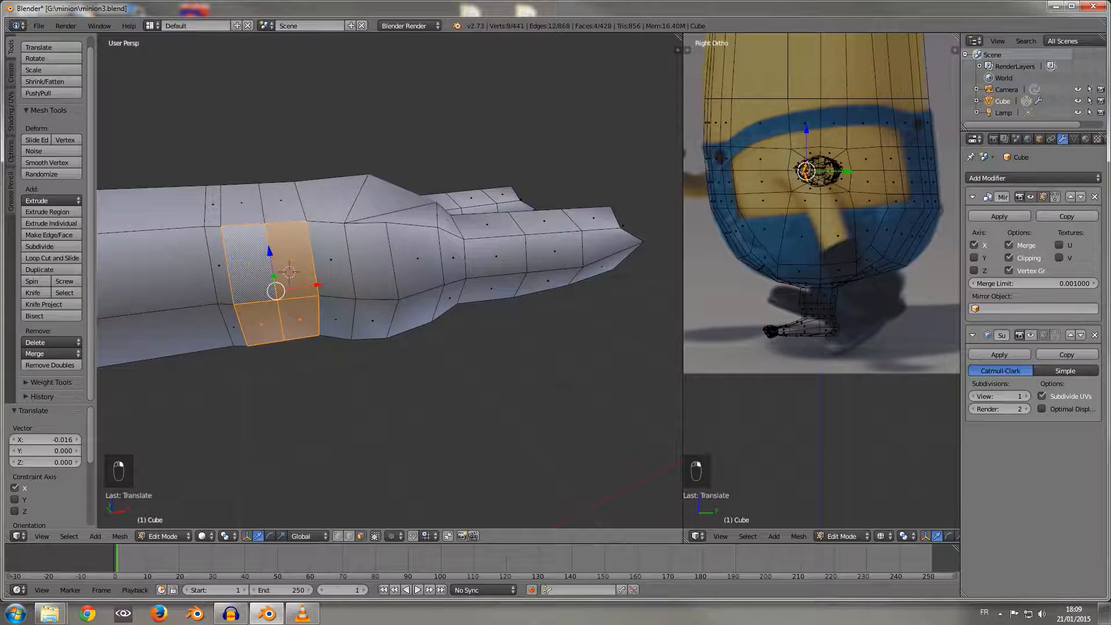
middle_click_drag(249, 264, 273, 344)
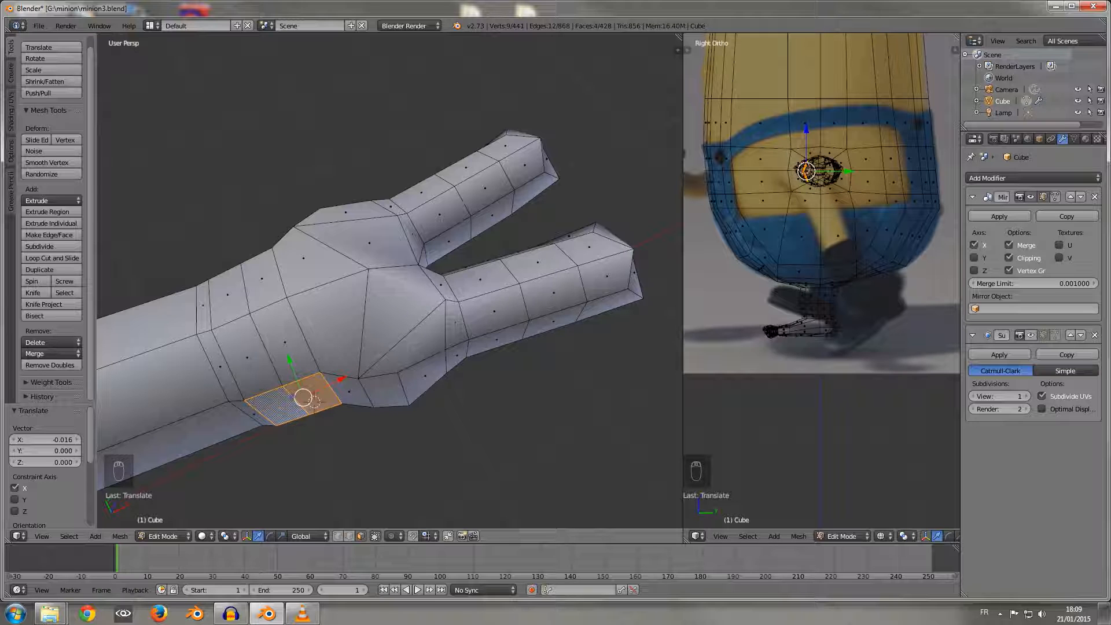
Step: Try to extrude the selected wrist faces along the global Z and Y axes, and undo the extrusion
key("e")
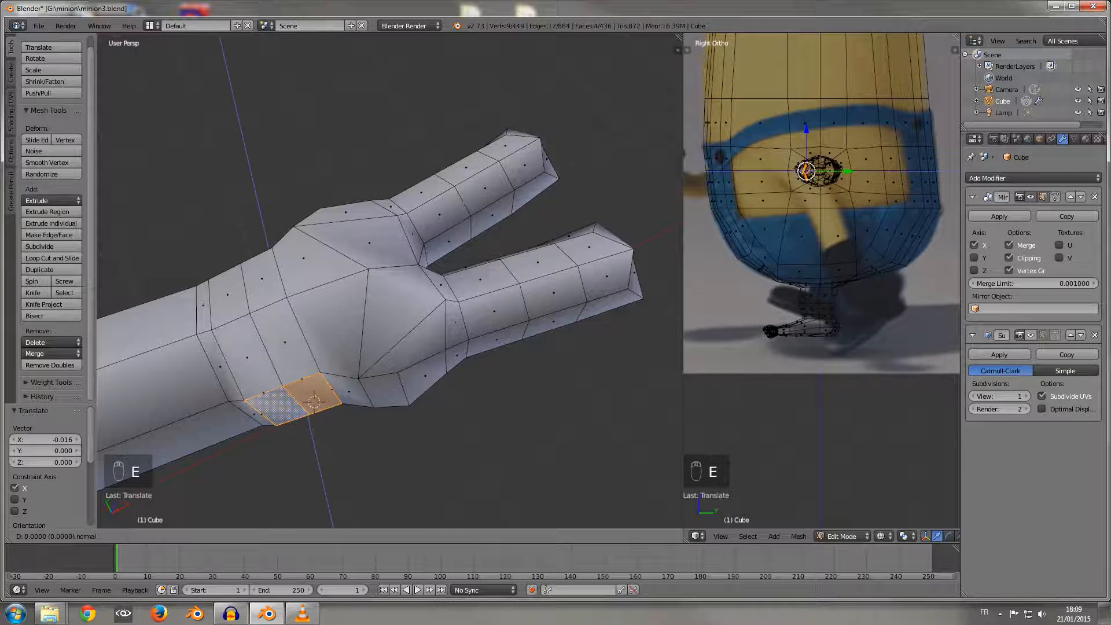
key("z")
key("z")
key("z")
key("z")
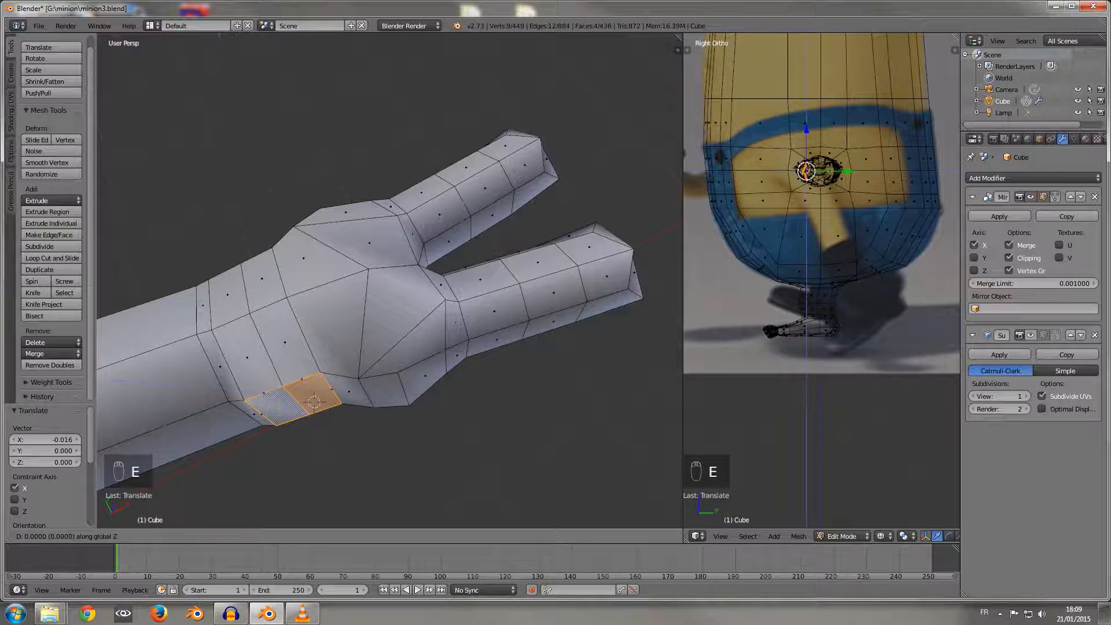
key("y")
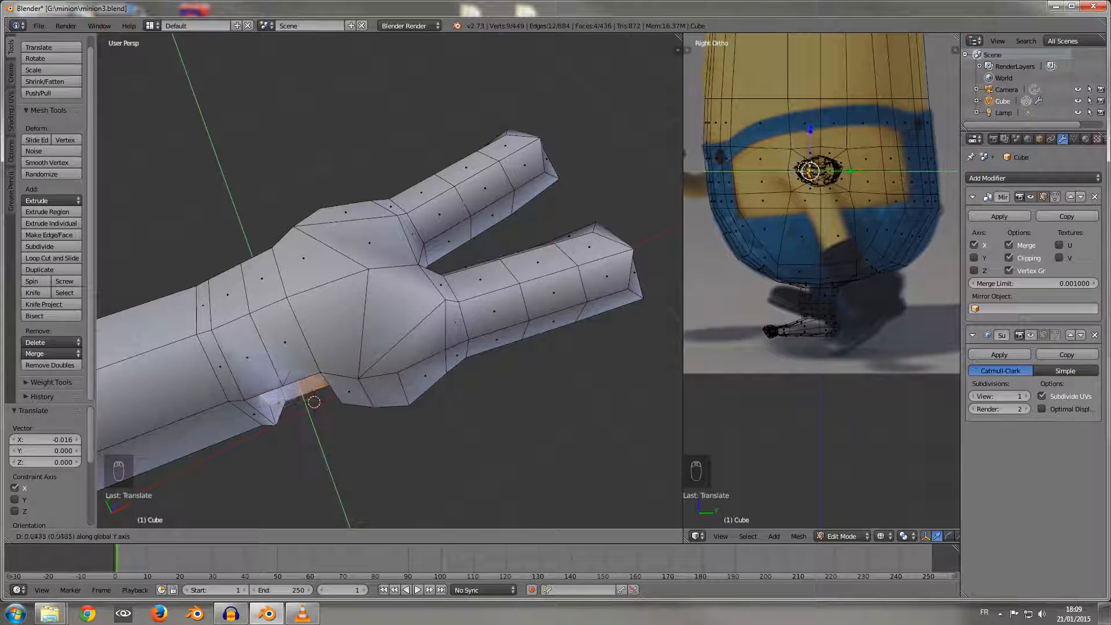
key("Escape")
key("ctrl+z")
key("ctrl+z")
key("ctrl+z")
key("ctrl+z")
key("ctrl+z")
key("ctrl+z")
key("ctrl+z")
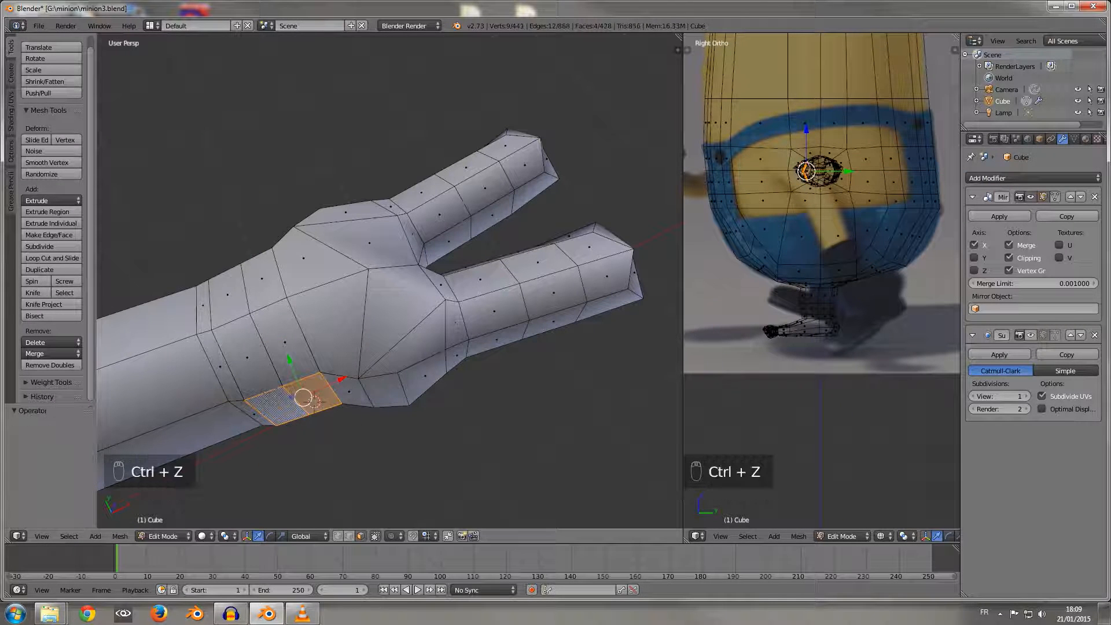
Step: Reselect the two-by-two block of side wrist faces and extrude it outward by about -0.012 in X and -0.102 in Y
middle_click_drag(393, 301, 392, 268)
right_click(250, 291)
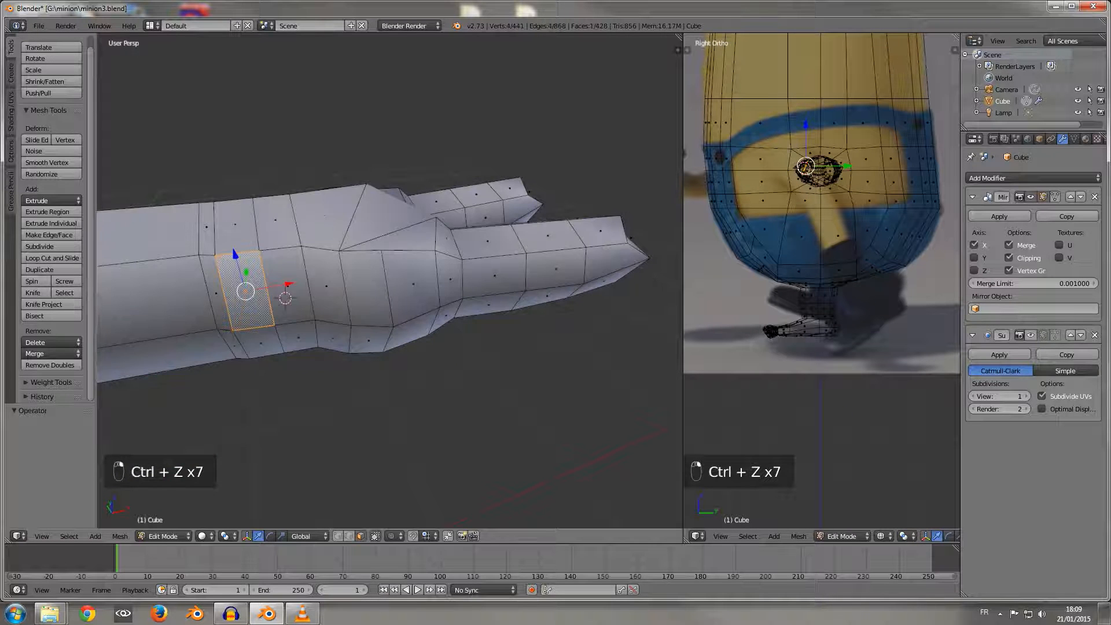
right_click(259, 344, "shift")
right_click(287, 285, "shift")
right_click(300, 338, "shift")
middle_click_drag(300, 338, 319, 365)
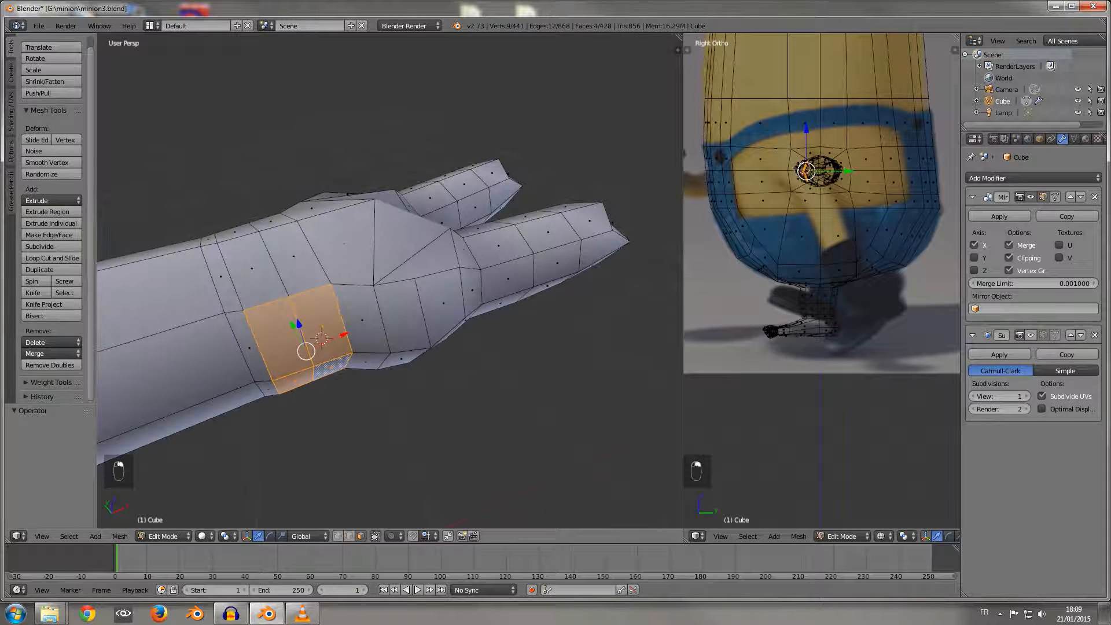
key("e")
left_click(334, 415)
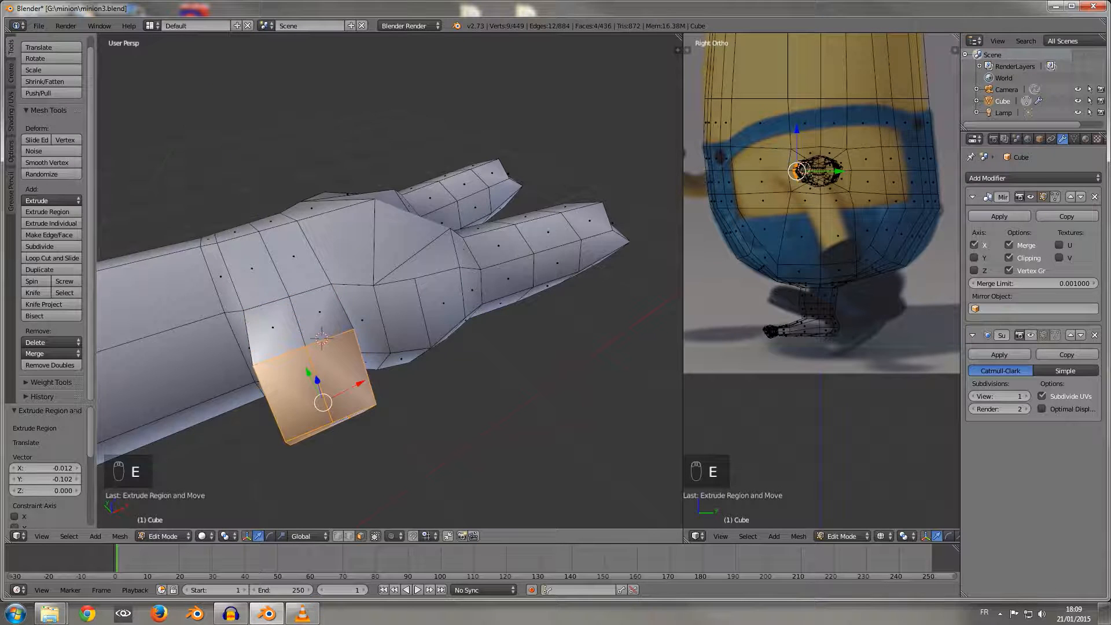
Step: Move the extruded thumb end about 0.016 along X and flatten it by scaling to 0 along Y
middle_click_drag(334, 415, 301, 457)
left_click_drag(280, 380, 291, 380)
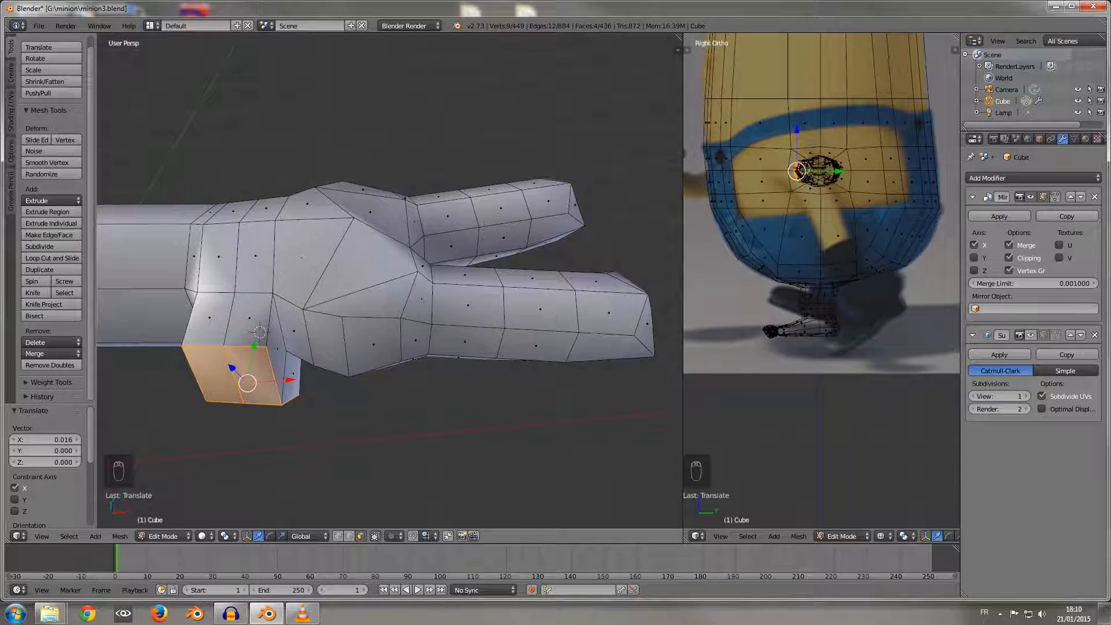
key("s")
key("y")
key("0")
key("Return")
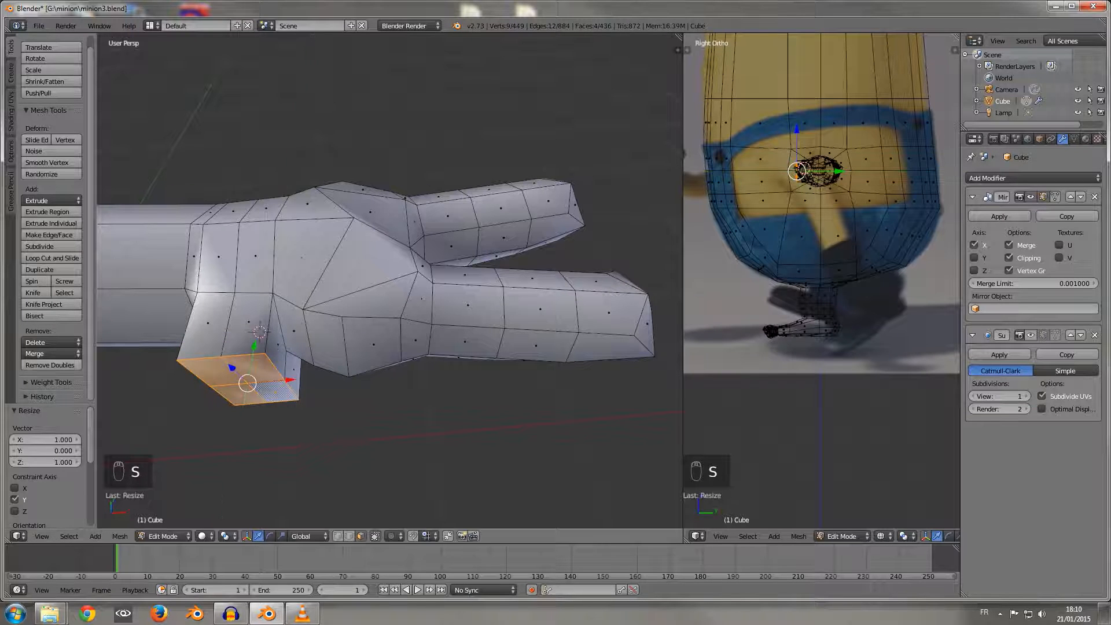
Step: Round the thumb's square end by moving its four corner vertices inward along Z, the last one by about 0.046
middle_click_drag(315, 370, 334, 285)
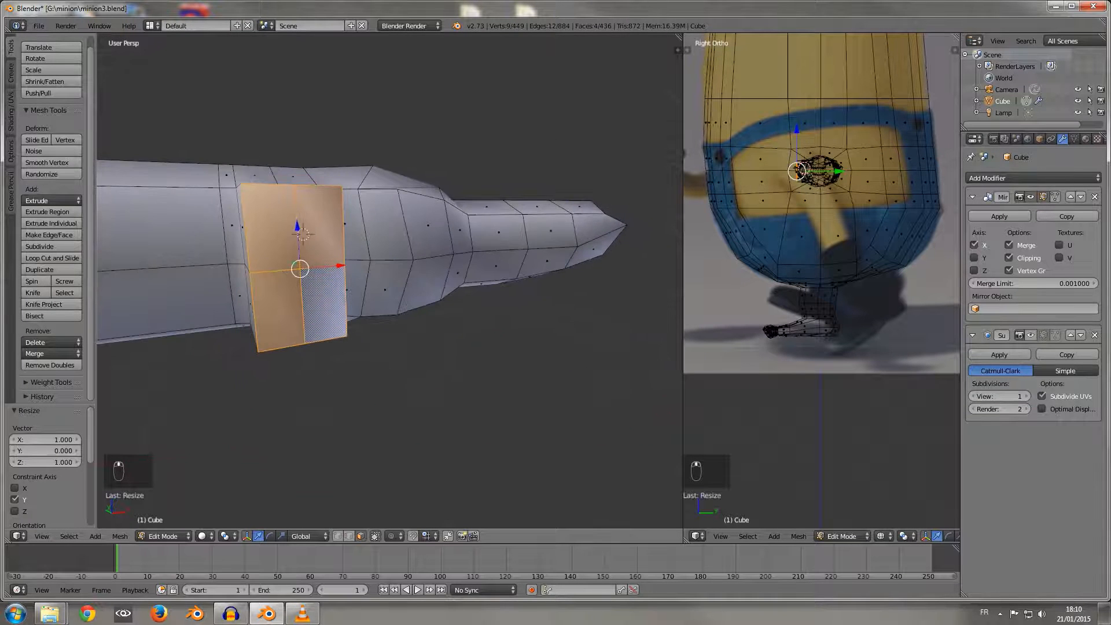
left_click(349, 536)
right_click(241, 184)
left_click_drag(236, 141, 239, 170)
right_click(343, 186)
left_click_drag(342, 142, 342, 174)
right_click(258, 351)
left_click_drag(254, 315, 255, 287)
right_click(347, 335)
left_click_drag(345, 296, 345, 271)
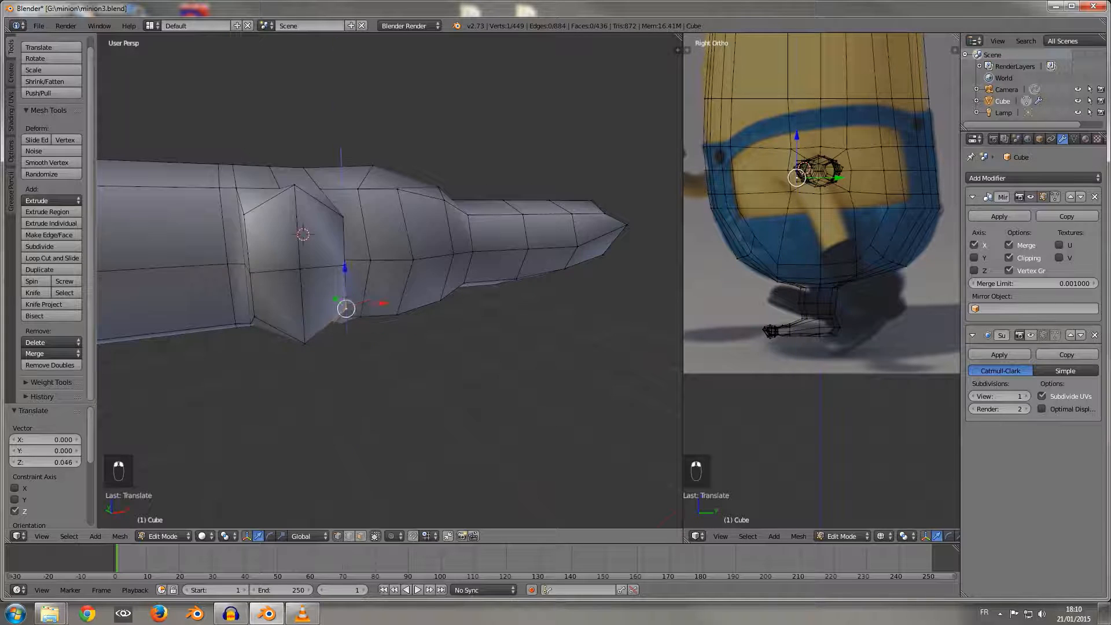
Step: Select the two middle side vertices of the thumb end and scale them apart to about 1.345 along X
middle_click_drag(345, 278, 378, 345)
right_click(310, 323)
right_click(393, 297, "shift")
key("s")
key("x")
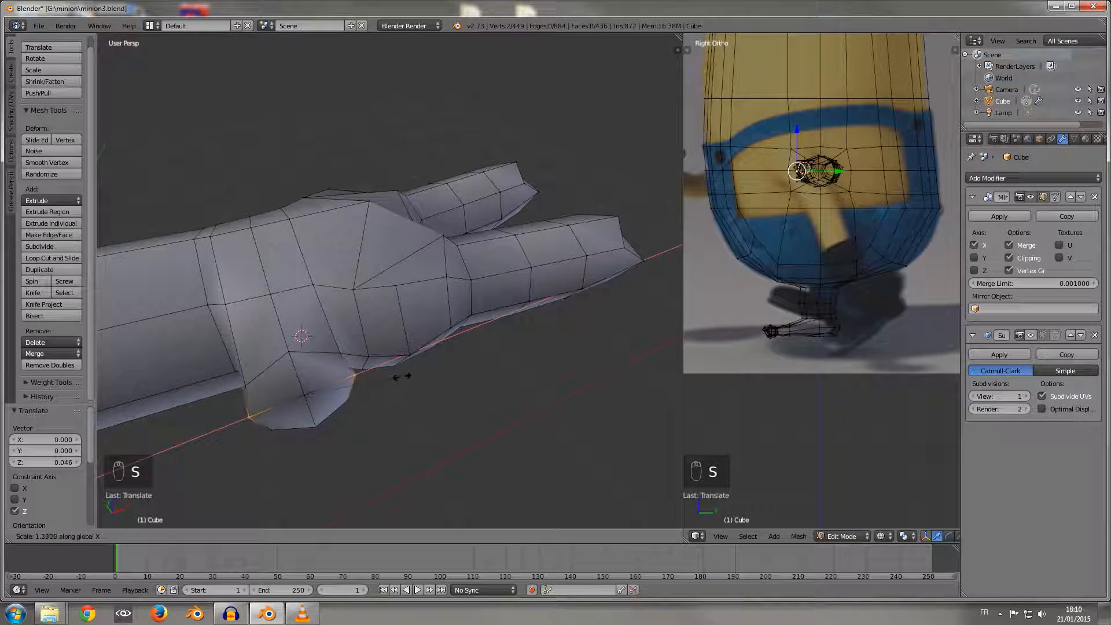
left_click(408, 375)
Step: Switch to face selection and select the four faces of the thumb's end cap
left_click(361, 536)
right_click(285, 415)
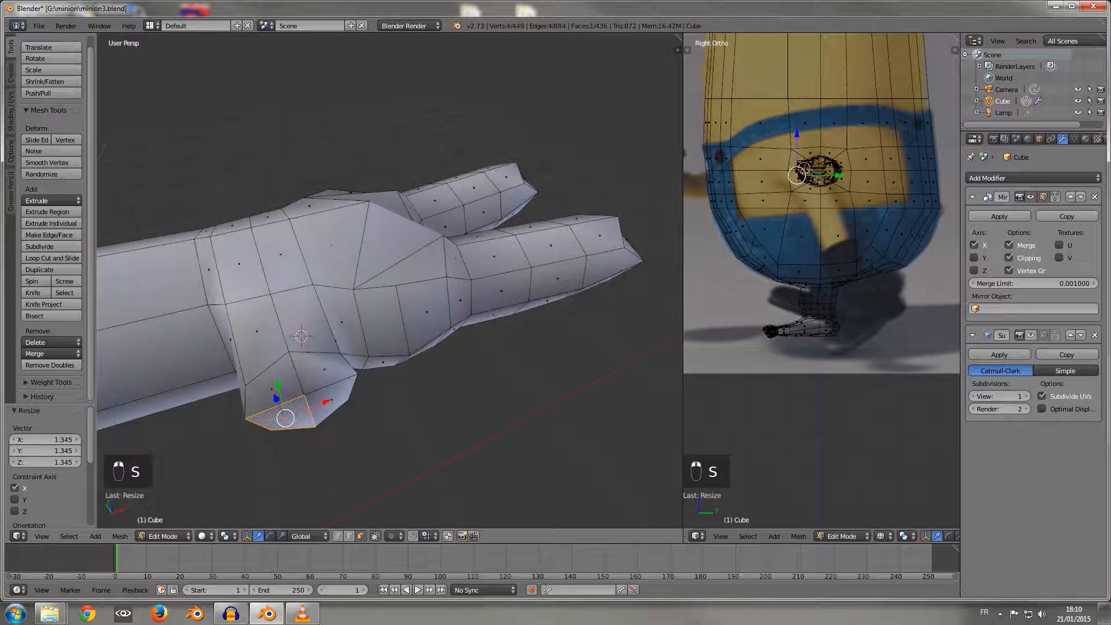
right_click(272, 388, "shift")
right_click(323, 370, "shift")
right_click(332, 398, "shift")
middle_click_drag(332, 399, 299, 442)
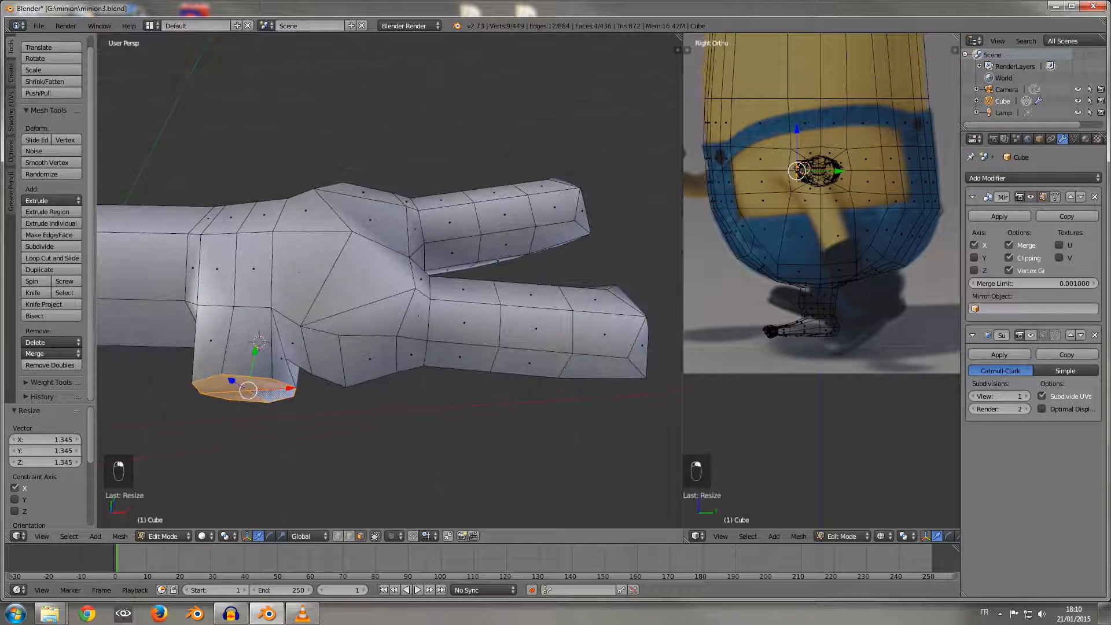
Step: Try to rotate the thumb's end cap about global Z and shift it along X, and undo both changes
key("r")
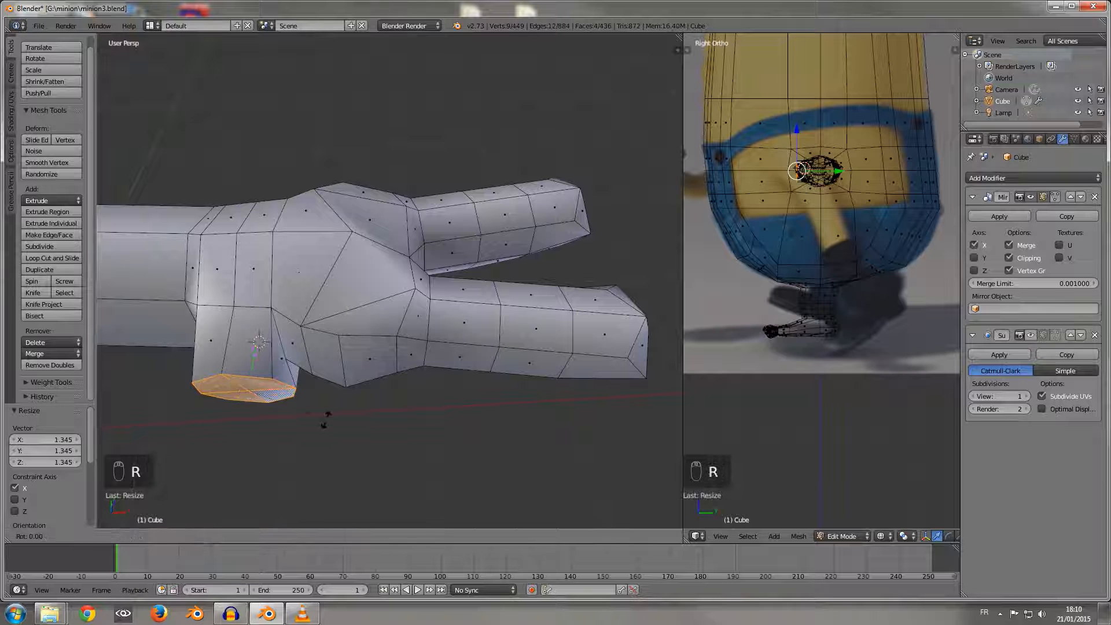
key("z")
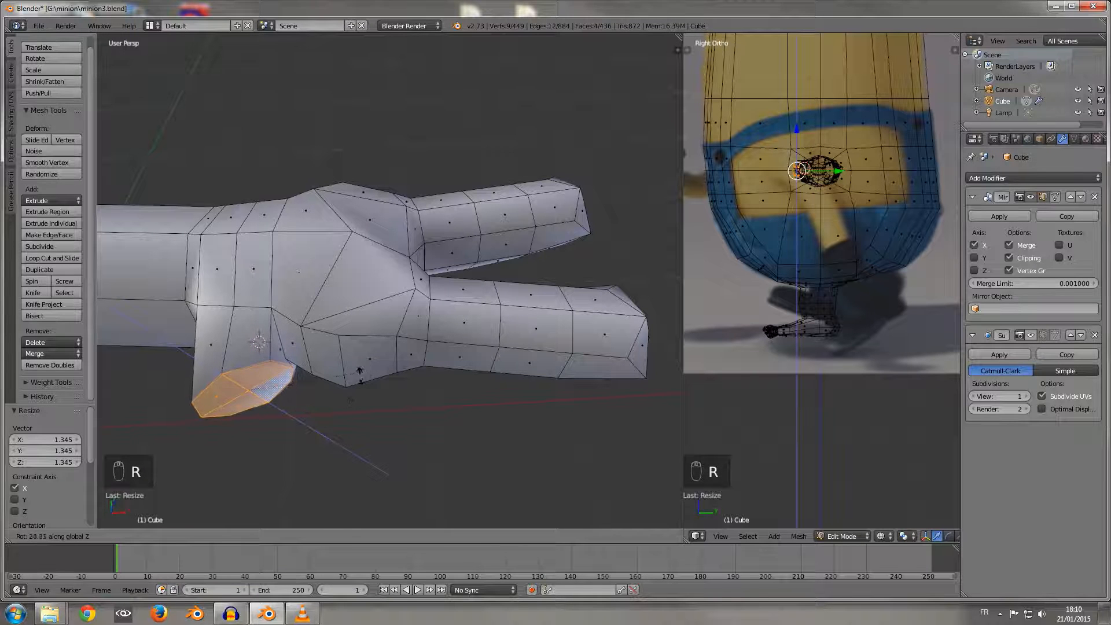
left_click(352, 384)
left_click_drag(290, 388, 283, 388)
key("ctrl+z")
key("ctrl+z")
key("ctrl+z")
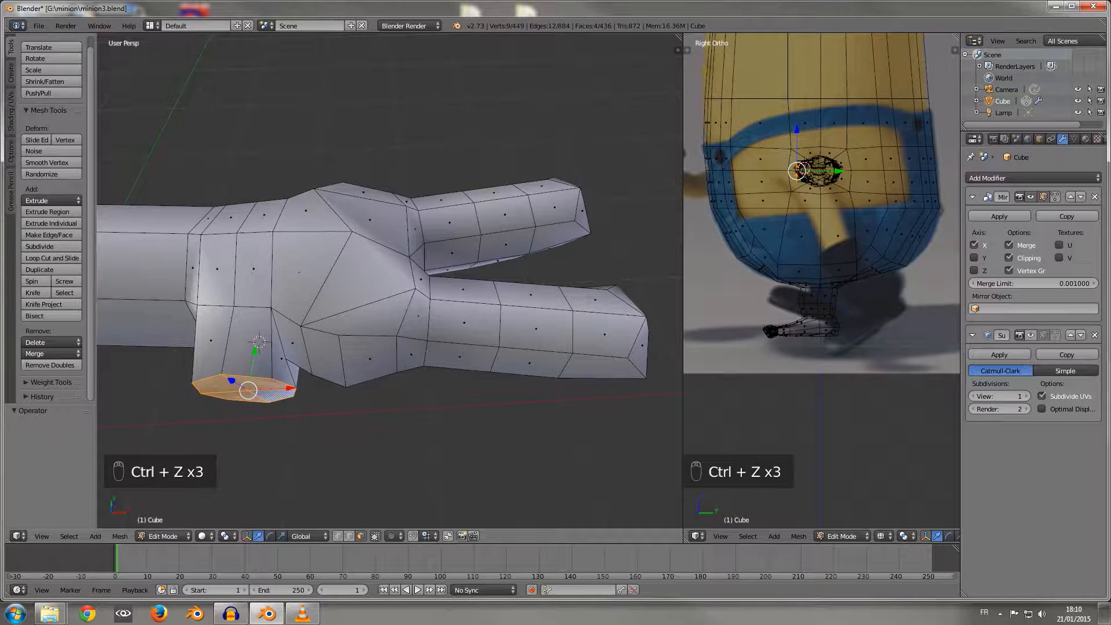
Step: Scale the thumb's end cap to about 0.789 along Z
middle_click_drag(347, 290, 428, 272)
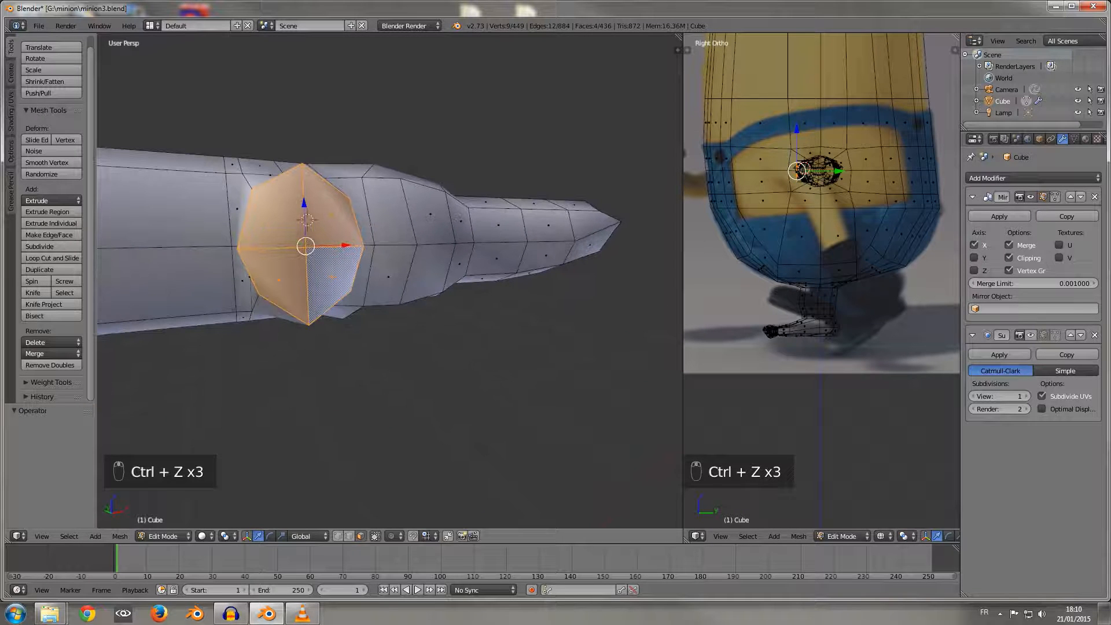
key("s")
key("z")
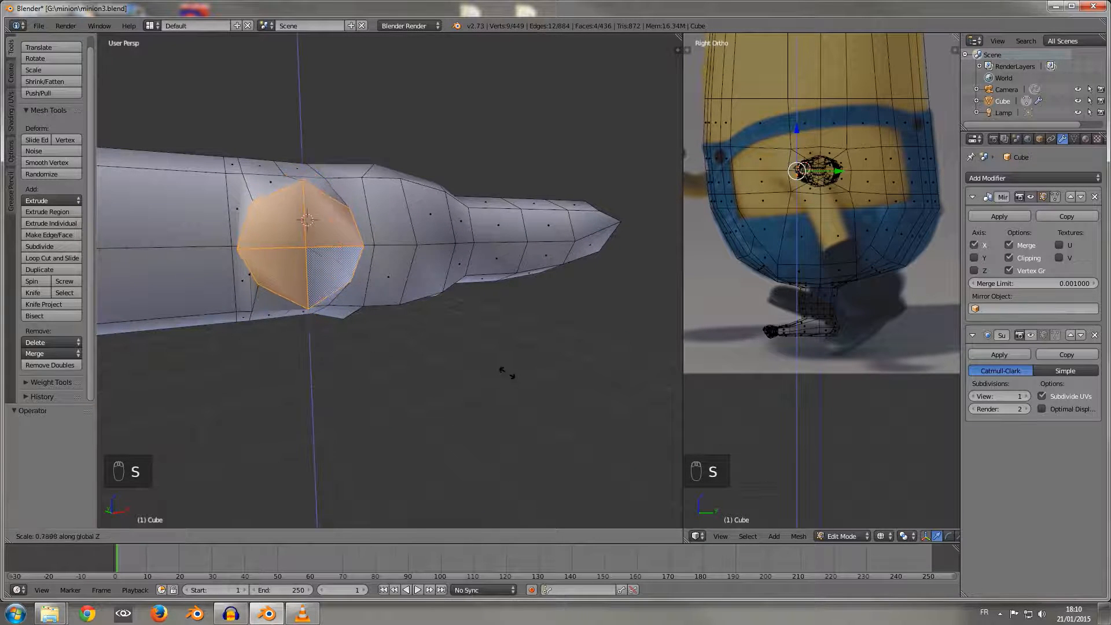
left_click(506, 370)
Step: Extrude the thumb's end cap outward by about -0.178 along Y to lengthen the thumb
middle_click_drag(506, 371, 535, 401)
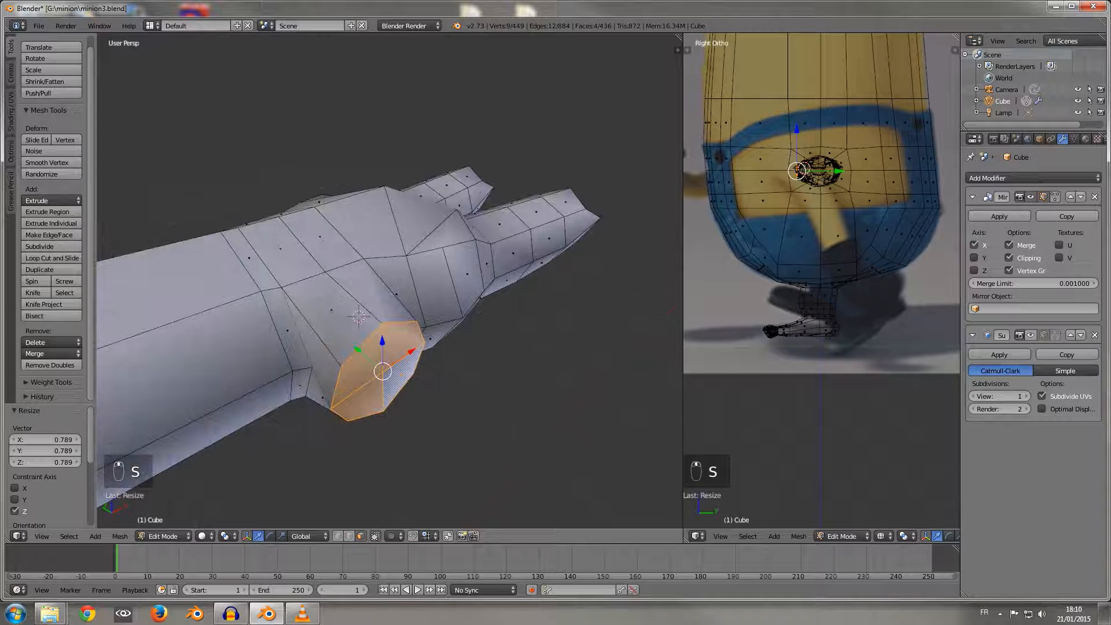
key("e")
left_click(637, 492)
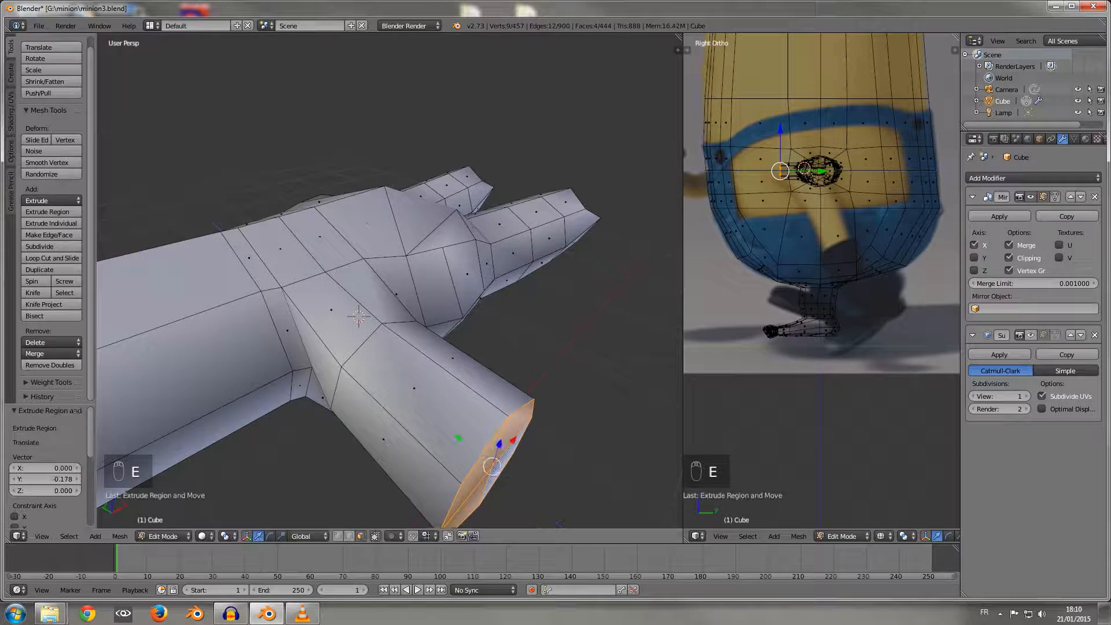
middle_click_drag(494, 434, 489, 483)
scroll(446, 492, "down", 3)
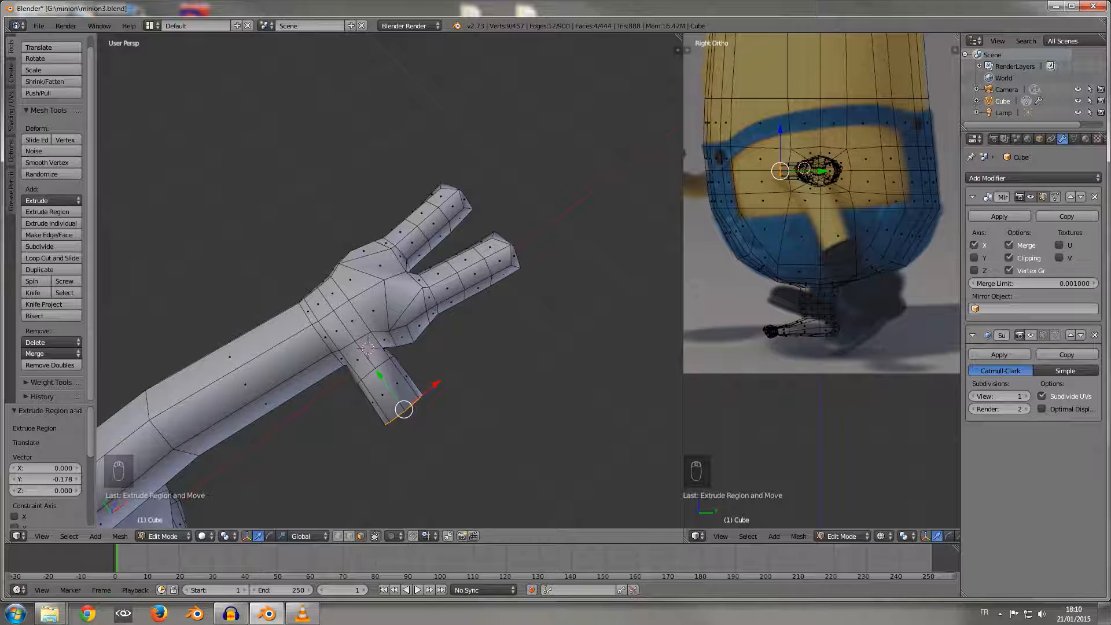
Step: Shift the thumb's end cap outward by about -0.007 along Y
middle_click_drag(489, 483, 522, 376)
scroll(425, 463, "up", 2)
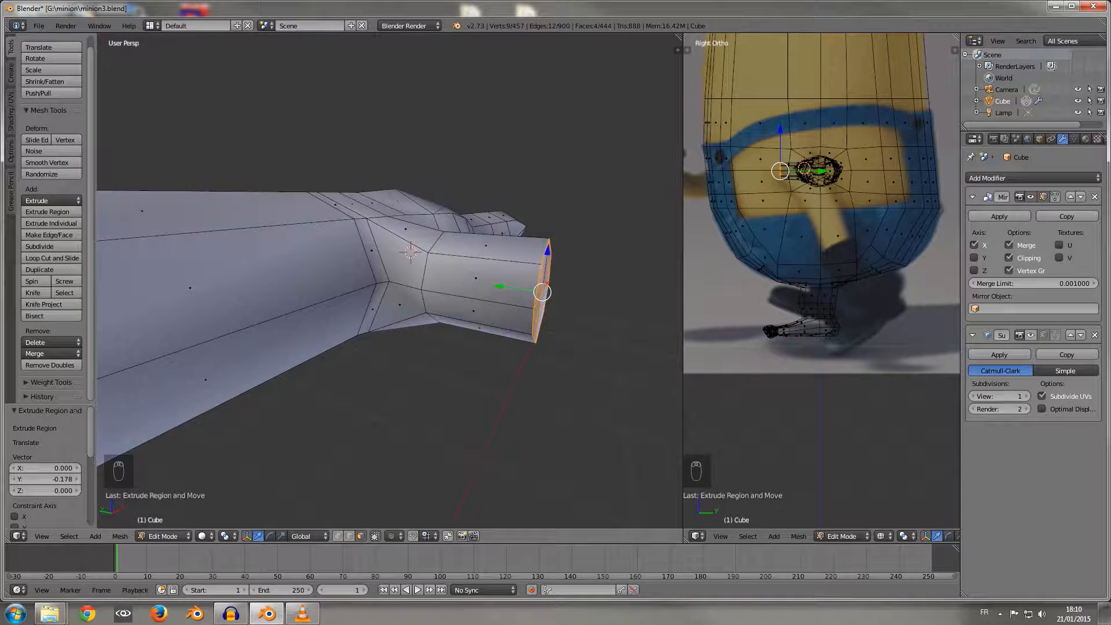
left_click_drag(500, 287, 505, 287)
middle_click_drag(506, 287, 497, 350)
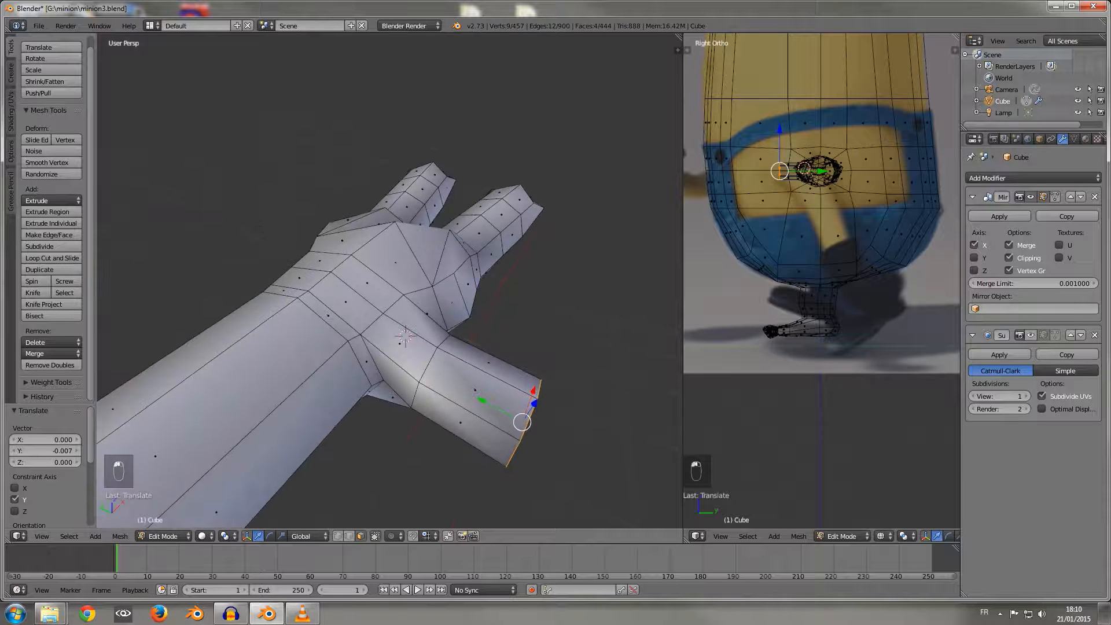
Step: Add one loop cut around the middle of the thumb's last segment
key("ctrl+r")
left_click(474, 396)
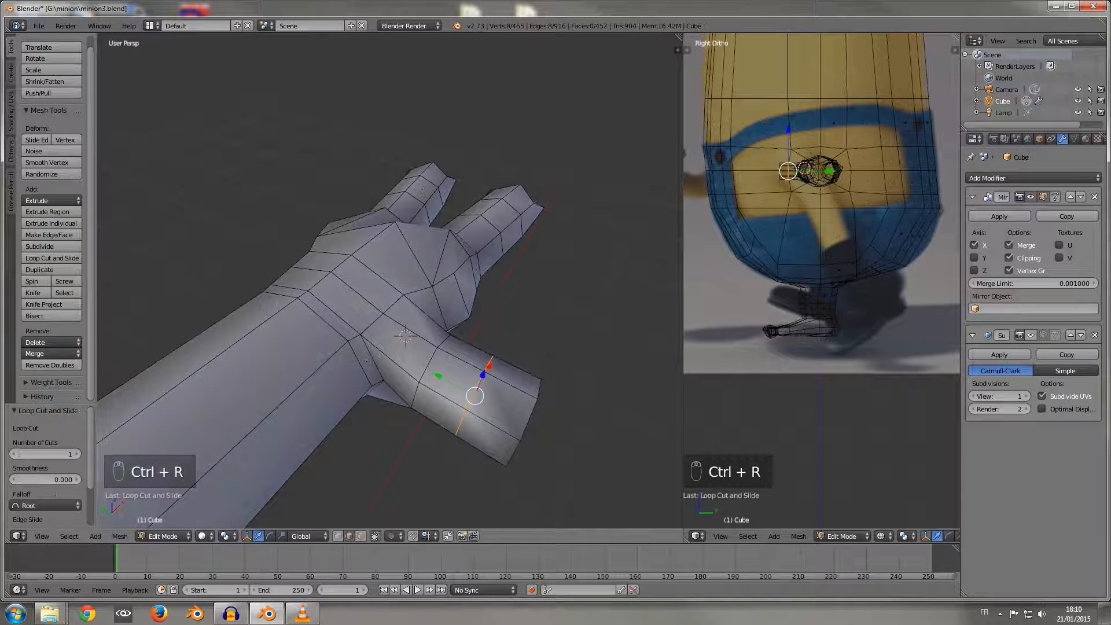
middle_click_drag(474, 396, 472, 339)
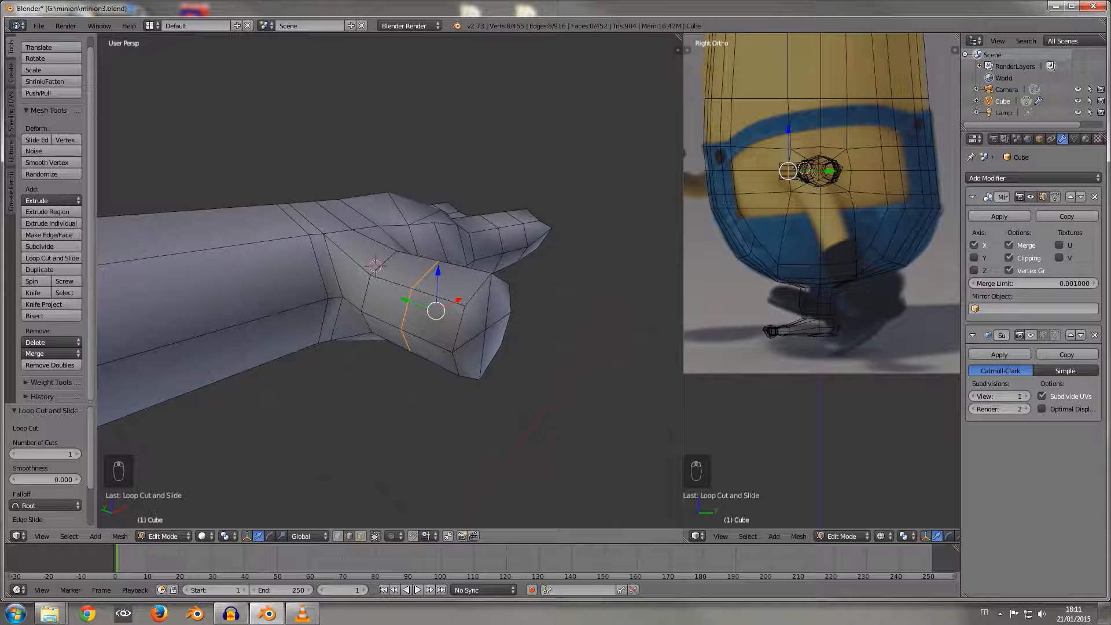
Step: Select the three lower rim vertices of the thumb's tip and move them about 0.019 along Z and 0.025 along Y
right_click(469, 376)
middle_click_drag(469, 377, 462, 319)
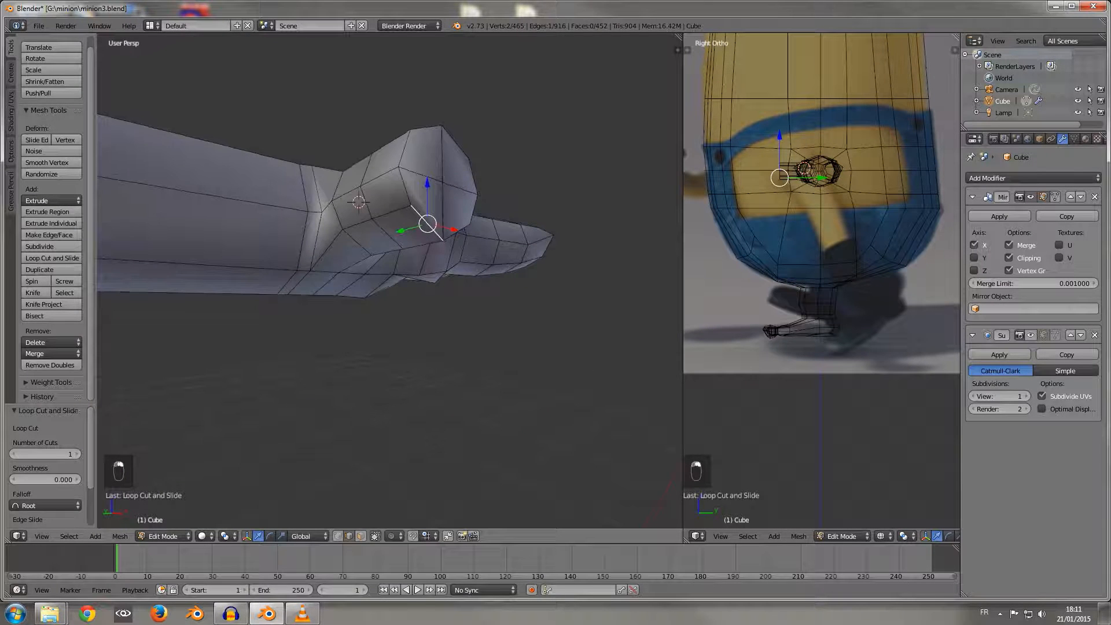
right_click(457, 233, "shift")
left_click_drag(443, 184, 443, 171)
middle_click_drag(443, 171, 493, 191)
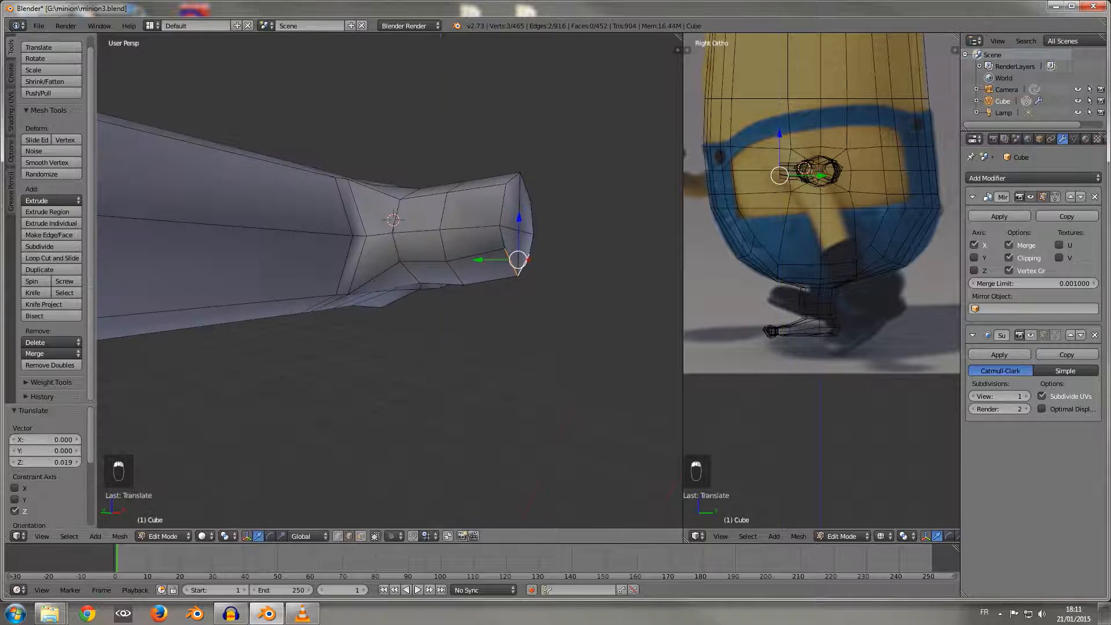
left_click_drag(479, 260, 465, 260)
middle_click_drag(464, 259, 446, 296)
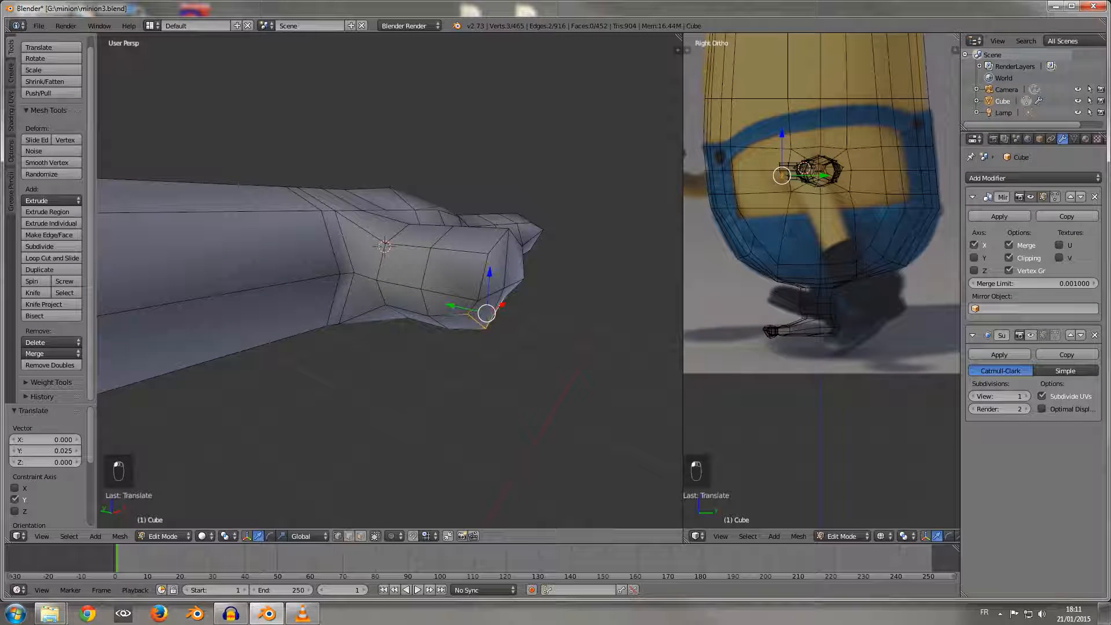
Step: Push the thumb tip's centre vertex about -0.025 along Y and pull its two upper vertices back about 0.011 along Y
right_click(504, 288)
left_click_drag(466, 282, 484, 284)
right_click(488, 254)
middle_click_drag(488, 253, 456, 274)
right_click(501, 265, "shift")
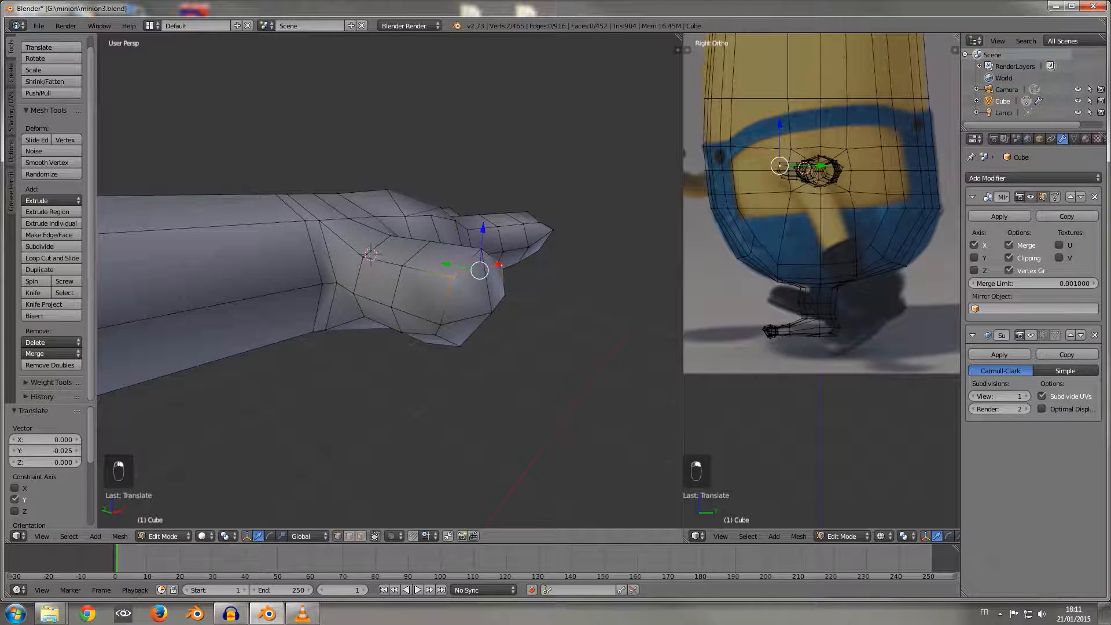
left_click_drag(446, 264, 439, 263)
mouse_move(439, 262)
middle_mouse_down()
mouse_move(444, 218)
mouse_move(425, 239)
mouse_move(379, 242)
mouse_move(449, 270)
middle_mouse_up()
Step: Select the middle row of three vertices on the thumb's tip and move them about 0.037 along Z and -0.012 along Y
right_click(446, 237)
right_click(496, 238, "shift")
right_click(412, 246, "shift")
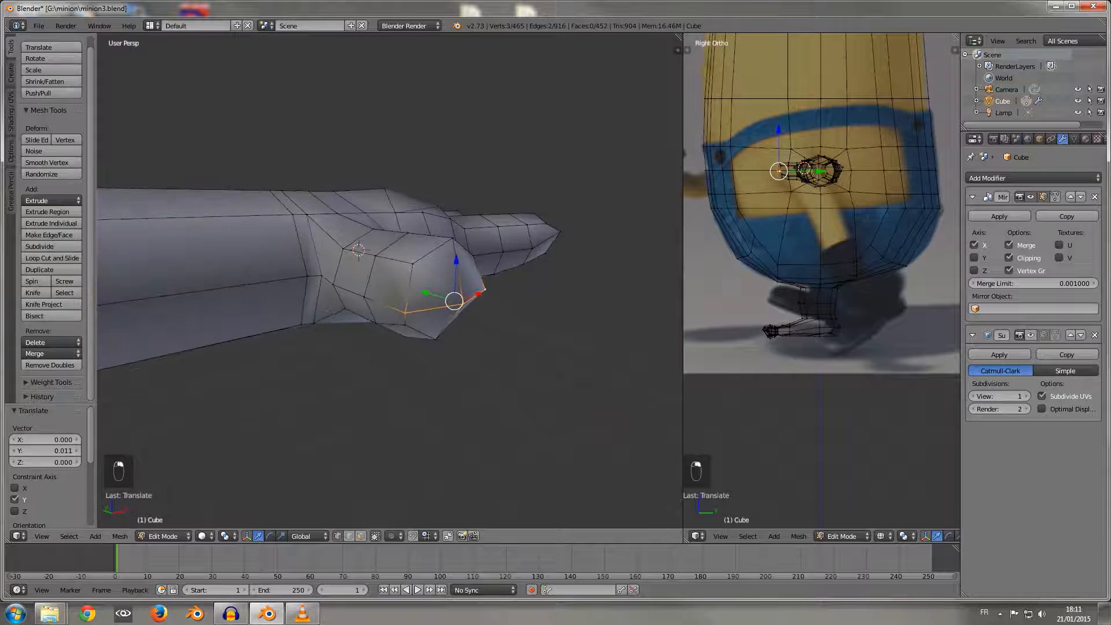
left_click_drag(455, 260, 456, 239)
middle_click_drag(456, 239, 500, 250)
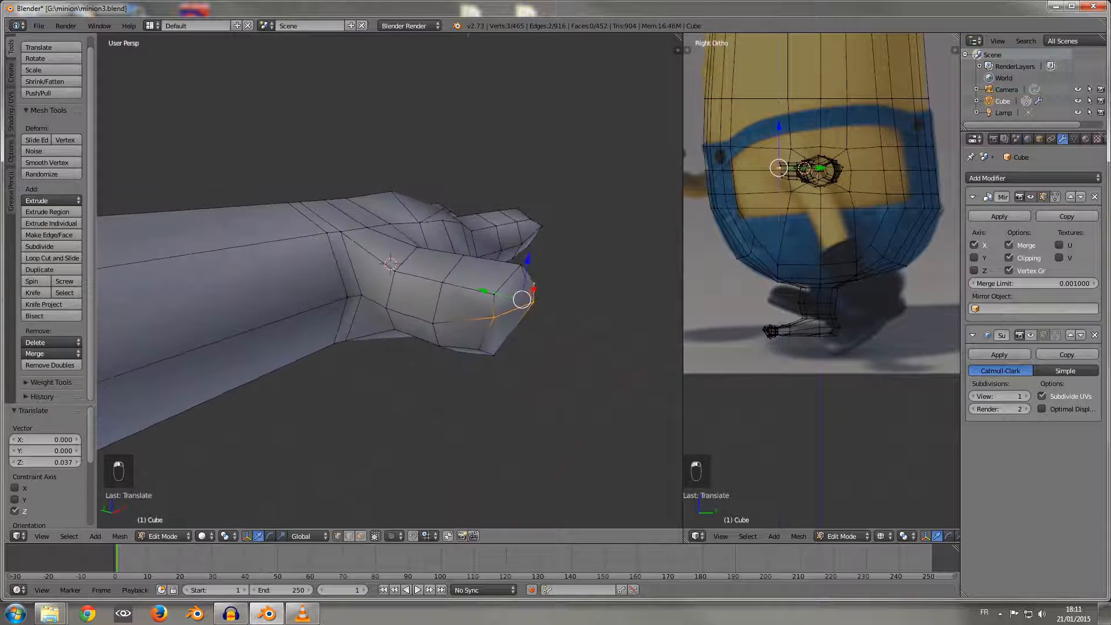
left_click_drag(484, 292, 494, 295)
middle_click_drag(495, 295, 445, 225)
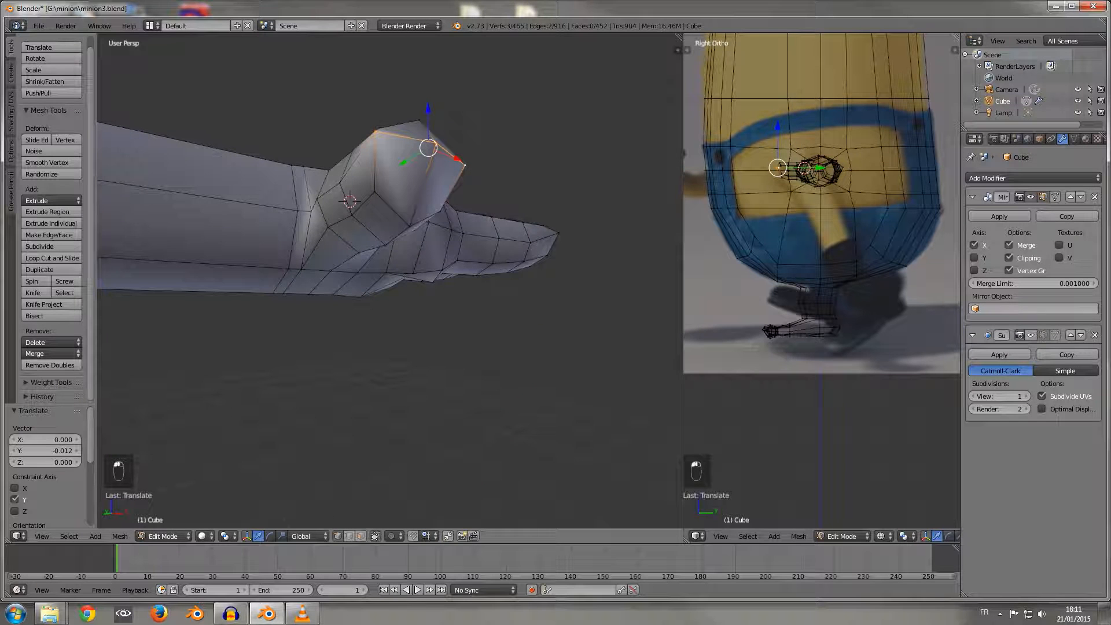
Step: Reselect the three lower rim vertices of the thumb's tip and move them about 0.021 along Z and -0.013 along Y
right_click(413, 228)
right_click(374, 192, "shift")
right_click(441, 212, "shift")
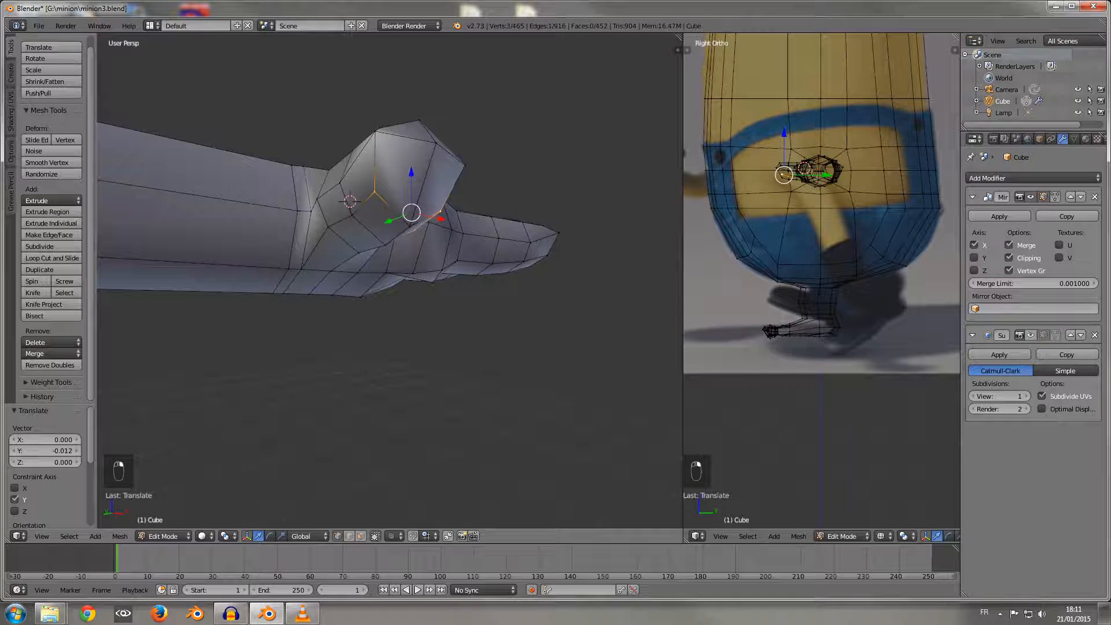
right_click(411, 227)
right_click(374, 191)
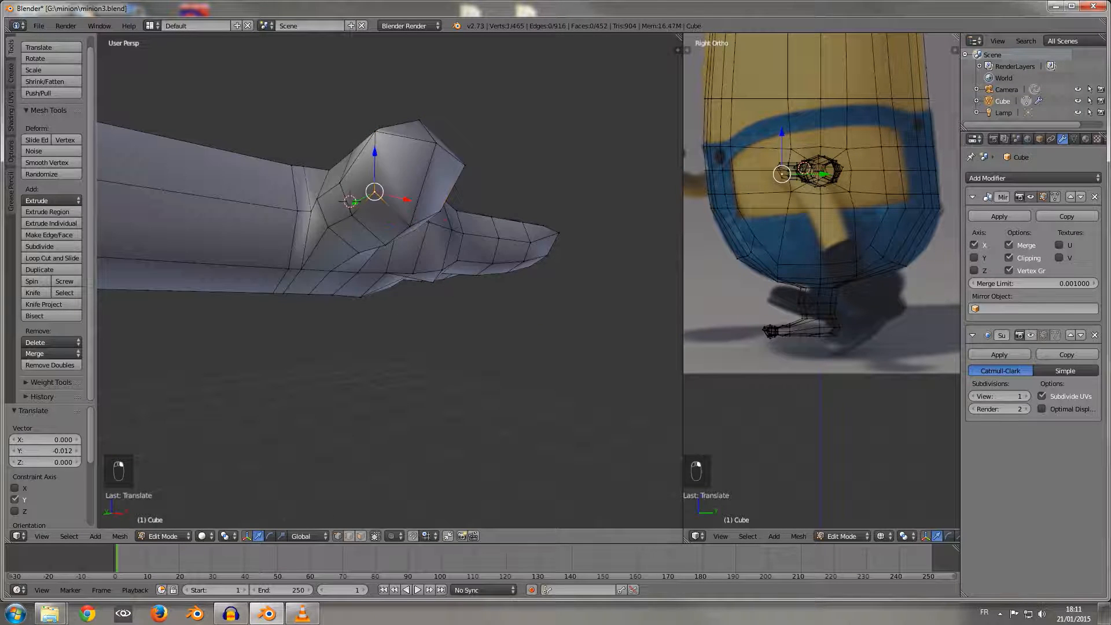
right_click(410, 226, "shift")
right_click(441, 212, "shift")
middle_click_drag(440, 212, 406, 206)
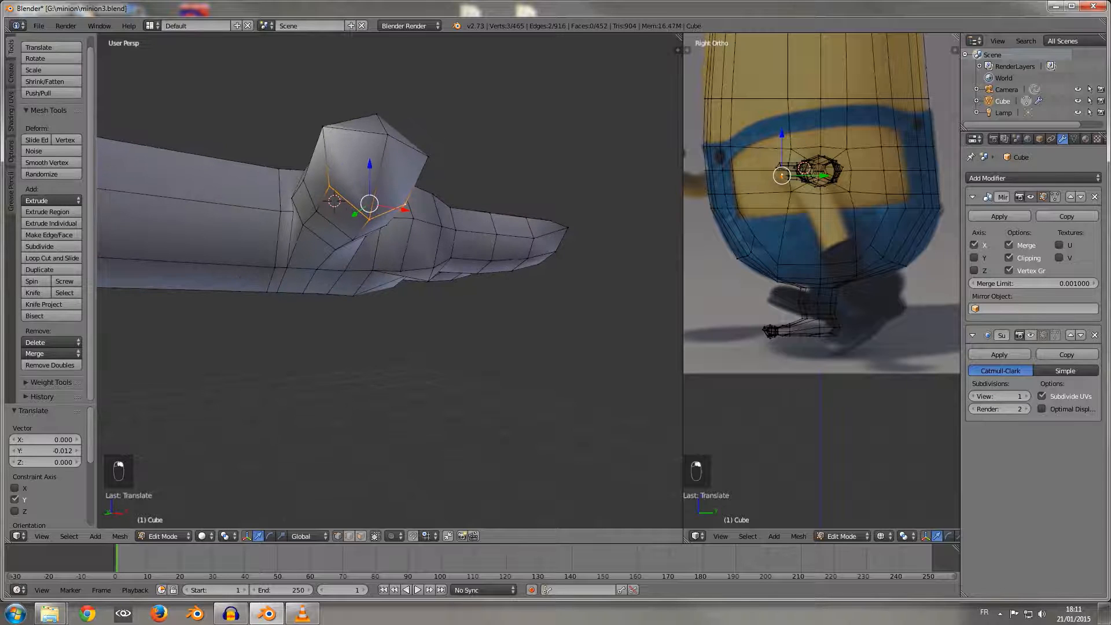
left_click_drag(370, 166, 370, 153)
middle_click_drag(371, 165, 460, 194)
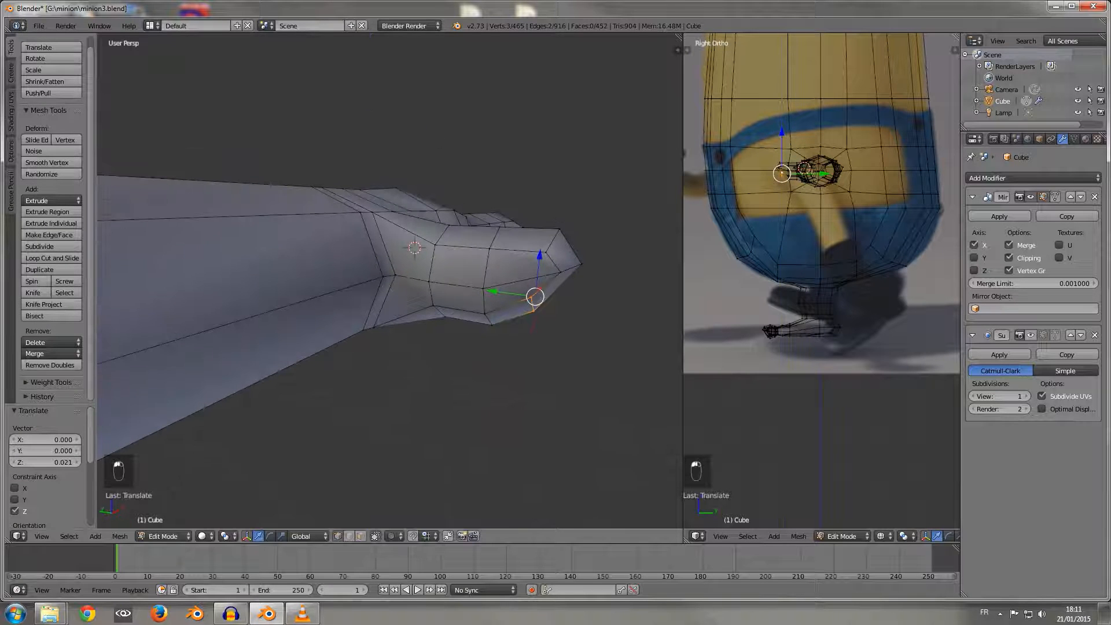
left_click_drag(493, 291, 503, 293)
middle_click_drag(503, 292, 375, 303)
Step: Select a lower palm vertex between the thumb and the nearest finger and shift it along X toward the fingers
scroll(388, 359, "down", 3)
scroll(376, 400, "up", 5)
scroll(445, 355, "up", 1)
right_click(371, 324)
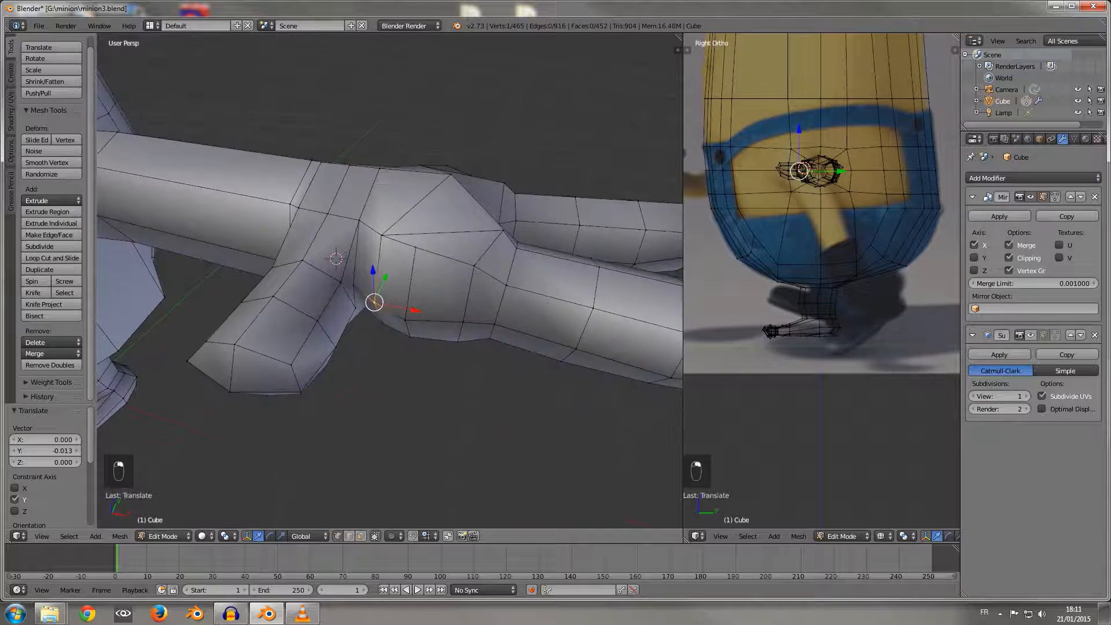
right_click(405, 320, "shift")
left_click_drag(430, 319, 450, 323)
middle_click_drag(450, 323, 427, 285)
Step: Reposition the palm vertex beside the thumb's base about -0.034 along Y and -0.023 along X
right_click(333, 261)
middle_click_drag(334, 262, 345, 307)
left_click_drag(378, 315, 400, 323)
left_click_drag(384, 277, 382, 285)
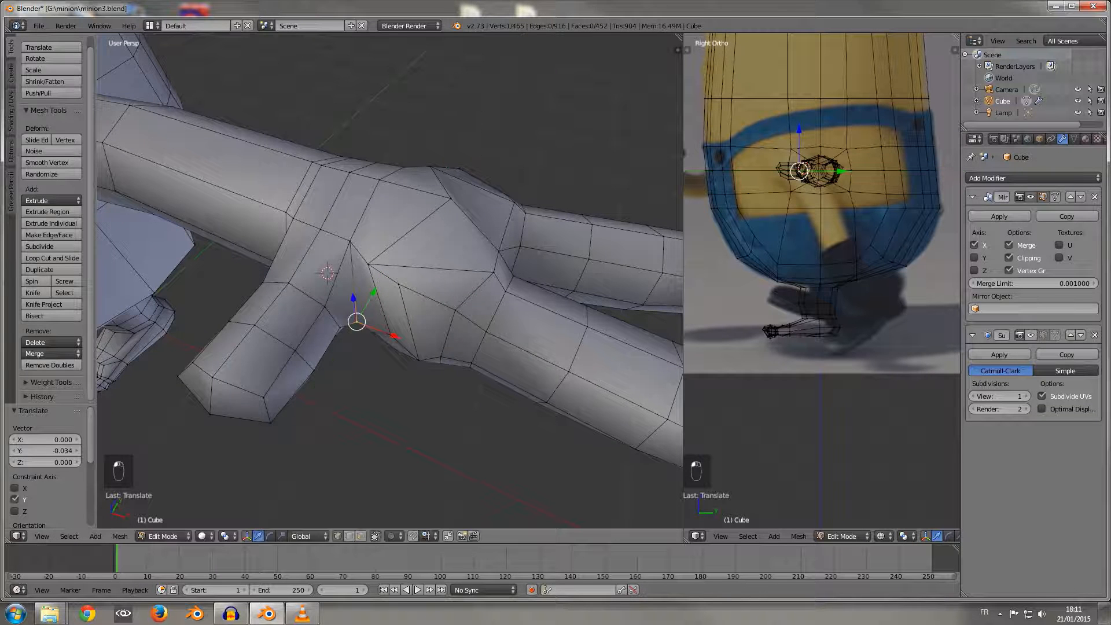
left_click_drag(429, 350, 418, 344)
middle_click_drag(418, 345, 411, 386)
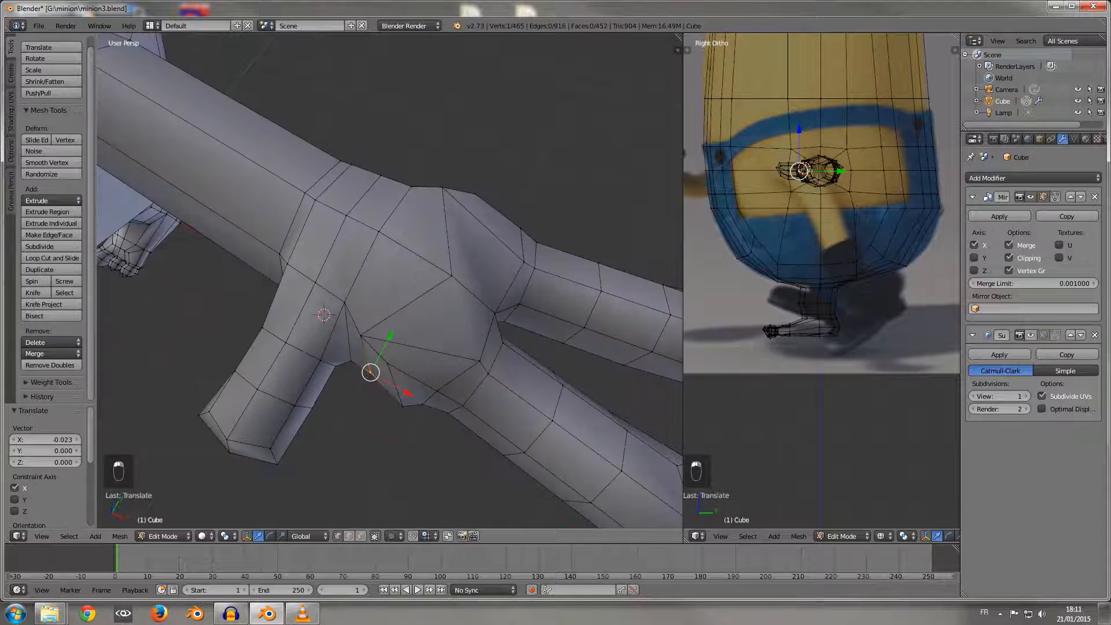
Step: Move the vertex in the crease between thumb and palm along Y and about 0.039 along X
right_click(351, 361)
left_click_drag(371, 324, 369, 329)
left_click_drag(387, 384, 429, 380)
Step: Select two vertices on the palm's thumb-side edge and move them about 0.017 along Y
right_click(370, 372)
right_click(360, 335)
right_click(388, 364, "shift")
middle_click_drag(429, 380, 428, 167)
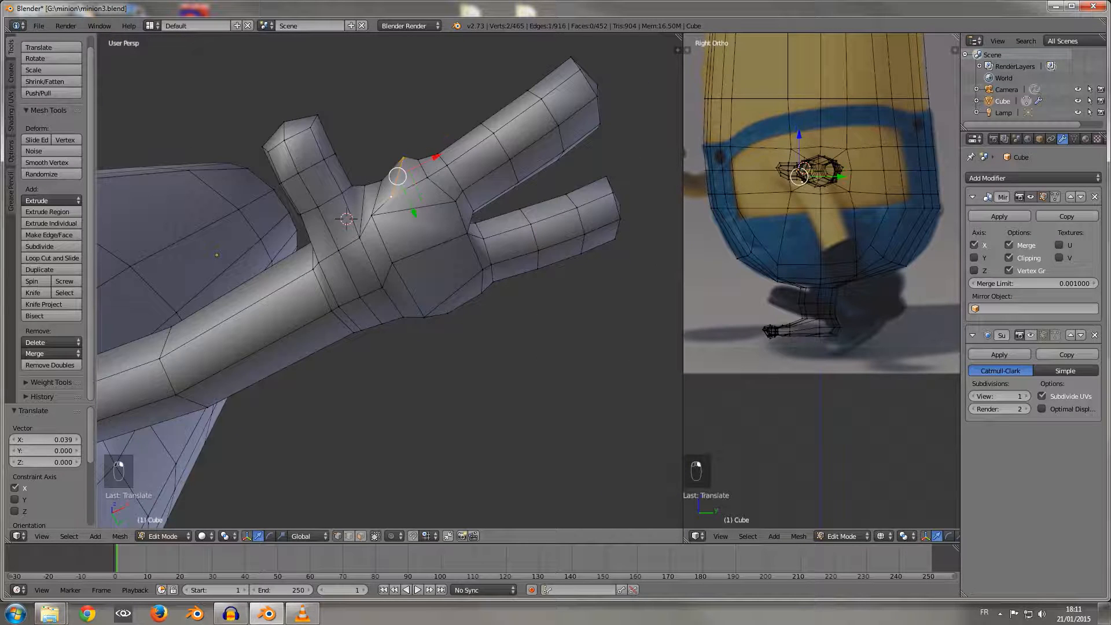
key("g")
key("y")
left_click_drag(418, 223, 419, 224)
middle_click_drag(418, 224, 417, 211)
Step: Move the underside palm vertex near the thumb about 0.024 along Y, and its neighbour about 0.013 along X and slightly along Y
right_click(373, 216)
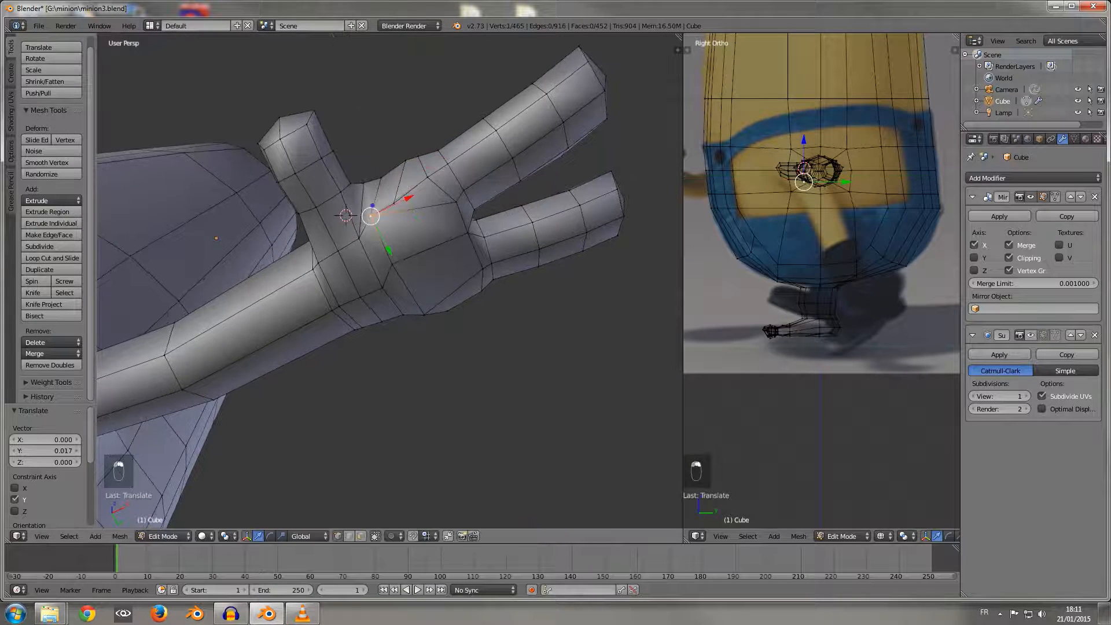
left_click_drag(390, 252, 394, 262)
right_click(393, 202)
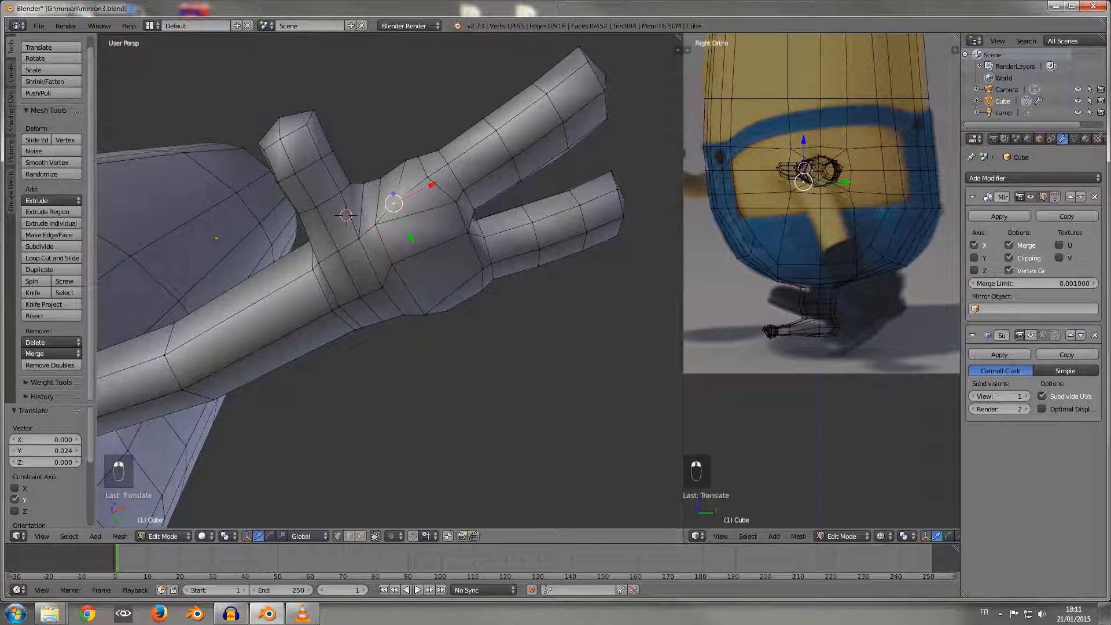
left_click_drag(430, 185, 438, 182)
middle_click_drag(438, 184, 441, 335)
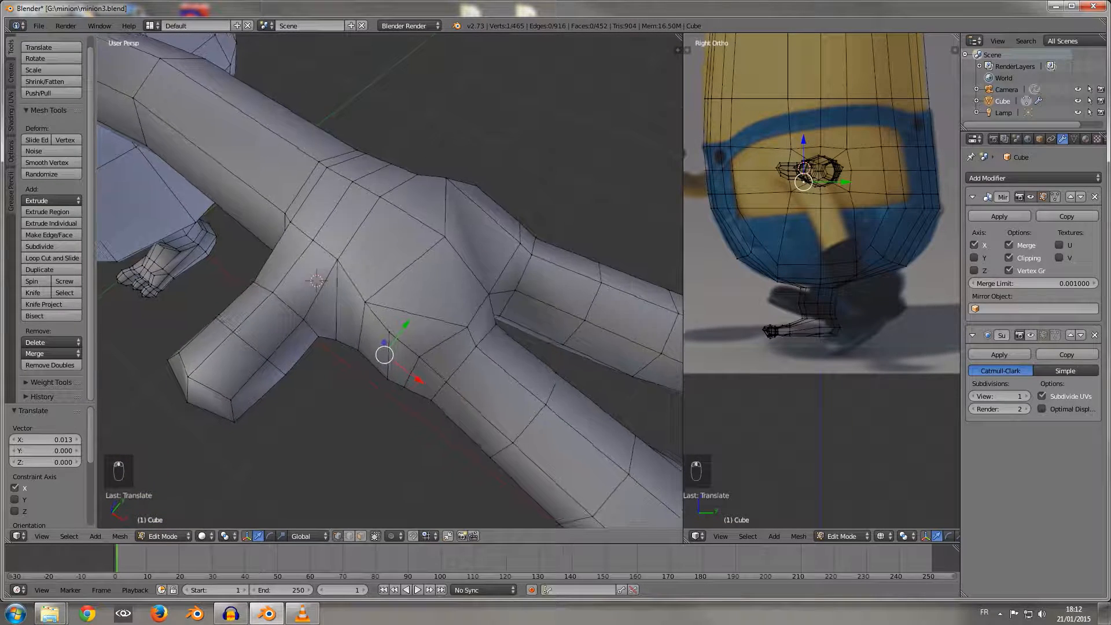
left_click_drag(391, 340, 403, 315)
middle_click_drag(405, 313, 542, 235)
Step: Select the two wrist-side vertices at the thumb's base and move them about -0.054 along X
right_click(371, 301, "shift")
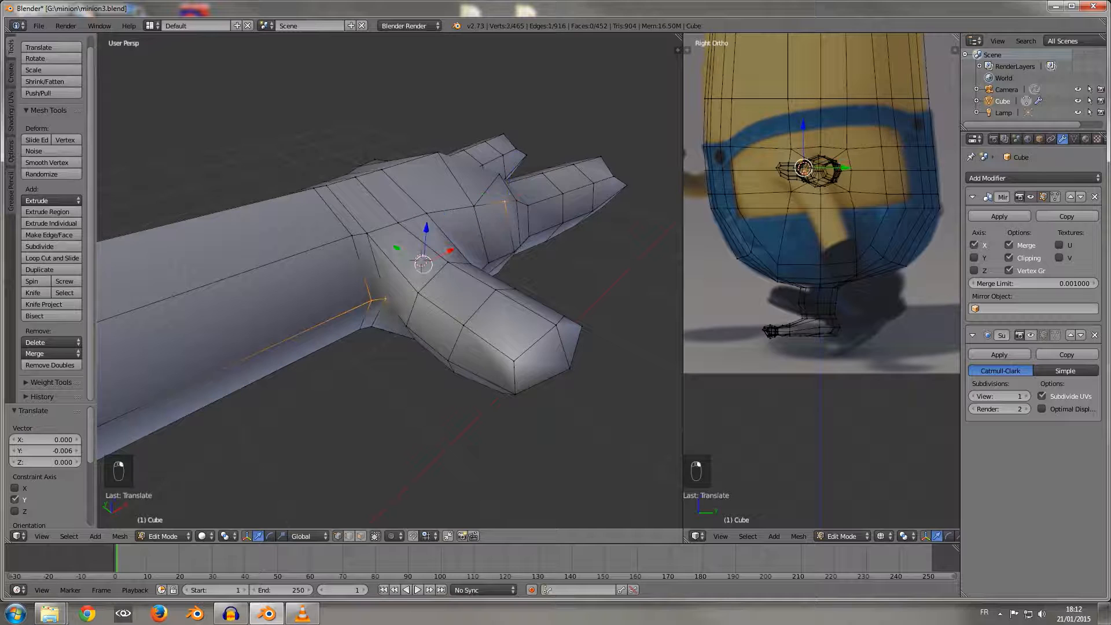
right_click(385, 298)
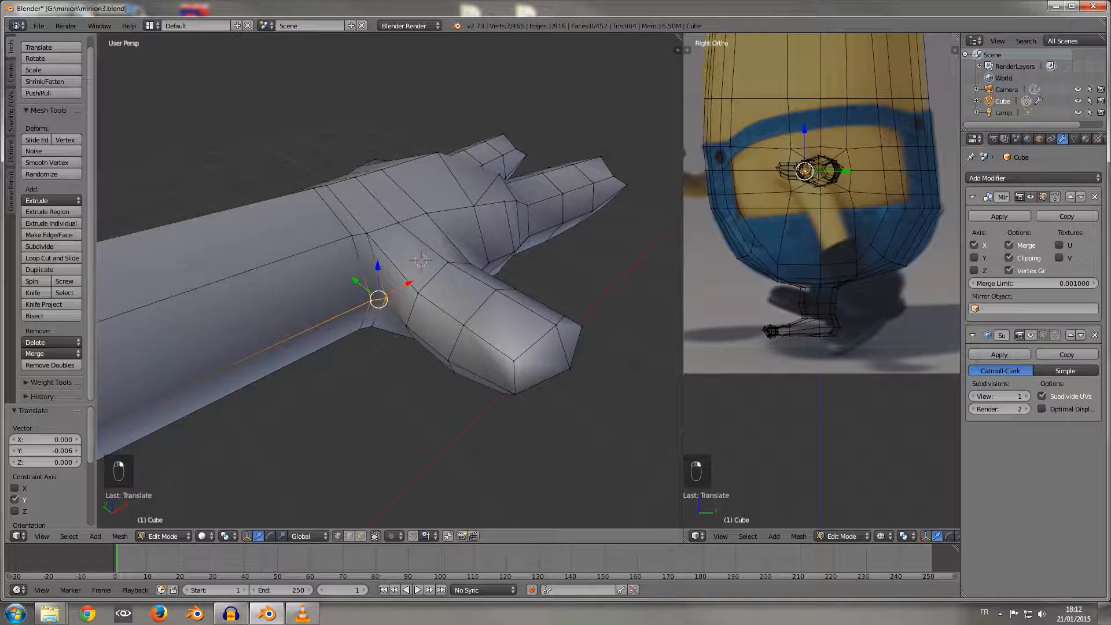
key("g")
key("x")
left_click(347, 314)
middle_click_drag(347, 314, 331, 249)
Step: Switch to face selection, select two faces on the palm edge opposite the thumb and move them about -0.010 along Y
right_click(346, 295)
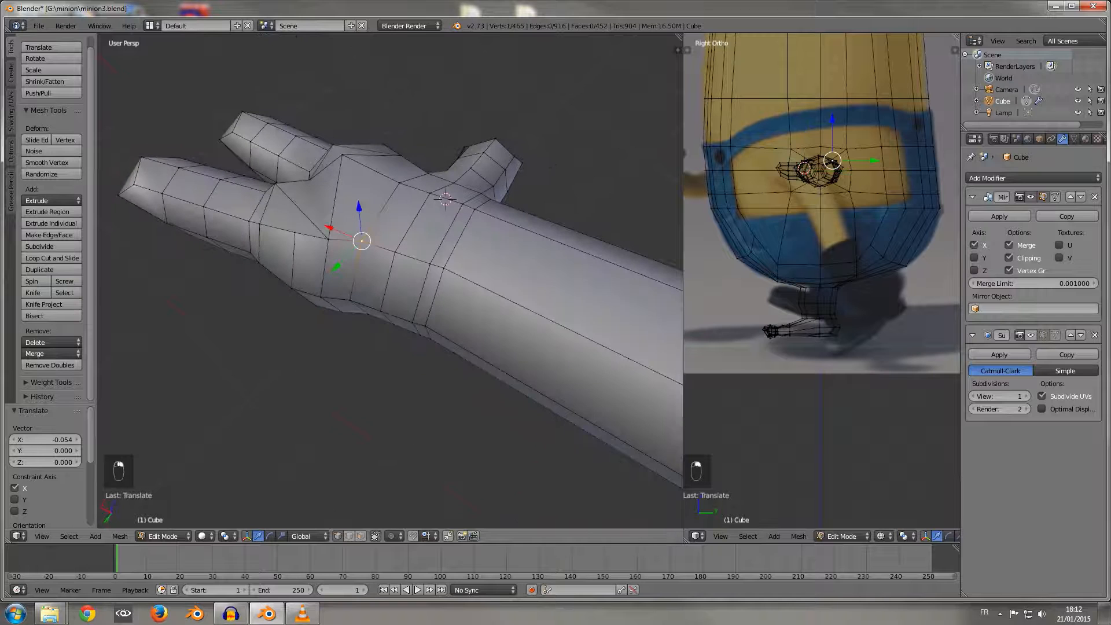
left_click(361, 536)
right_click(309, 265)
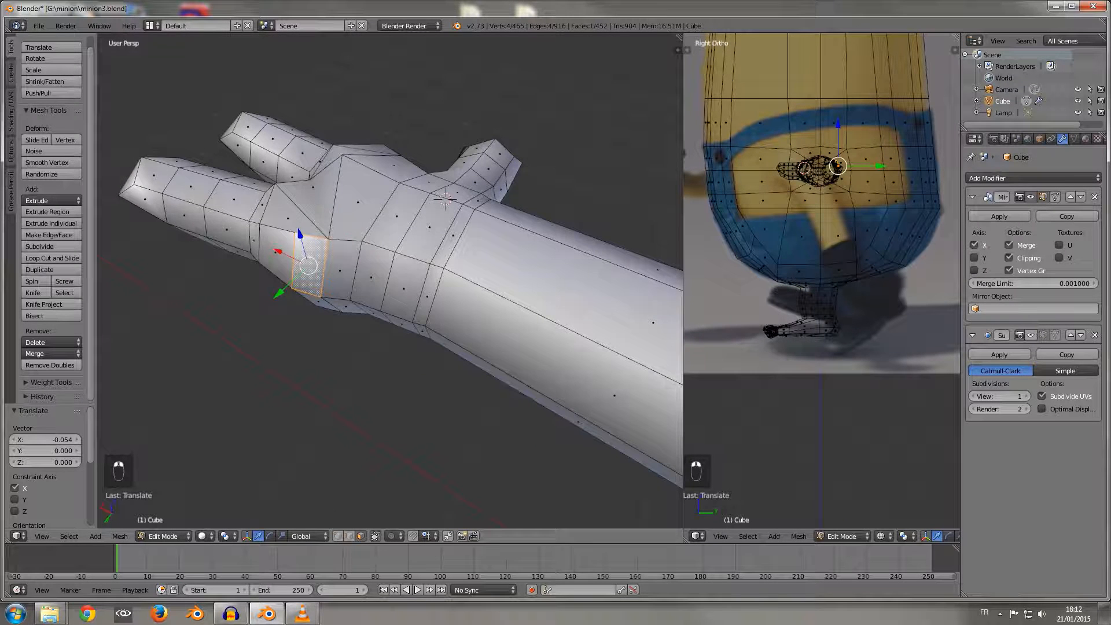
right_click(316, 299, "shift")
middle_click_drag(316, 298, 327, 347)
left_click_drag(281, 337, 288, 332)
middle_click_drag(288, 332, 124, 291)
Step: Check the minions' arms and hands in the film stills in Windows Photo Viewer, and close the viewer windows
middle_click_drag(243, 295, 237, 219)
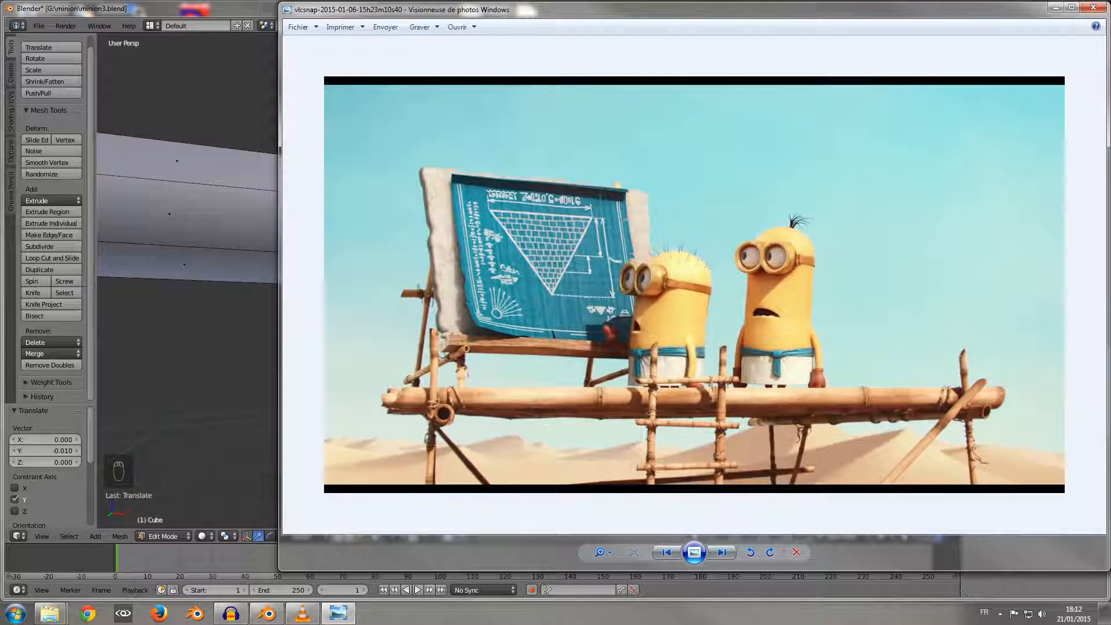
key("alt+F4")
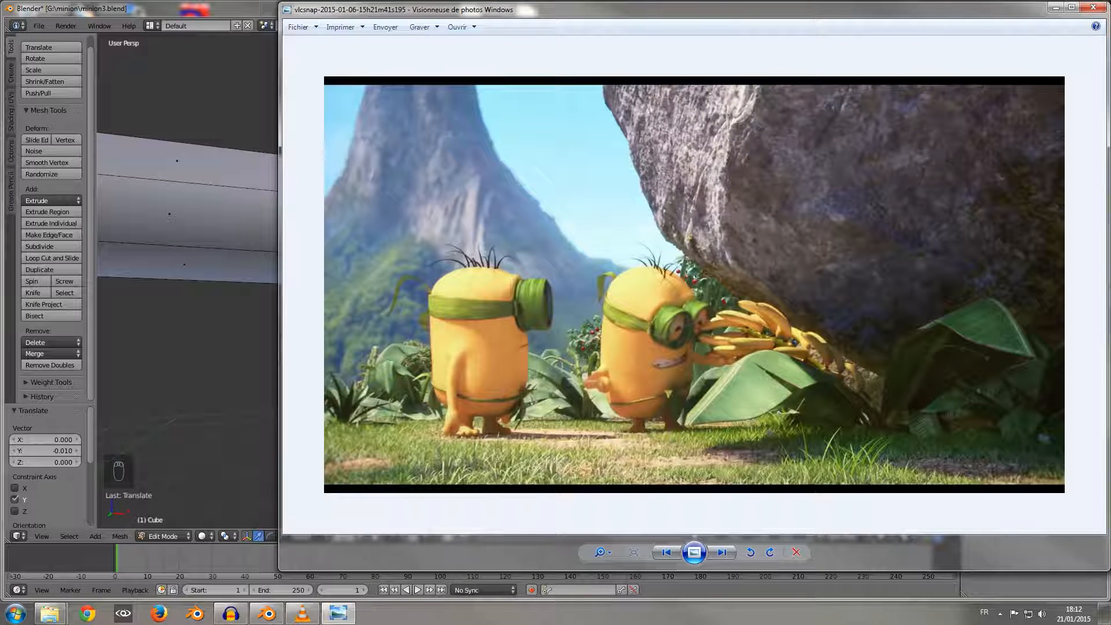
key("alt+F4")
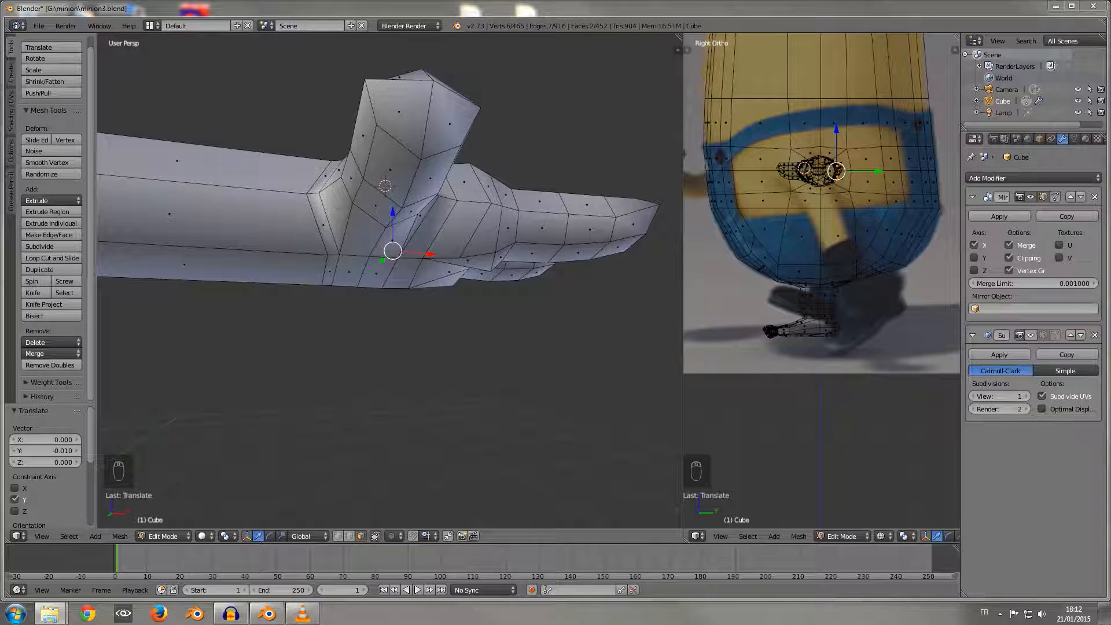
middle_click_drag(394, 208, 376, 261)
right_click(435, 220, "shift")
right_click(433, 265, "shift")
right_click(485, 260, "shift")
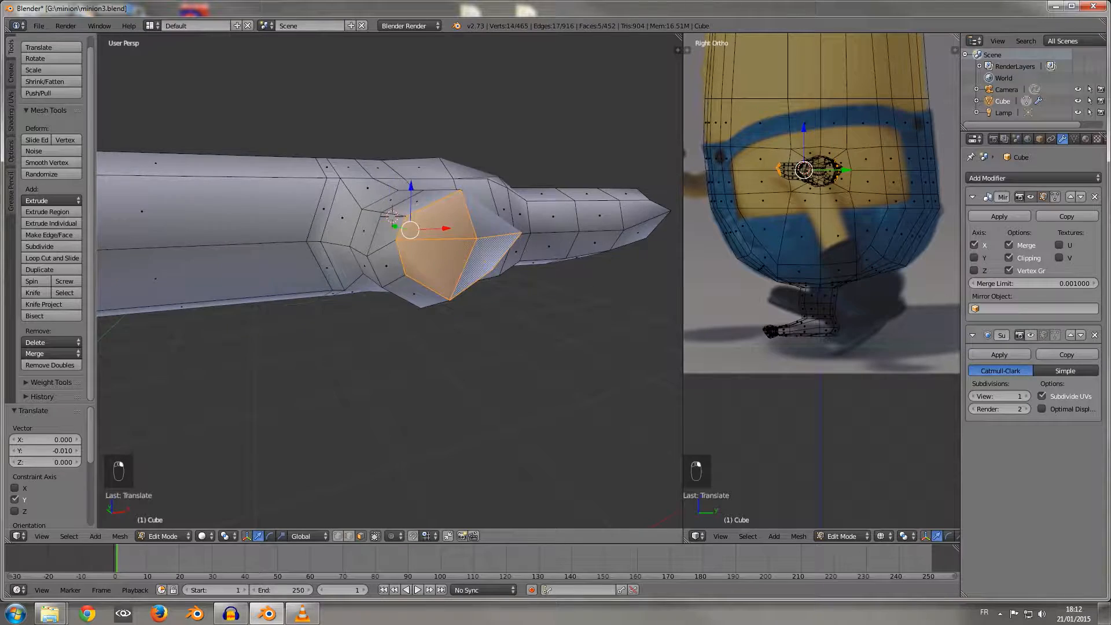
right_click(489, 217, "shift")
middle_click_drag(489, 217, 521, 255)
middle_click_drag(411, 254, 382, 272)
scroll(402, 298, "down", 7)
middle_click_drag(388, 277, 394, 231)
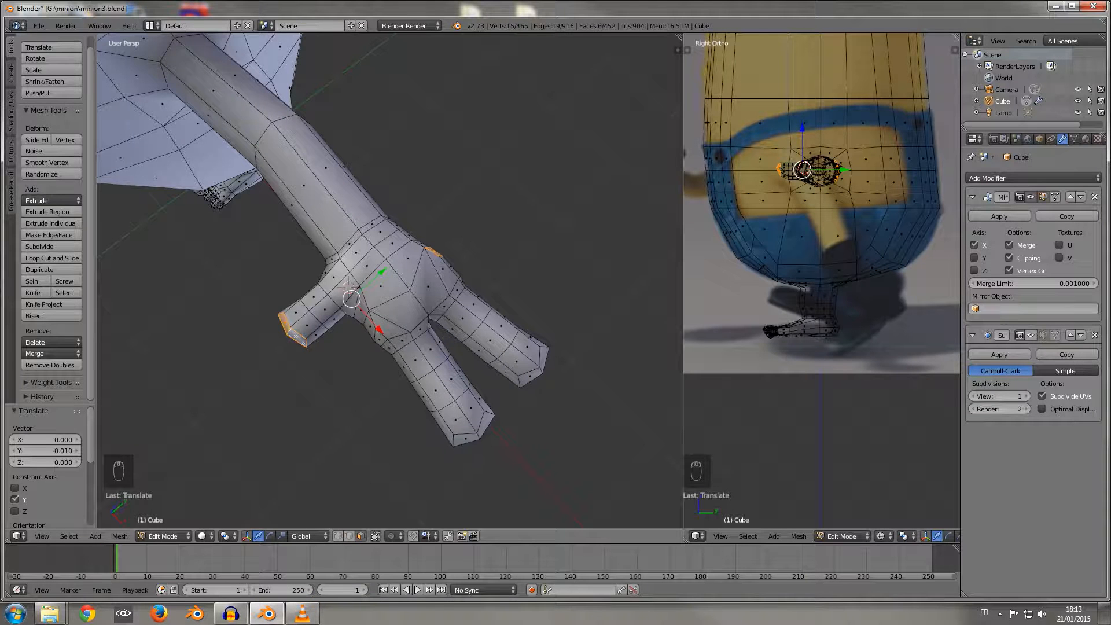
Step: Switch to vertex selection and move the lower palm vertex between thumb and finger about -0.026 along X
scroll(417, 272, "up", 4)
middle_click_drag(381, 289, 427, 207)
left_click(350, 536)
left_click(339, 536)
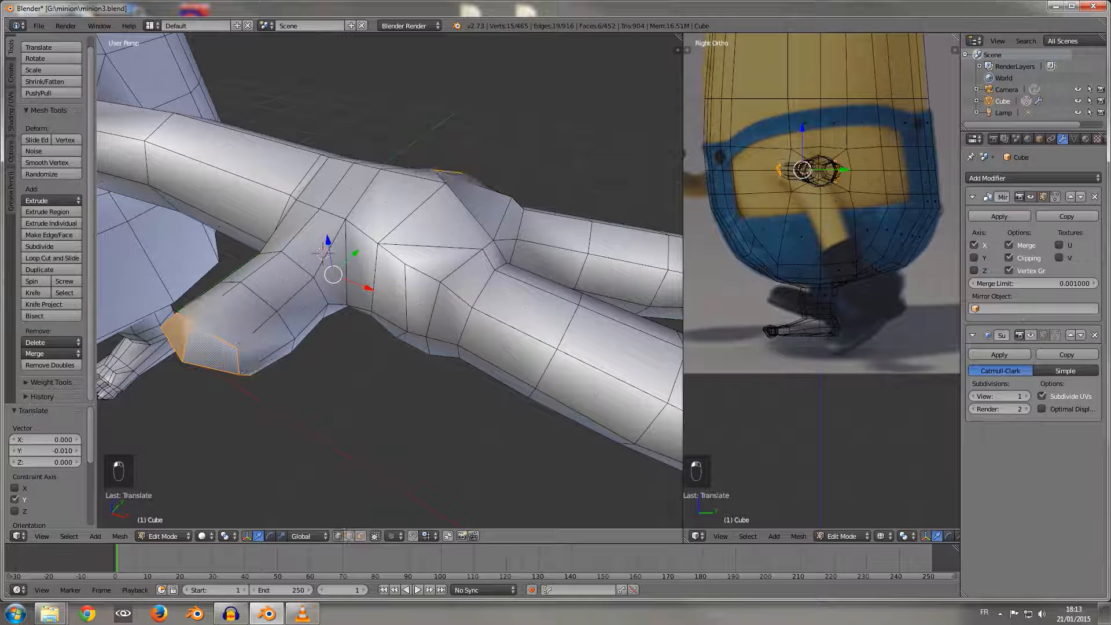
right_click(408, 331)
left_click_drag(444, 343, 429, 339)
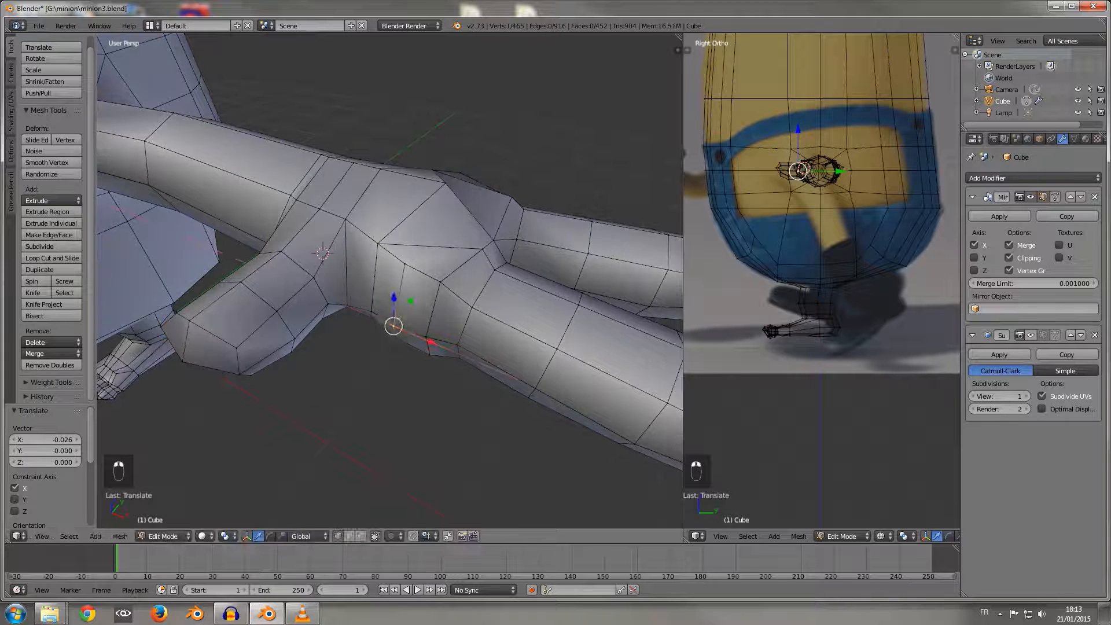
Step: Select the three vertices down the palm's thumb-side edge and move them about 0.007 along Y
middle_click_drag(426, 336, 352, 355)
right_click(355, 353, "shift")
right_click(395, 301, "shift")
left_click_drag(390, 326, 393, 322)
middle_click_drag(393, 322, 442, 235)
Step: Try raising both fingers about 0.045 along Z from a wireframe box selection in front view, and undo the move
scroll(457, 229, "down", 4)
key("KP_1")
scroll(389, 280, "up", 6)
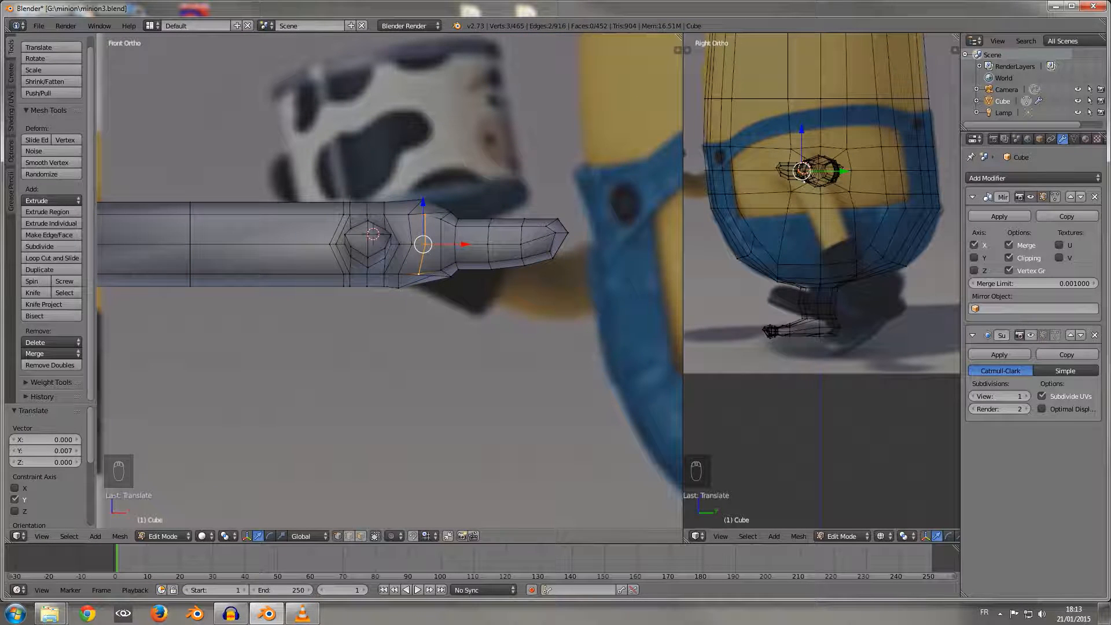
scroll(388, 281, "up", 2)
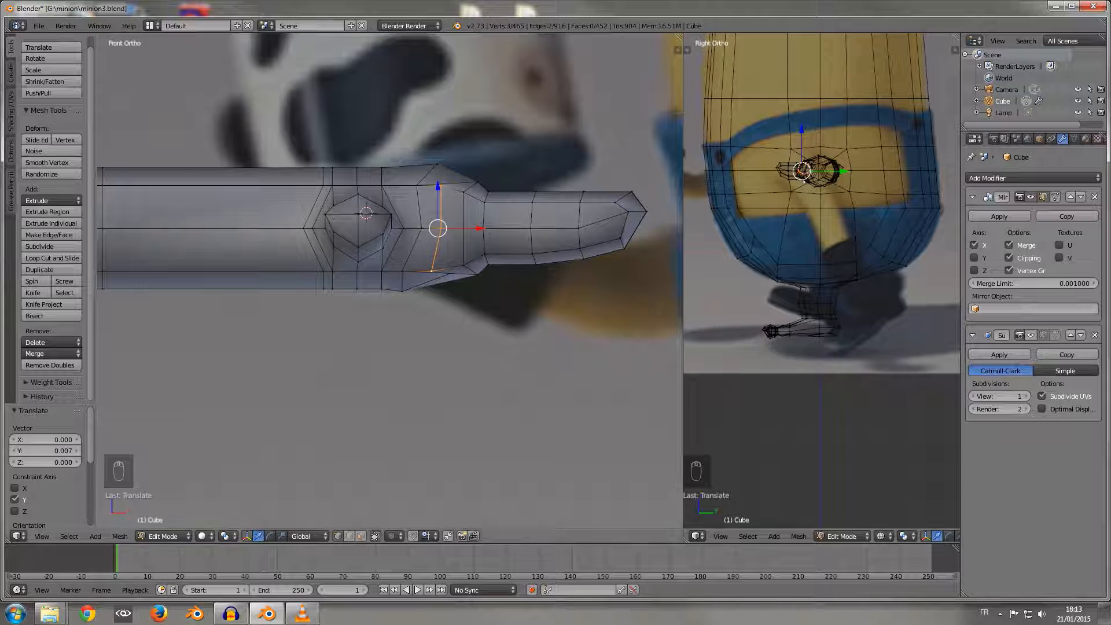
scroll(389, 281, "down", 1)
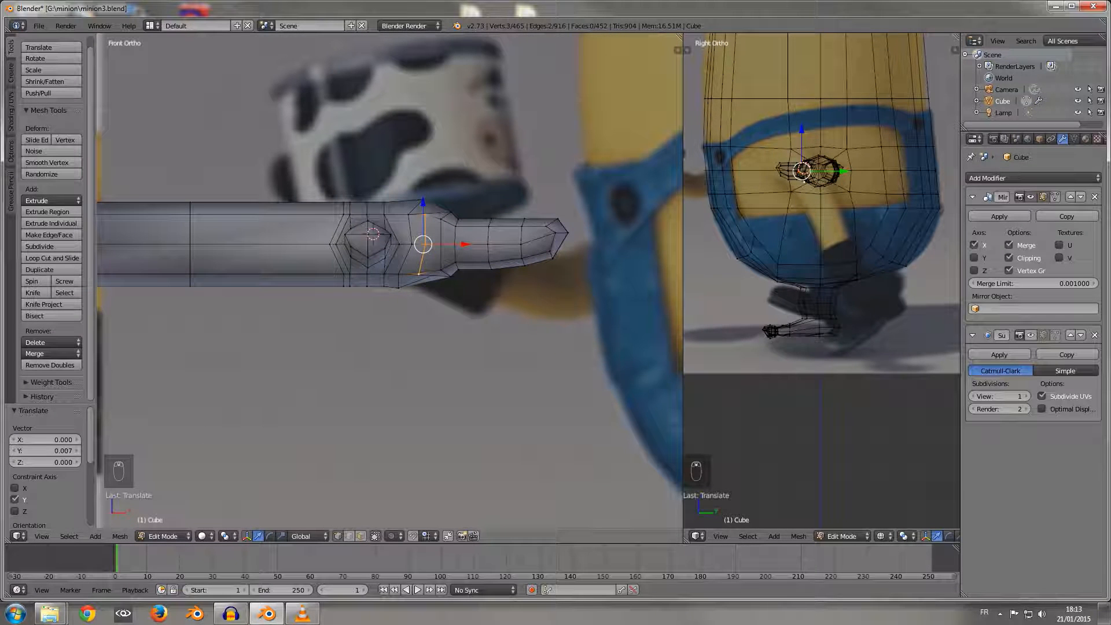
key("z")
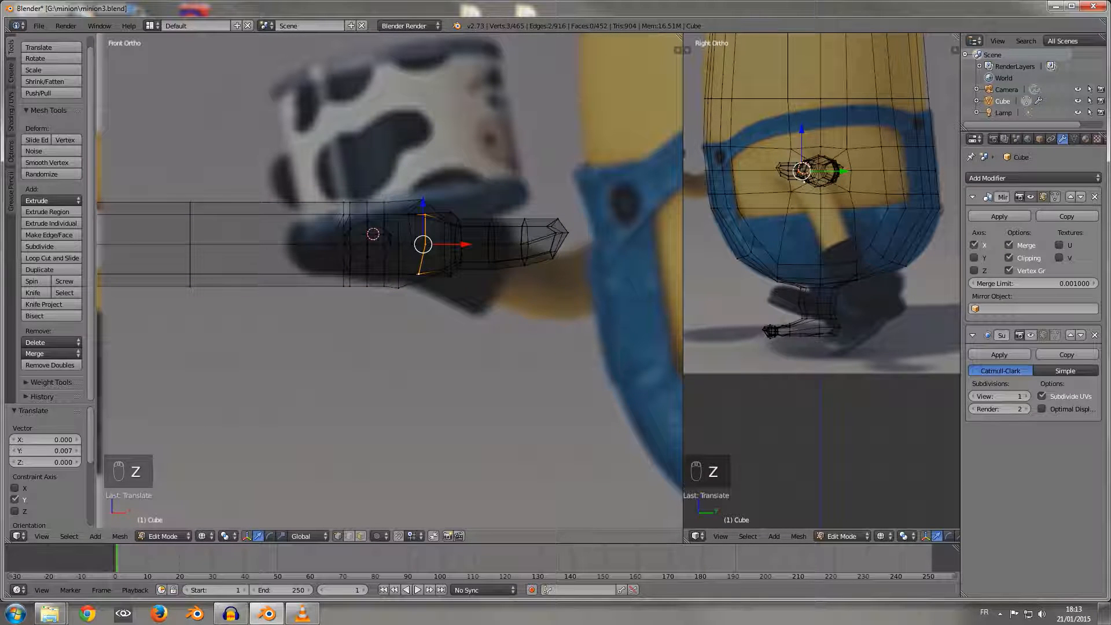
key("a")
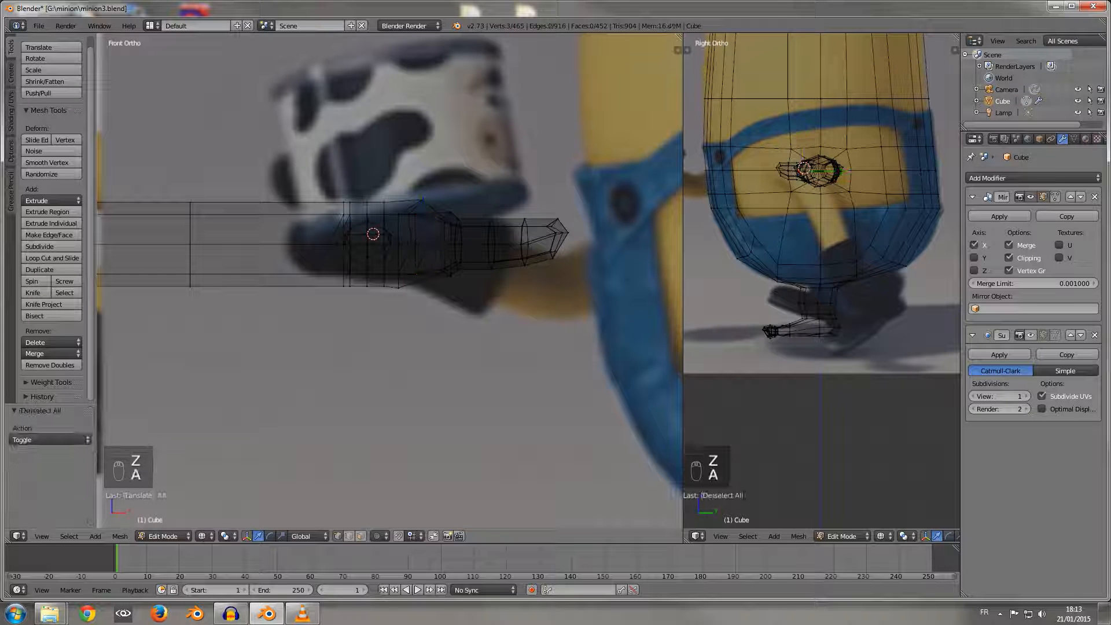
key("b")
left_click_drag(483, 226, 509, 191)
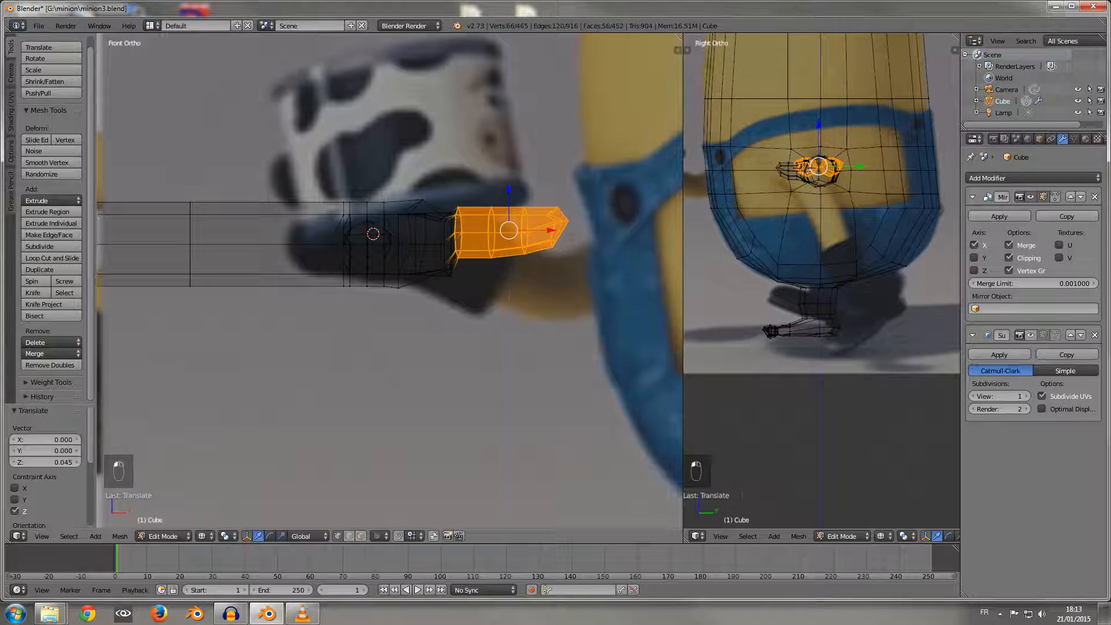
key("ctrl+z")
key("z")
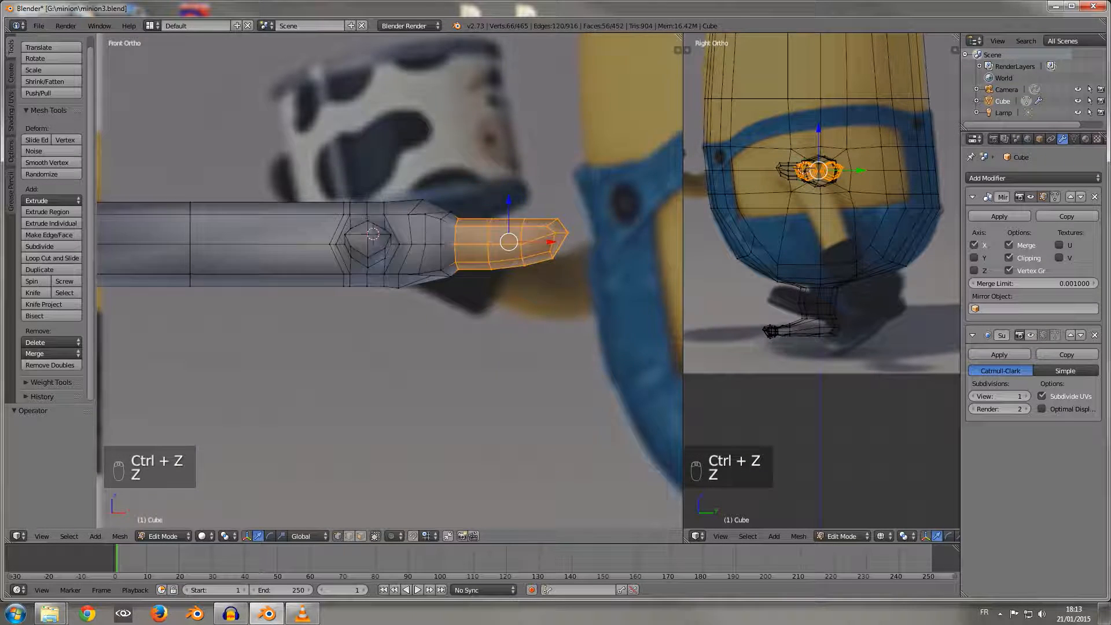
Step: Switch to face selection, select the palm's upper and lower faces between thumb and fingers, and scale them to about 0.721 along Z
middle_click_drag(509, 194, 524, 176)
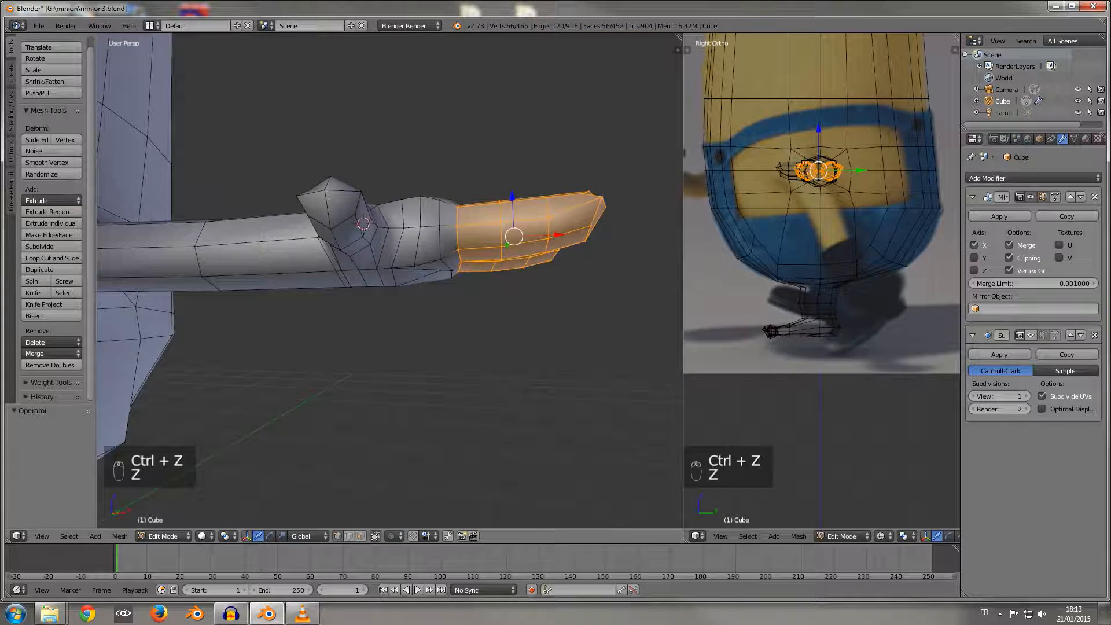
right_click(398, 248, "alt")
middle_click_drag(399, 248, 398, 324)
left_click(361, 537)
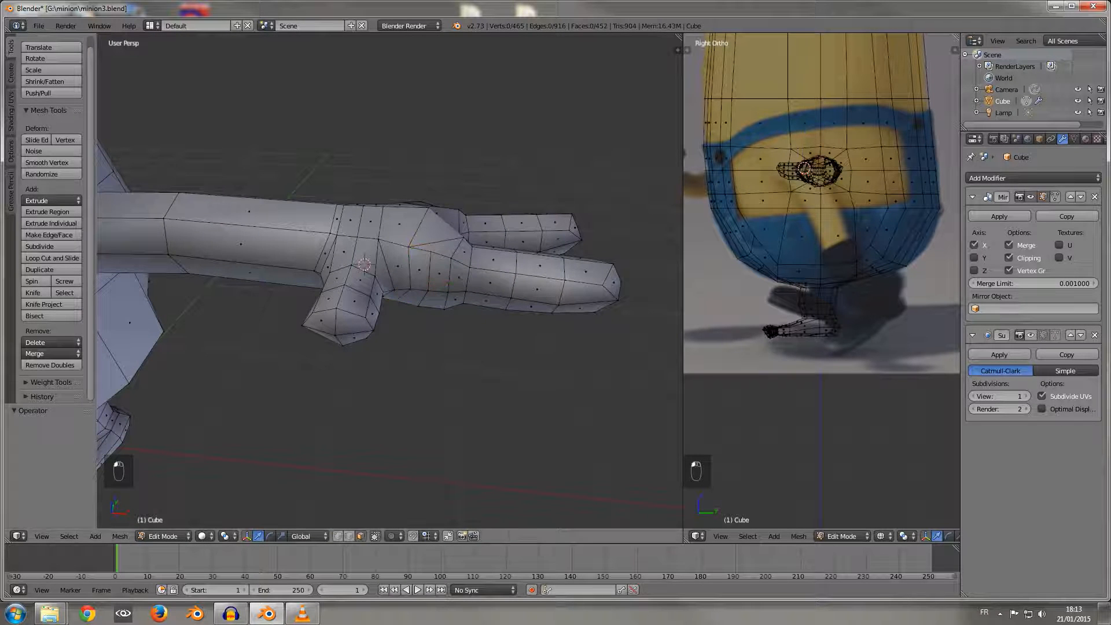
right_click(464, 253)
middle_click_drag(464, 254, 462, 284)
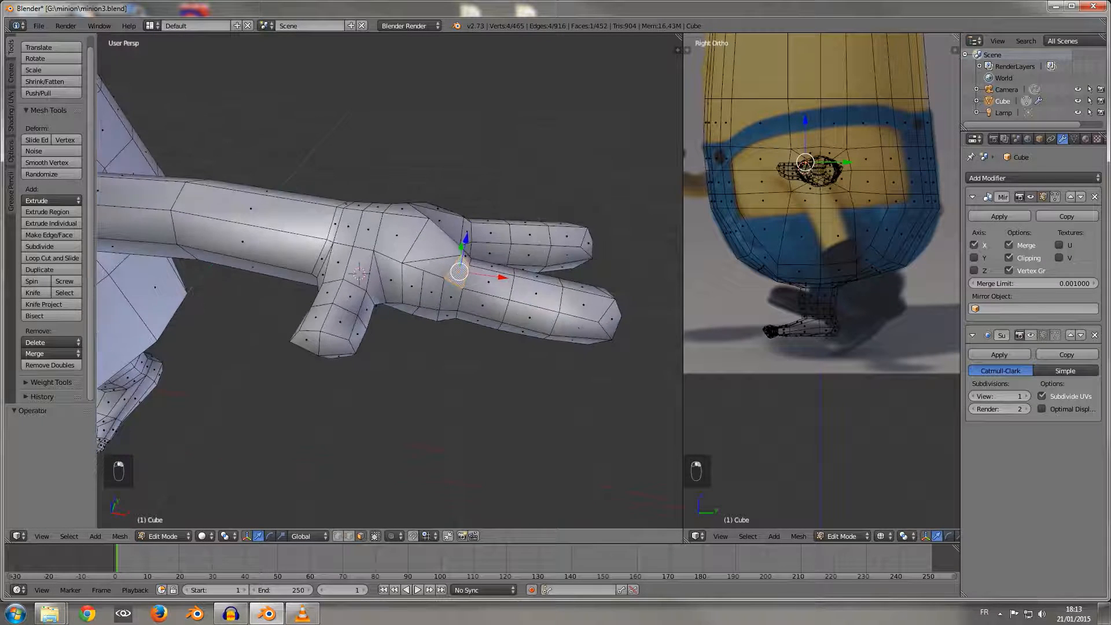
right_click(437, 266)
right_click(431, 246, "shift")
right_click(398, 236, "shift")
right_click(404, 209, "shift")
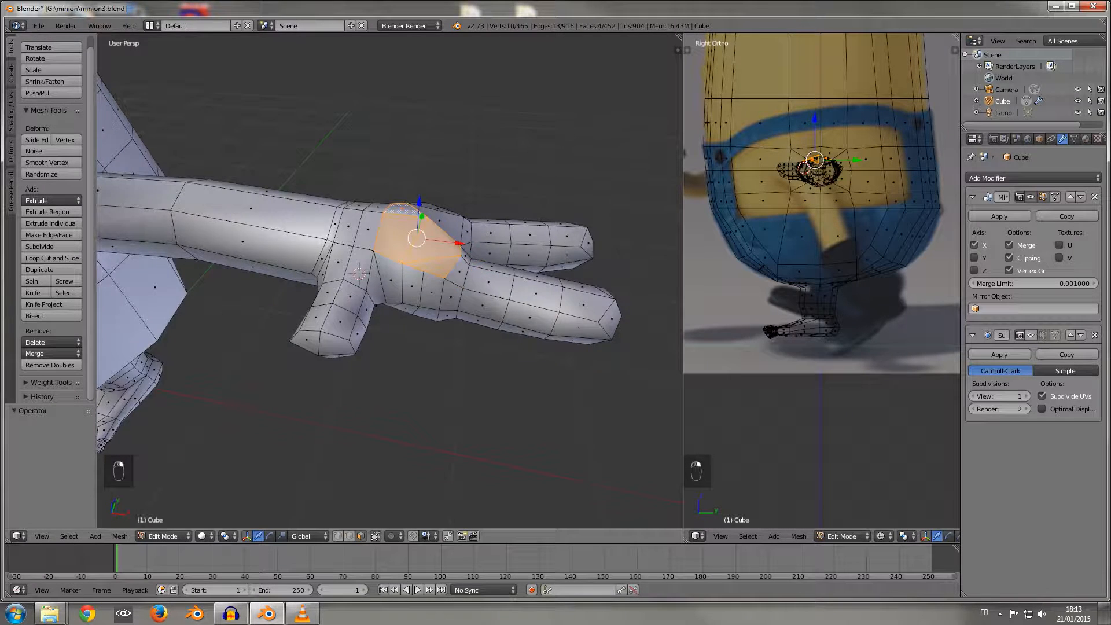
middle_click_drag(408, 214, 353, 251)
right_click(433, 282, "shift")
right_click(455, 267, "shift")
middle_click_drag(456, 266, 373, 113)
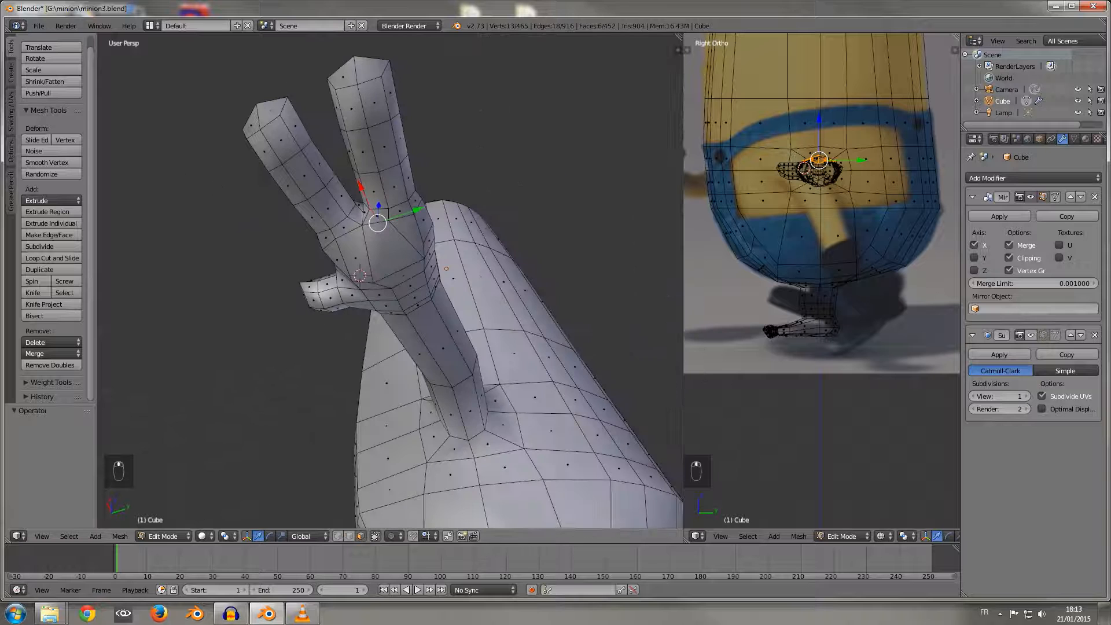
right_click(409, 234, "shift")
right_click(423, 220, "shift")
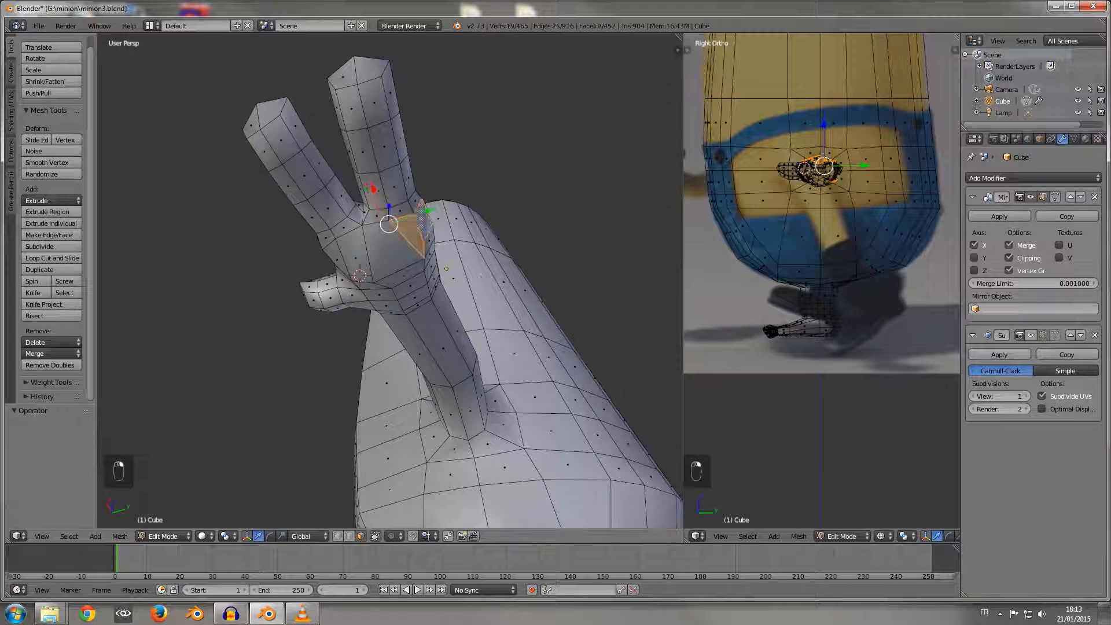
right_click(429, 240, "shift")
right_click(390, 248, "shift")
right_click(356, 258, "shift")
middle_click_drag(356, 258, 401, 327)
right_click(410, 237, "shift")
right_click(387, 269, "shift")
right_click(385, 257, "shift")
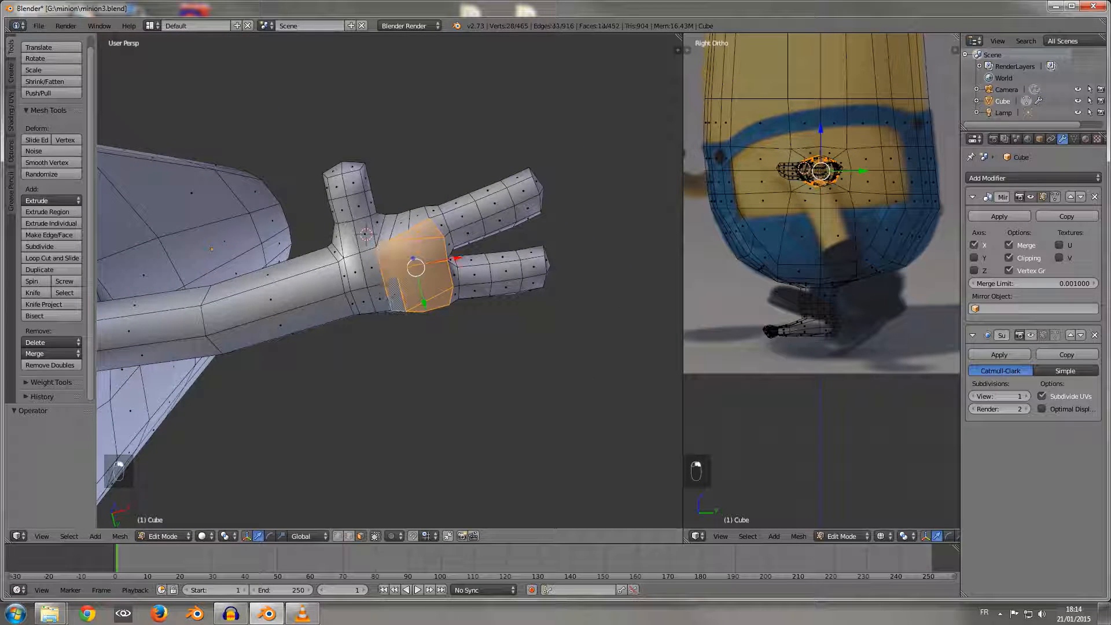
key("KP_1")
scroll(389, 282, "up", 1)
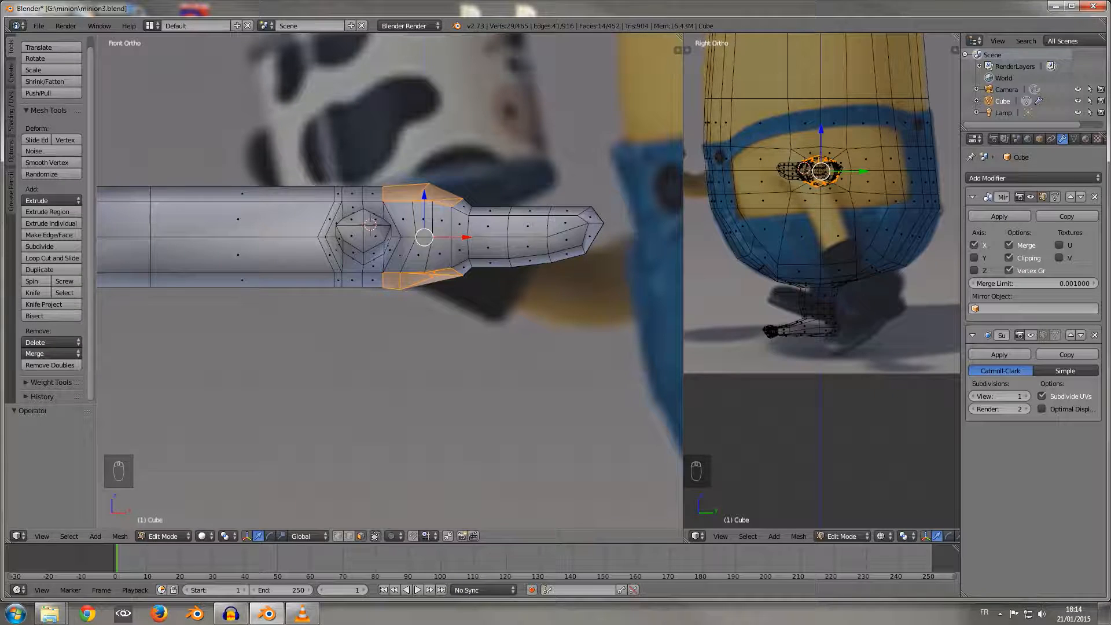
key("s")
key("z")
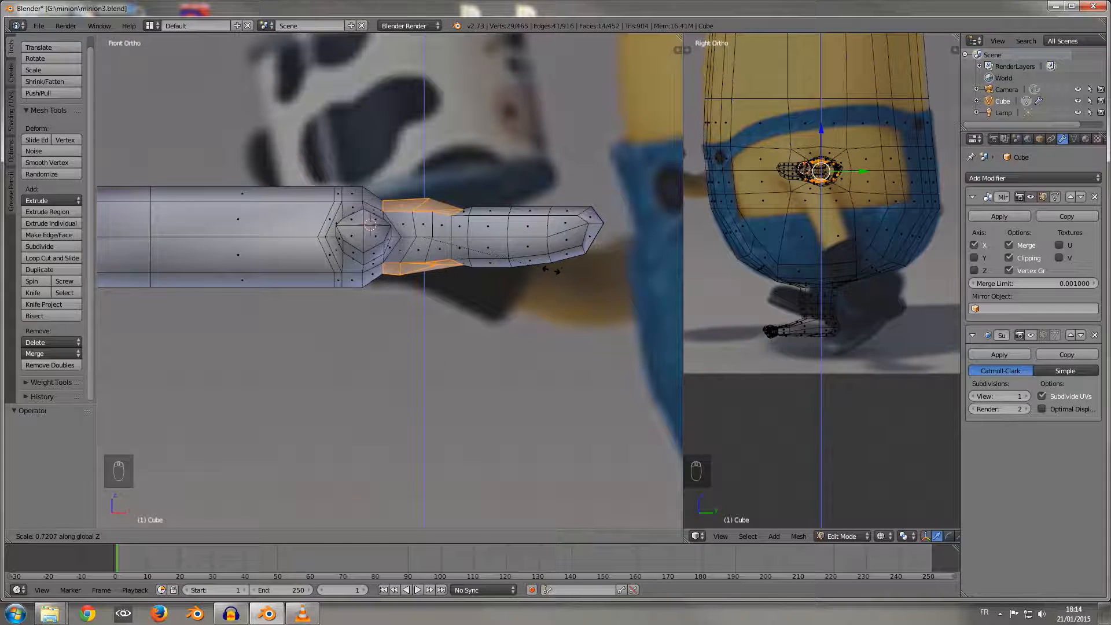
left_click(552, 269)
Step: Switch to vertex selection, move the vertex on top of the hand at the thumb's base about -0.028 along Z, and deselect everything
middle_click_drag(553, 269, 457, 275)
left_click(338, 536)
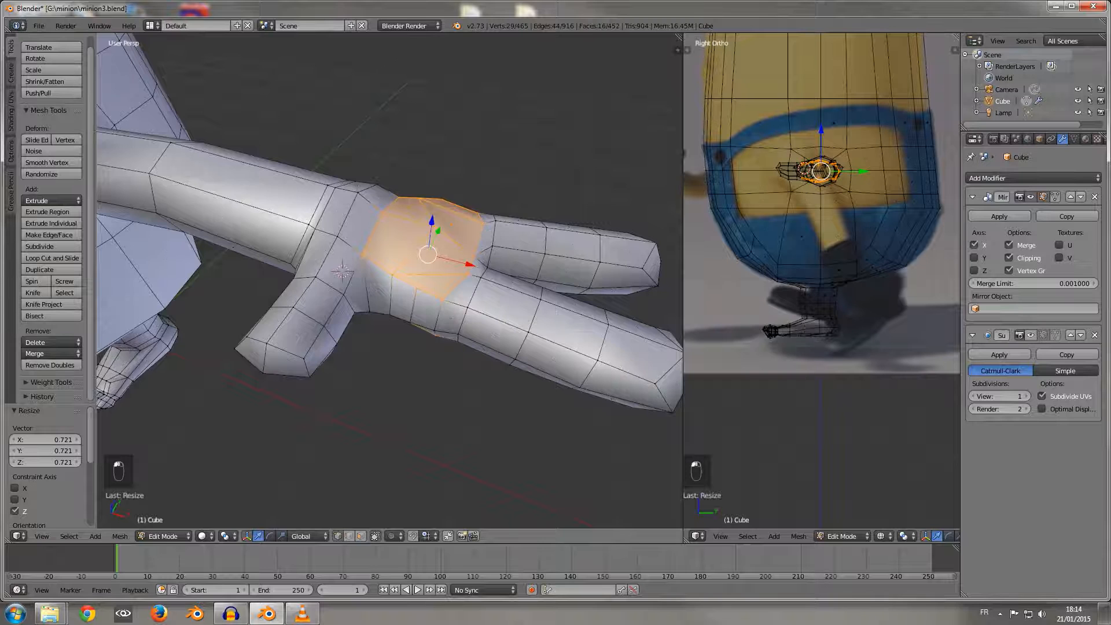
right_click(358, 192)
middle_click_drag(358, 193, 347, 166)
key("g")
key("z")
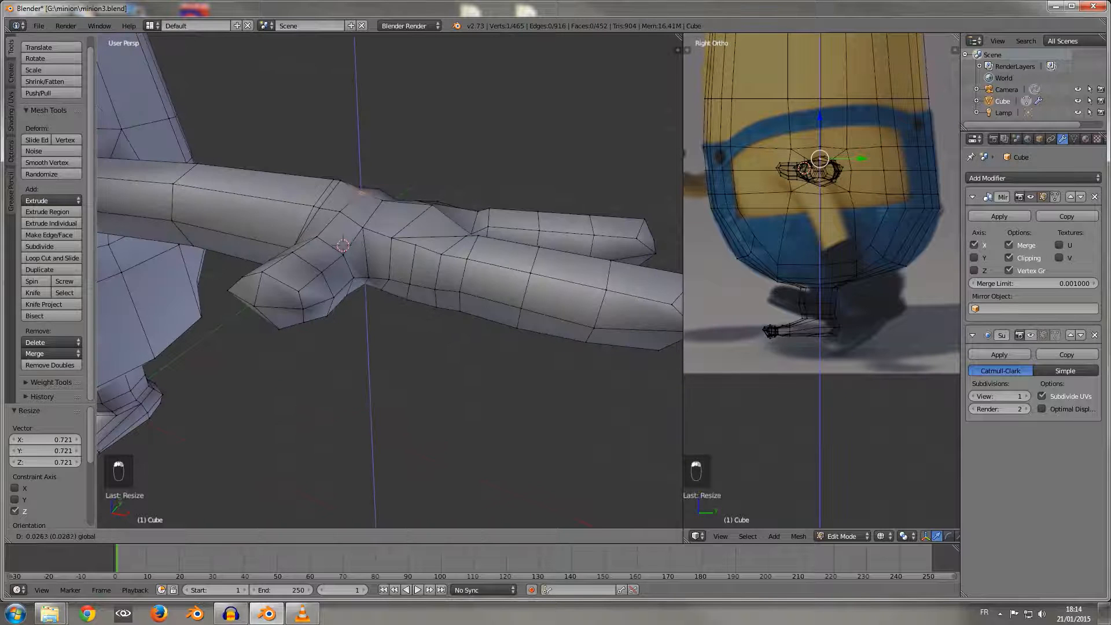
left_click_drag(361, 151, 360, 152)
middle_click_drag(361, 152, 394, 117)
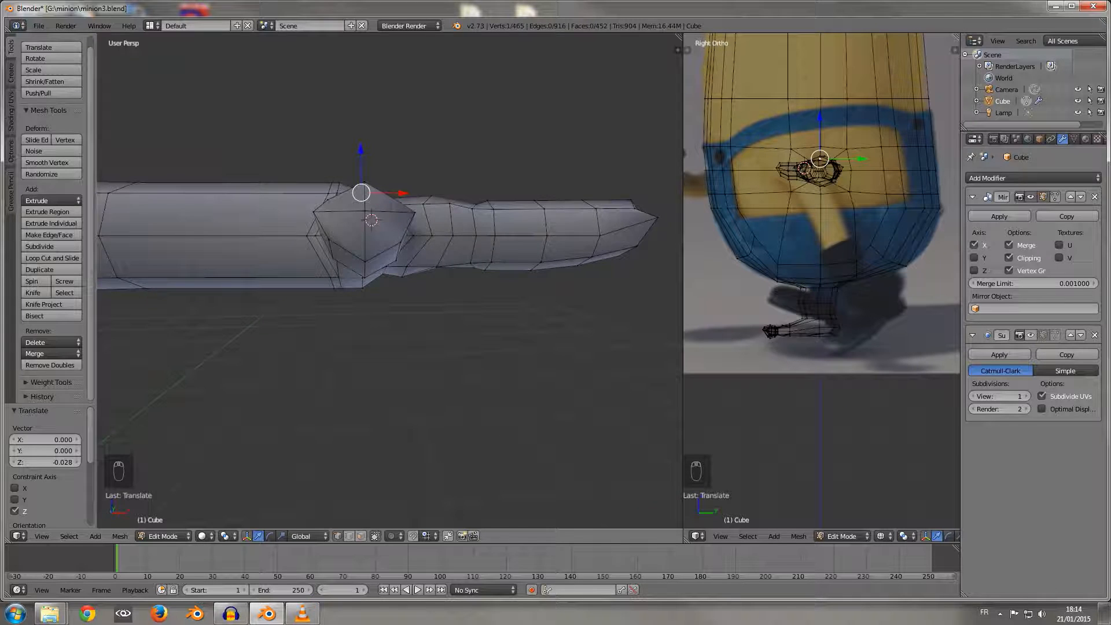
key("KP_1")
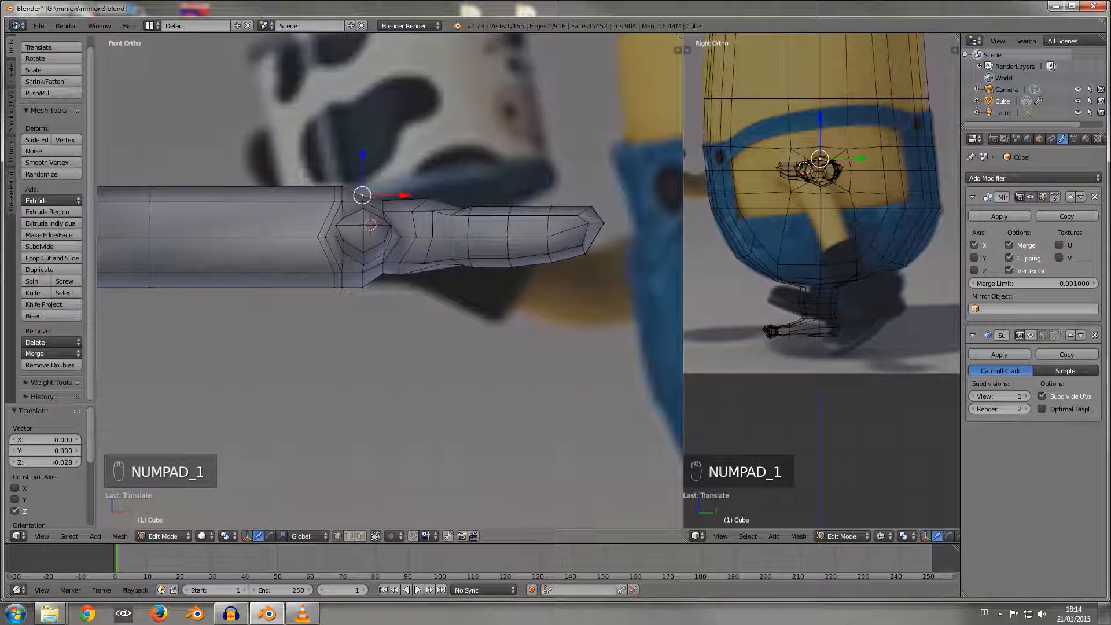
key("a")
Step: Switch to face selection, select the faces at both fingertips and grow the selection over the whole hand and part of the forearm
middle_click_drag(400, 219, 339, 246)
scroll(347, 255, "down", 3)
left_click(361, 536)
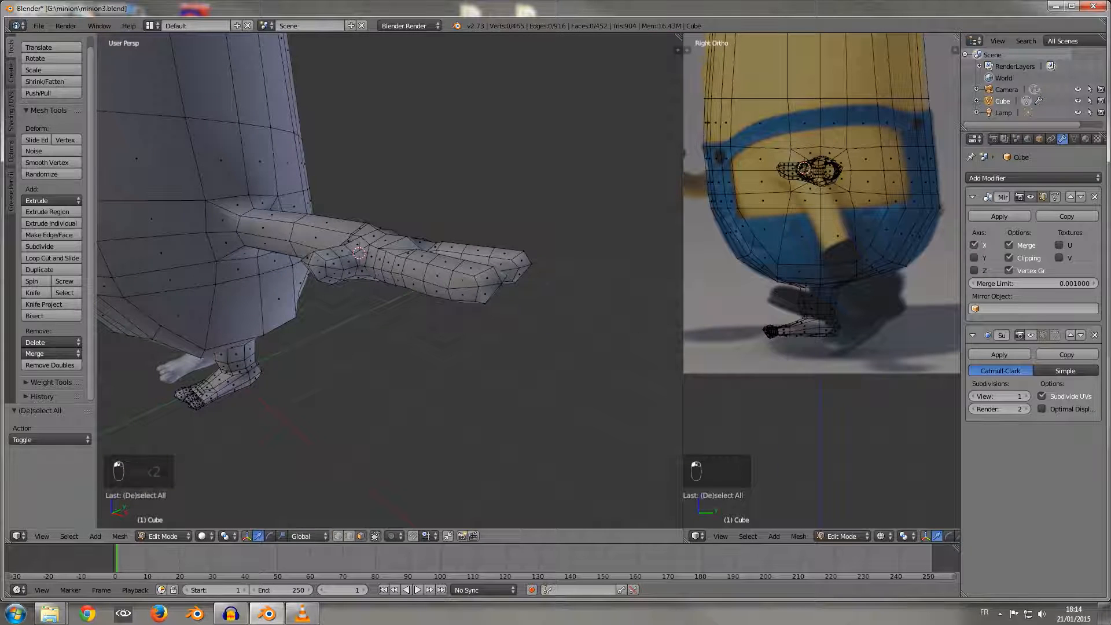
right_click(486, 278)
middle_click_drag(486, 278, 439, 289)
right_click(473, 306, "shift")
right_click(450, 324, "shift")
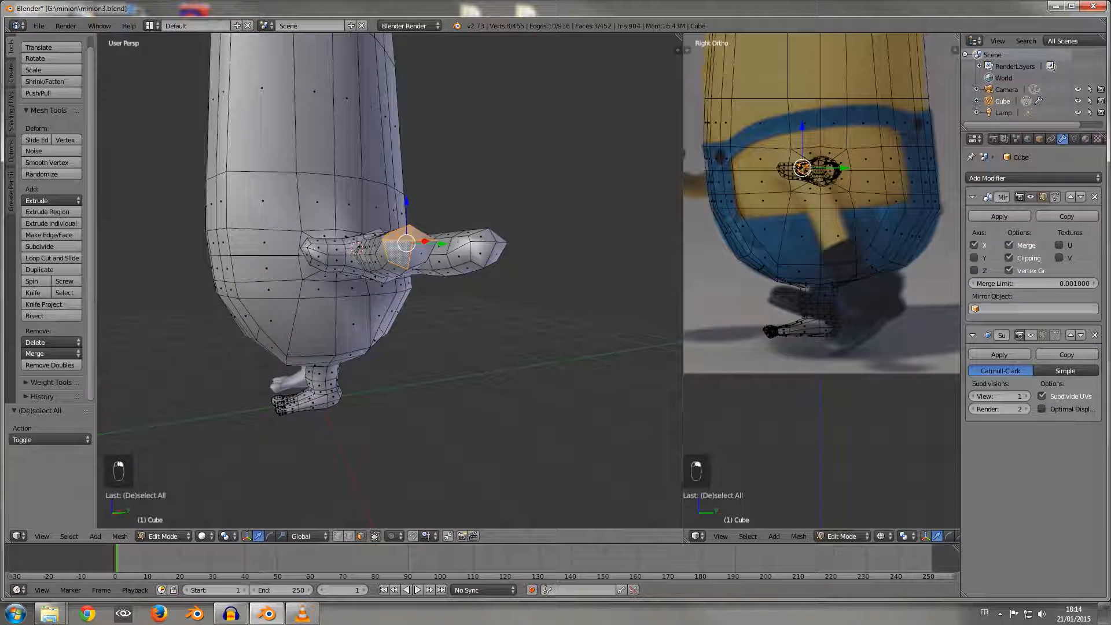
right_click(422, 254, "shift")
right_click(479, 239, "shift")
right_click(480, 256, "shift")
right_click(495, 254, "shift")
right_click(497, 238, "shift")
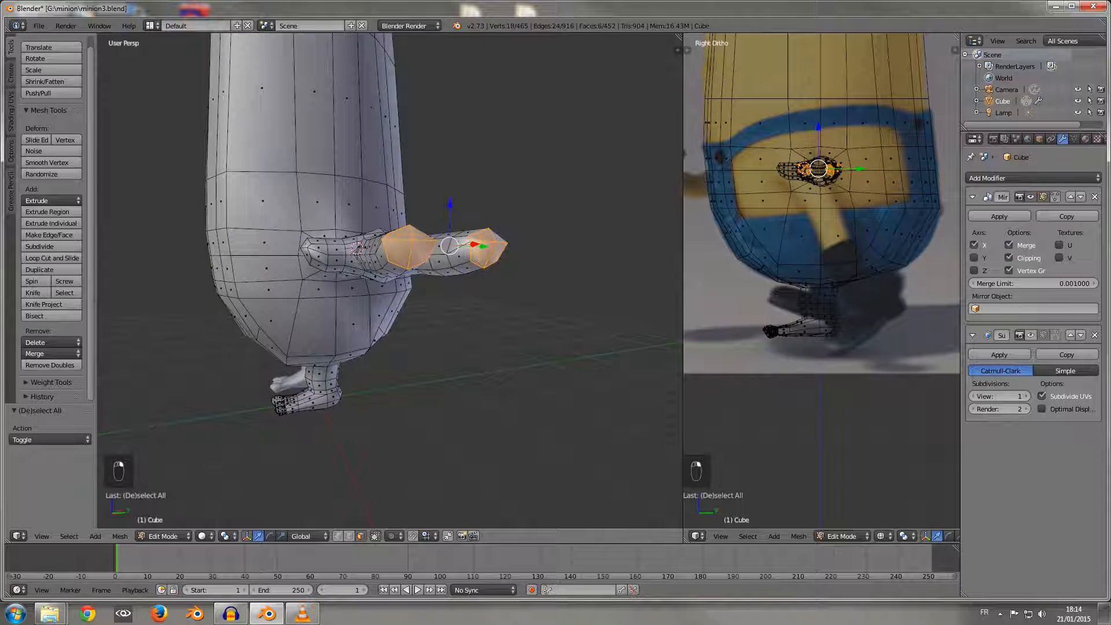
key("ctrl+KP_Add")
key("ctrl+KP_Add")
key("ctrl+KP_Add")
key("ctrl+KP_Add")
key("ctrl+KP_Add")
key("ctrl+KP_Add")
key("ctrl+KP_Add")
key("ctrl+KP_Add")
key("ctrl+KP_Add")
key("ctrl+KP_Add")
key("ctrl+KP_Add")
key("ctrl+KP_Add")
key("ctrl+KP_Add")
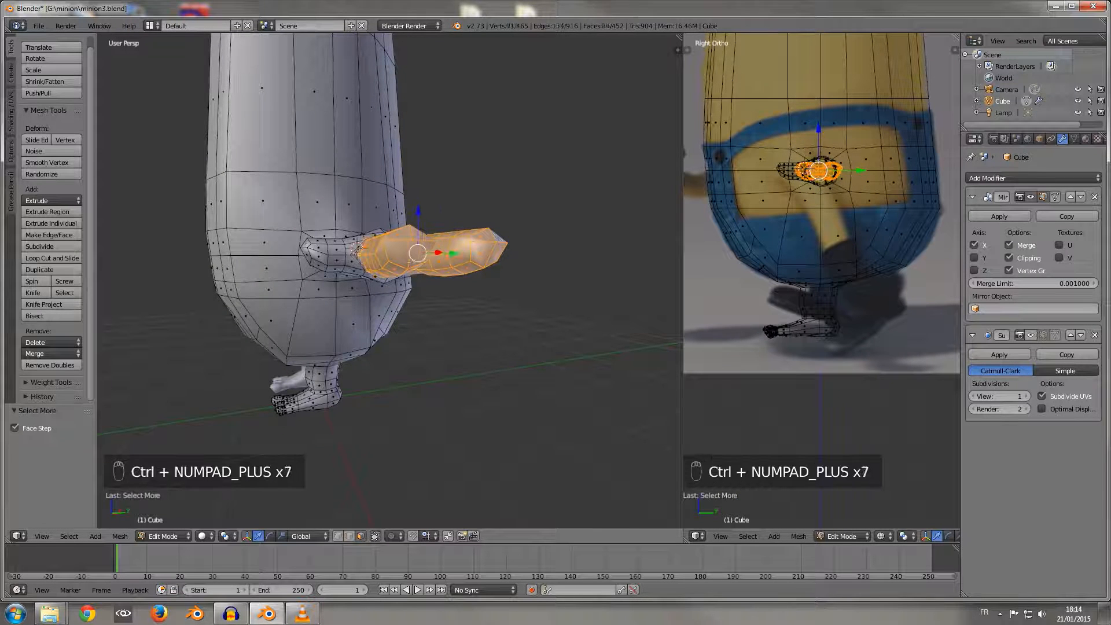
key("ctrl+KP_Add")
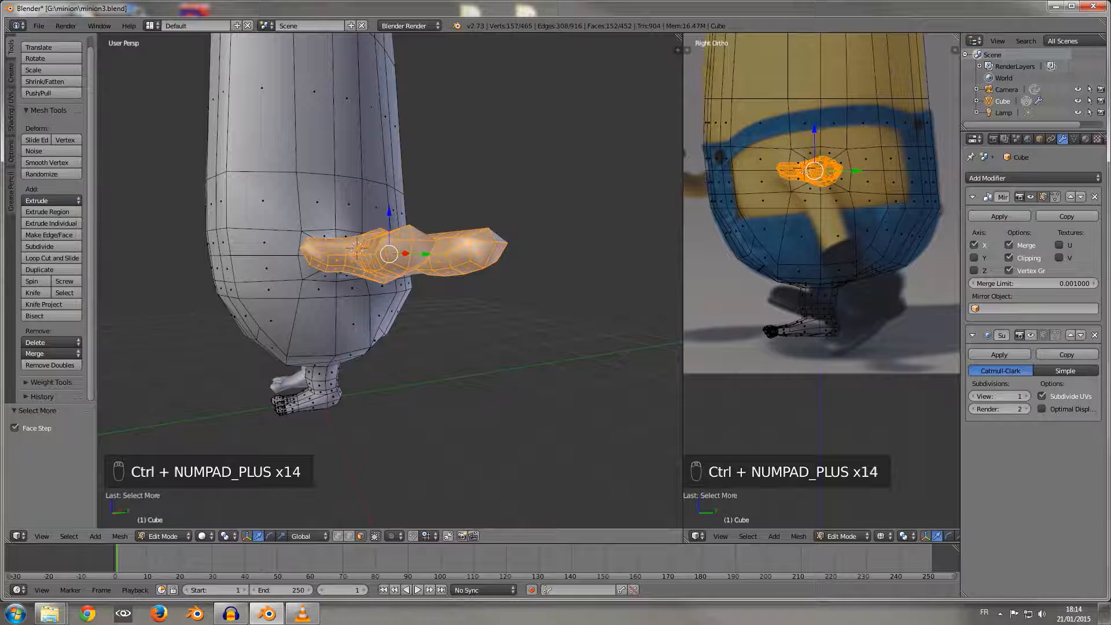
middle_click_drag(497, 240, 574, 282)
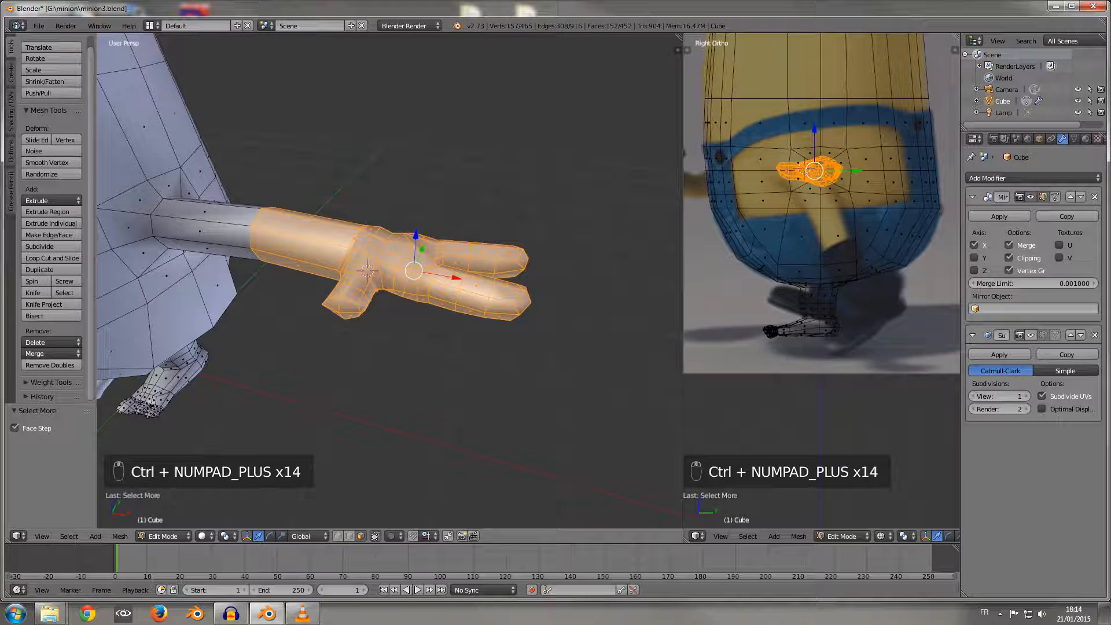
right_click(307, 259, "alt")
middle_click_drag(306, 259, 369, 201)
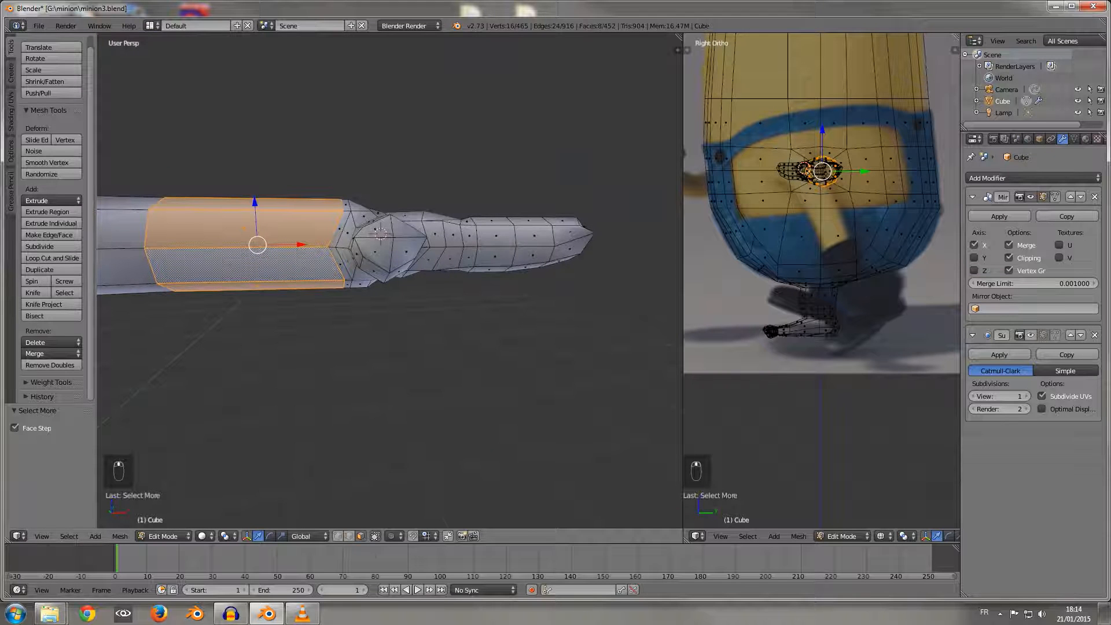
key("KP_1")
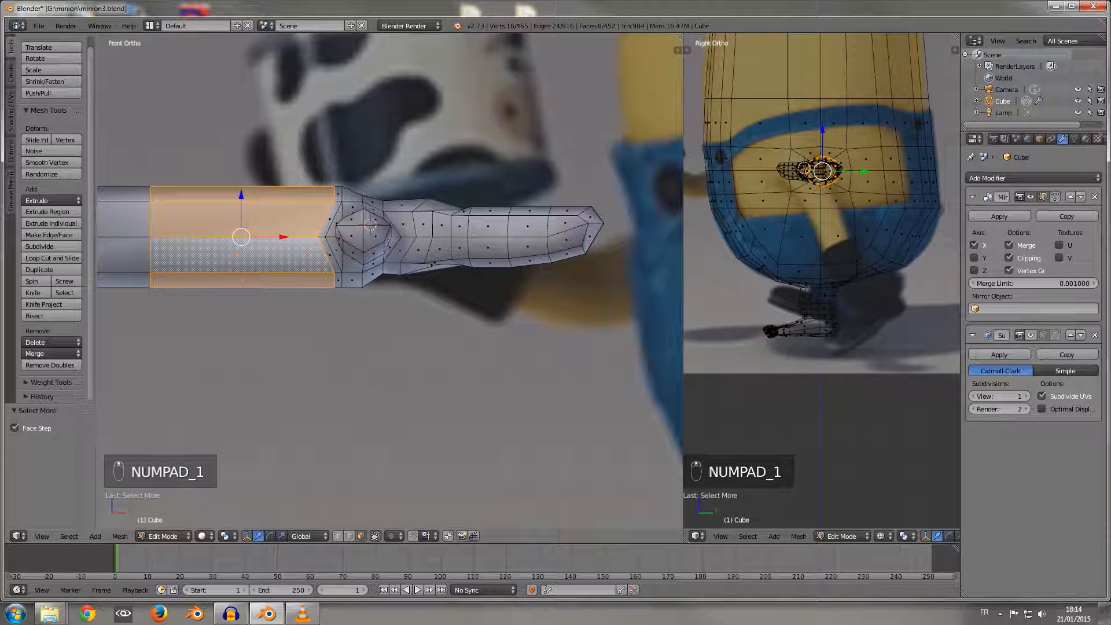
middle_click_drag(370, 231, 387, 210)
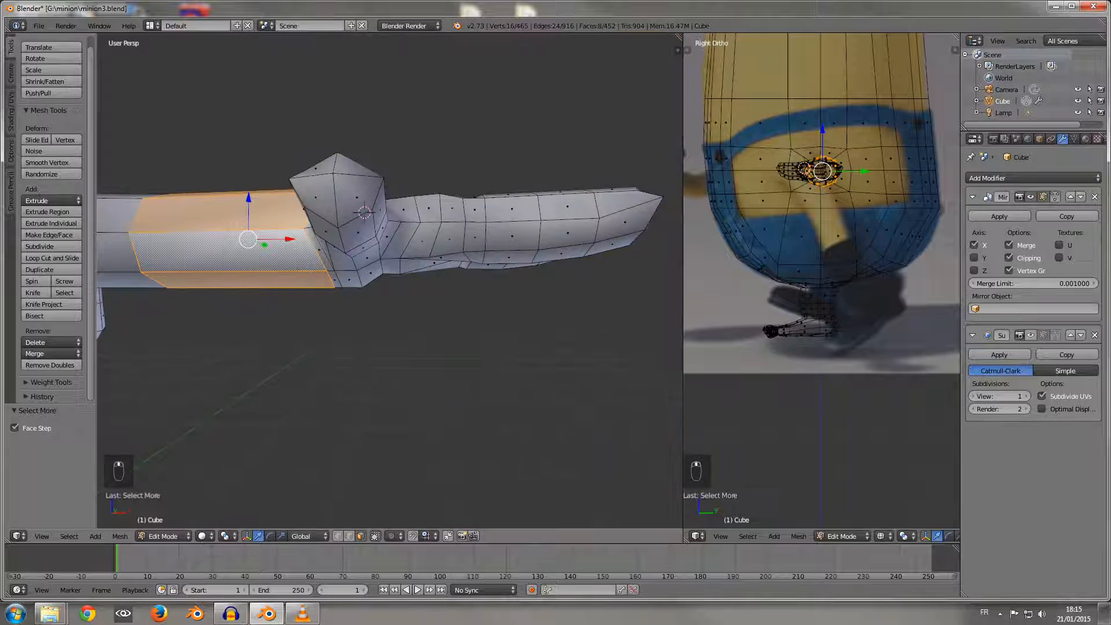
key("KP_1")
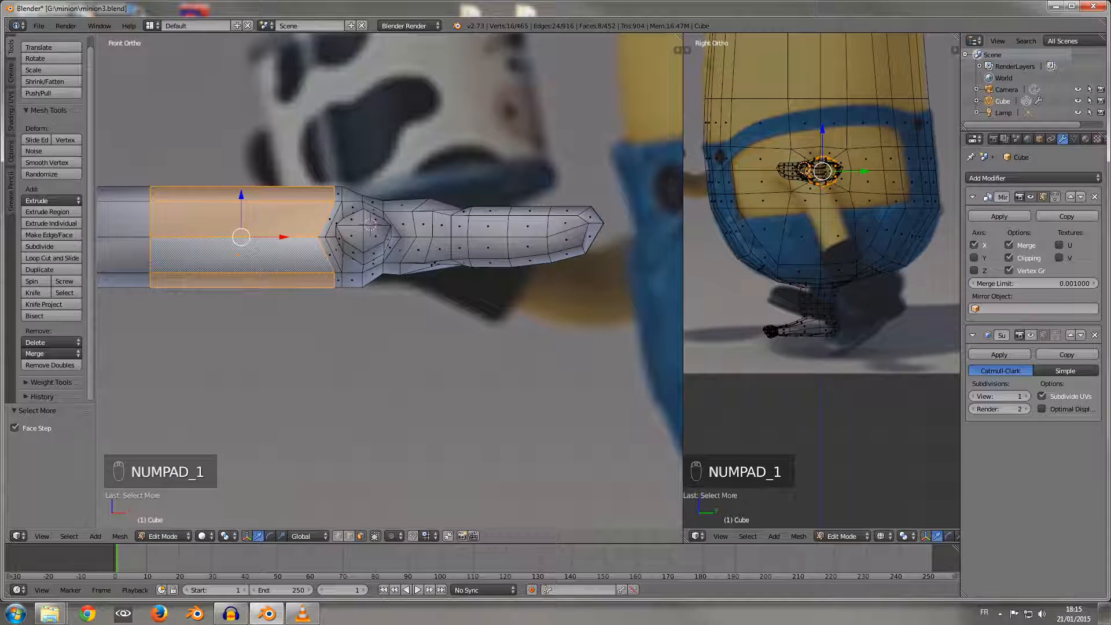
right_click(375, 236, "shift")
right_click(351, 235, "shift")
right_click(352, 219, "shift")
right_click(374, 219, "shift")
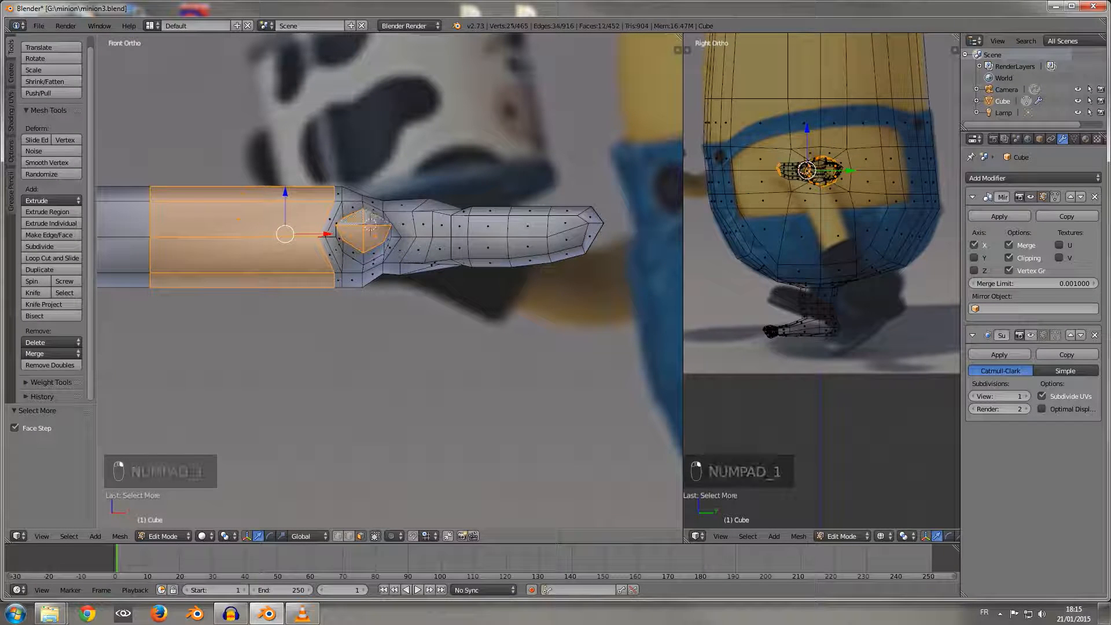
key("a")
Step: Select the three faces at the thumb's tip, grow the selection down to its base and move it about 0.023 along Z
right_click(358, 236)
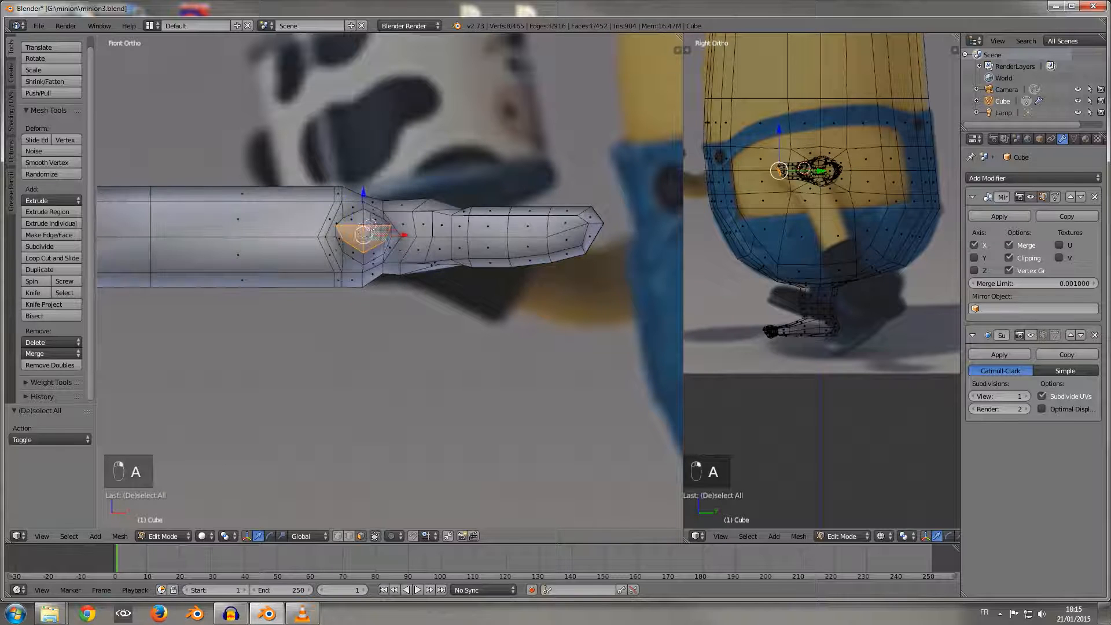
right_click(374, 219, "shift")
right_click(351, 219, "shift")
middle_click_drag(351, 219, 290, 246)
key("ctrl+KP_Add")
key("ctrl+KP_Add")
key("ctrl+KP_Add")
key("ctrl+KP_Add")
left_click_drag(293, 192, 293, 182)
Step: Select the two faces on the wrist's underside behind the thumb's base and move them about 0.038 along Z
middle_click_drag(292, 183, 351, 157)
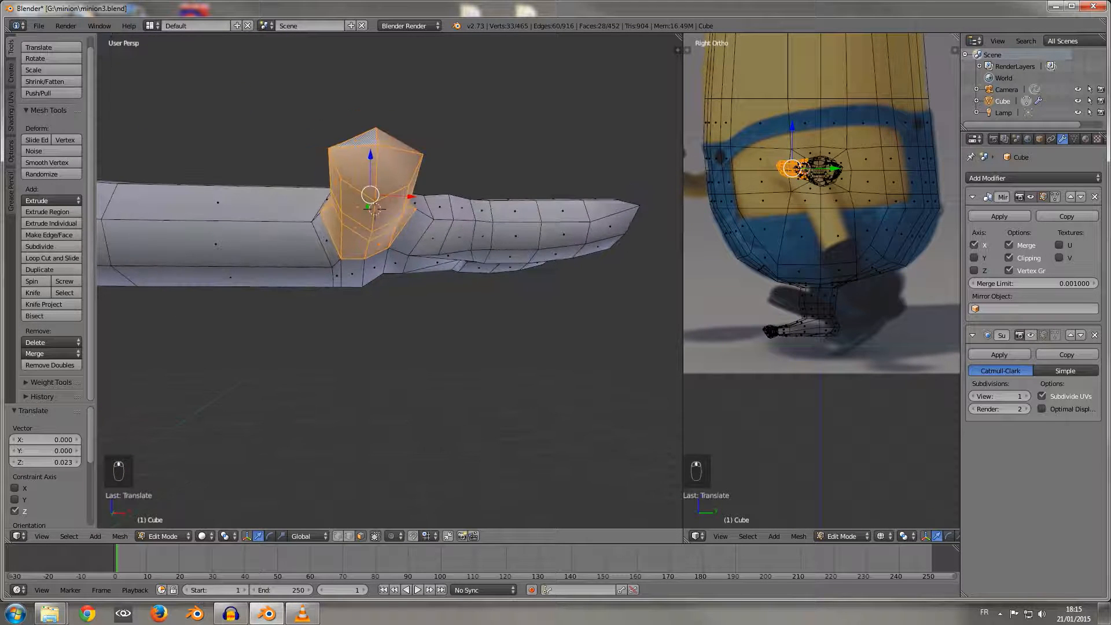
right_click(337, 275)
middle_click_drag(337, 274, 341, 191)
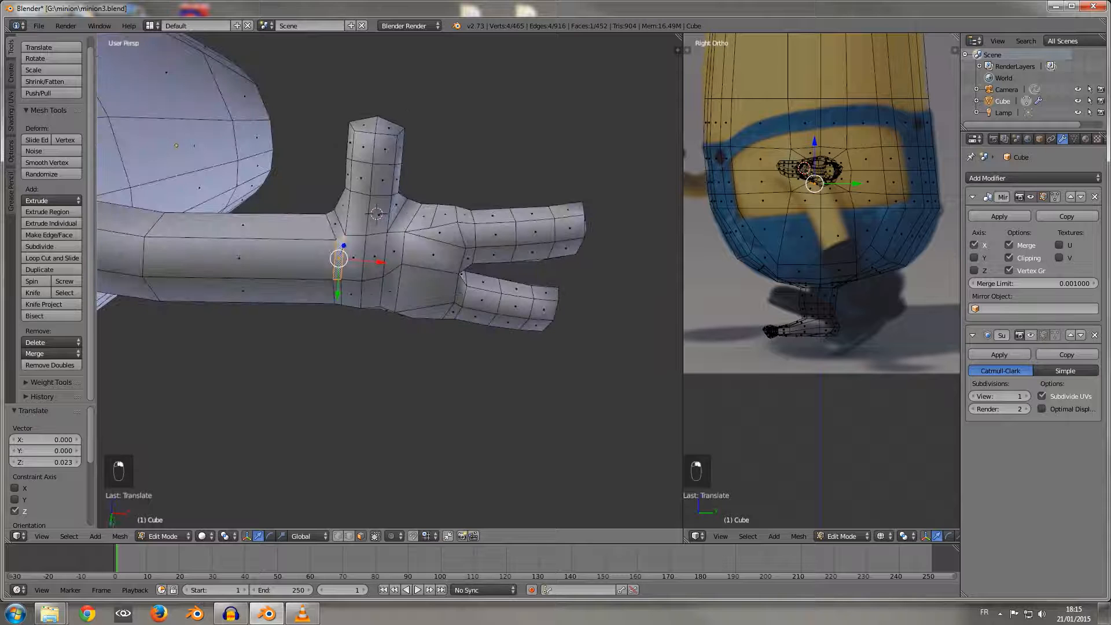
middle_click_drag(340, 290, 353, 371)
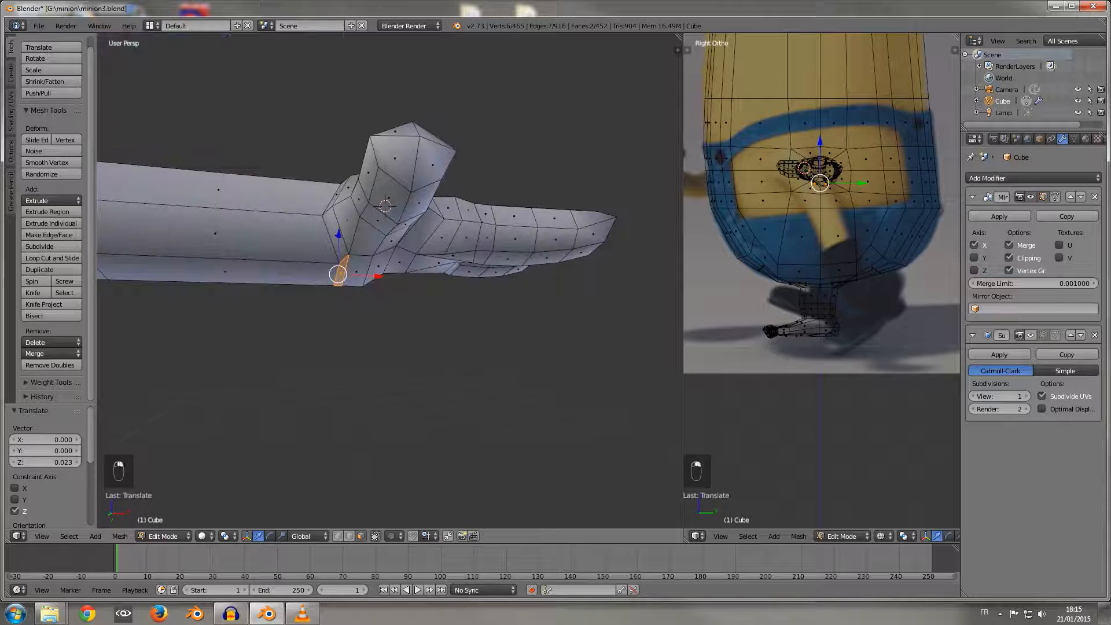
left_click_drag(339, 235, 338, 222)
middle_click_drag(339, 224, 278, 393)
Step: Switch to vertex selection and move the lowest vertex on the wrist's underside about 0.089 along Z
left_click(338, 536)
right_click(362, 286)
middle_click_drag(347, 371, 359, 272)
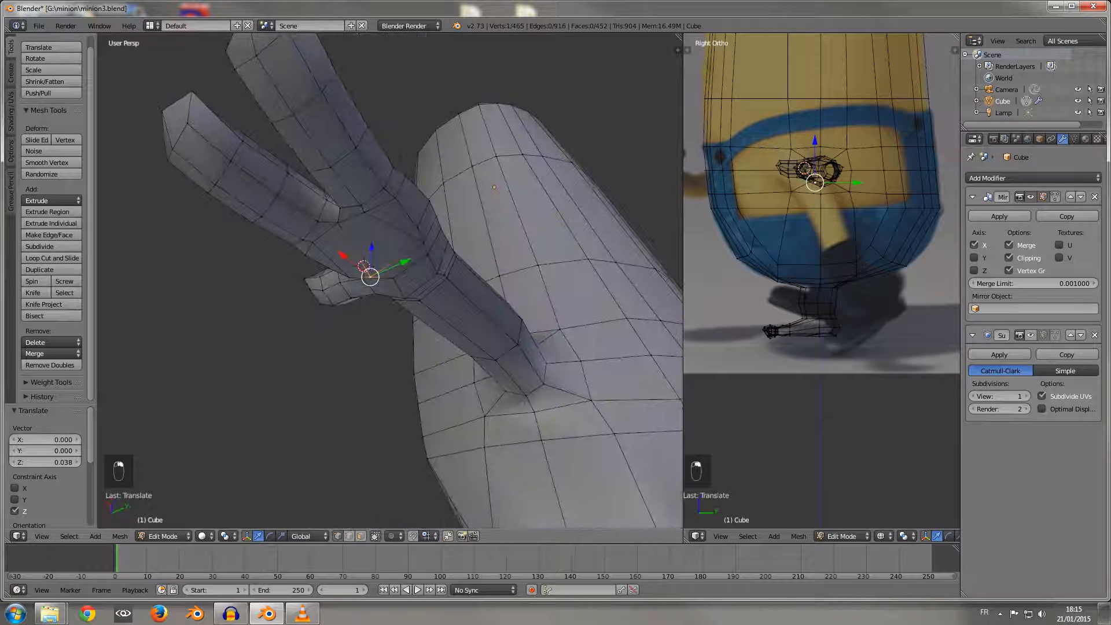
left_click_drag(372, 247, 372, 226)
middle_click_drag(371, 226, 546, 258)
Step: Select the two neighbouring vertices on the underside of the thumb's base and move them about -0.040 along Z
right_click(359, 245, "shift")
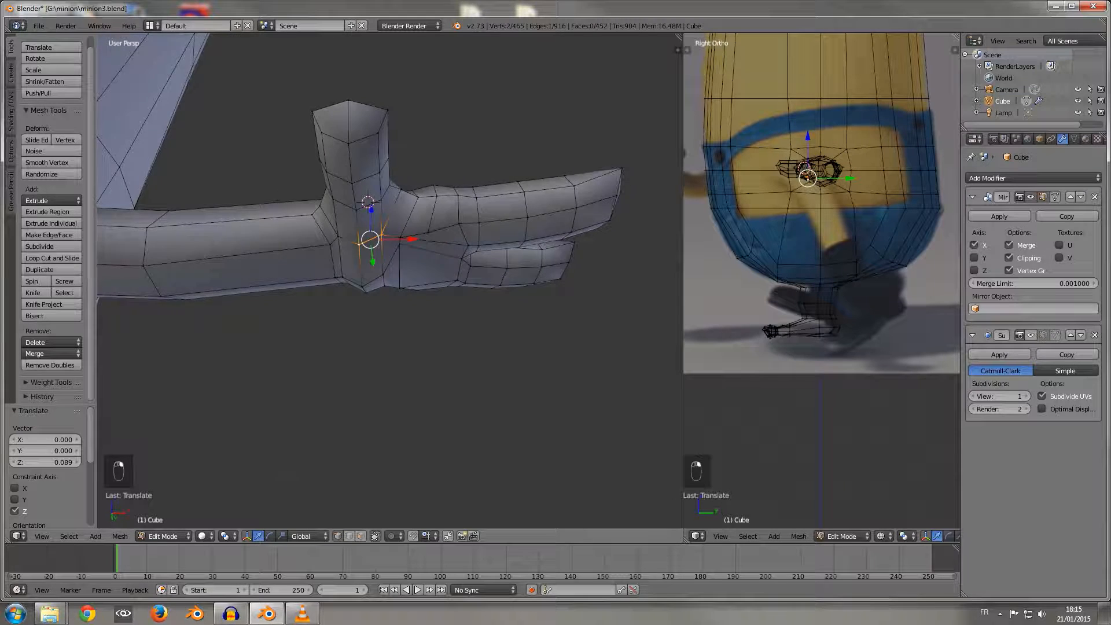
middle_click_drag(360, 248, 366, 256)
left_click_drag(369, 214, 370, 225)
middle_click_drag(370, 224, 266, 198)
Step: Select two adjacent vertices under the heel of the palm, move them about -0.022 along Y and raise them slightly along Z
right_click(377, 301)
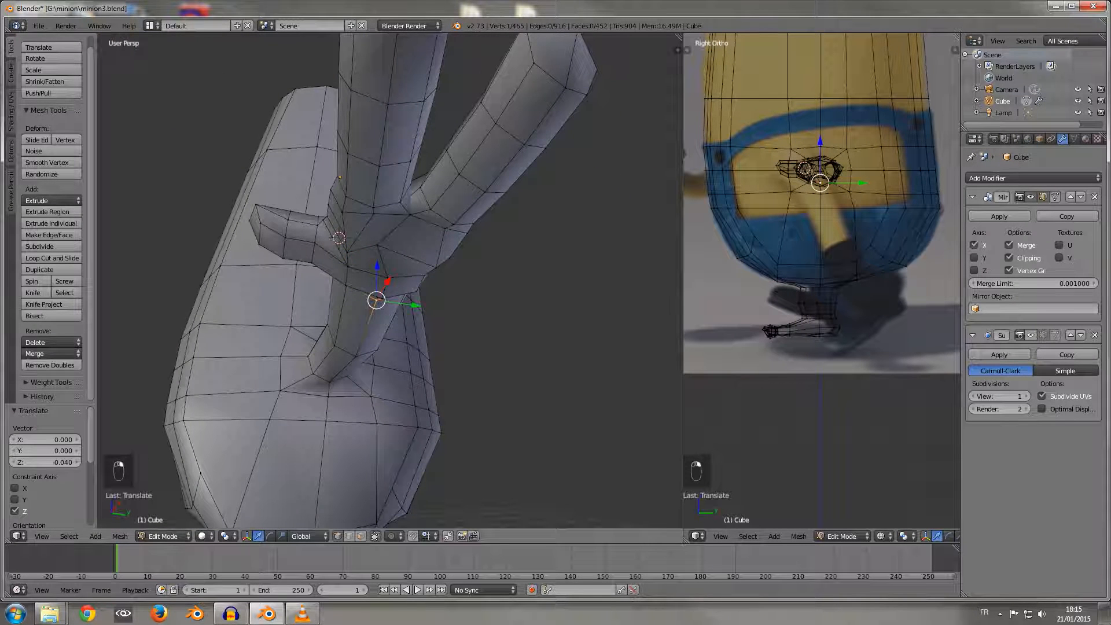
left_click_drag(423, 294, 416, 293)
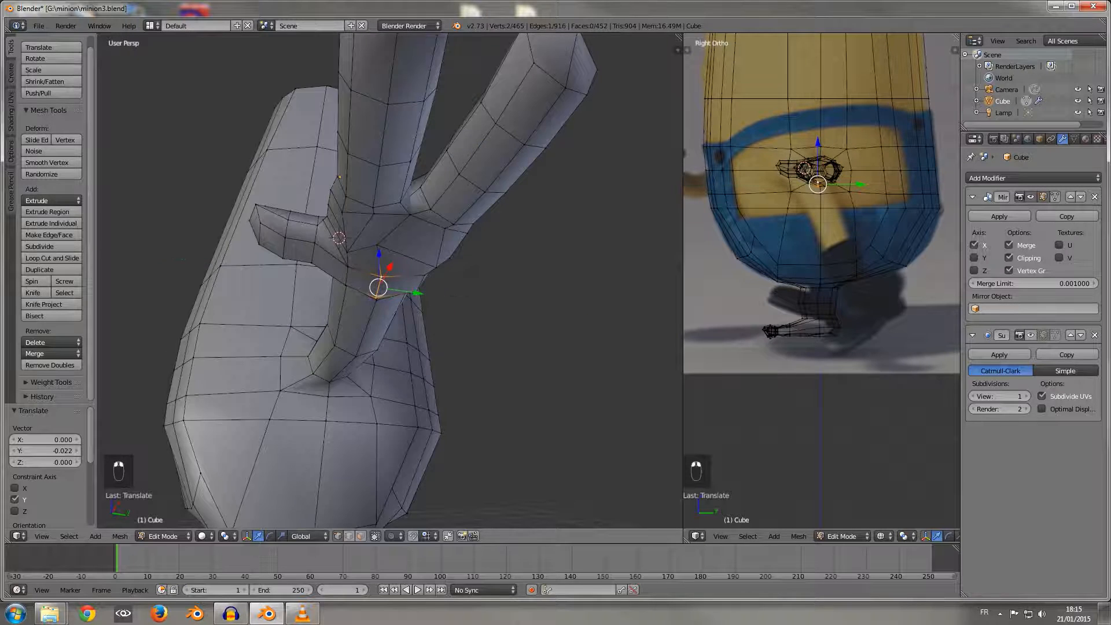
middle_click_drag(416, 293, 524, 346)
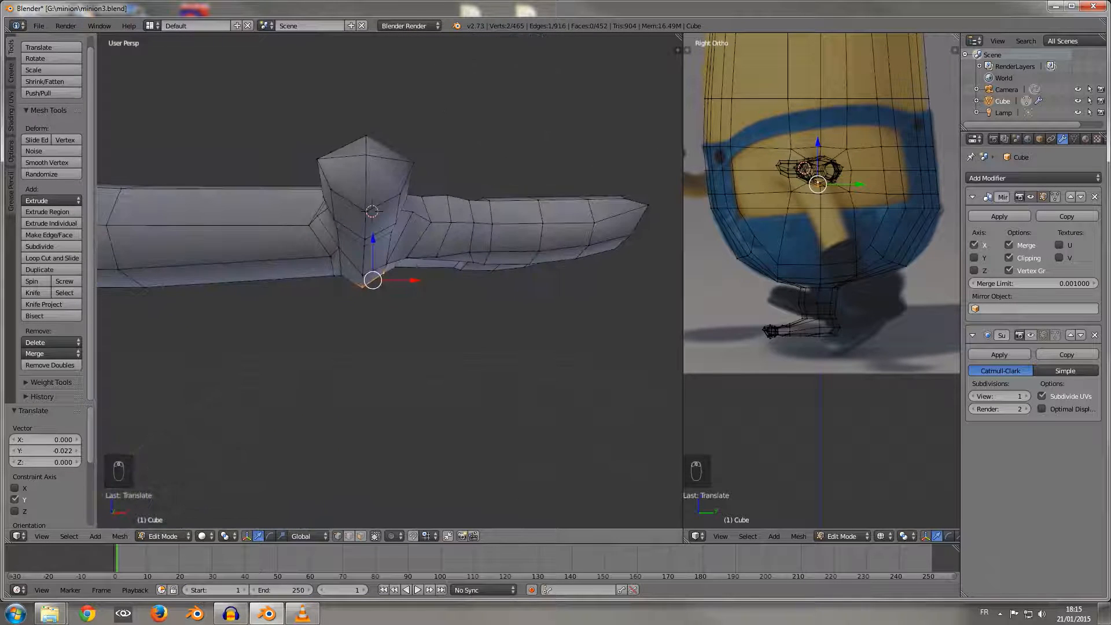
left_click_drag(373, 239, 362, 229)
middle_click_drag(362, 228, 376, 278)
scroll(347, 257, "down", 5)
scroll(350, 294, "up", 2)
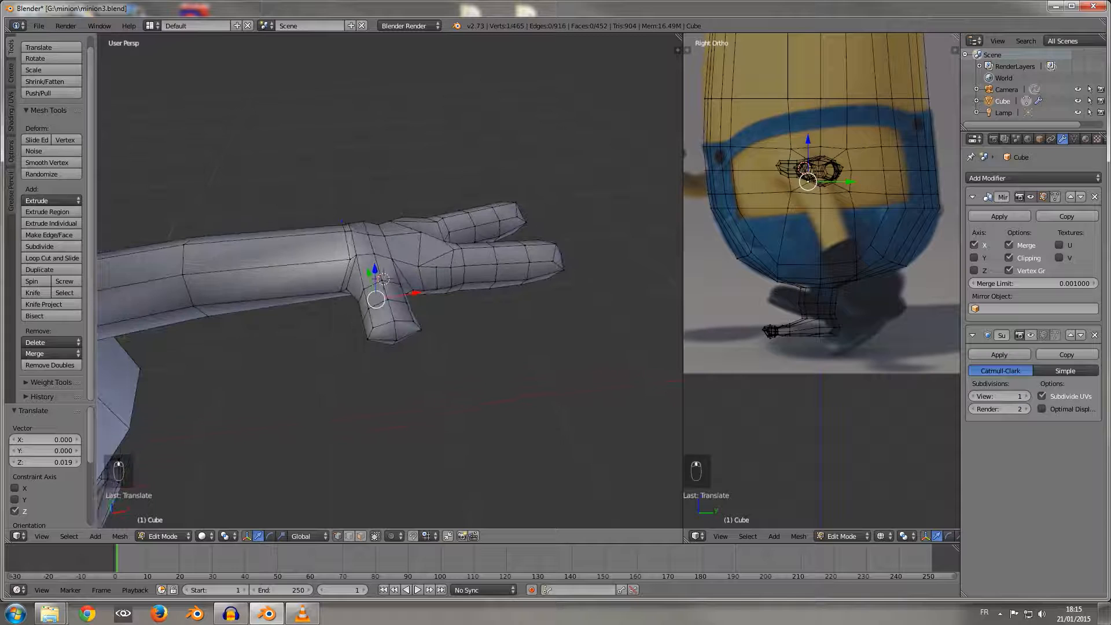
Step: Move the wrist vertex behind the thumb about -0.020 along X, and raise two vertices on top of the wrist about 0.025 along Z
right_click(349, 265, "alt")
left_click_drag(388, 254, 380, 255)
right_click(368, 235)
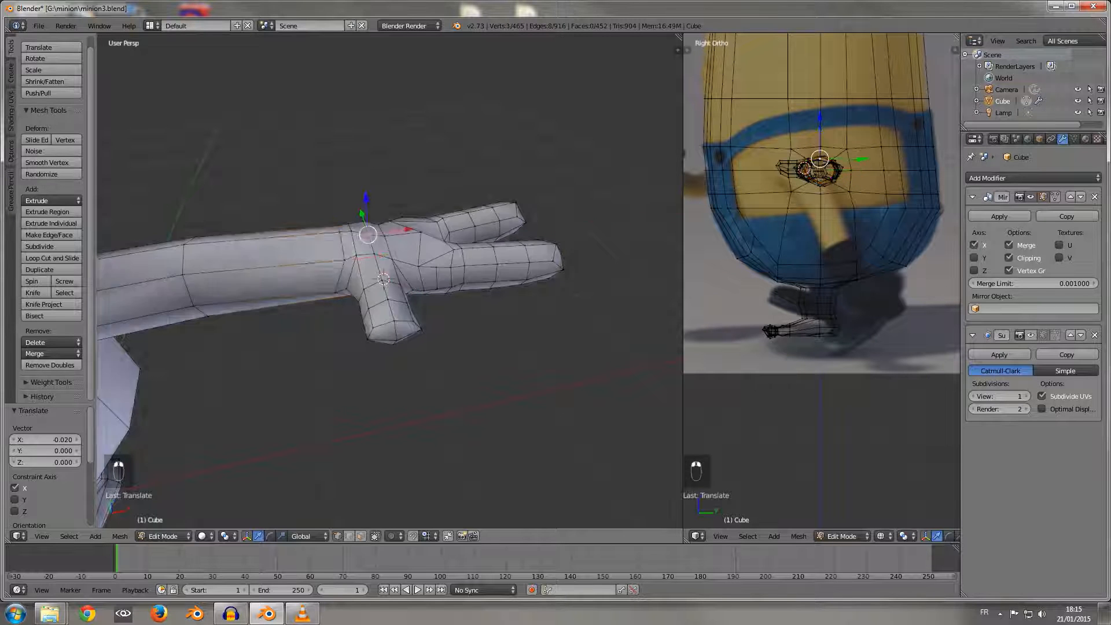
right_click(384, 236, "shift")
middle_click_drag(384, 235, 366, 220)
left_click_drag(376, 185, 376, 176)
middle_click_drag(376, 177, 159, 284)
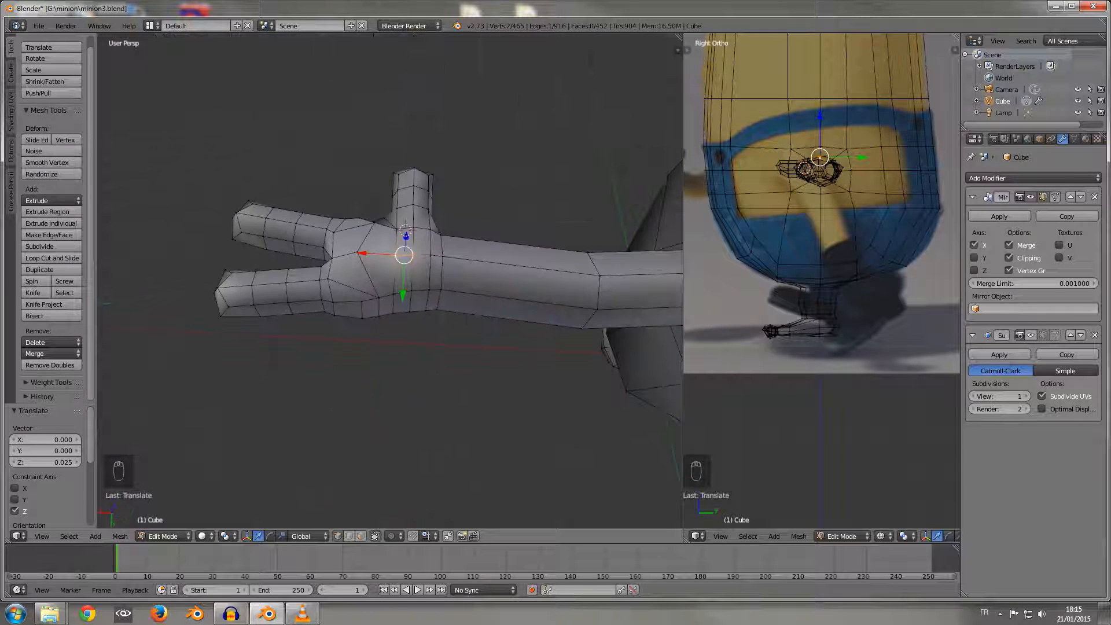
Step: Select the three vertices along the hand's outer edge opposite the thumb and move them about 0.011 along Y
right_click(393, 295)
right_click(394, 303)
middle_click_drag(395, 303, 399, 220)
right_click(399, 264, "shift")
middle_click_drag(398, 264, 338, 322)
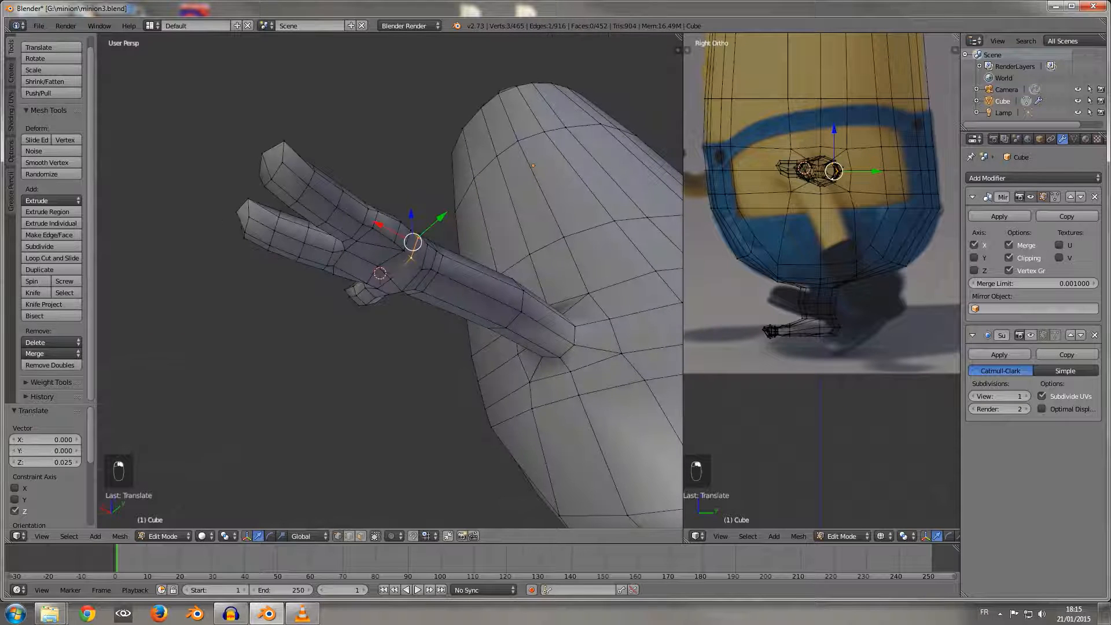
left_click_drag(441, 216, 445, 214)
middle_click_drag(444, 213, 425, 234)
scroll(425, 234, "up", 3)
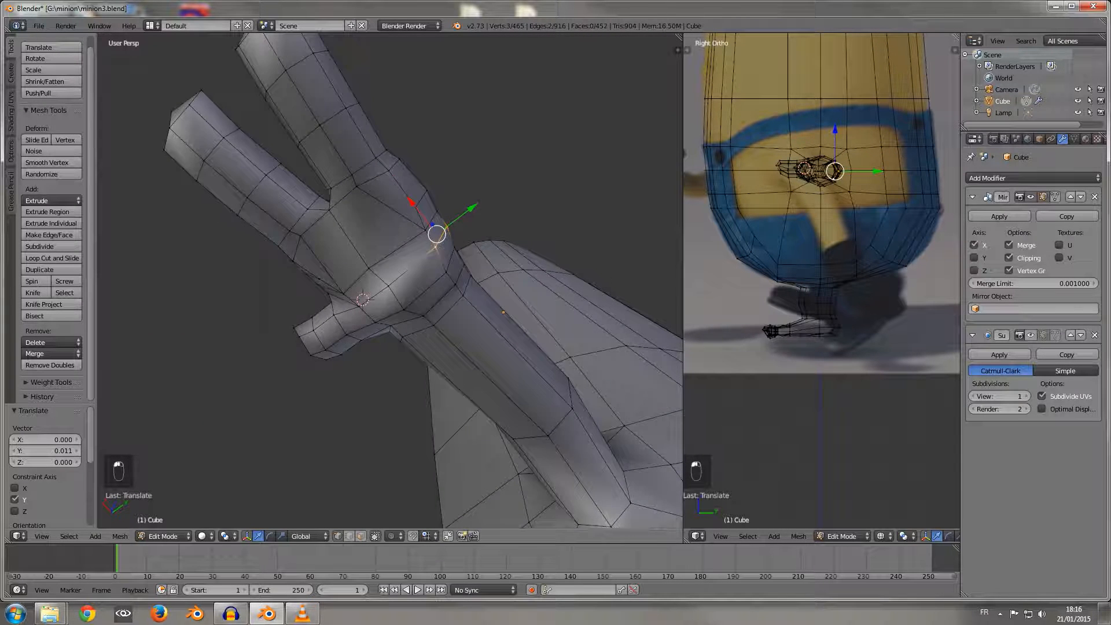
Step: Raise the vertex under the thumb's base about 0.024 along Z and the underside vertex towards the hand's outer edge about 0.028
right_click(403, 310)
middle_click_drag(404, 309, 333, 368)
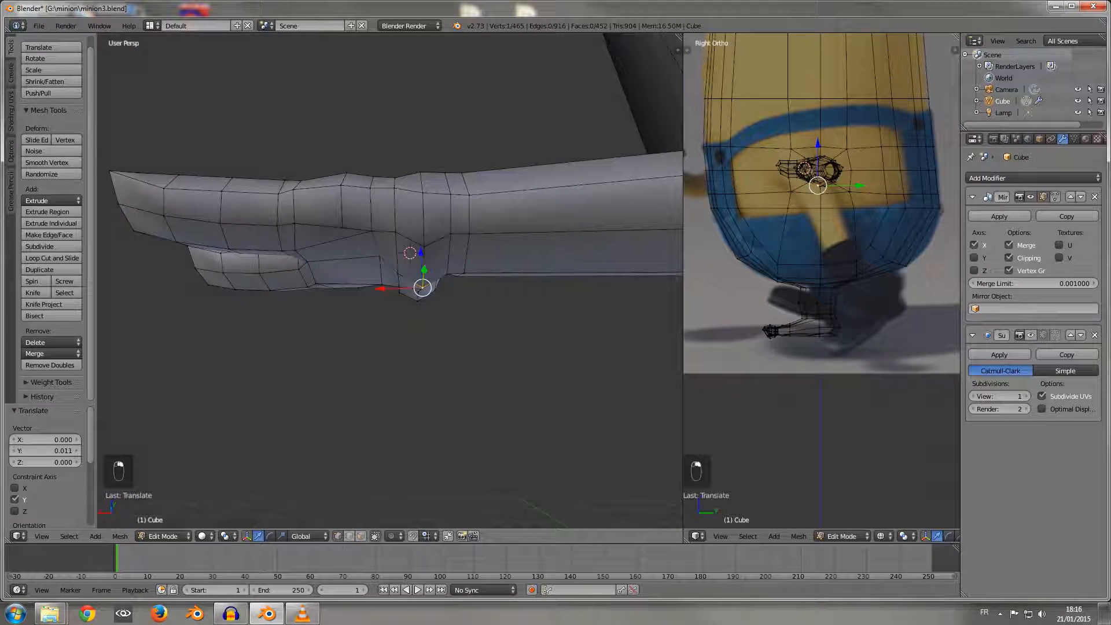
key("g")
key("z")
left_click_drag(422, 252, 422, 251)
right_click(424, 247)
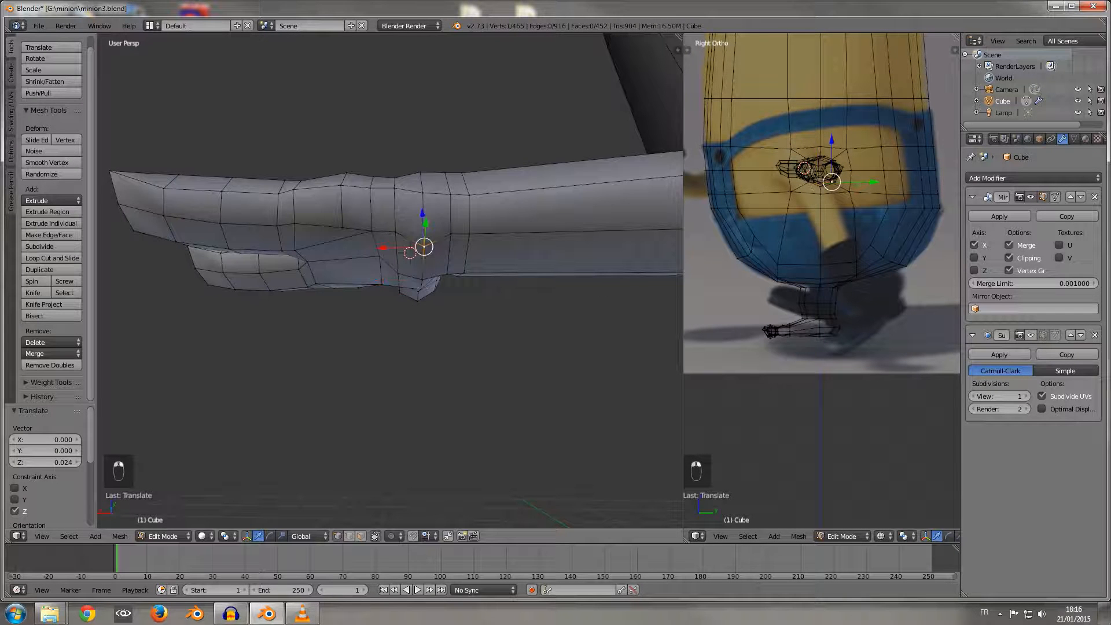
key("g")
key("z")
left_click(425, 236)
Step: Examine the reshaped hand and wrist from several angles, and check the whole smoothed minion body in Object Mode
middle_click_drag(424, 237, 599, 289)
scroll(483, 272, "down", 2)
scroll(634, 257, "down", 3)
scroll(599, 290, "up", 3)
scroll(386, 243, "up", 3)
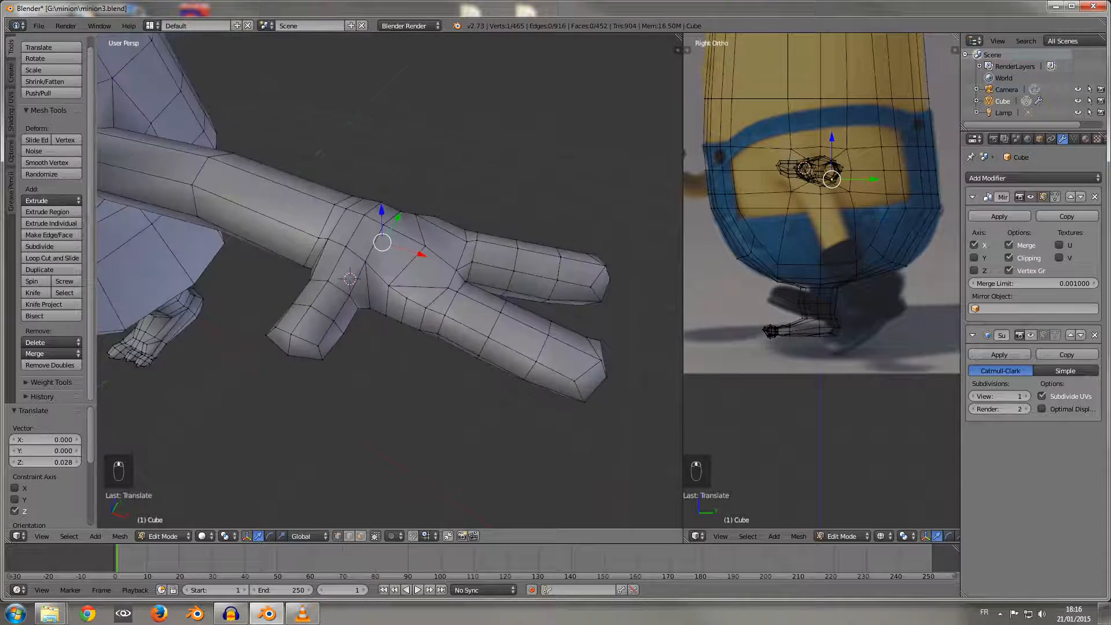
scroll(387, 244, "down", 4)
scroll(387, 243, "down", 1)
middle_click_drag(387, 243, 516, 281)
scroll(301, 196, "down", 3)
middle_click_drag(301, 197, 329, 143)
middle_click_drag(416, 249, 203, 237)
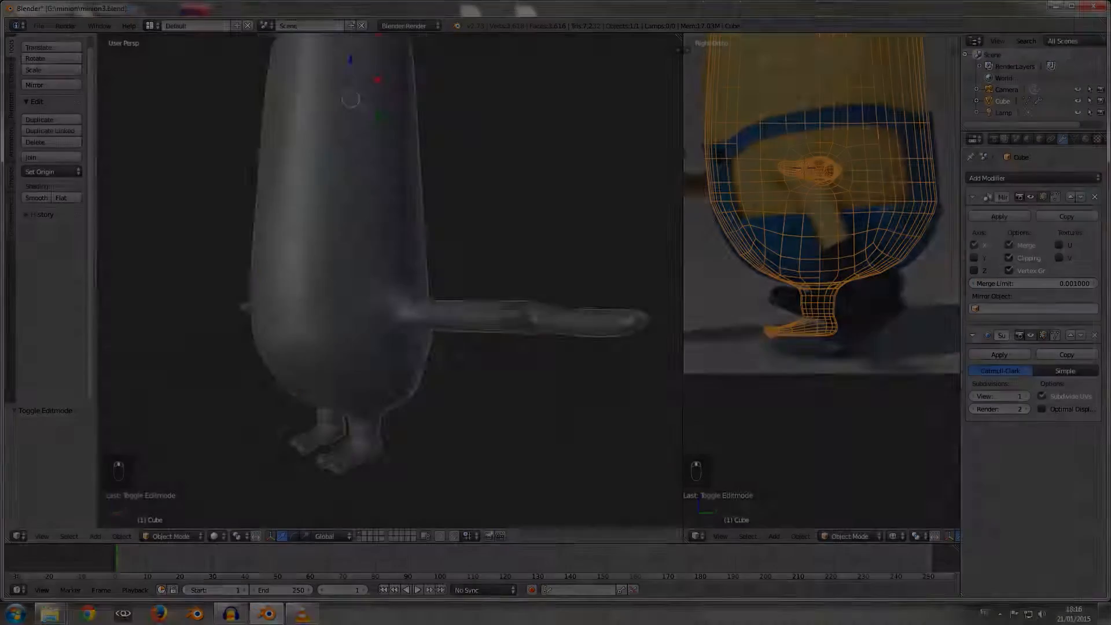